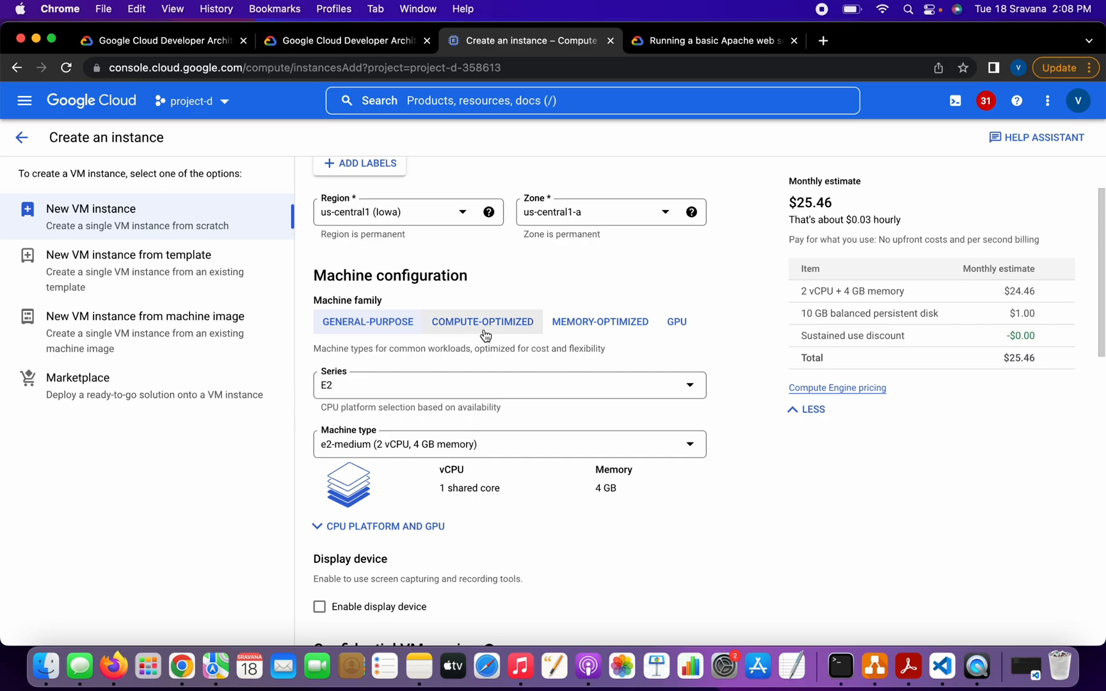
# - Create the web-1 VM instance with the default E2 e2-medium configuration, leaving HTTP and HTTPS traffic disallowed in the firewall options
pyautogui.scroll(3, 473, 319)
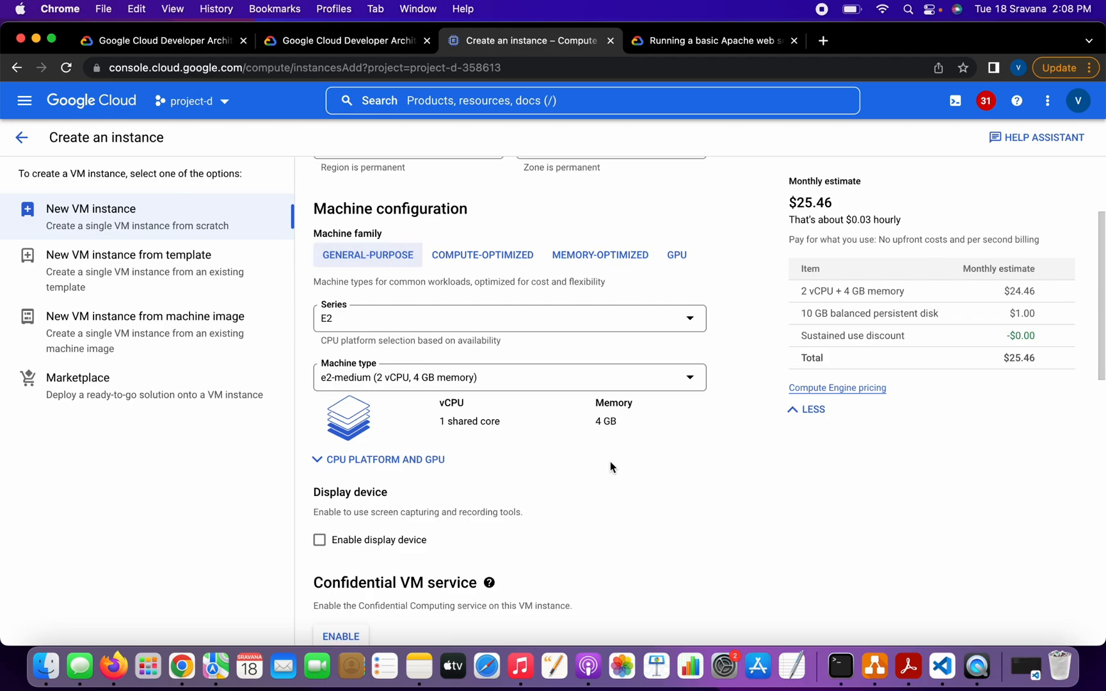
pyautogui.scroll(-5, 508, 362)
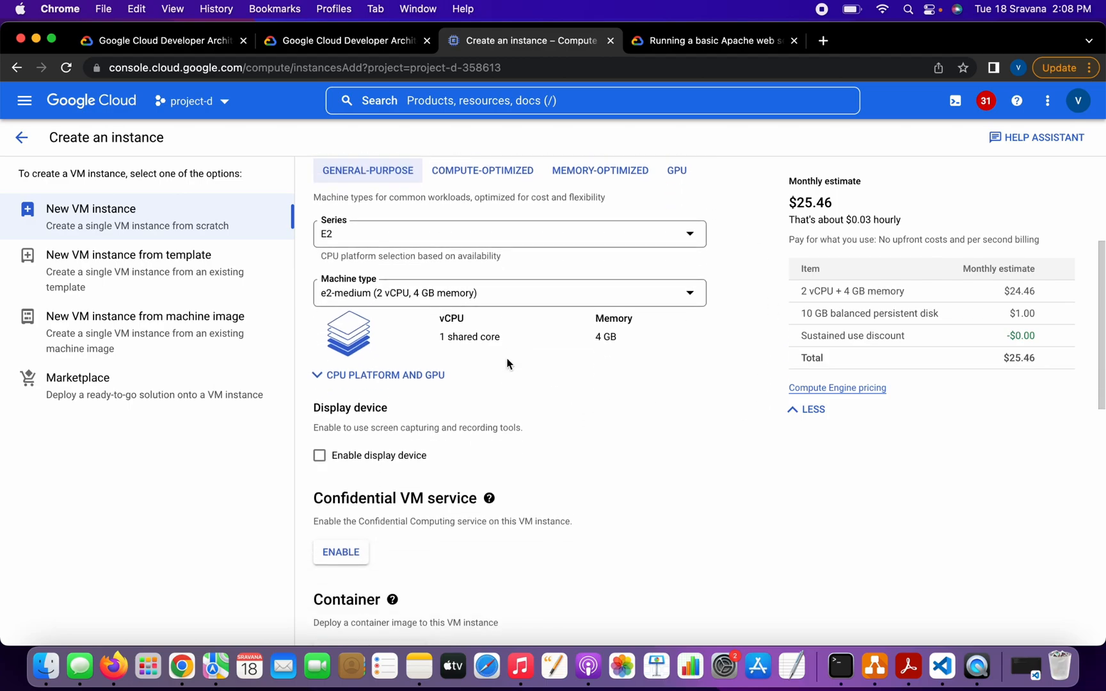
pyautogui.scroll(-10, 508, 357)
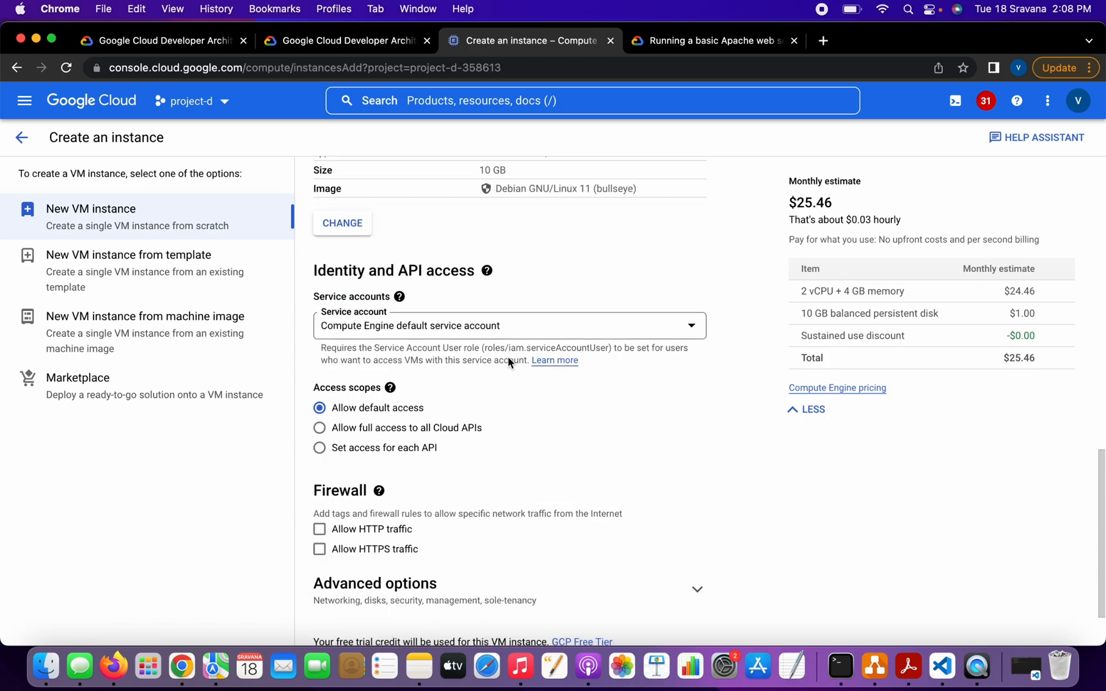
pyautogui.scroll(-2, 507, 357)
pyautogui.moveTo(378, 412)
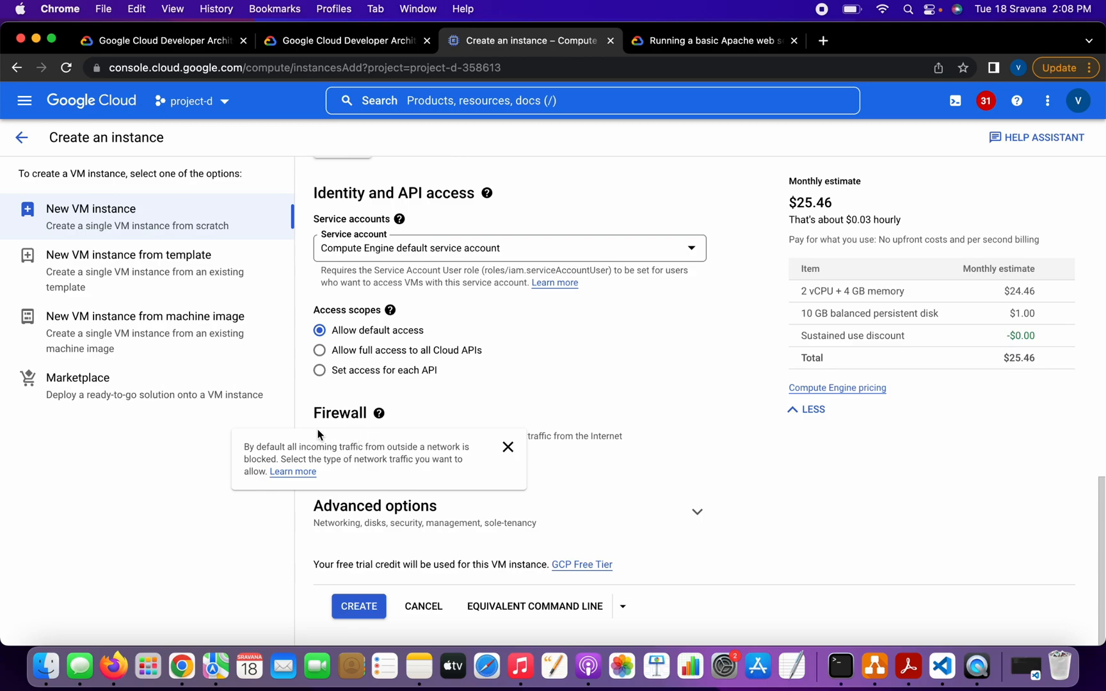
pyautogui.click(359, 606)
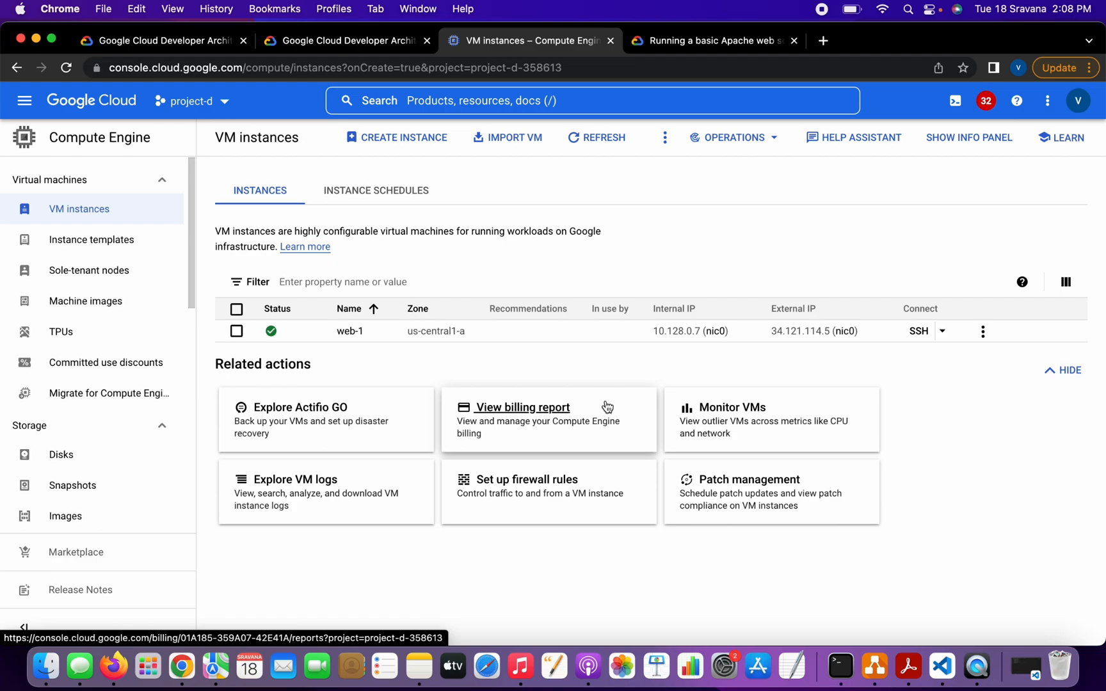
# - Create a new project named project-c with no organization, and dismiss the resulting notifications
pyautogui.click(226, 112)
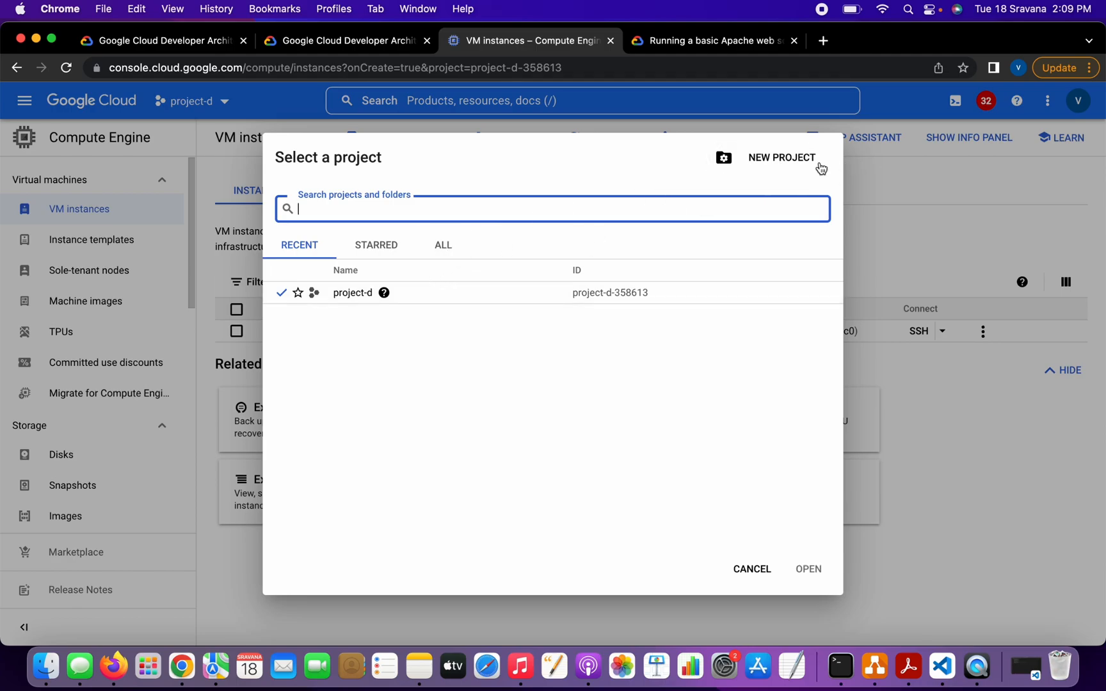
pyautogui.click(777, 165)
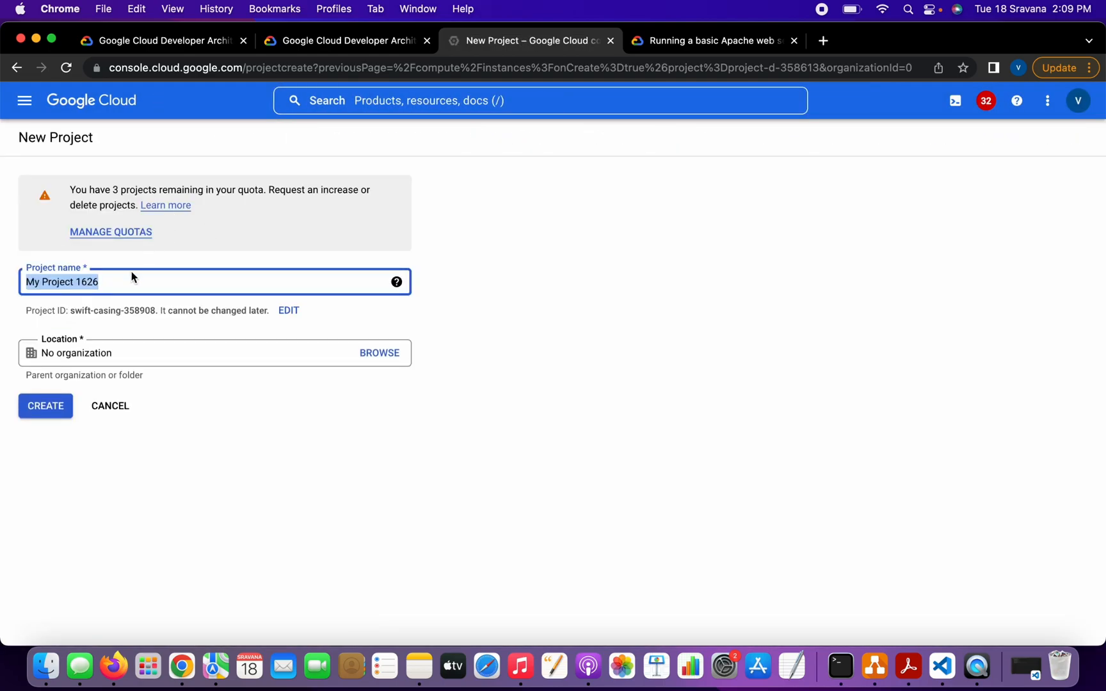
pyautogui.press('BackSpace')
pyautogui.write('project')
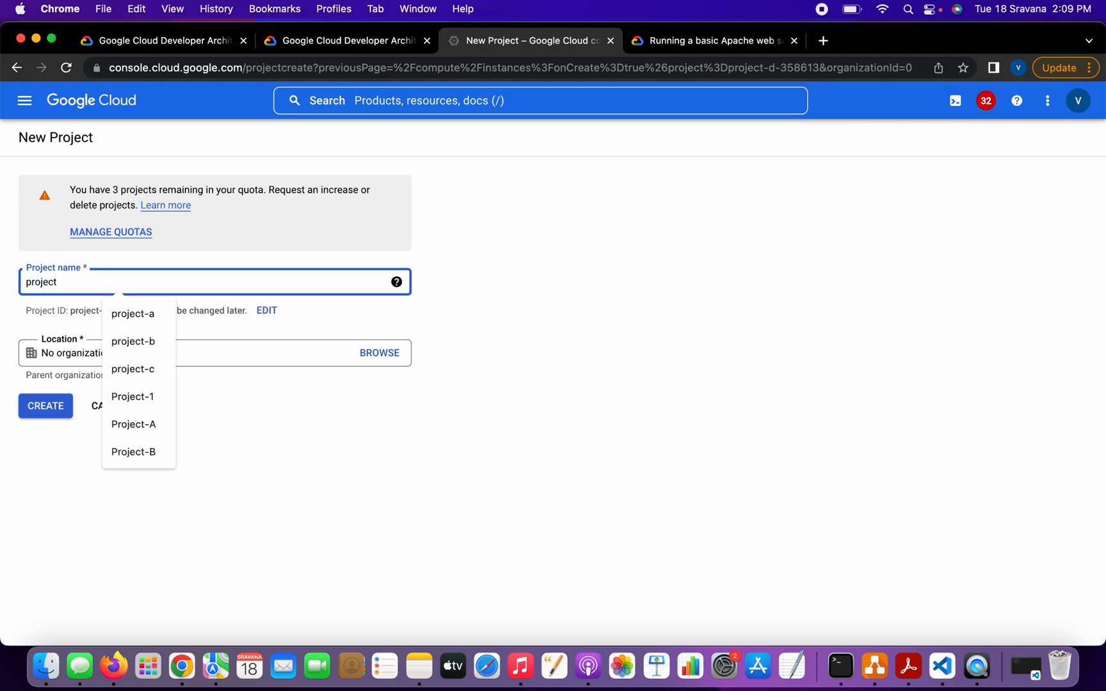
pyautogui.write('-c')
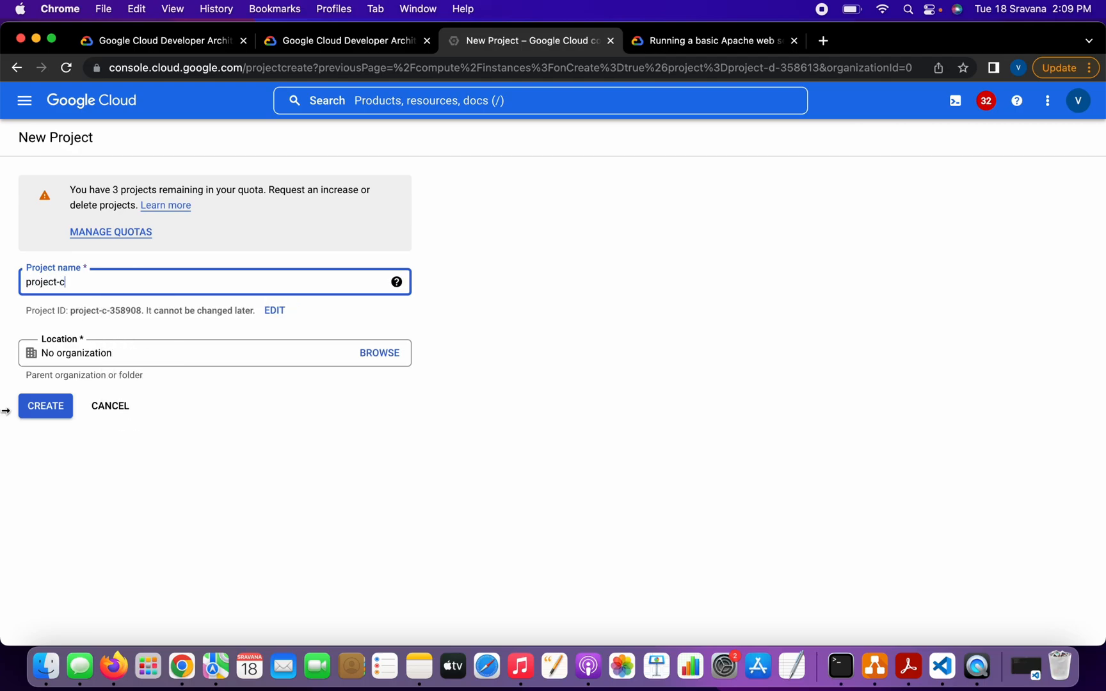
pyautogui.click(64, 409)
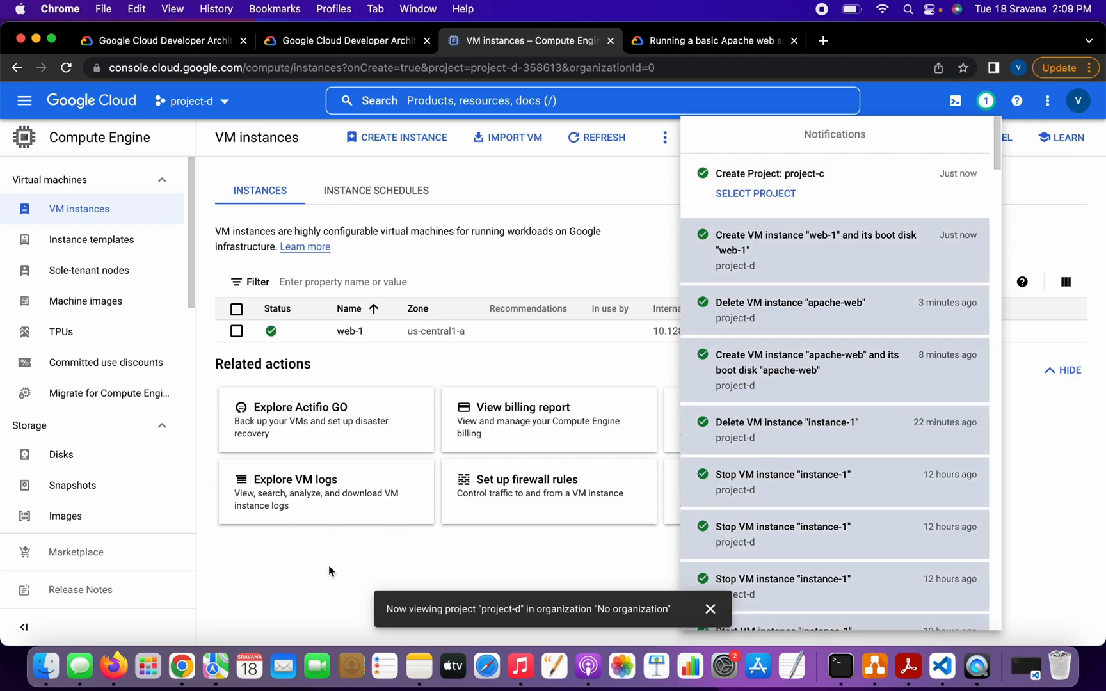
pyautogui.click(329, 570)
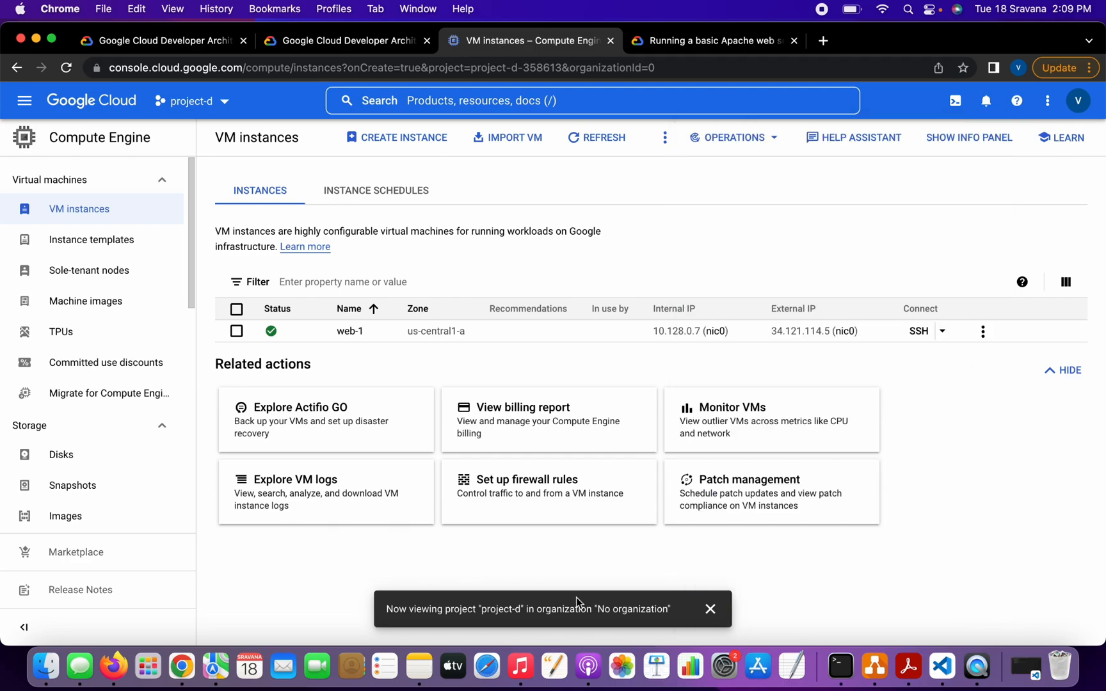
pyautogui.click(710, 609)
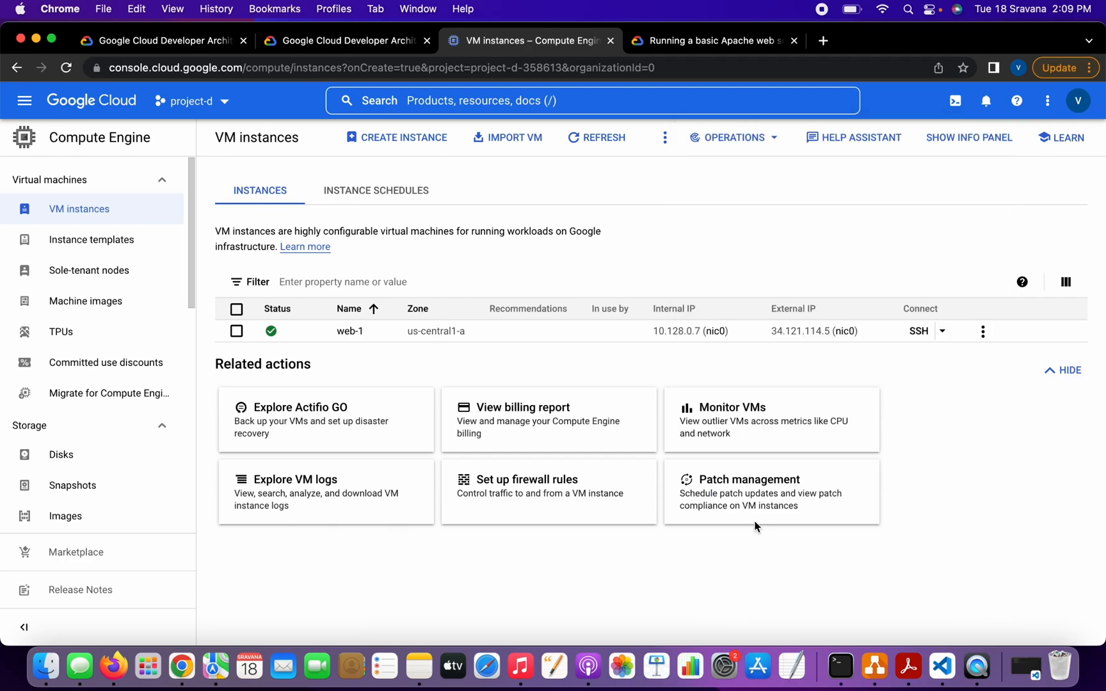
# - Switch to project-c and enable the Compute Engine API for it
pyautogui.click(229, 105)
pyautogui.click(349, 293)
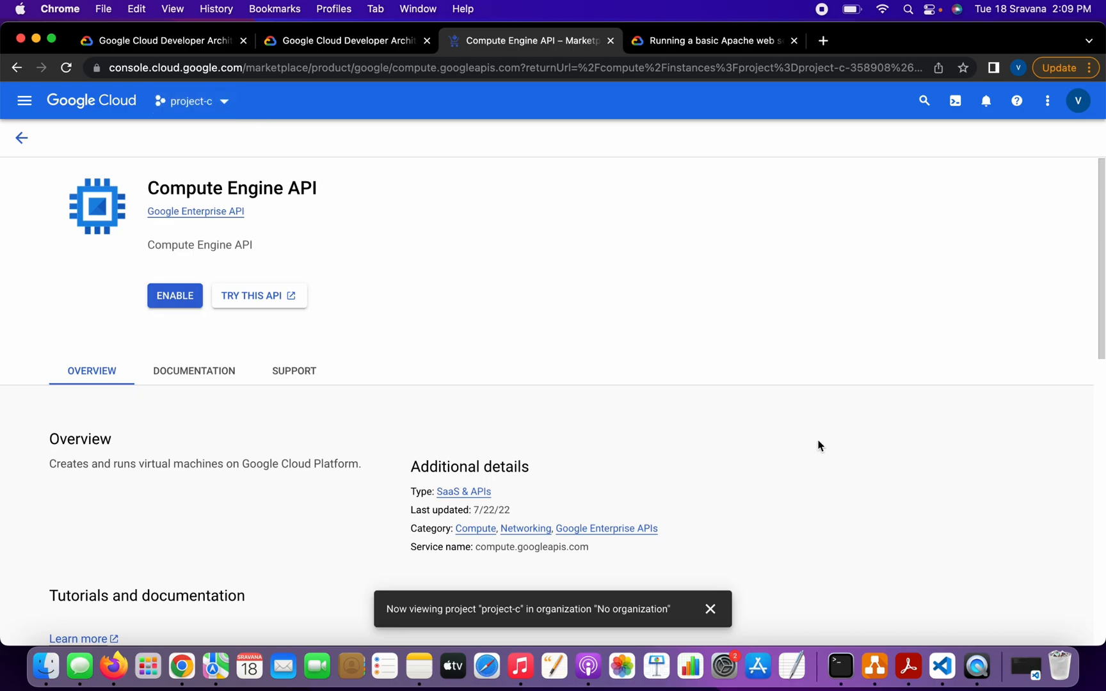
pyautogui.click(711, 611)
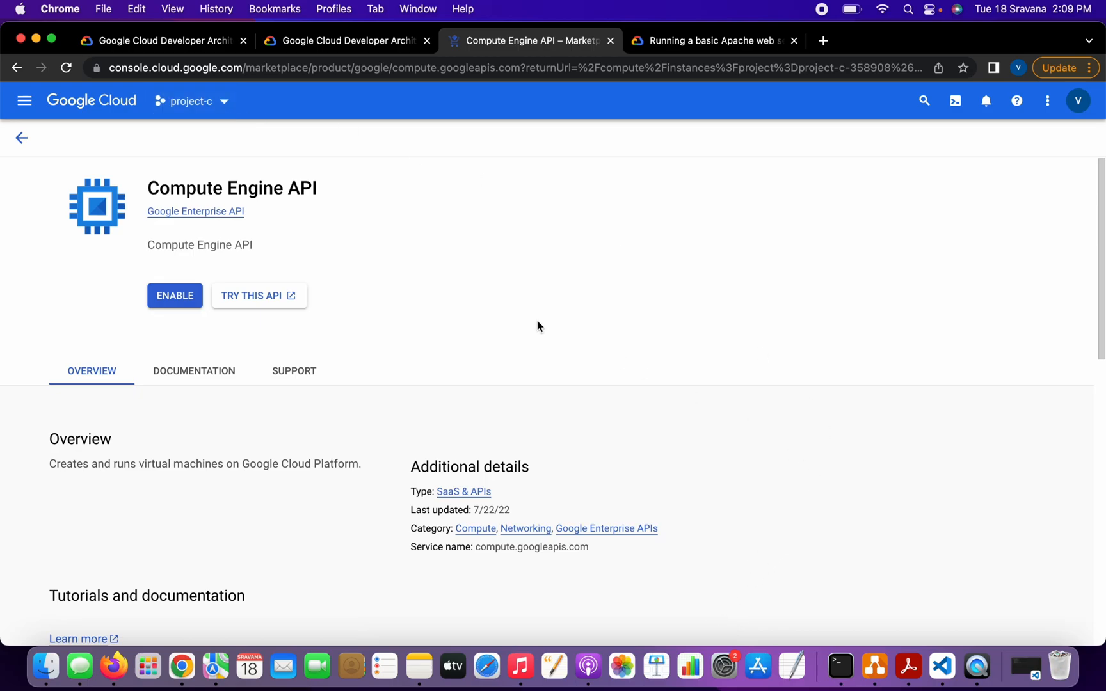
pyautogui.click(172, 300)
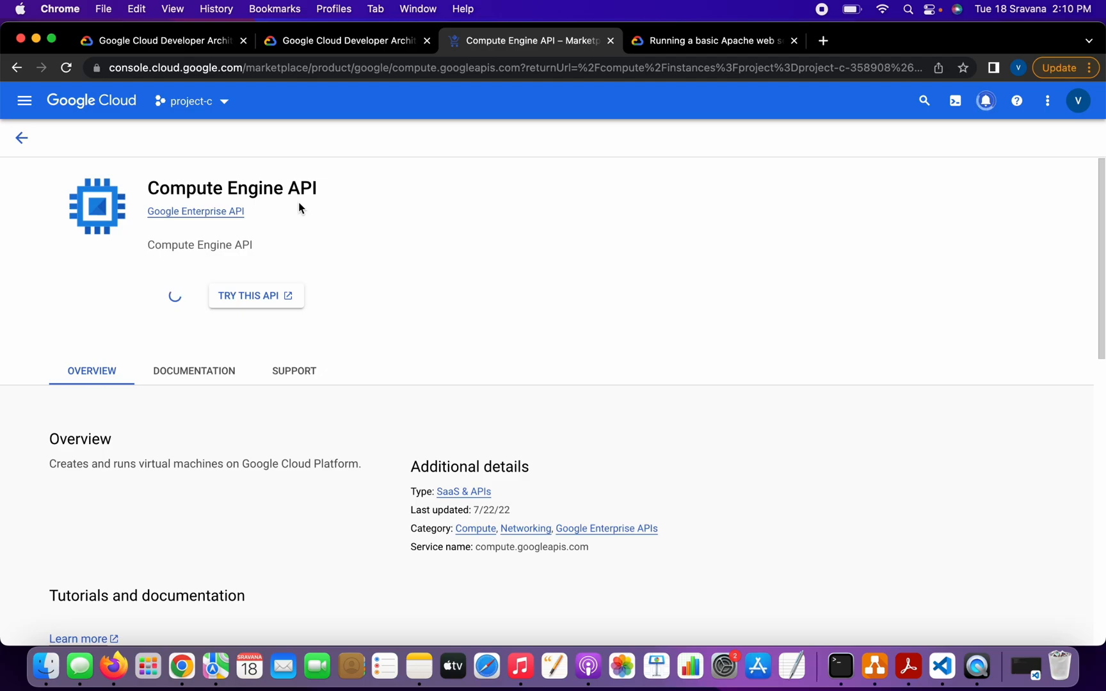
# - Check the Compute Engine API's activation status in a duplicate browser tab, and close the duplicate
pyautogui.rightClick(538, 41)
pyautogui.click(588, 146)
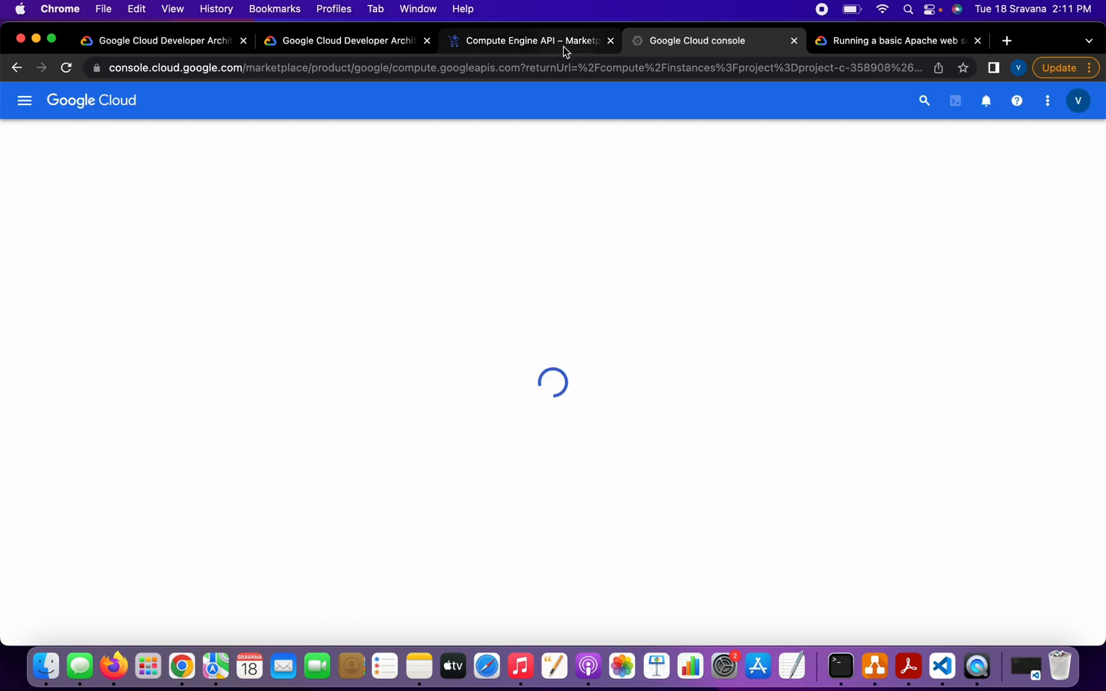
pyautogui.click(563, 46)
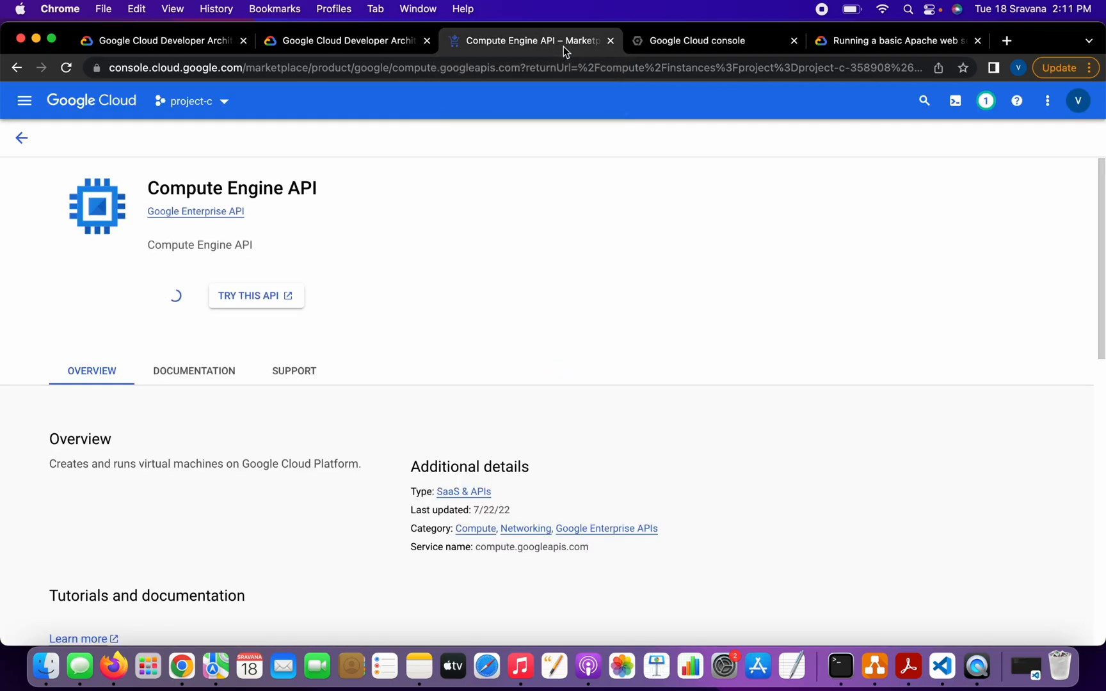
pyautogui.click(666, 40)
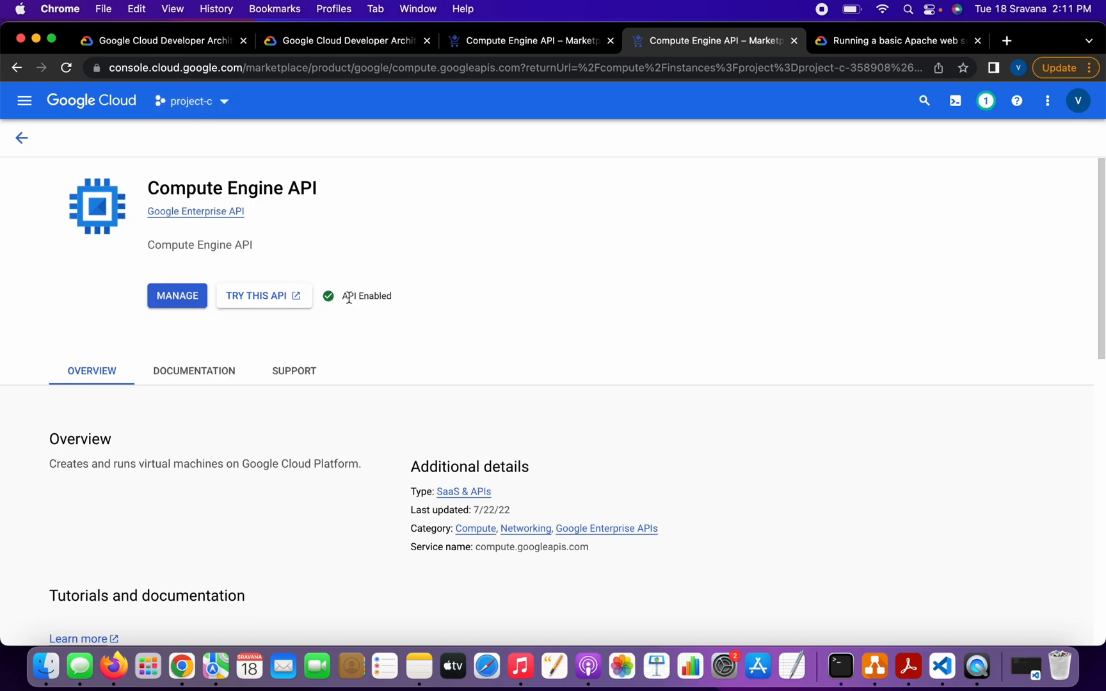
pyautogui.moveTo(393, 296); pyautogui.dragTo(329, 299)
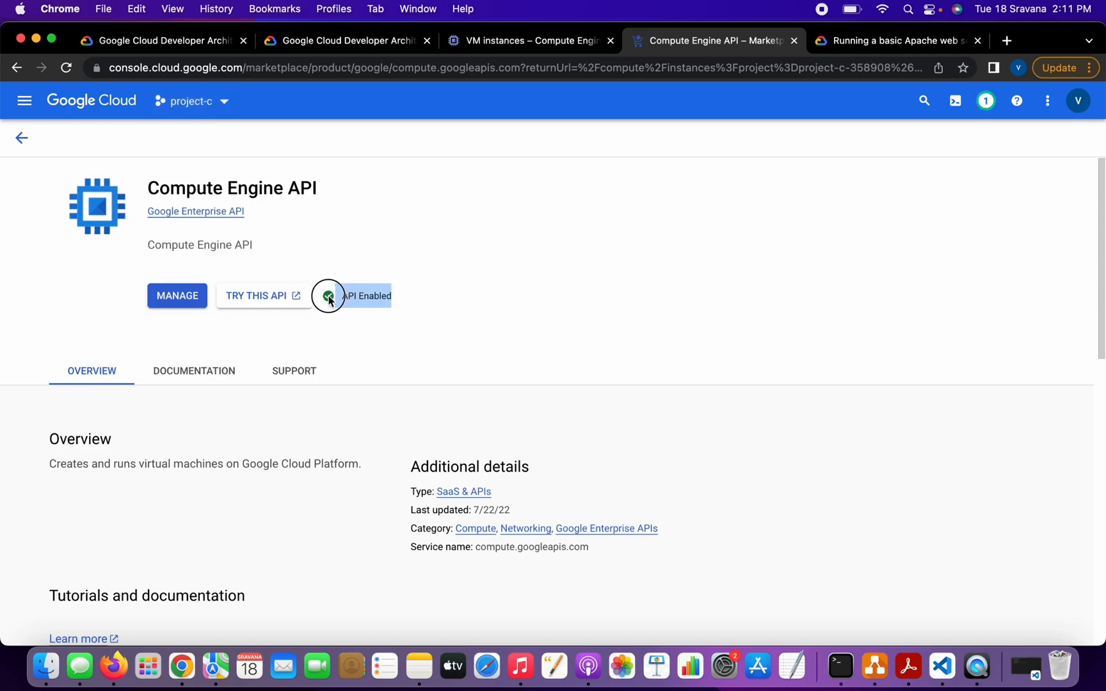
pyautogui.click(794, 40)
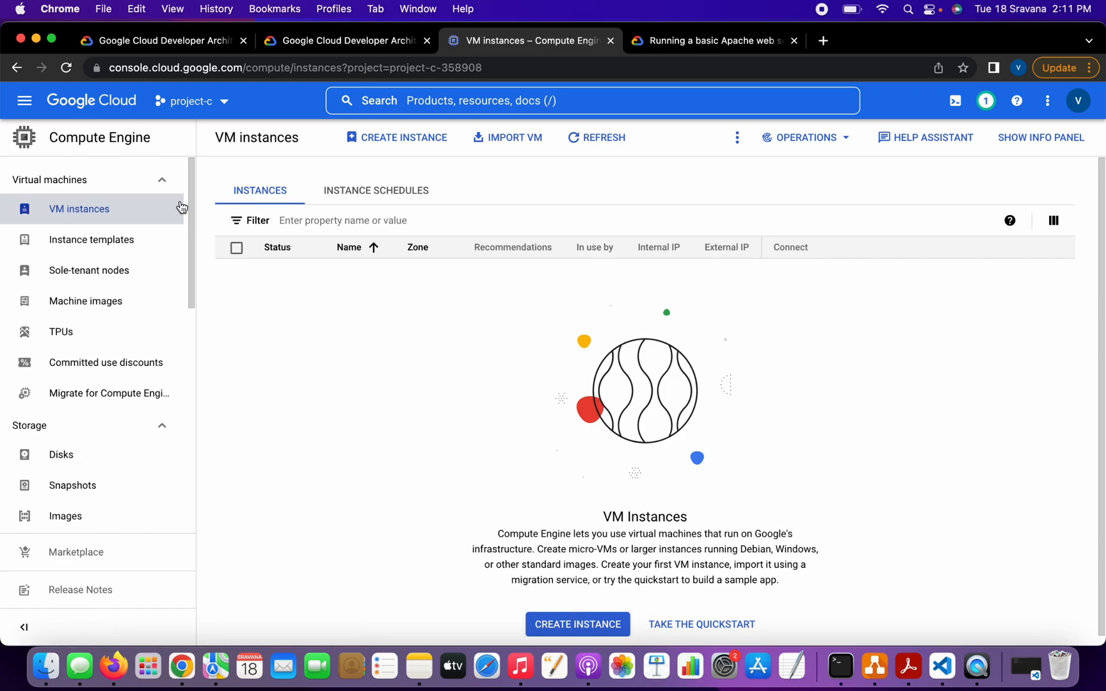
# - Search the console for vpc, open the VPC network page and examine the default network's subnets across all regions
pyautogui.click(433, 105)
pyautogui.write('vpc')
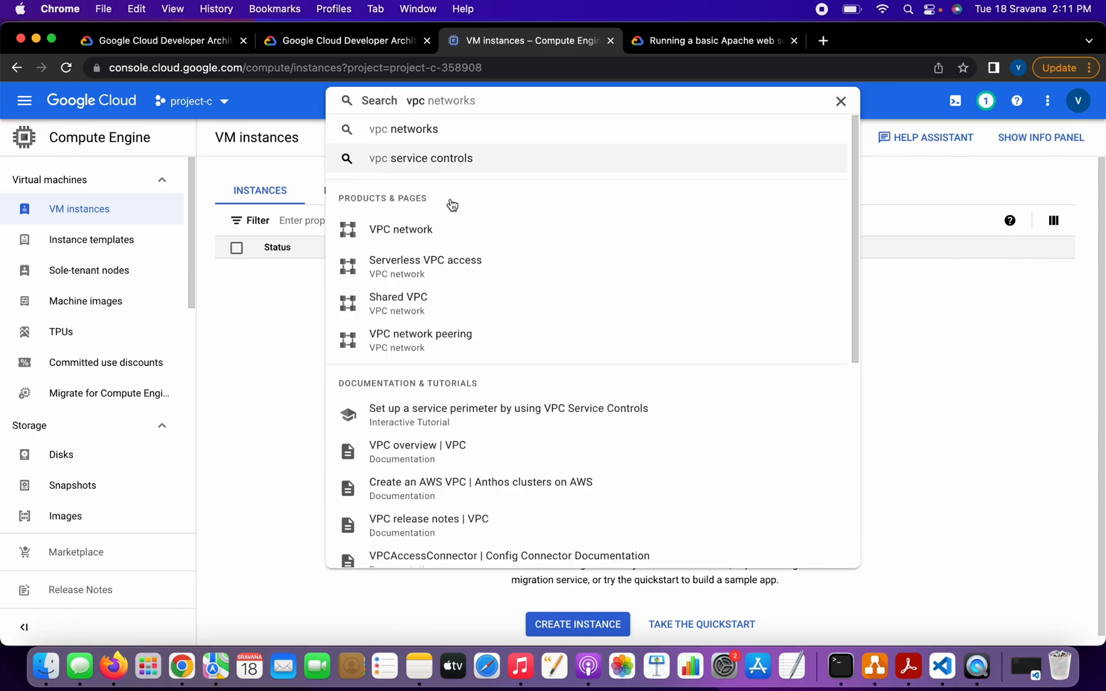
pyautogui.click(435, 227)
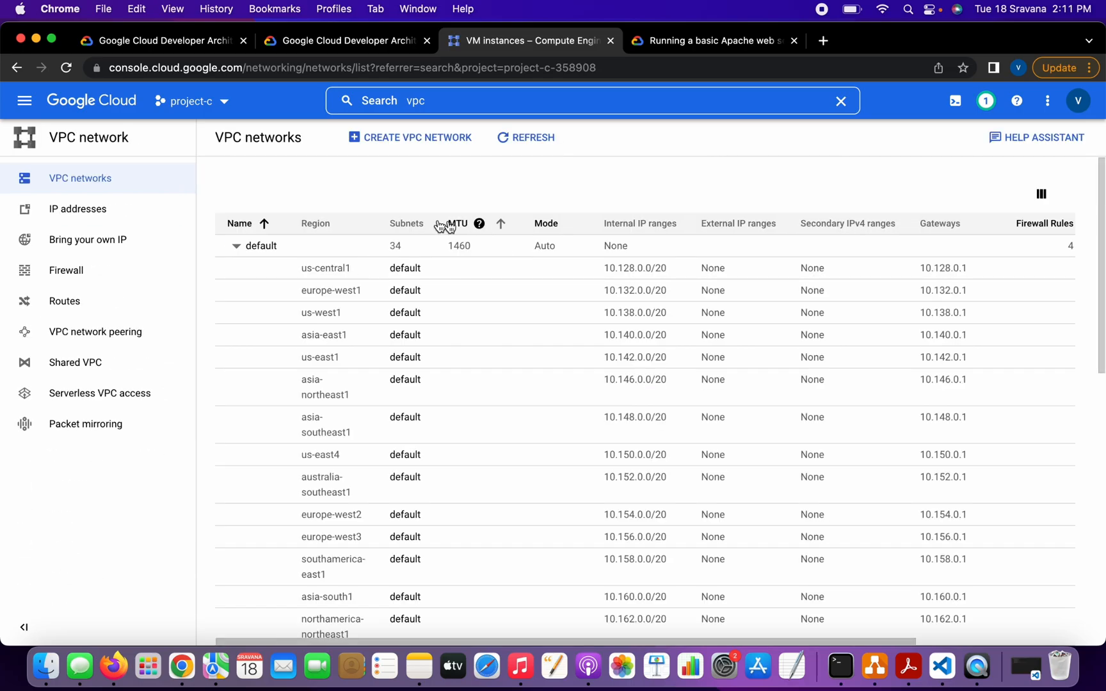
pyautogui.scroll(-10, 688, 344)
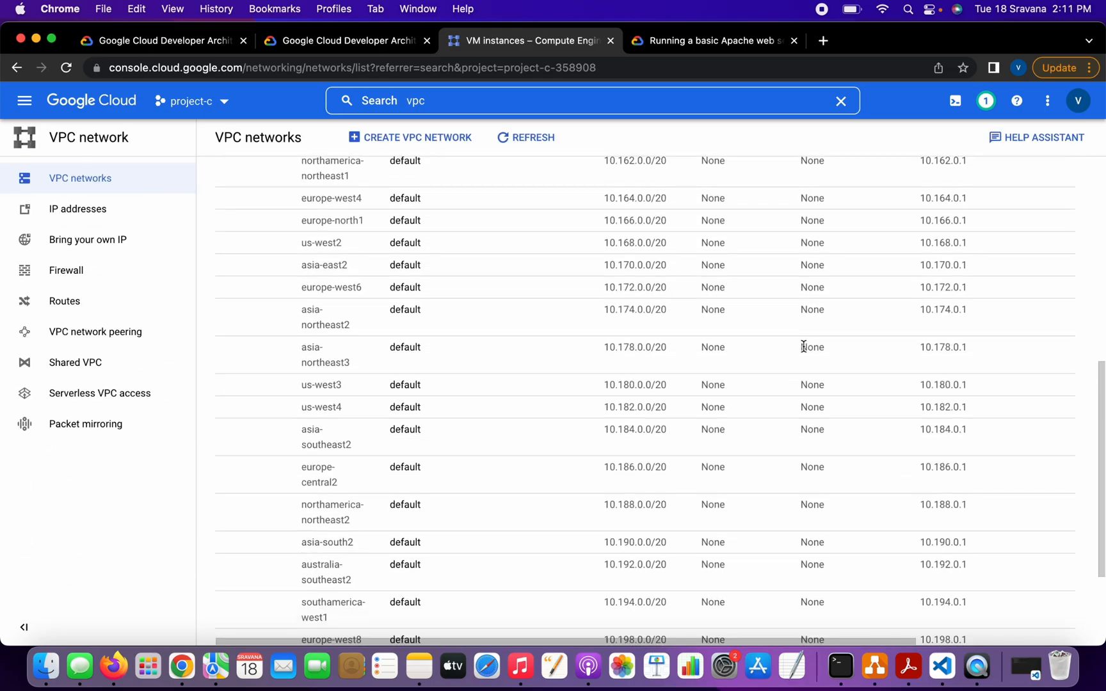
pyautogui.scroll(10, 662, 309)
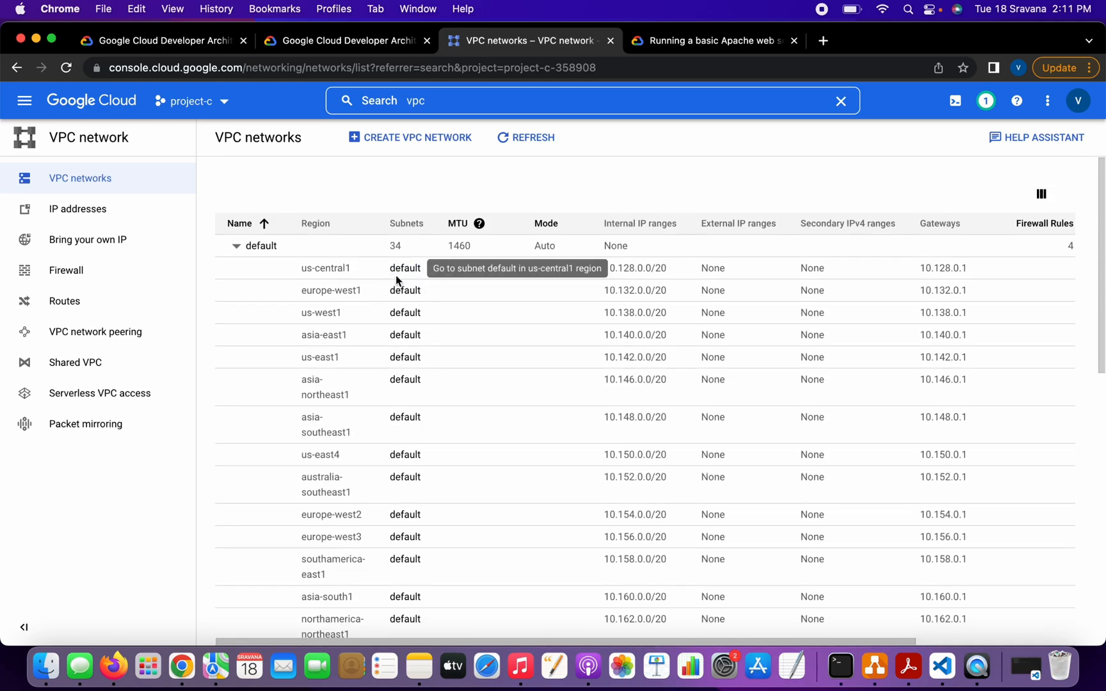
pyautogui.scroll(-5, 403, 419)
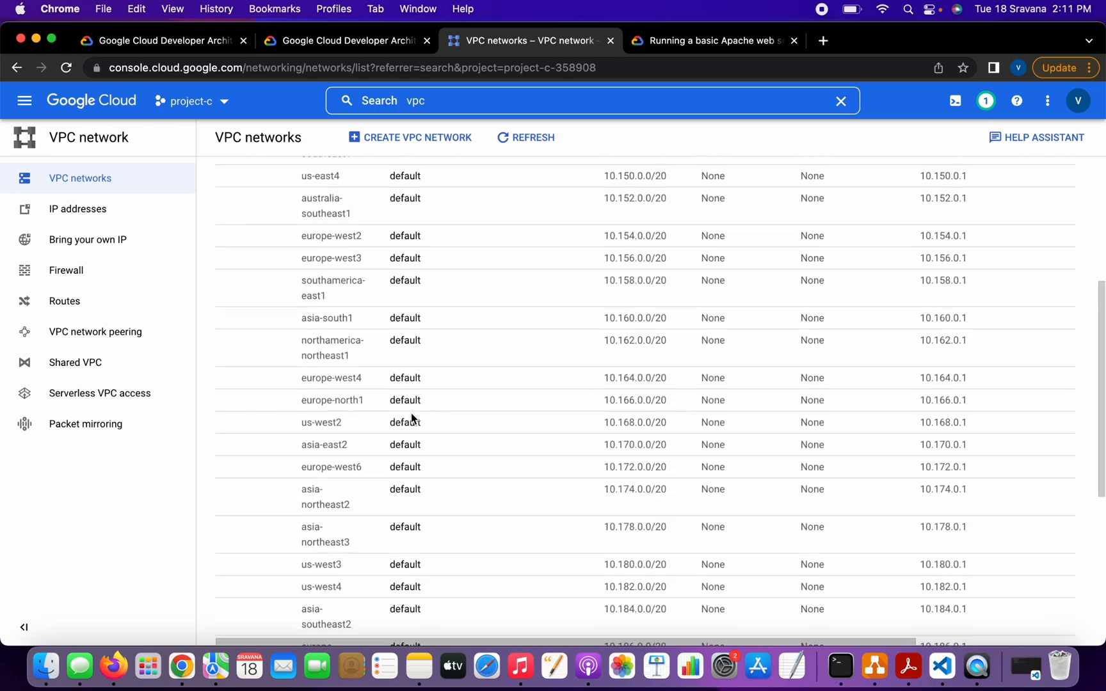
pyautogui.scroll(5, 410, 419)
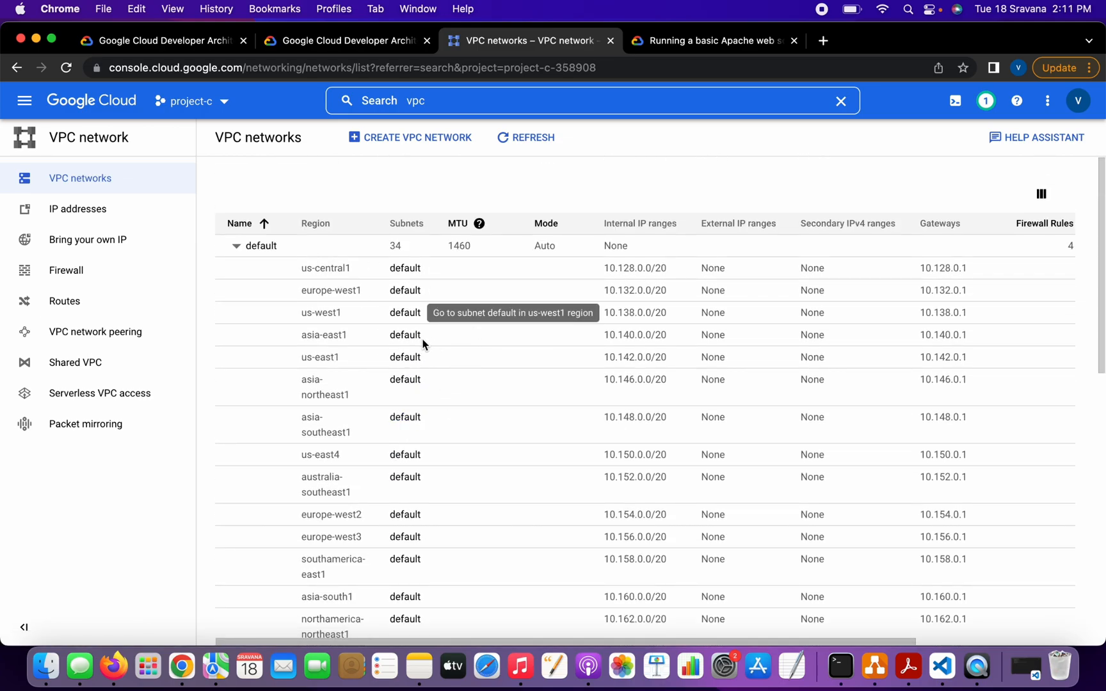
pyautogui.scroll(-12, 437, 343)
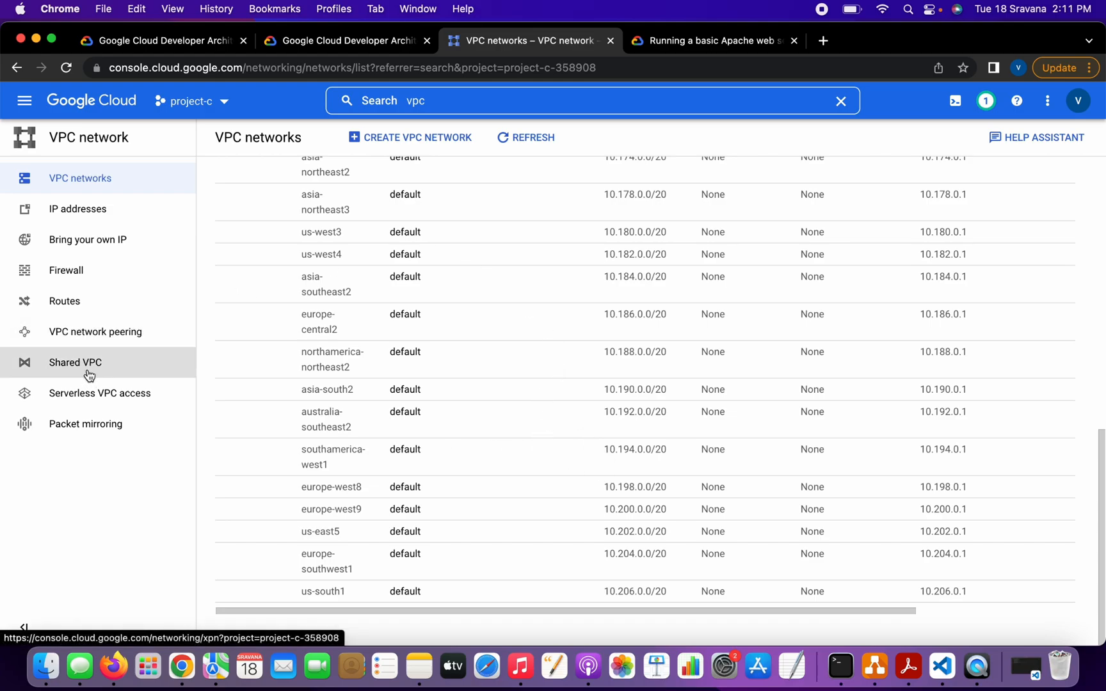
# - Search the console for firewall and open the VPC network's Firewall page to view project-c's default rules
pyautogui.click(443, 100)
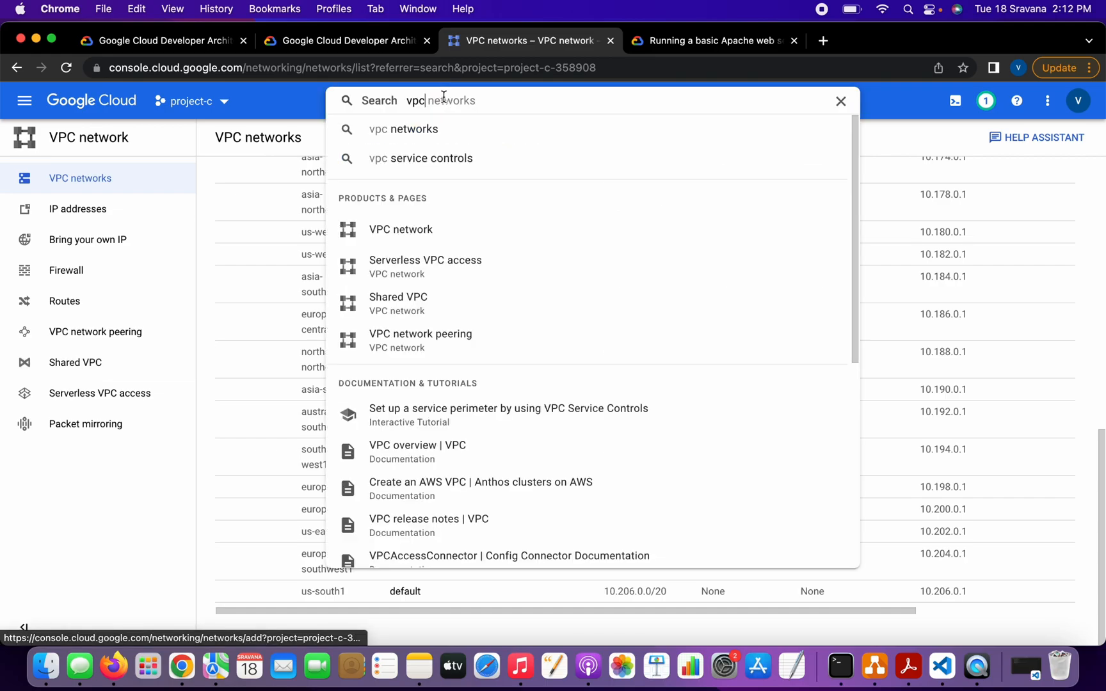
pyautogui.press('BackSpace')
pyautogui.press('BackSpace')
pyautogui.press('BackSpace')
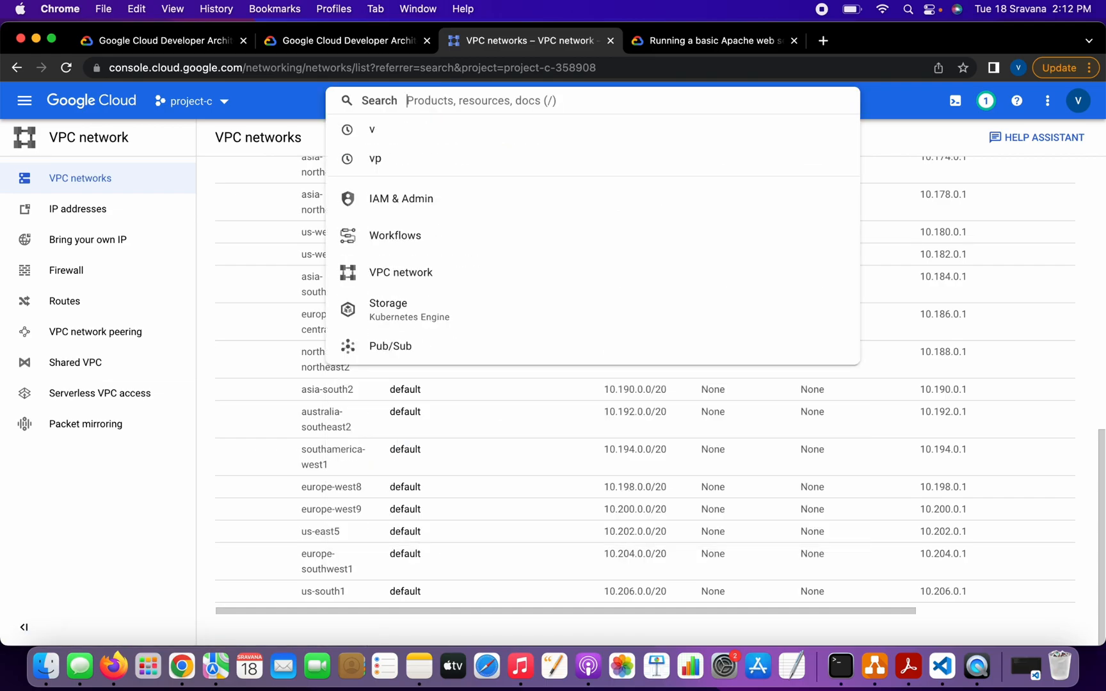
pyautogui.write('firewall')
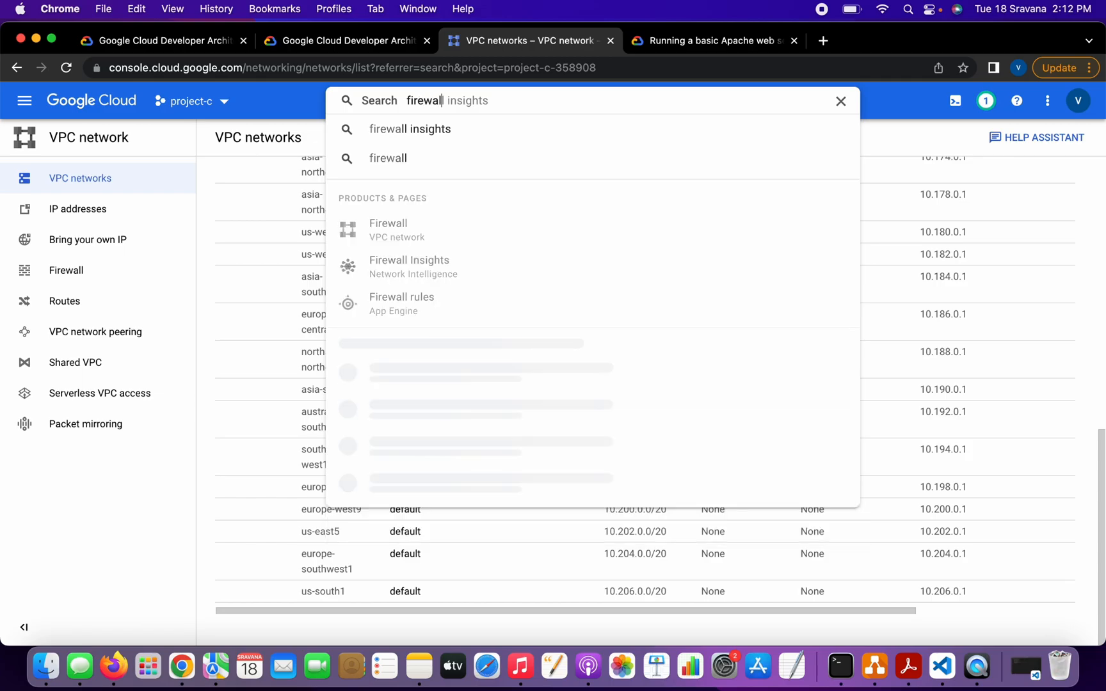
pyautogui.click(401, 227)
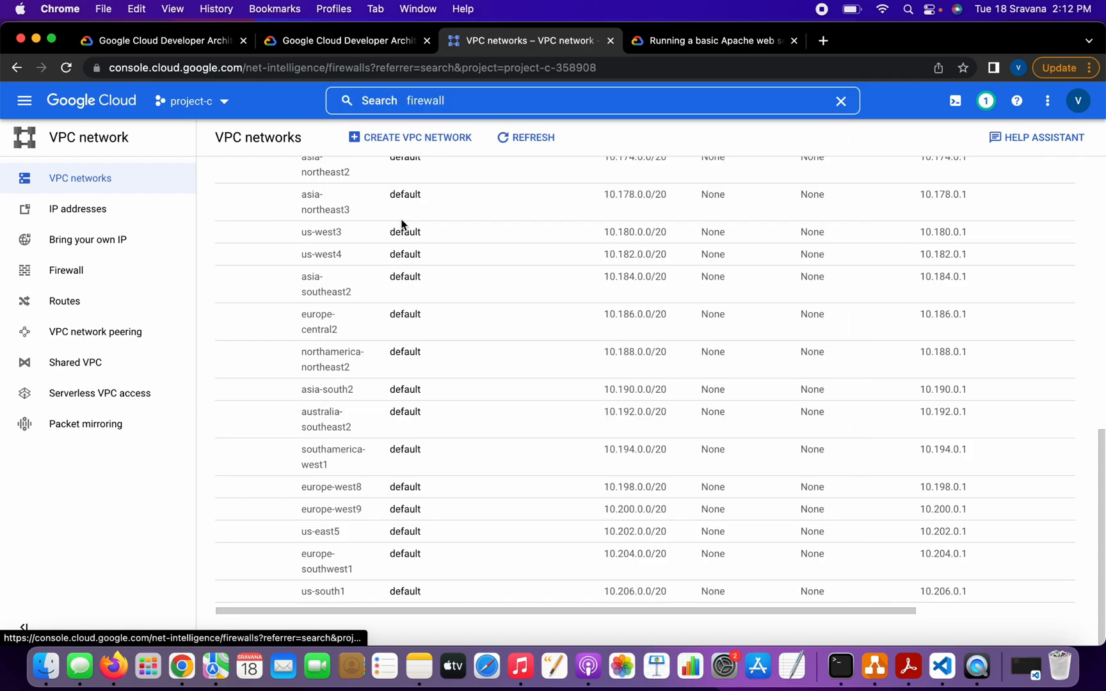
pyautogui.click(471, 96)
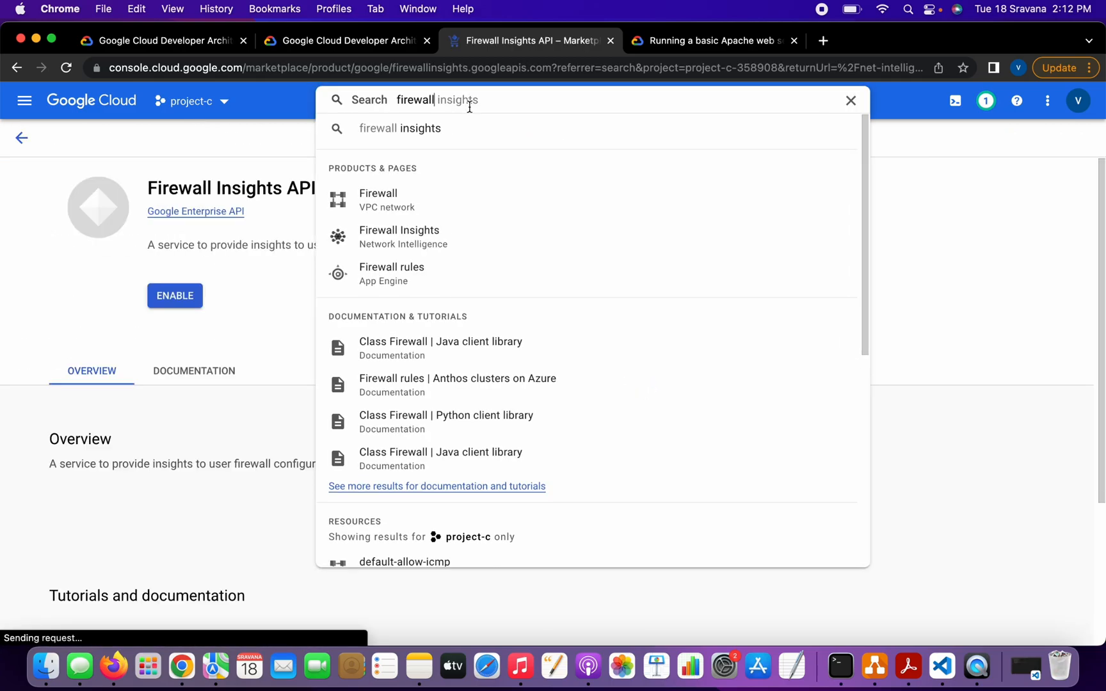
pyautogui.click(425, 192)
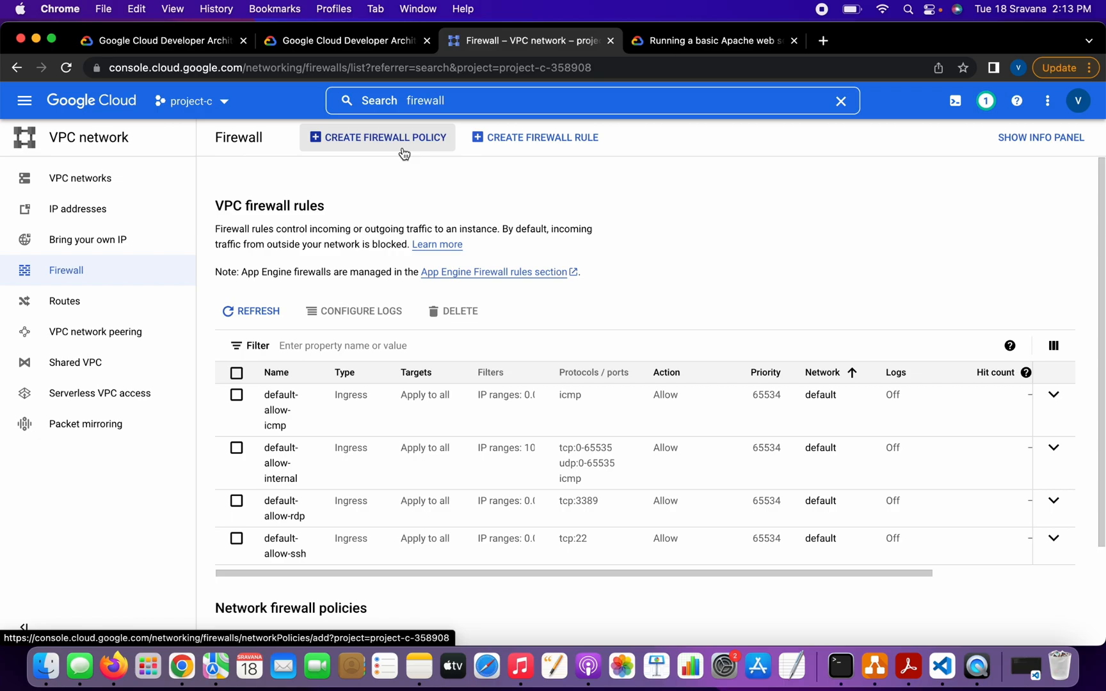
# - Switch the console to project-d and view its VPC firewall rules
pyautogui.click(222, 107)
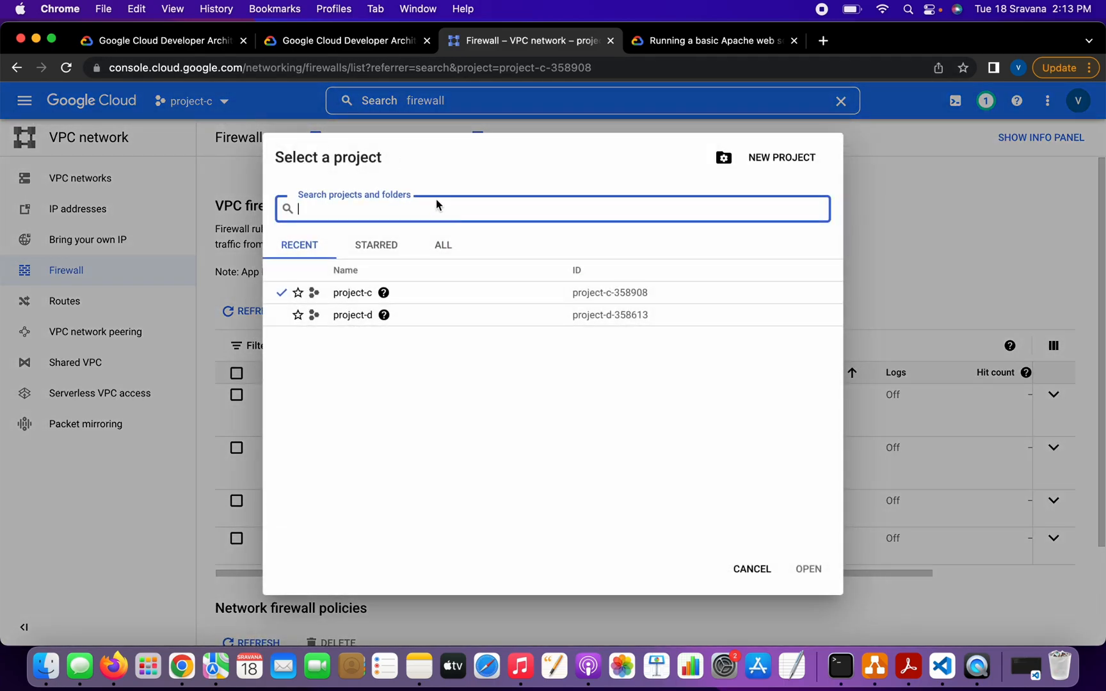
pyautogui.click(382, 427)
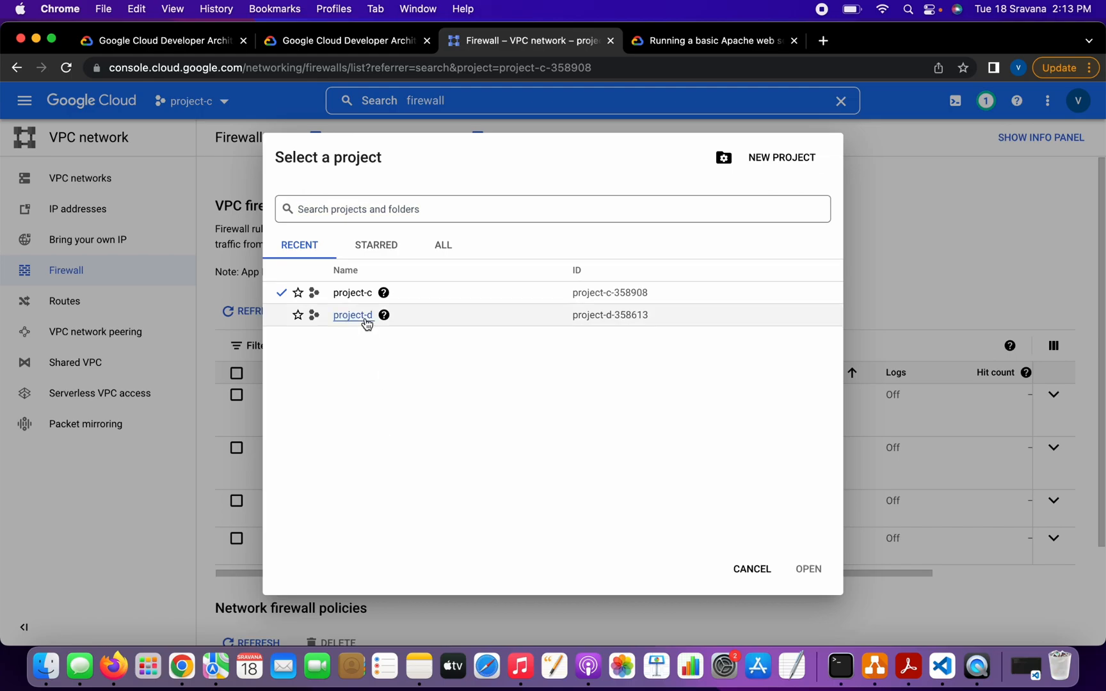
pyautogui.click(353, 314)
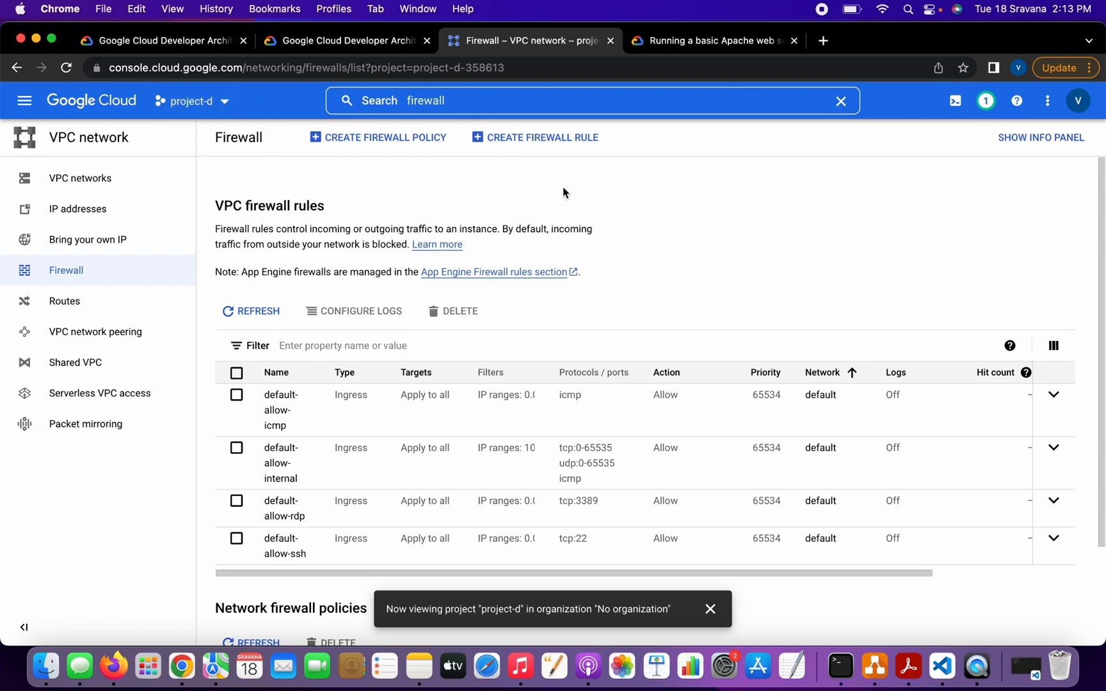
# - Go to project-d's welcome page, open the Compute Engine VM instances list and dismiss the project notification
pyautogui.click(112, 112)
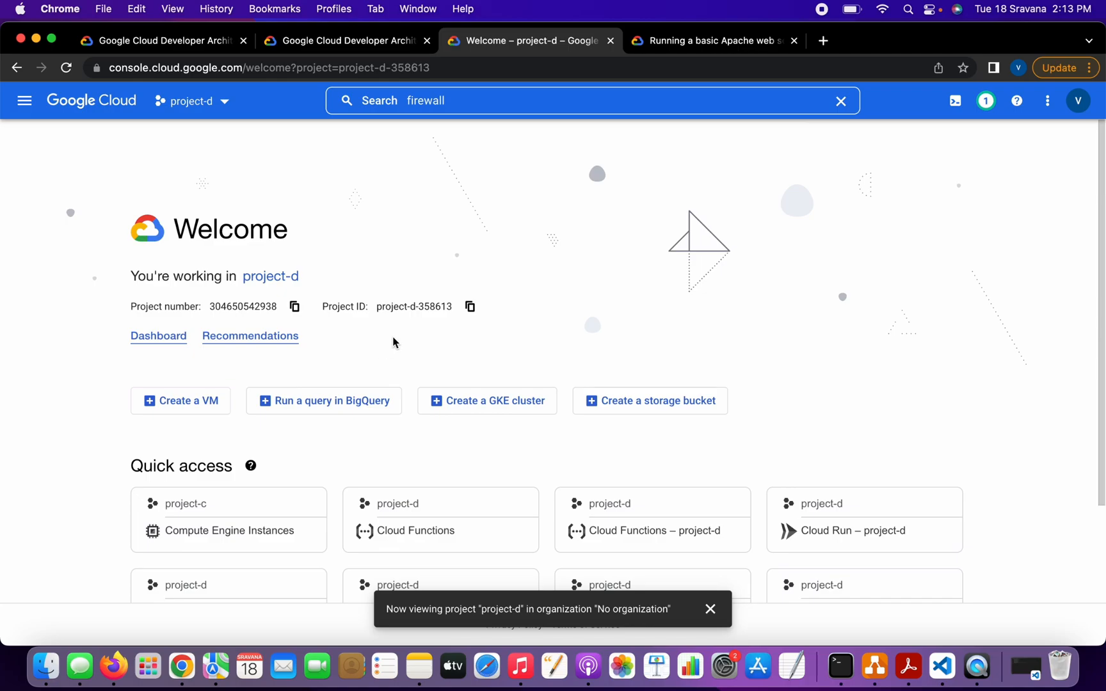
pyautogui.scroll(-2, 383, 350)
pyautogui.scroll(2, 359, 234)
pyautogui.click(25, 101)
pyautogui.scroll(-1, 133, 411)
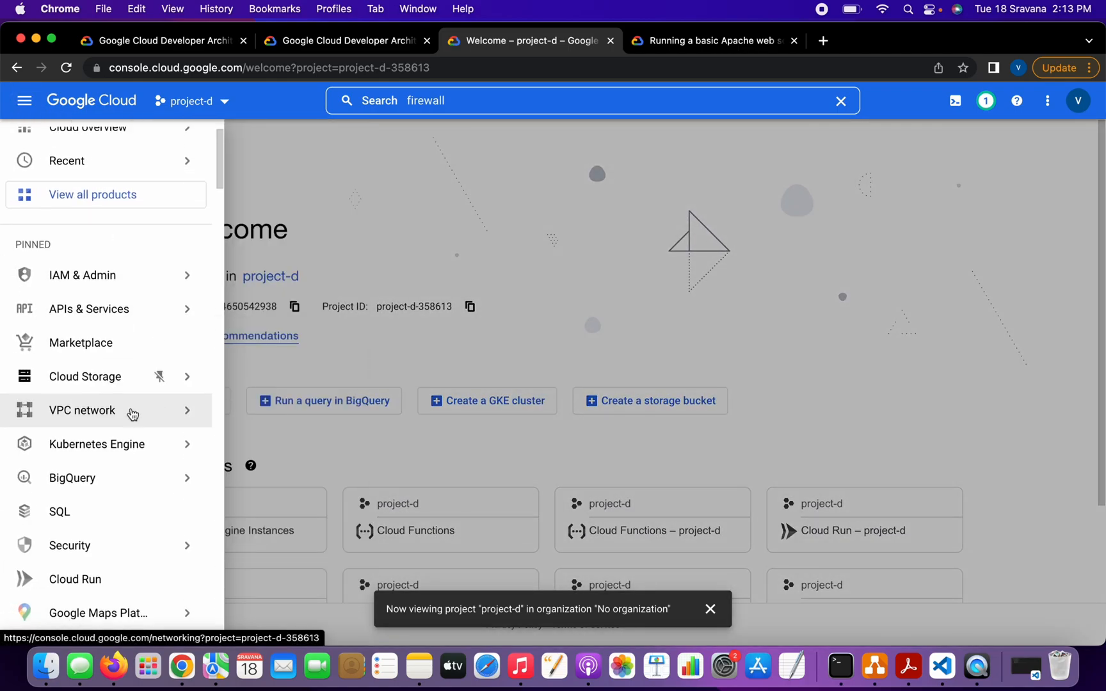
pyautogui.scroll(-4, 131, 467)
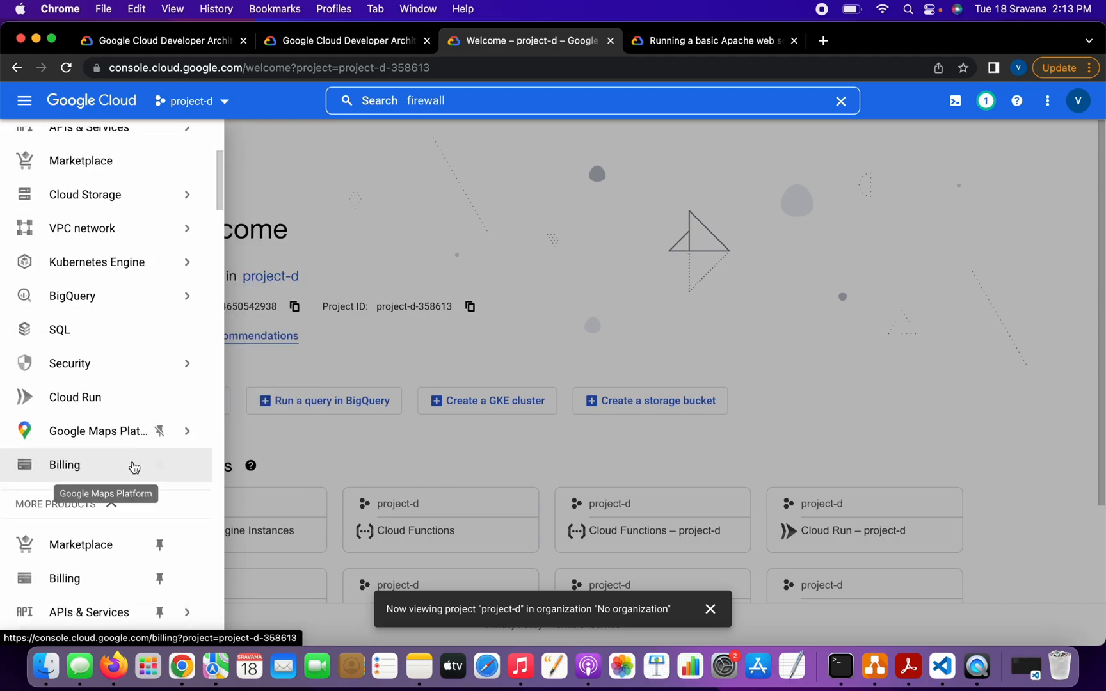
pyautogui.scroll(-10, 133, 465)
pyautogui.moveTo(124, 443)
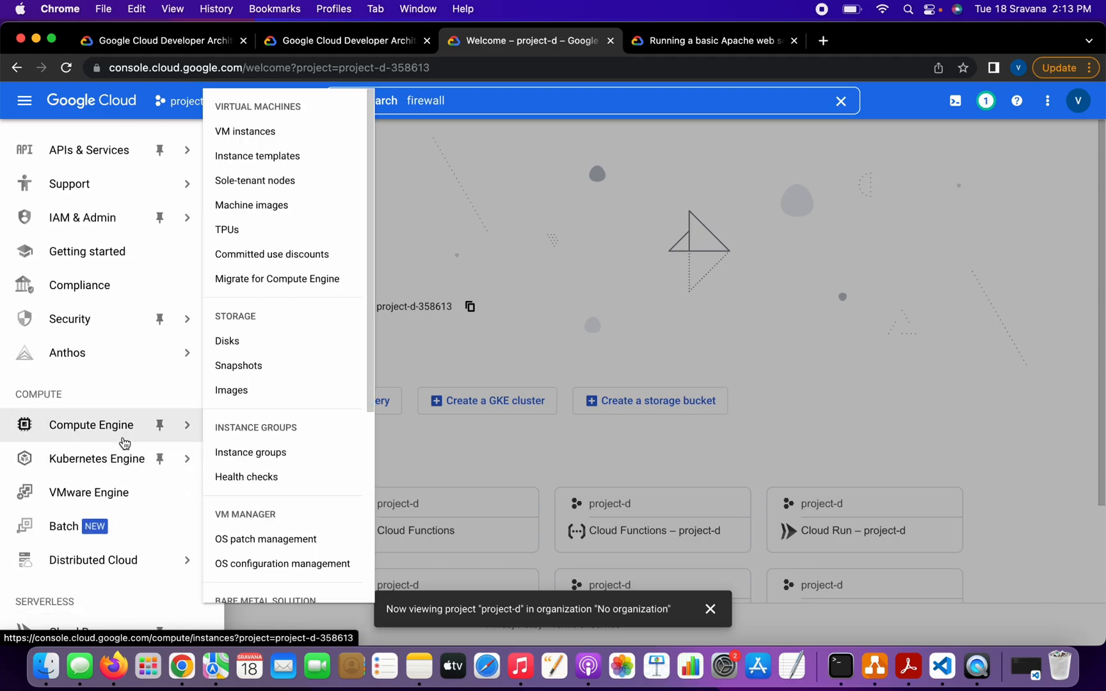
pyautogui.click(254, 136)
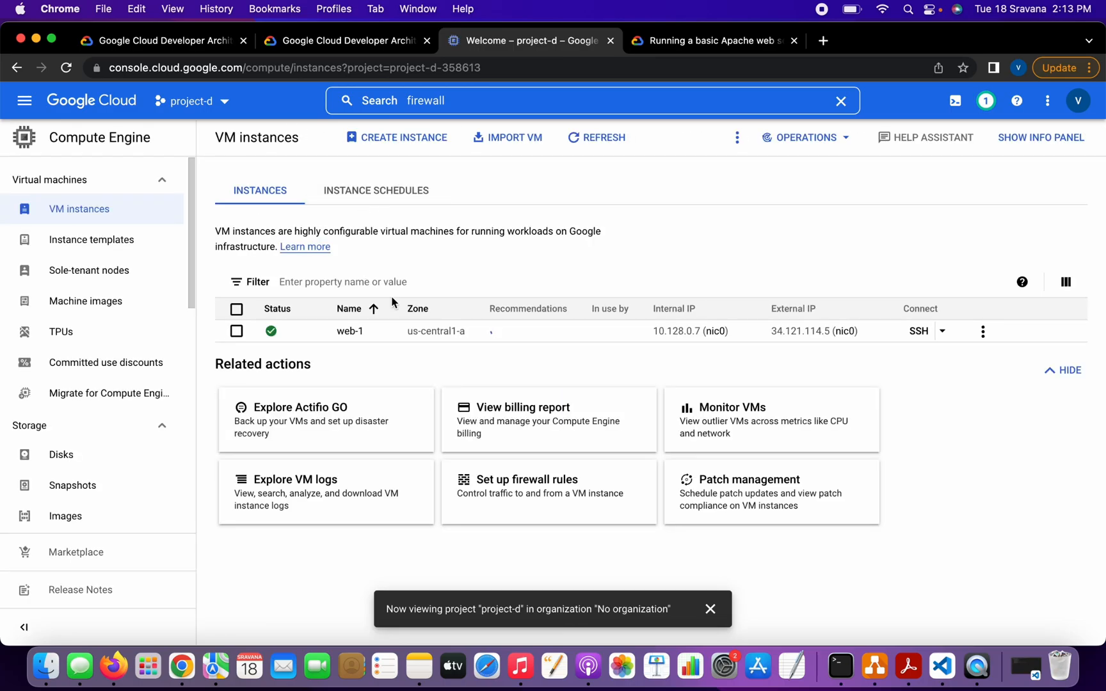
pyautogui.click(706, 608)
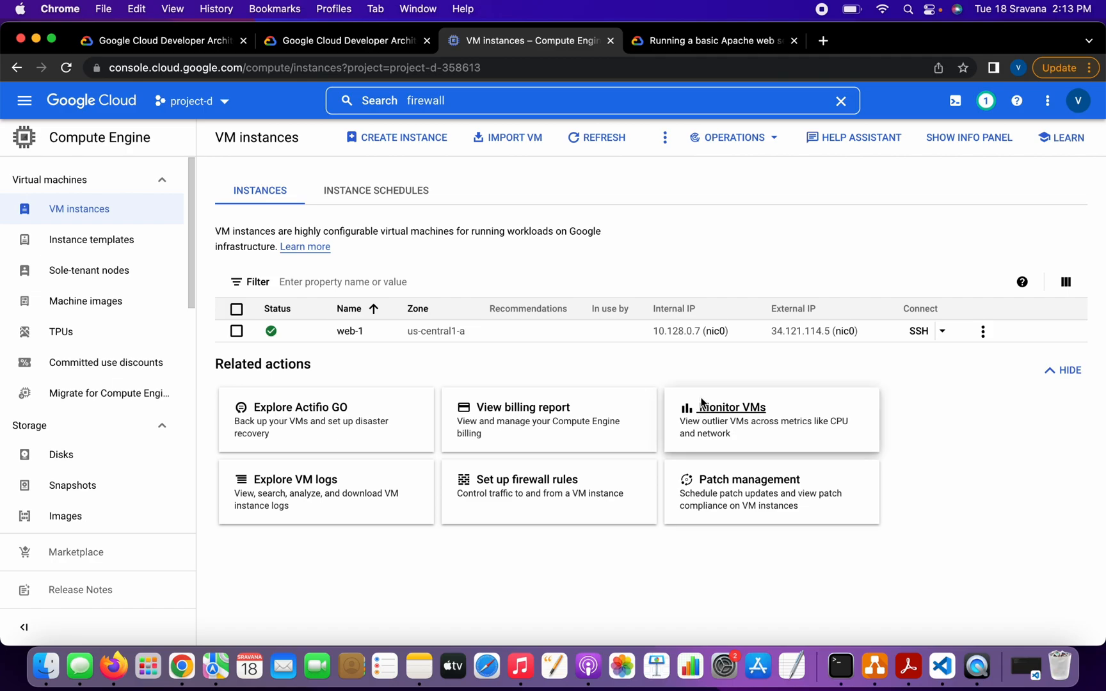
# - Open an SSH-in-browser session to web-1 and print its working directory with pwd
pyautogui.click(918, 339)
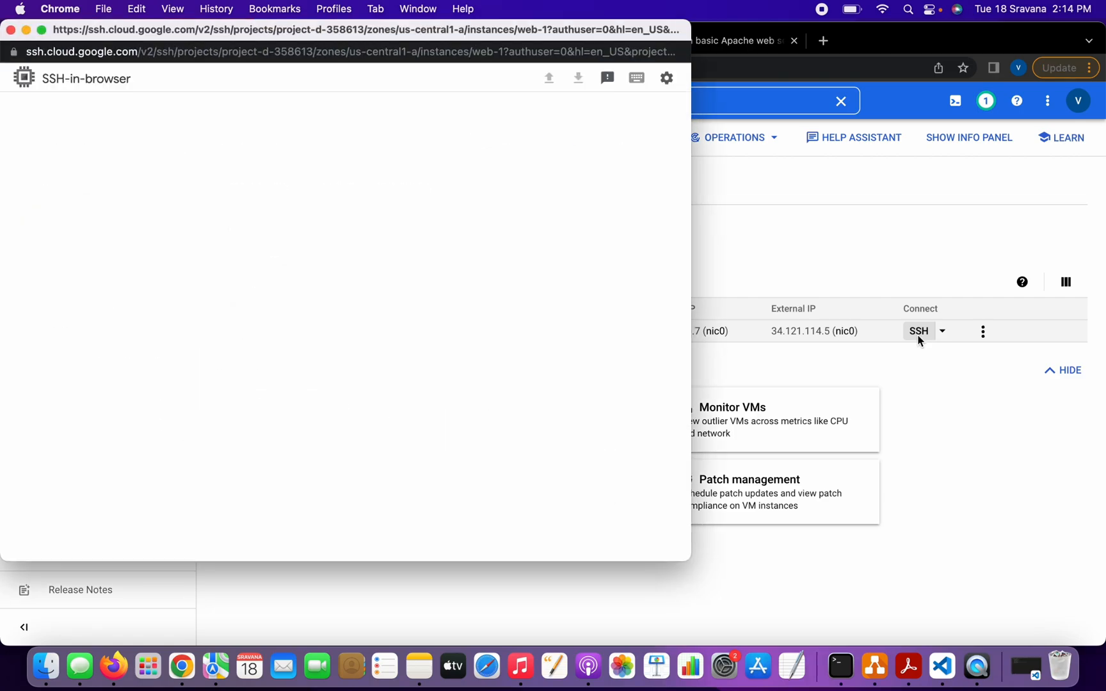
pyautogui.moveTo(220, 33); pyautogui.dragTo(472, 128)
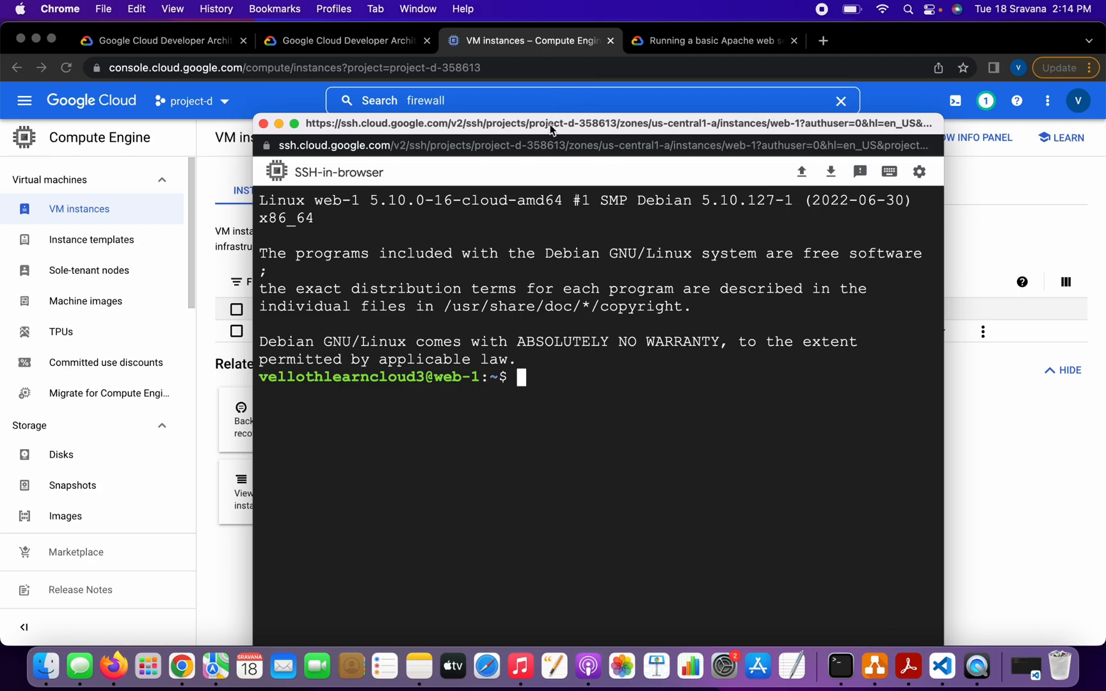
pyautogui.moveTo(538, 118); pyautogui.dragTo(415, 30)
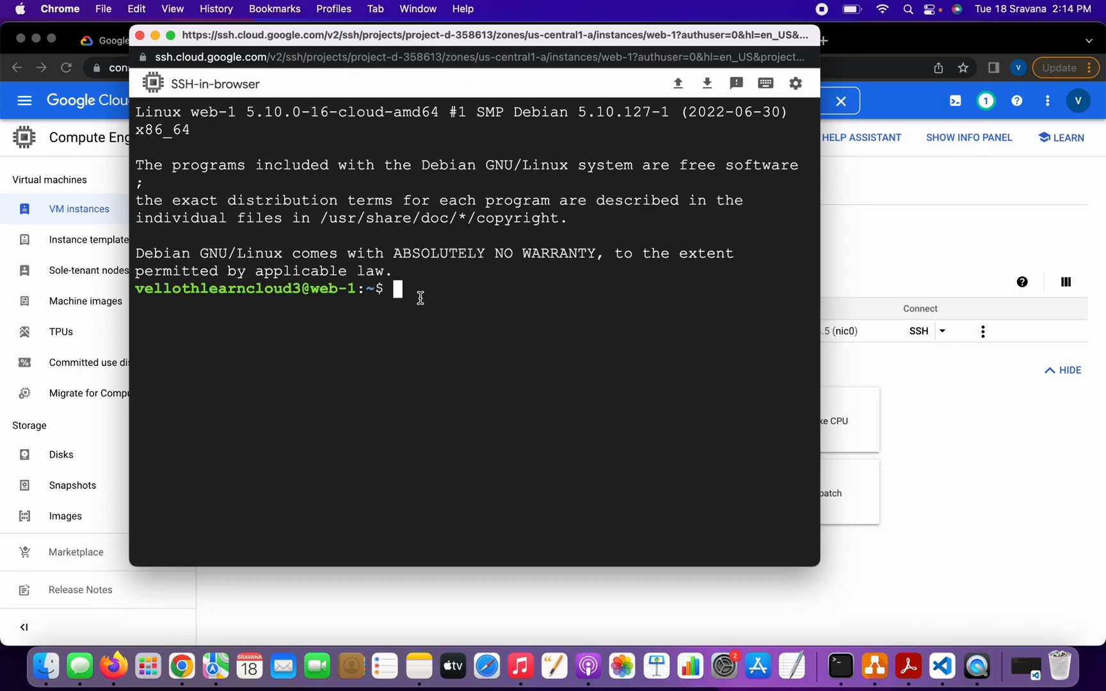
pyautogui.write('pwd')
pyautogui.press('Return')
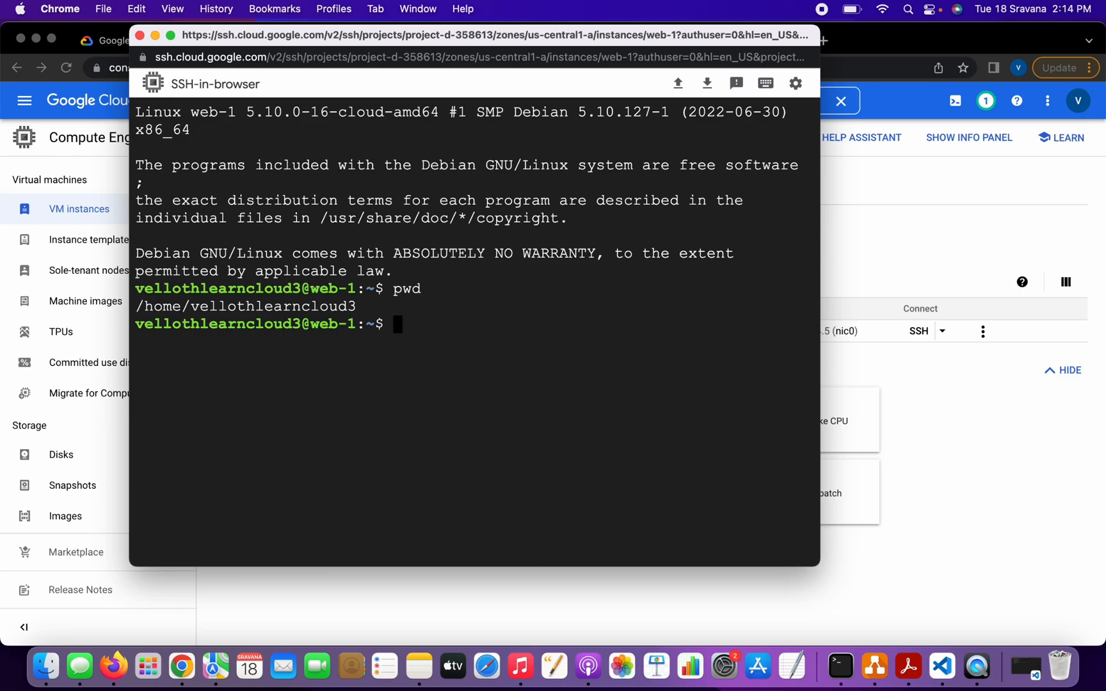
# - Change into the .ssh directory in the SSH session
pyautogui.write('cd ')
pyautogui.write('..sh')
pyautogui.press('BackSpace')
pyautogui.press('BackSpace')
pyautogui.press('BackSpace')
pyautogui.press('BackSpace')
pyautogui.write('..s')
pyautogui.write('h')
pyautogui.press('BackSpace')
pyautogui.press('BackSpace')
pyautogui.press('BackSpace')
pyautogui.press('BackSpace')
pyautogui.press('BackSpace')
pyautogui.write('.ss')
pyautogui.press('Tab')
pyautogui.press('Return')
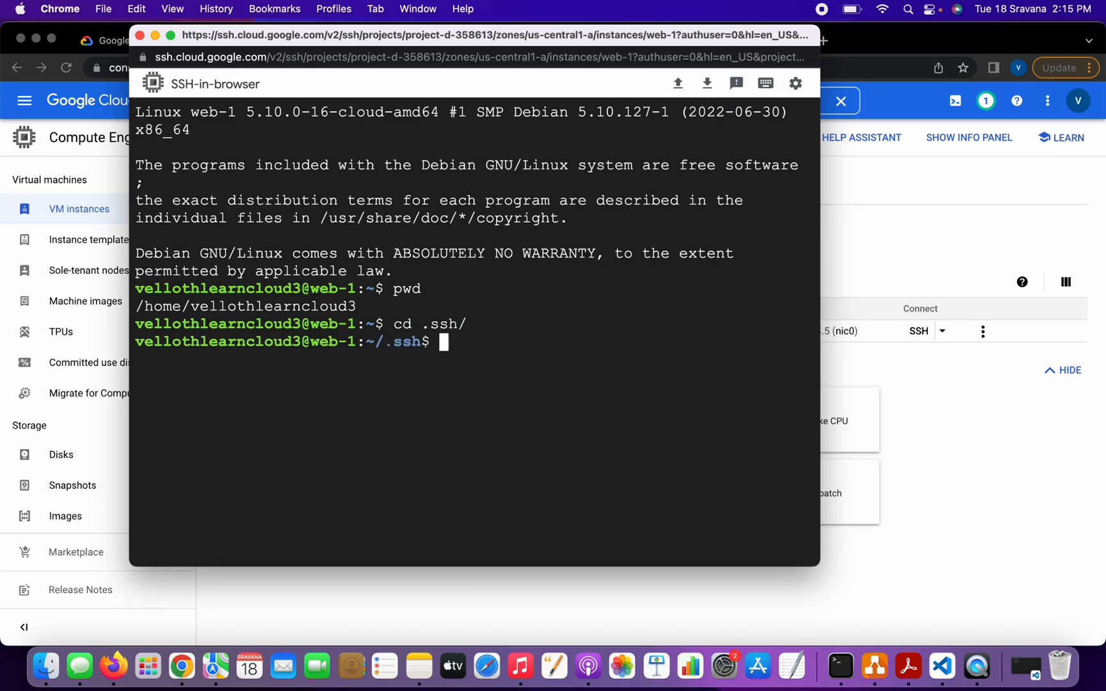
# - List the .ssh directory, output authorized_keys with cat and highlight its ssh-rsa key entry
pyautogui.write('ls')
pyautogui.press('Return')
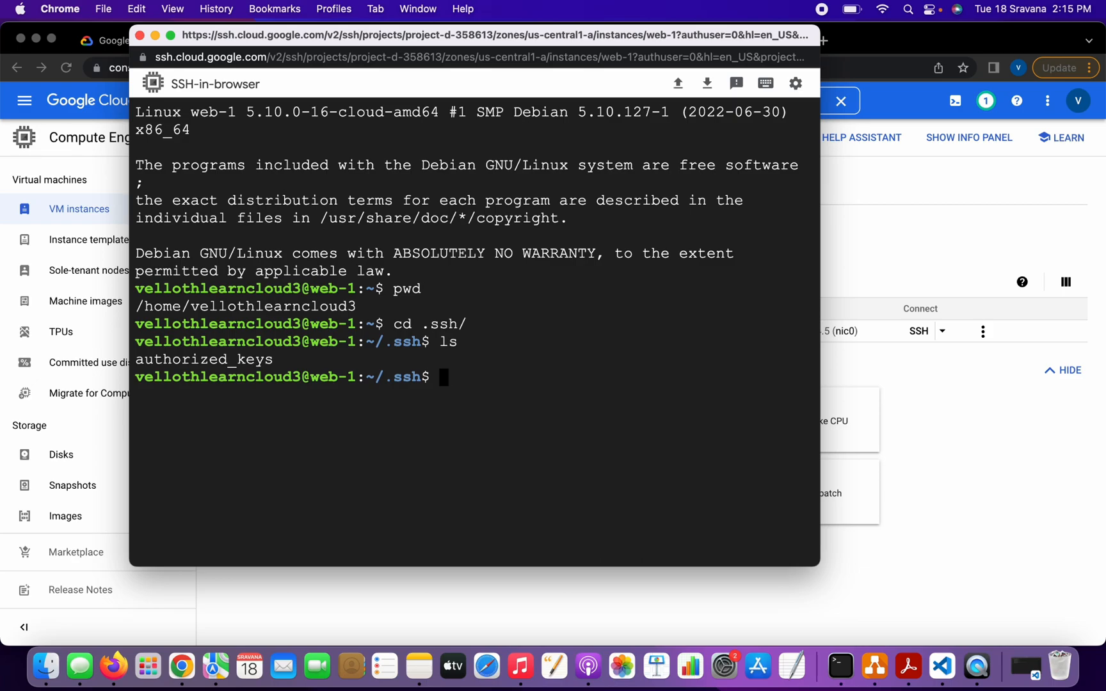
pyautogui.write('cat au')
pyautogui.press('Tab')
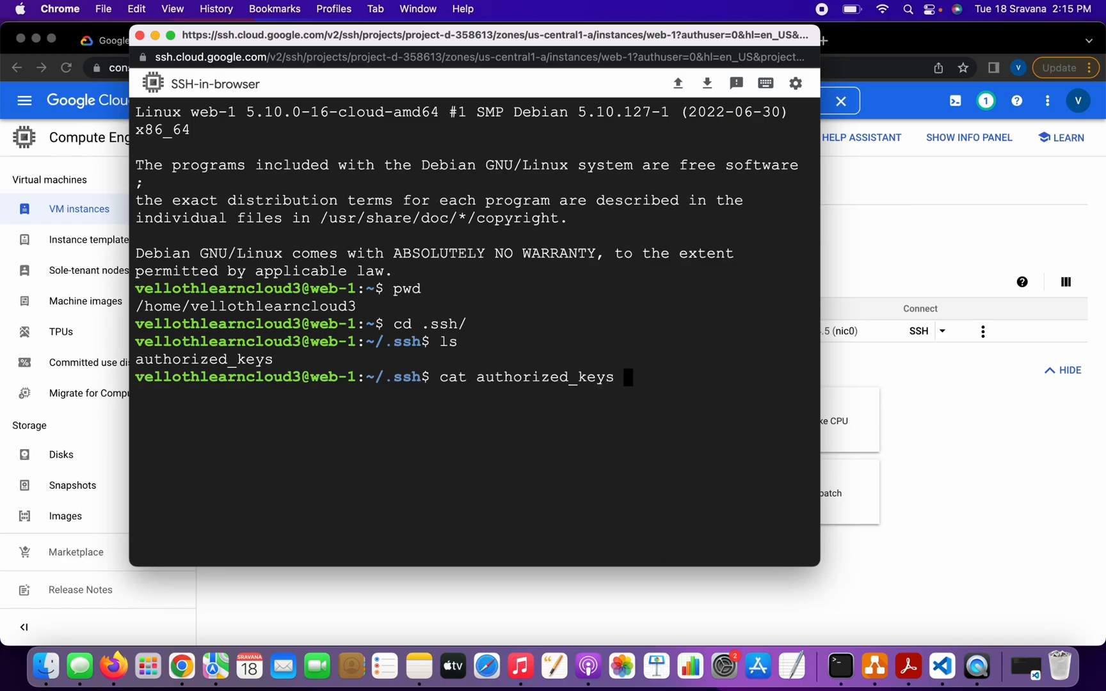
pyautogui.press('Return')
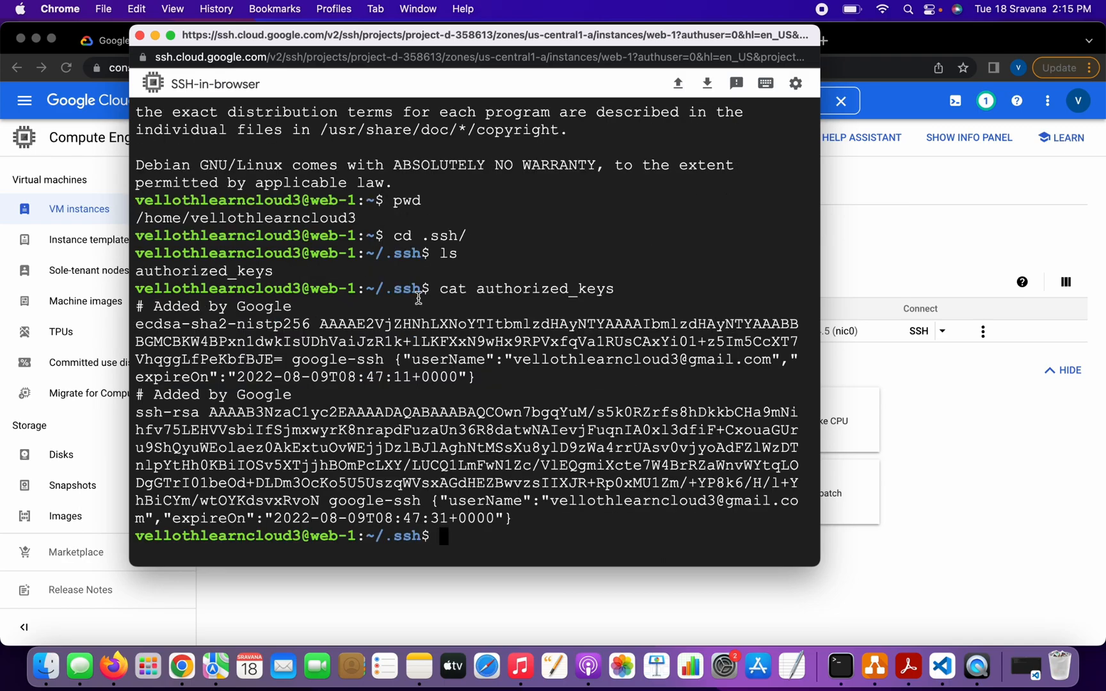
pyautogui.moveTo(135, 413); pyautogui.dragTo(541, 527)
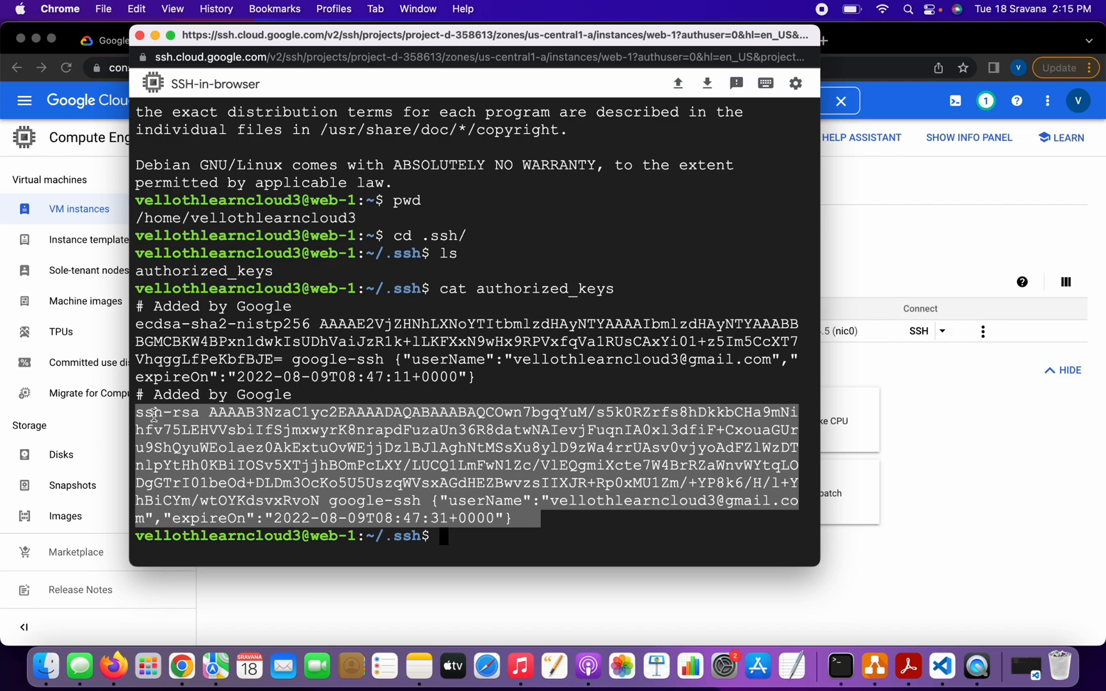
# - Open web-1's details page and expand the full ssh-rsa key under SSH Keys for comparison with the terminal
pyautogui.moveTo(448, 35); pyautogui.dragTo(948, 56)
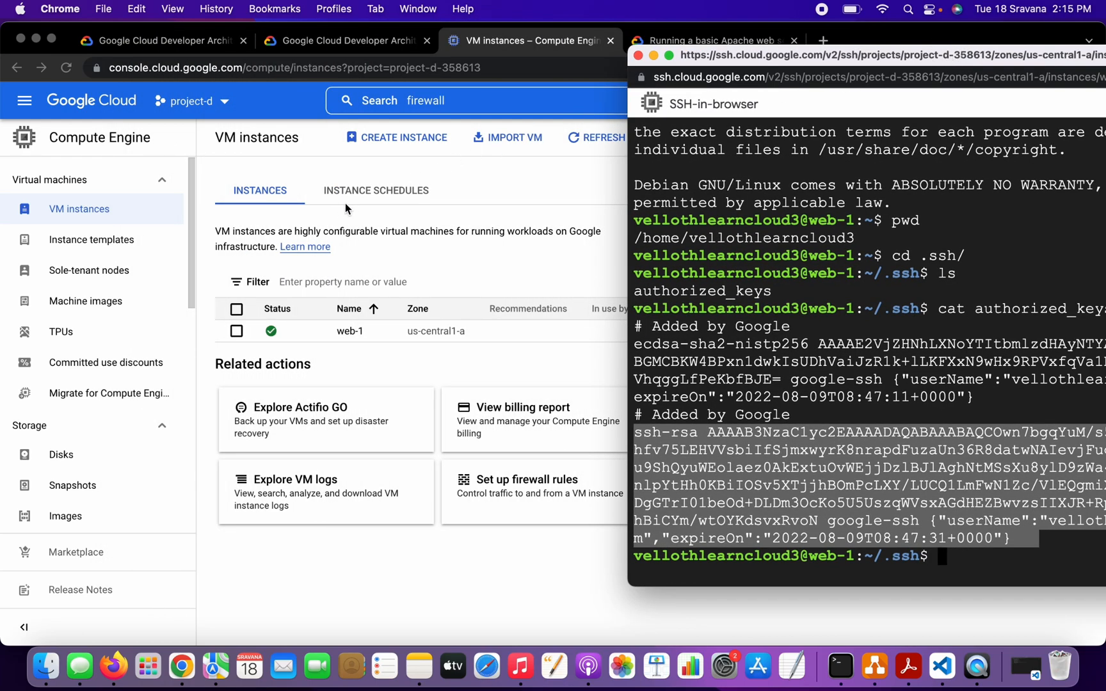
pyautogui.click(350, 333)
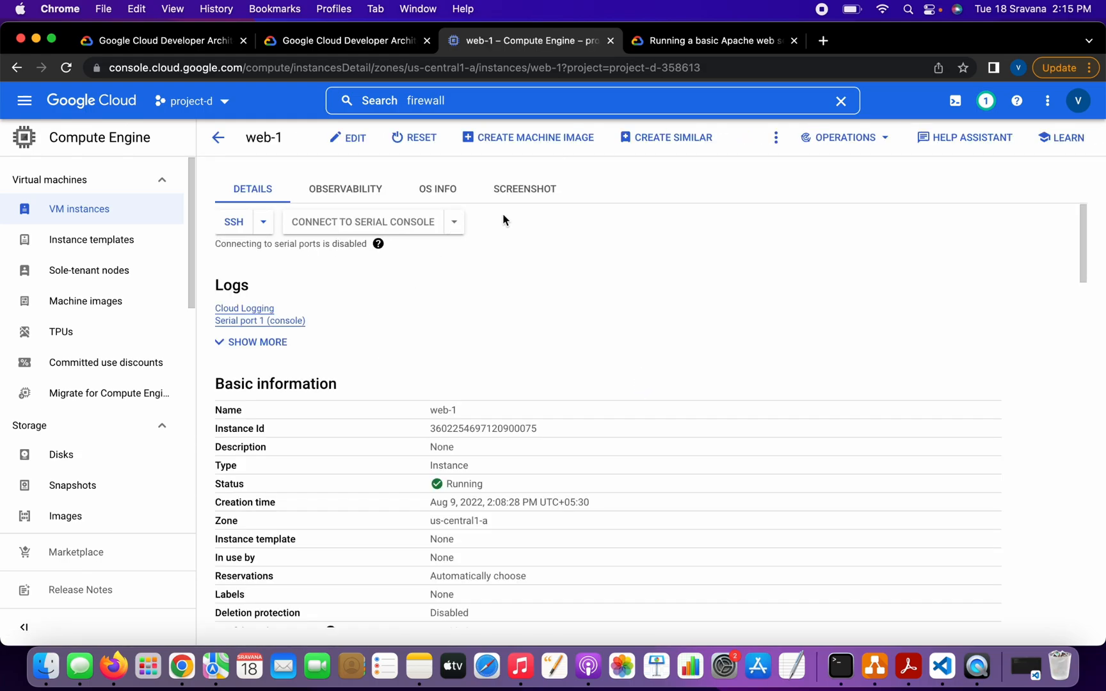
pyautogui.scroll(-10, 506, 452)
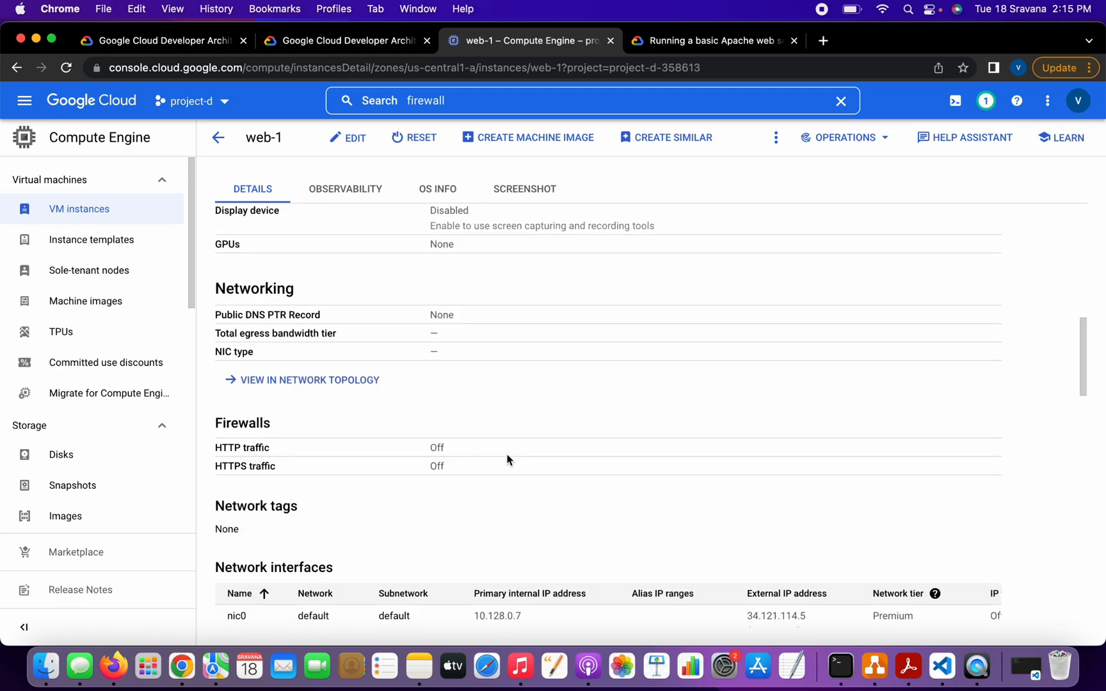
pyautogui.scroll(-10, 507, 460)
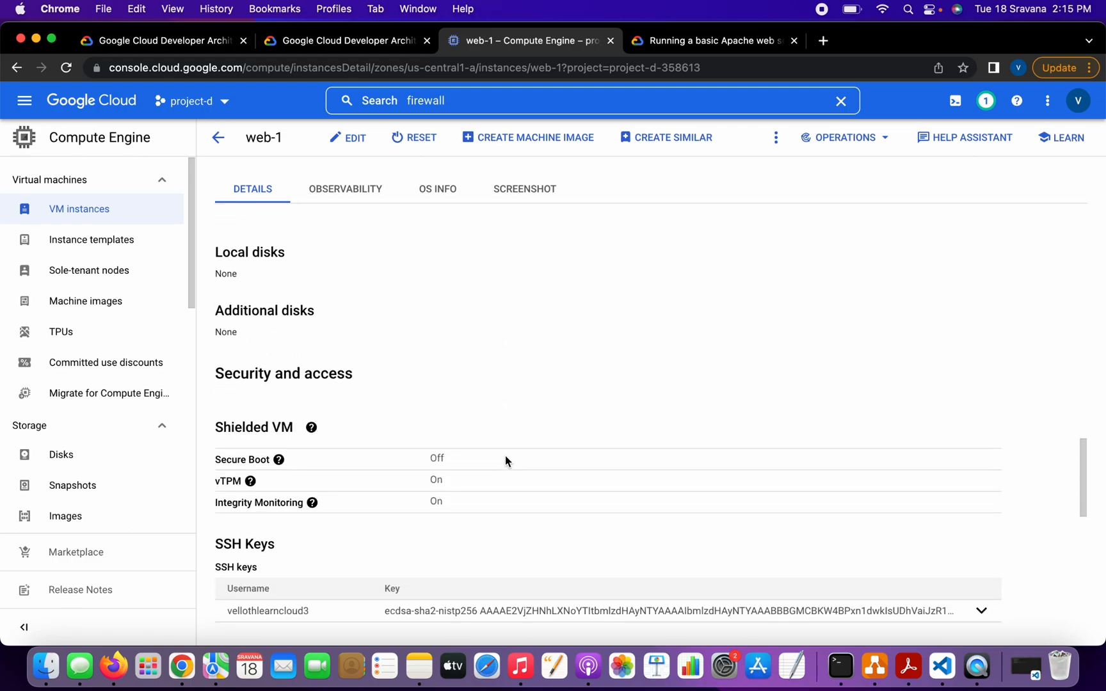
pyautogui.scroll(-3, 505, 460)
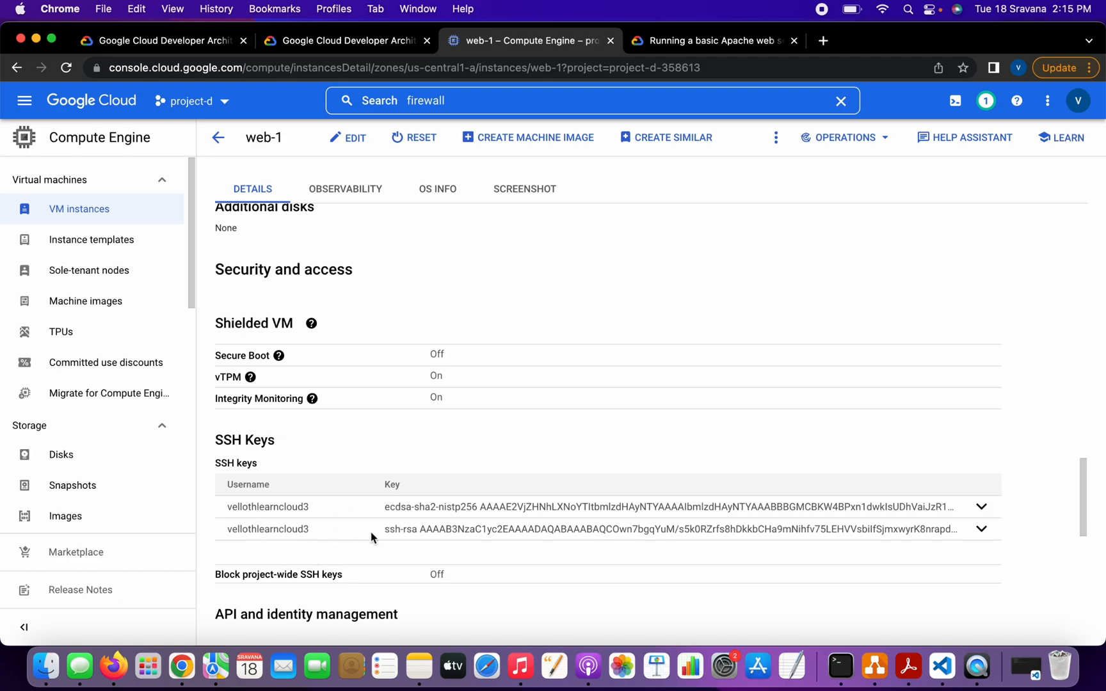
pyautogui.moveTo(386, 530); pyautogui.dragTo(975, 534)
pyautogui.click(979, 529)
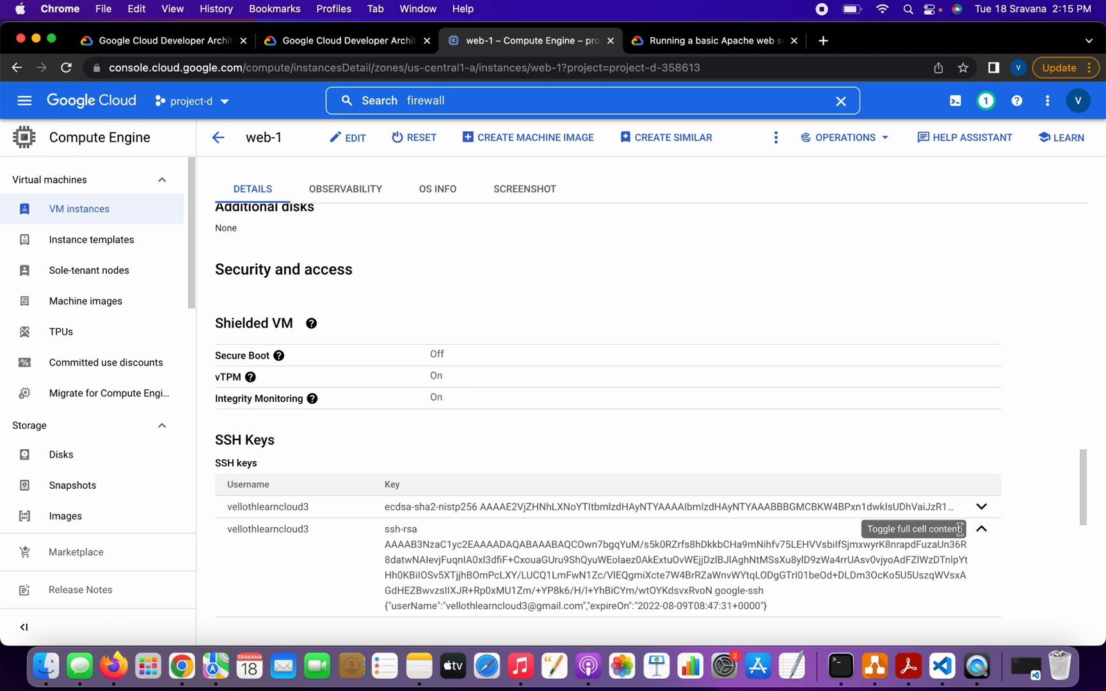
pyautogui.scroll(-1, 799, 540)
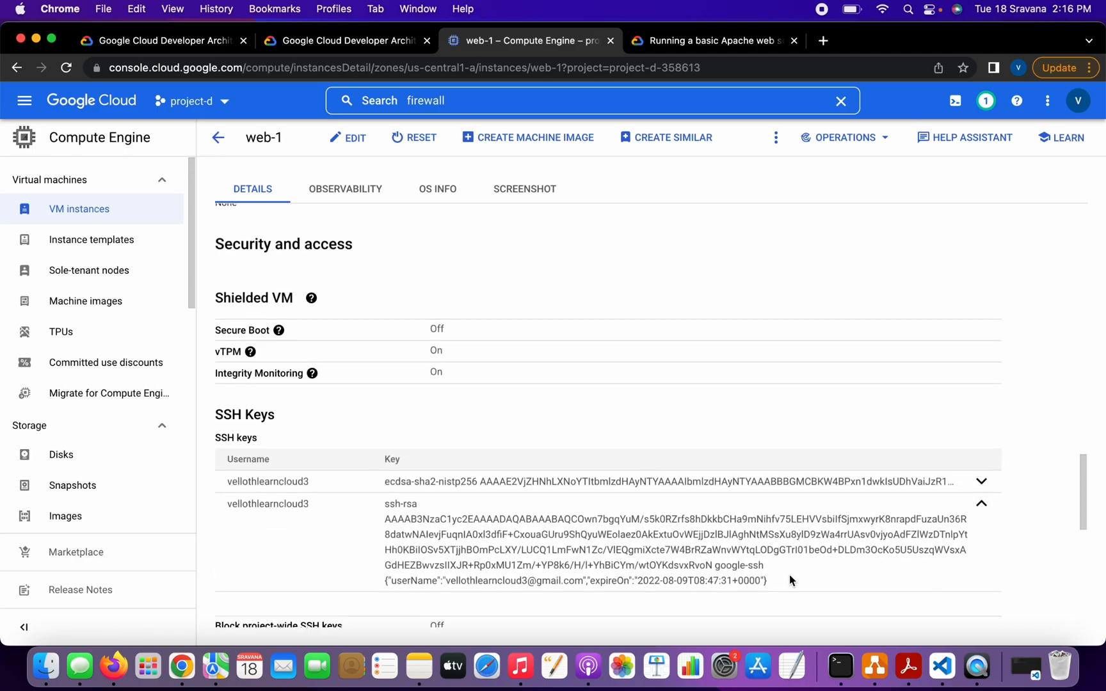
# - Minimize the code editor and console windows and move the SSH session window into full view on the desktop
pyautogui.click(1030, 668)
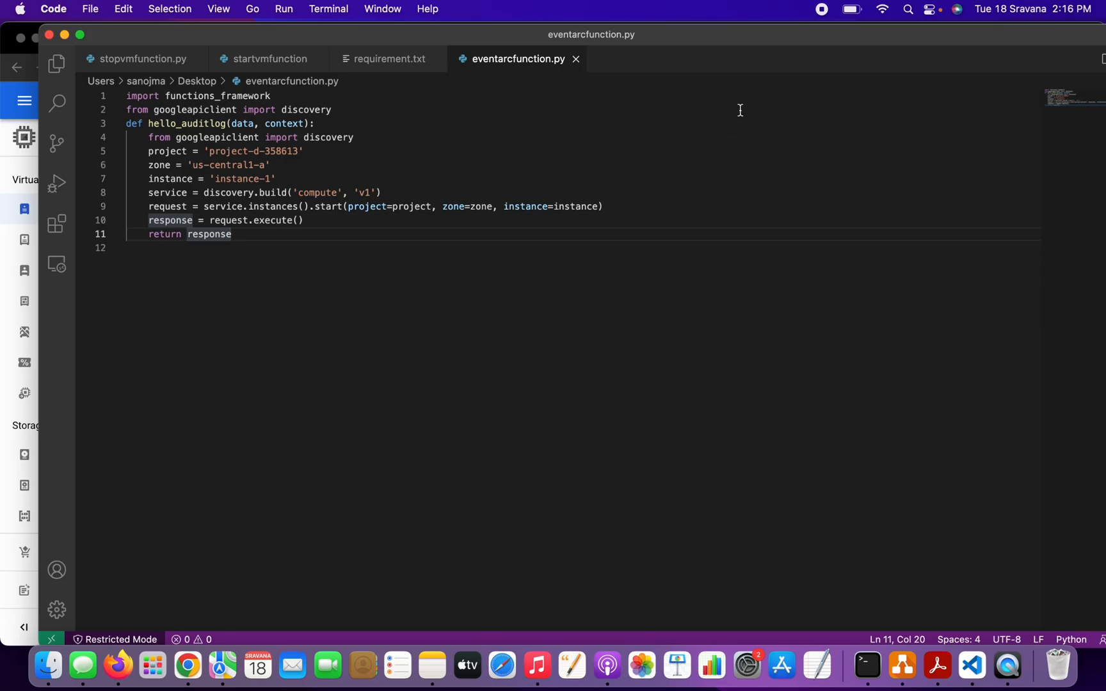
pyautogui.click(65, 36)
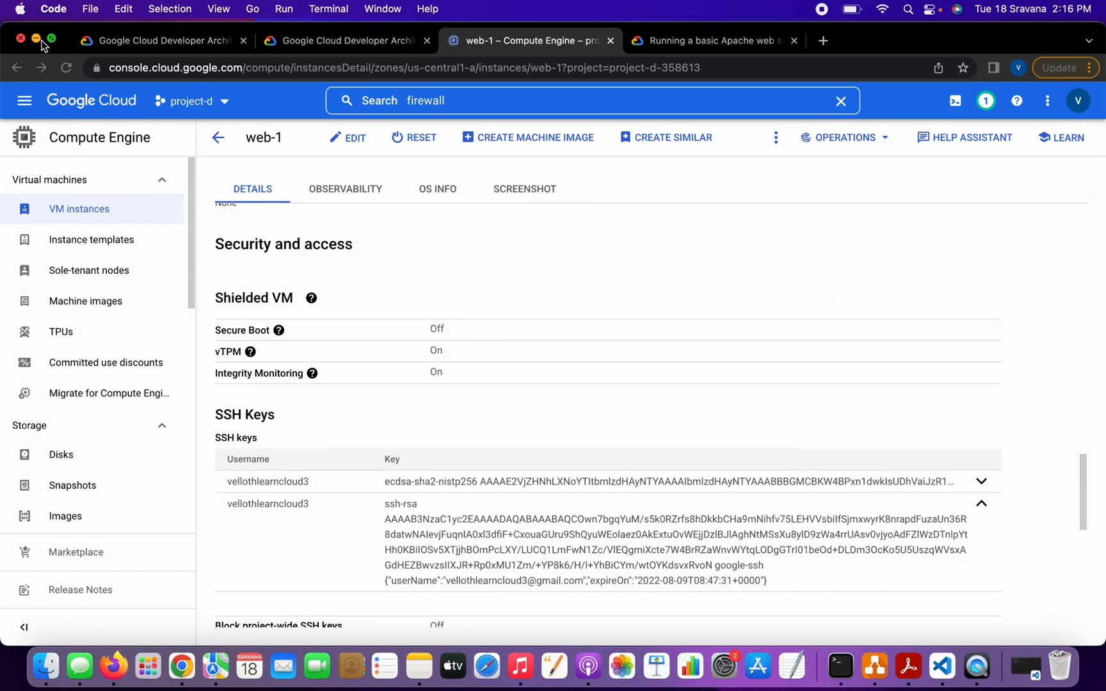
pyautogui.click(37, 39)
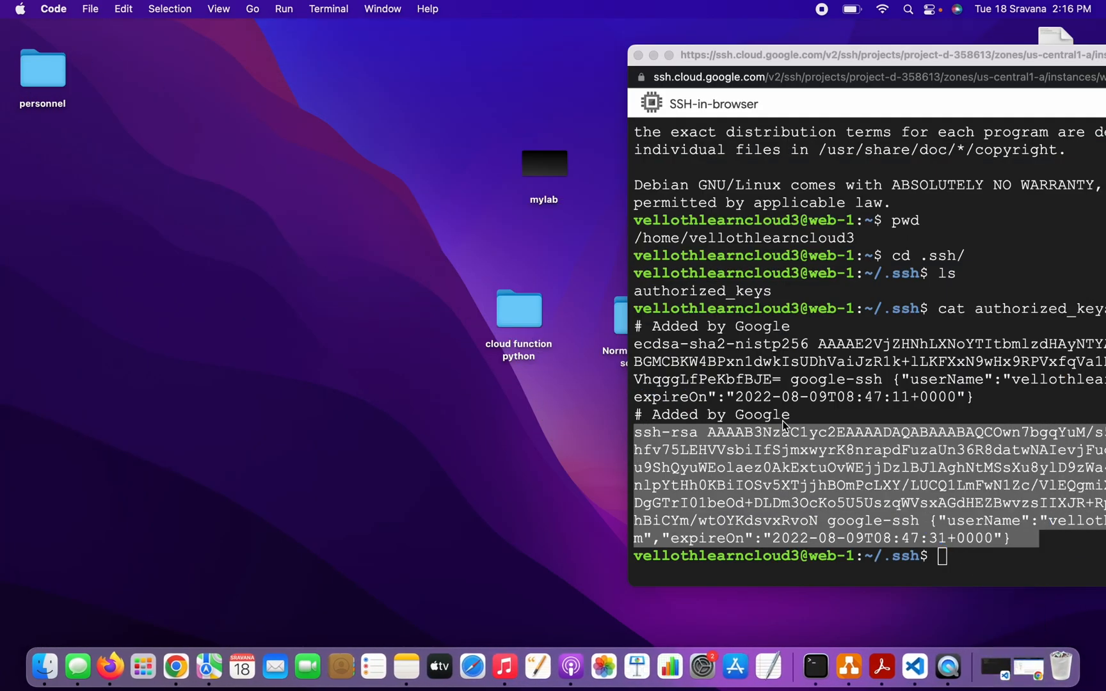
pyautogui.moveTo(798, 51); pyautogui.dragTo(352, 40)
pyautogui.click(180, 677)
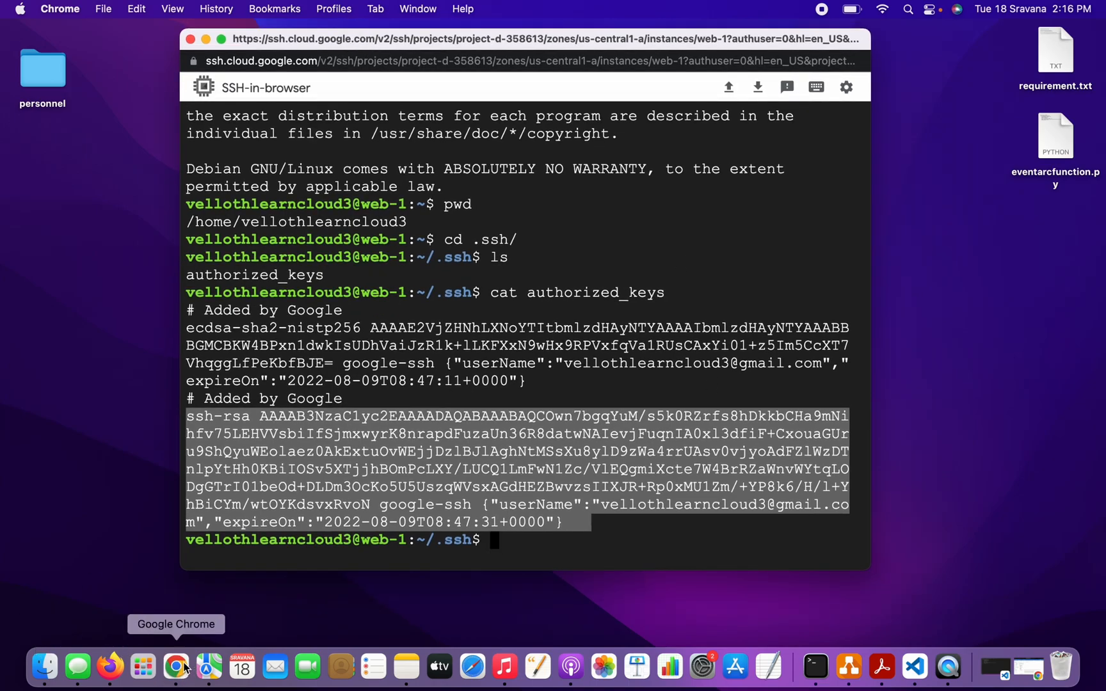
pyautogui.click(222, 39)
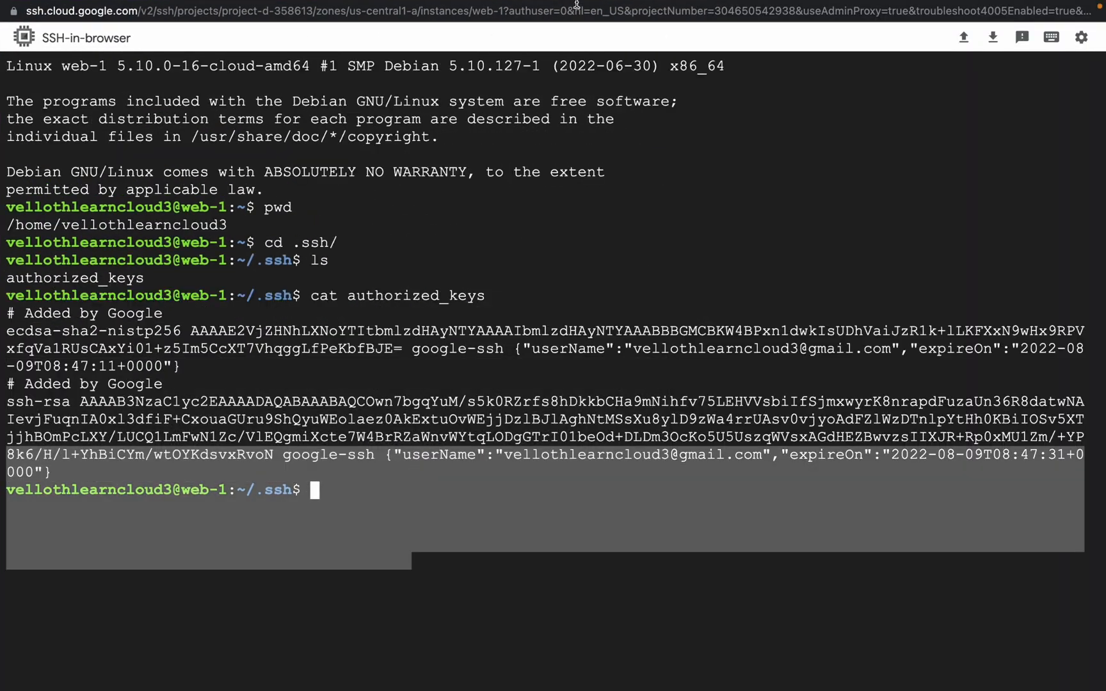
pyautogui.doubleClick(29, 9)
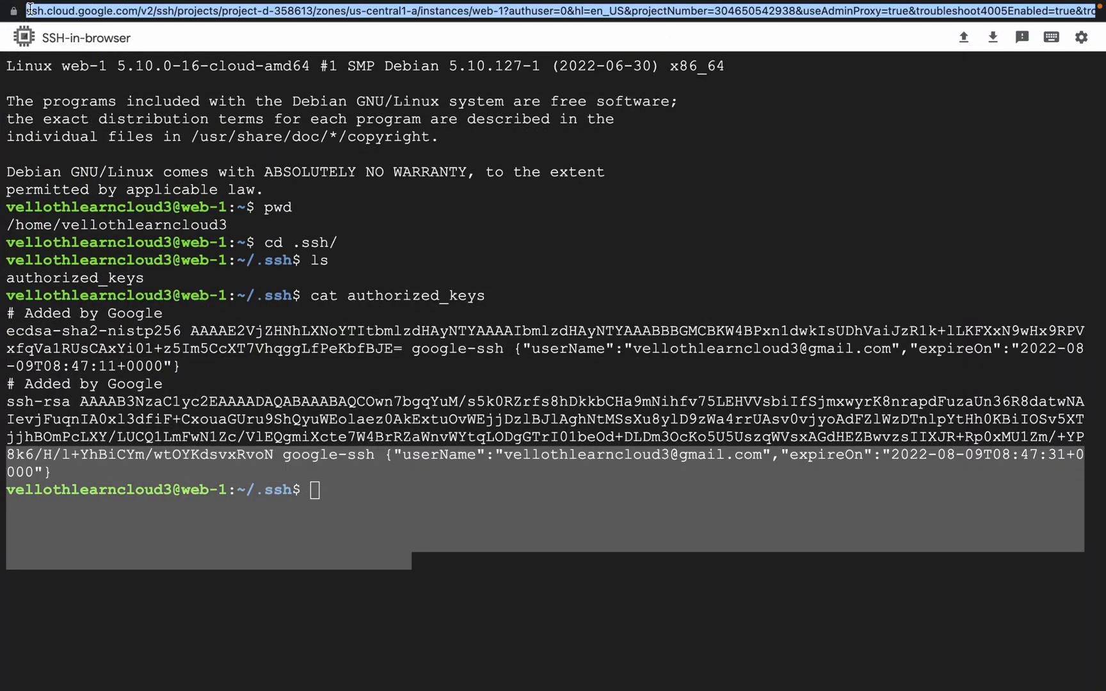
pyautogui.doubleClick(380, 227)
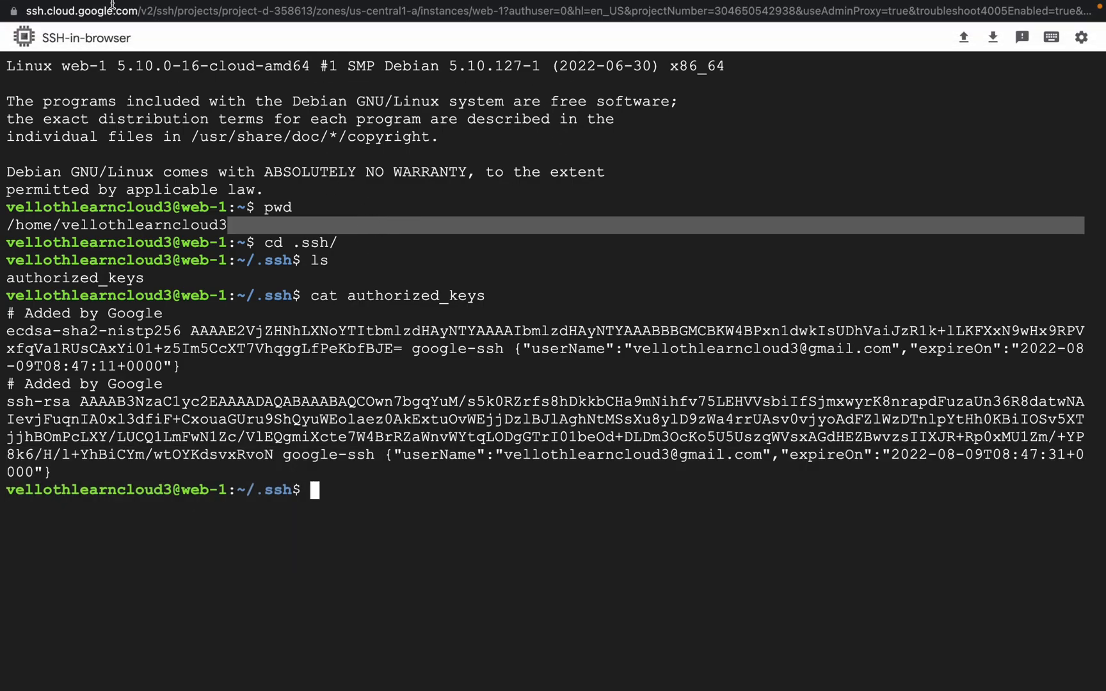
pyautogui.click(41, 30)
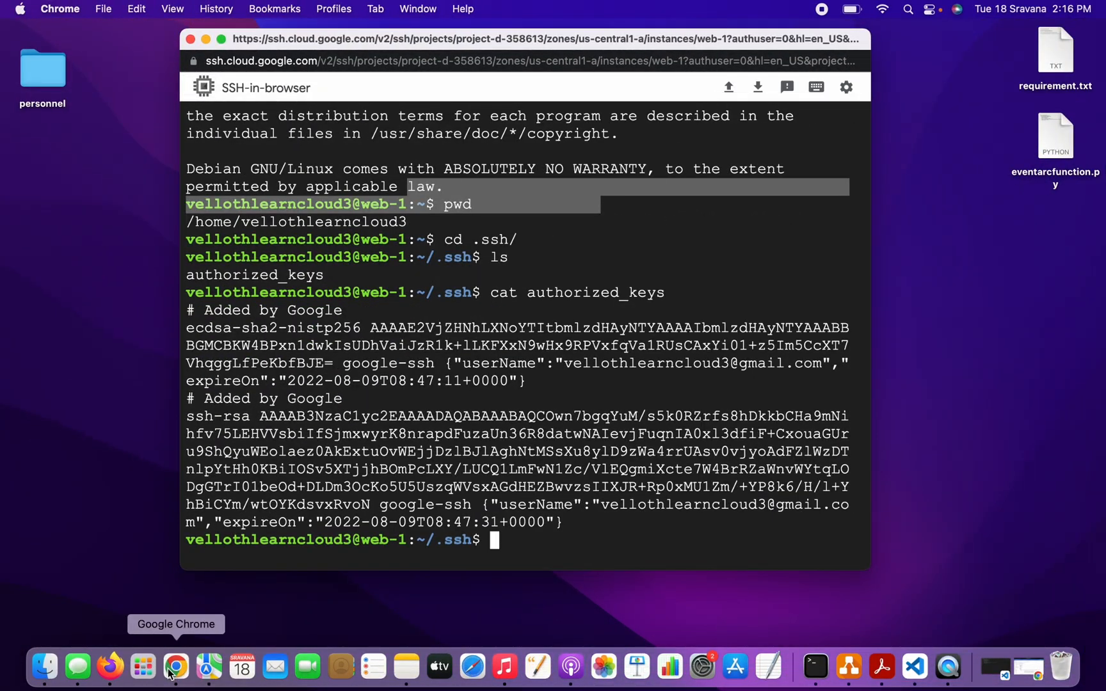
# - Highlight the final characters of the ssh-rsa key in the authorized_keys output
pyautogui.click(572, 522)
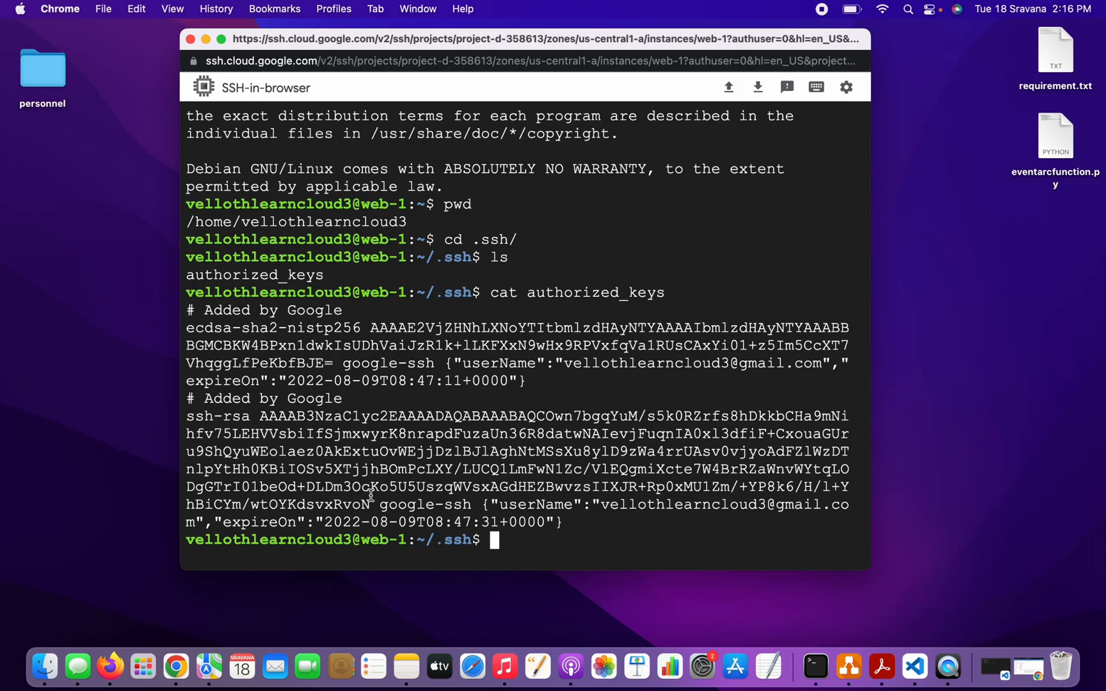
pyautogui.moveTo(371, 504); pyautogui.dragTo(257, 504)
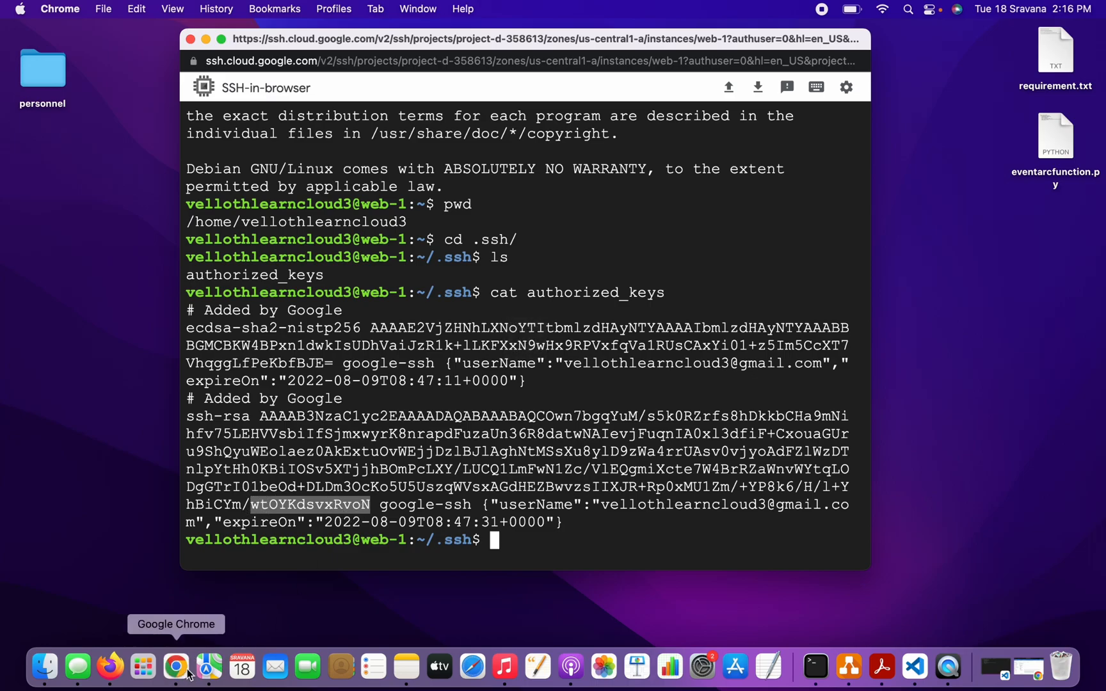
# - Highlight the final characters of the ssh-rsa key on web-1's details page in Chrome and compare them with the SSH session's authorized_keys output
pyautogui.click(205, 39)
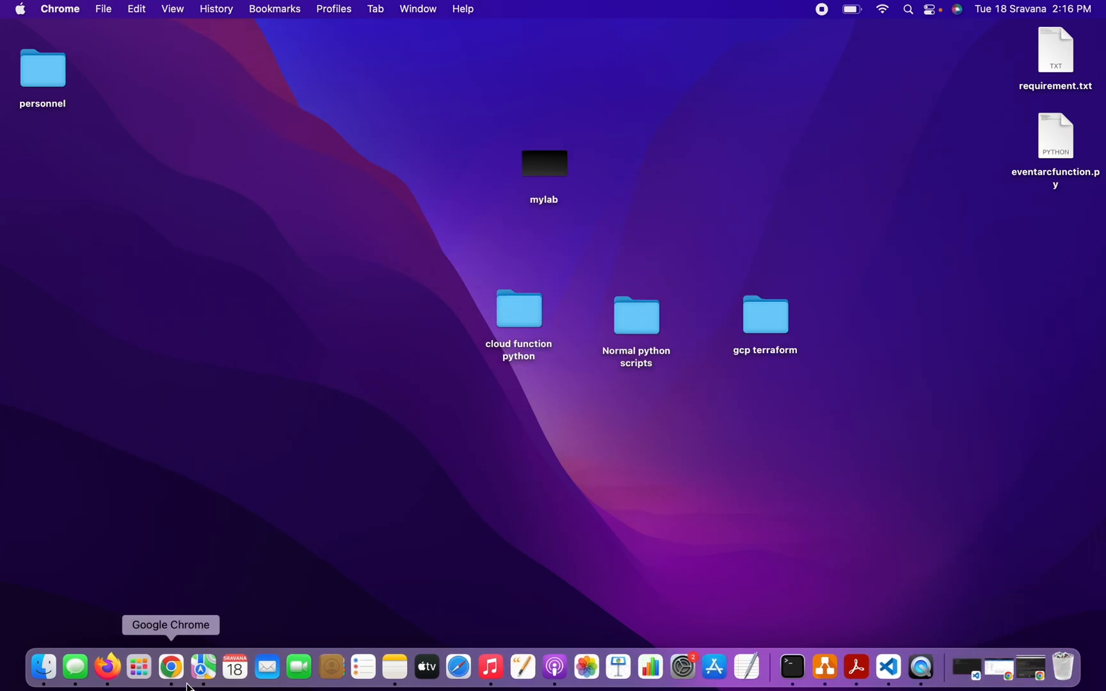
pyautogui.click(174, 665)
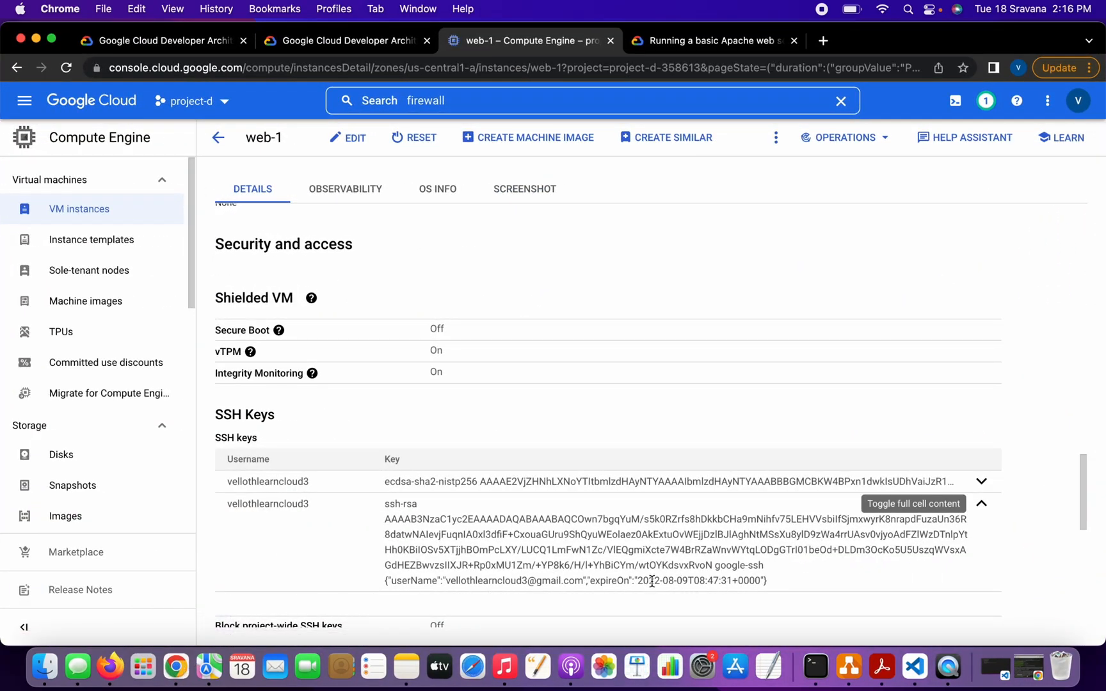
pyautogui.moveTo(715, 563); pyautogui.dragTo(662, 560)
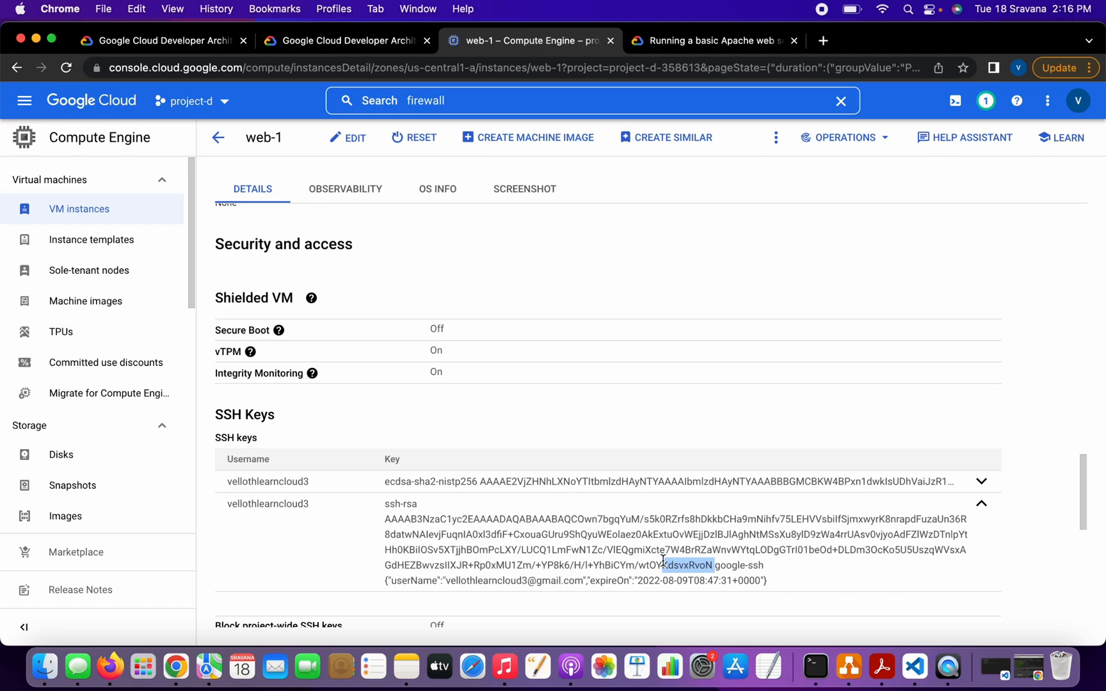
pyautogui.click(1028, 678)
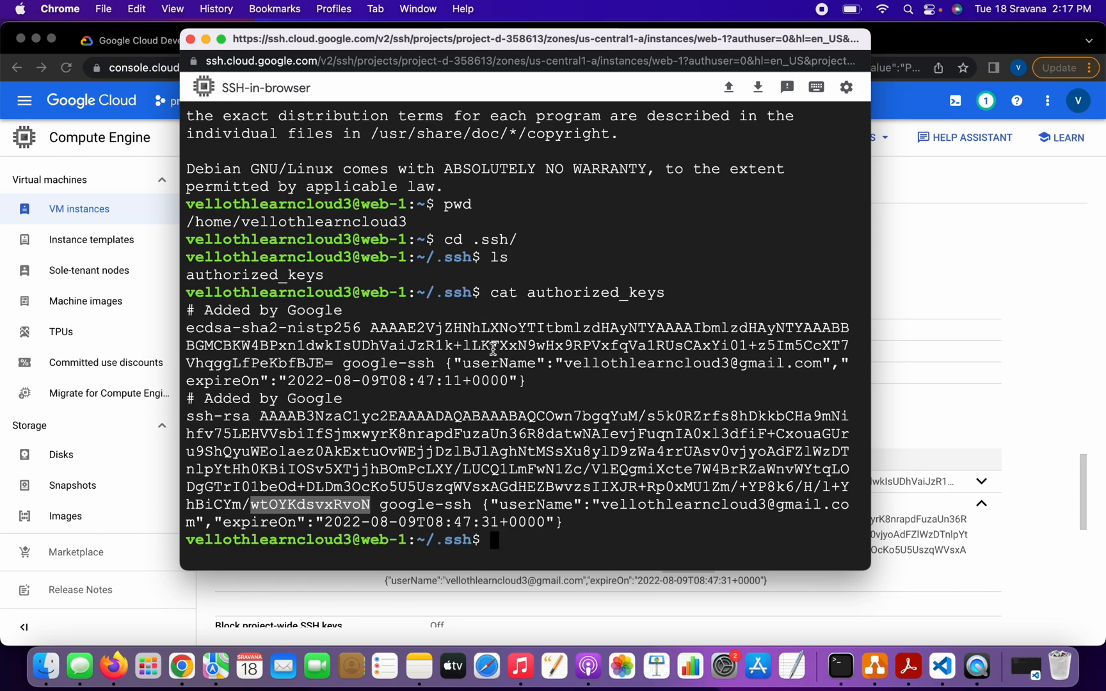
pyautogui.click(207, 39)
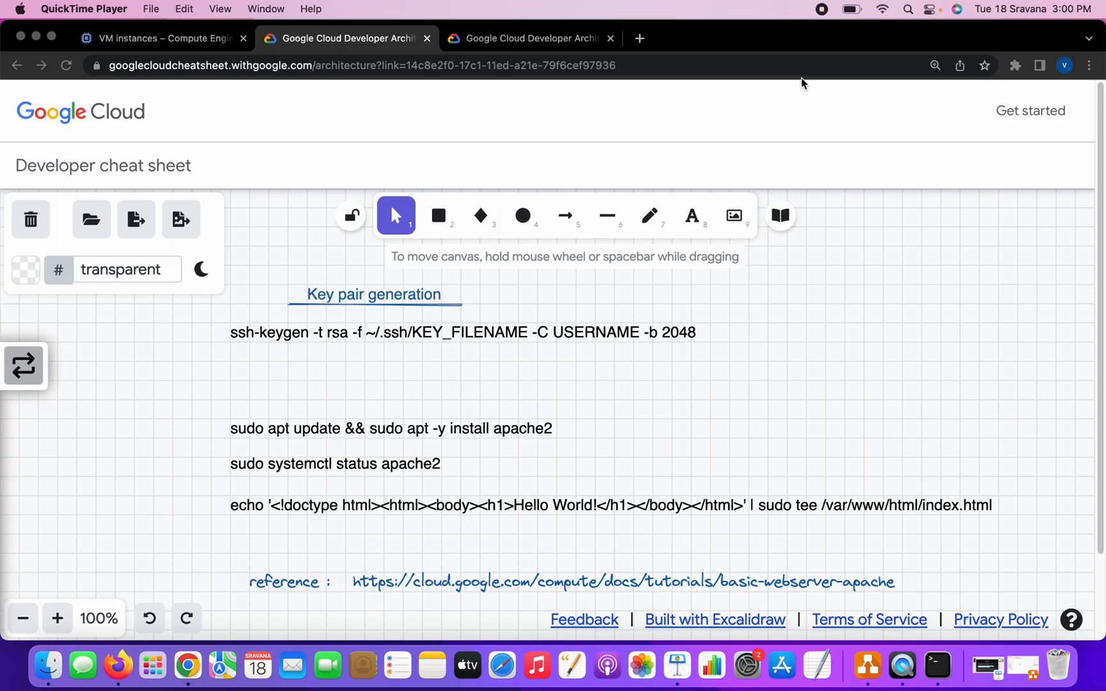
# - Copy the ssh-keygen template command from the developer cheat sheet and paste it into a full-screen Terminal window
pyautogui.click(126, 44)
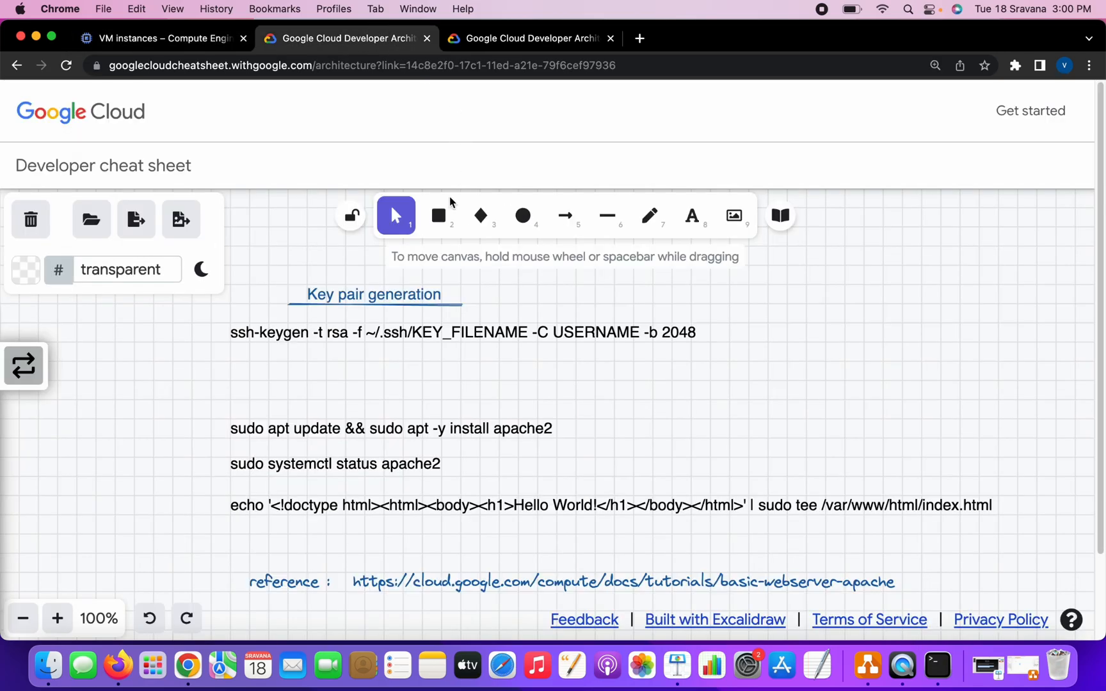
pyautogui.doubleClick(374, 332)
pyautogui.rightClick(374, 332)
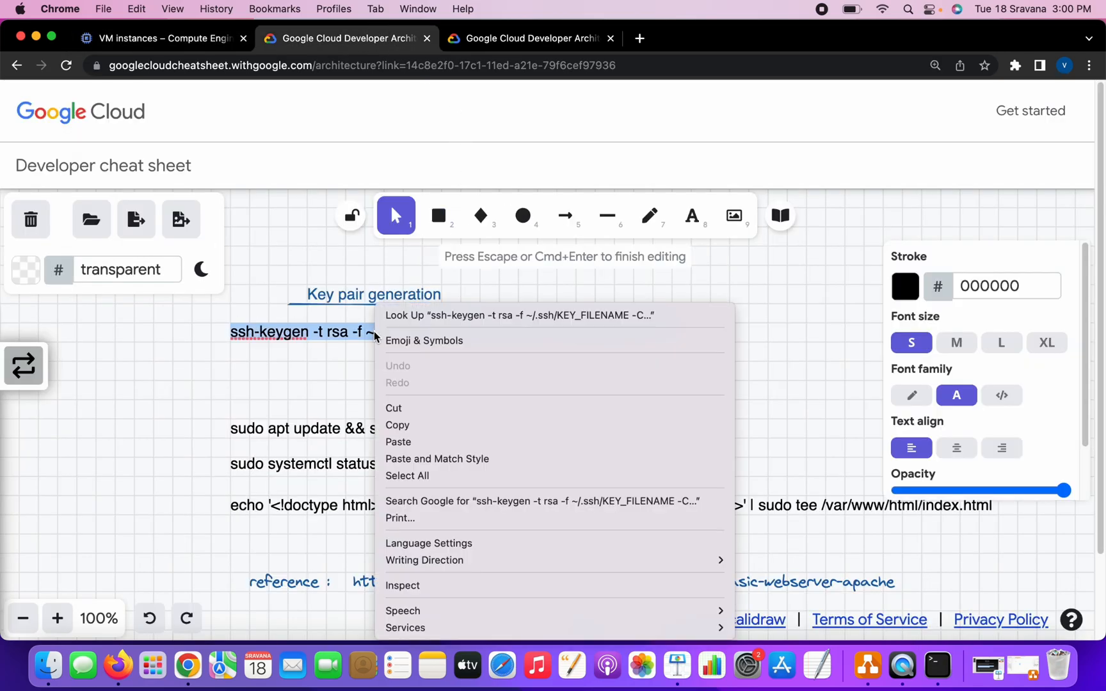
pyautogui.click(415, 425)
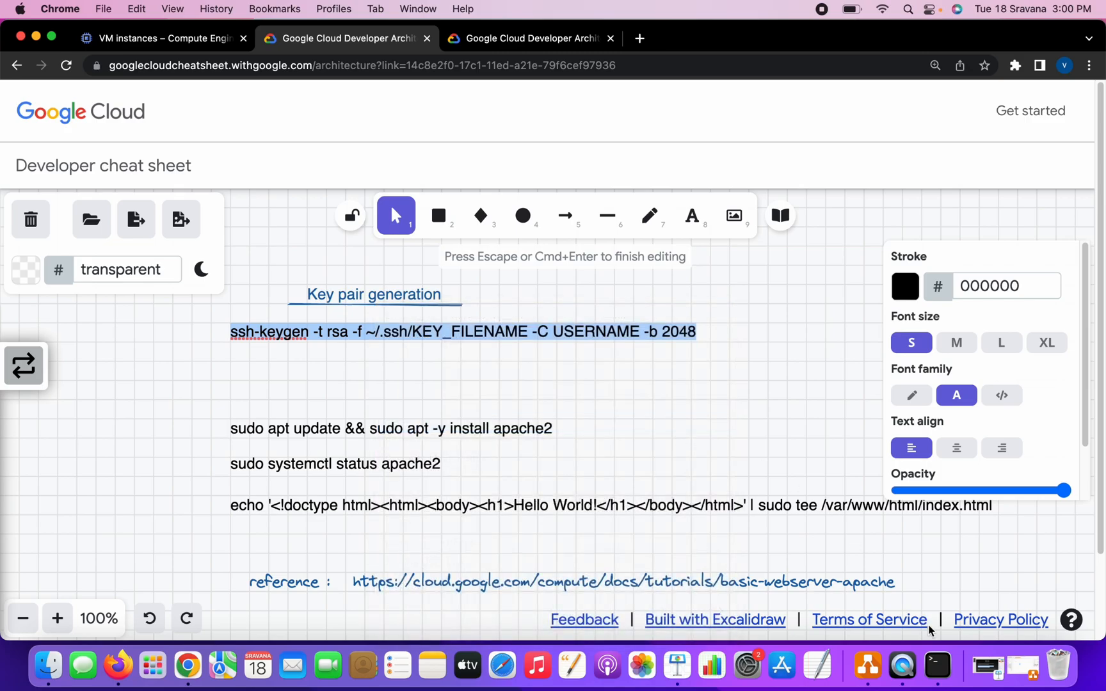
pyautogui.click(940, 667)
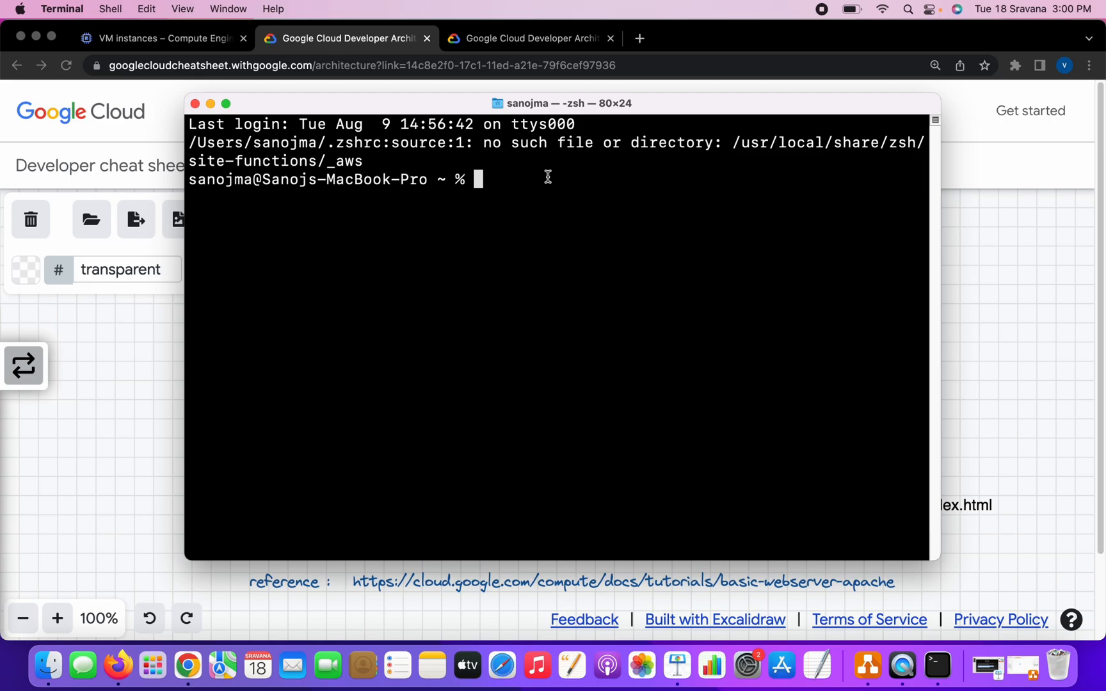
pyautogui.press('super+v')
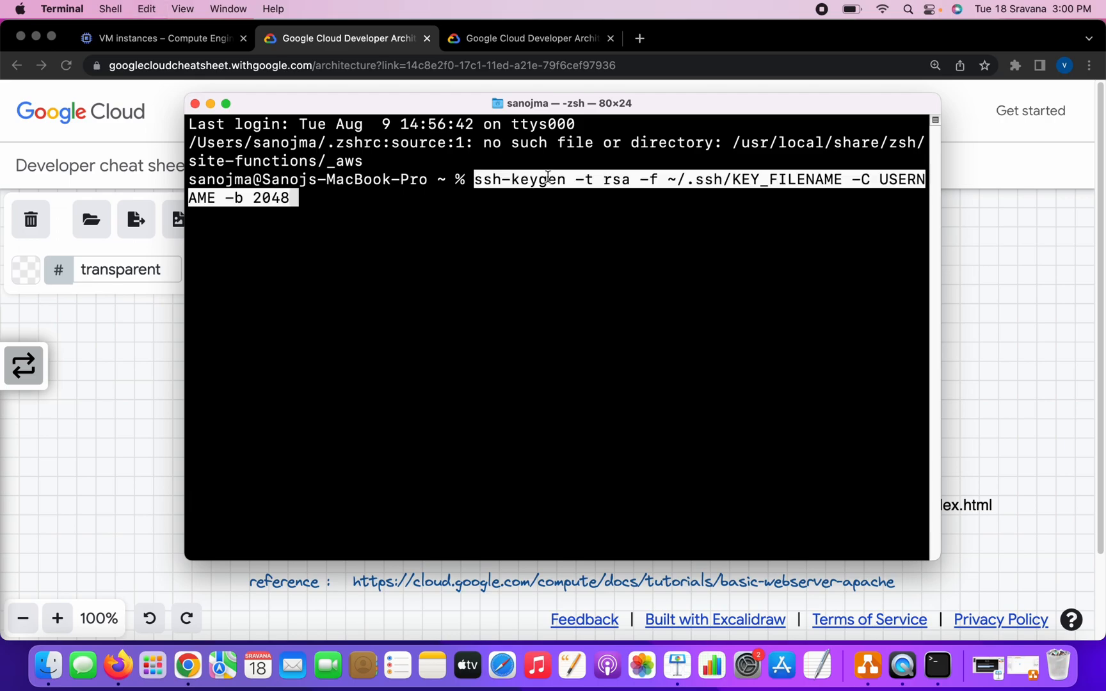
pyautogui.click(225, 103)
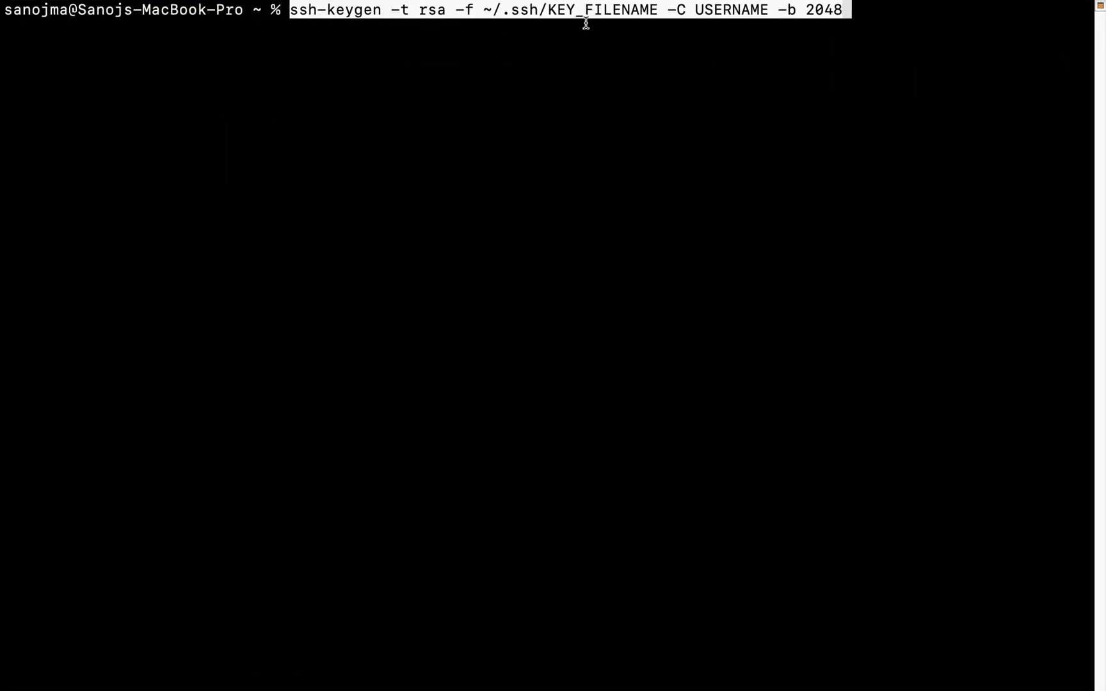
# - Replace the KEY_FILENAME placeholder in the ssh-keygen command with the user's first name
pyautogui.press('Left')
pyautogui.press('Left')
pyautogui.press('Left')
pyautogui.press('Left')
pyautogui.press('Left')
pyautogui.press('Left')
pyautogui.press('Left')
pyautogui.press('Left')
pyautogui.press('Left')
pyautogui.press('Left')
pyautogui.press('Left')
pyautogui.press('Left')
pyautogui.press('Left')
pyautogui.press('Left')
pyautogui.press('Left')
pyautogui.press('Left')
pyautogui.press('Left')
pyautogui.press('Left')
pyautogui.press('Left')
pyautogui.press('Left')
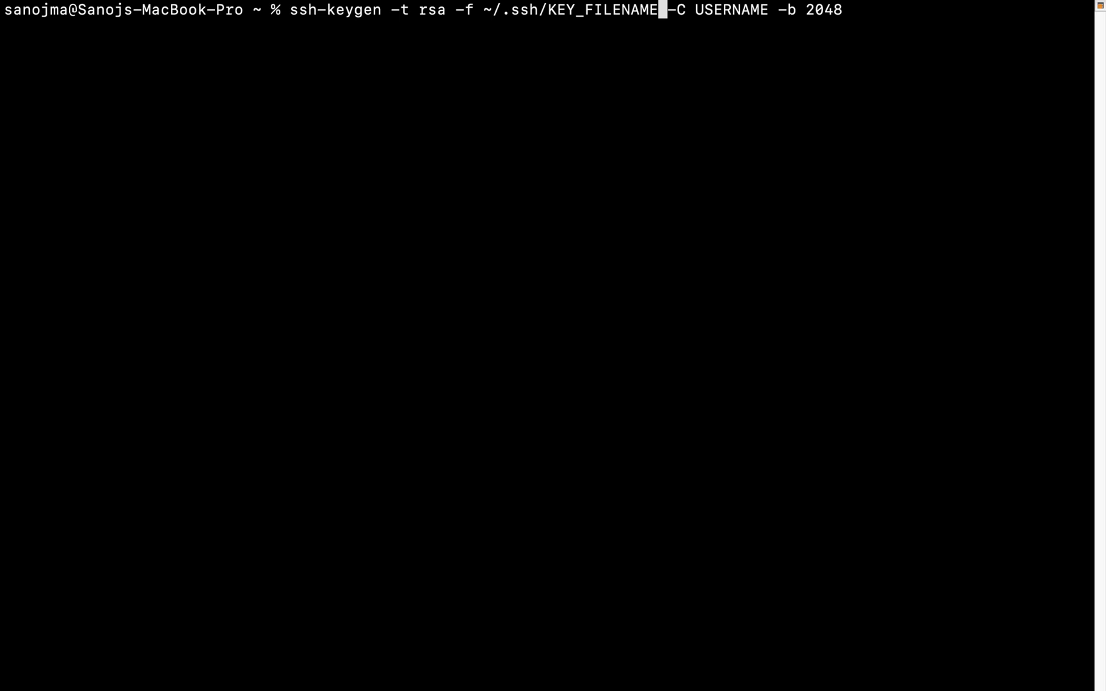
pyautogui.press('BackSpace')
pyautogui.press('BackSpace')
pyautogui.press('BackSpace')
pyautogui.press('BackSpace')
pyautogui.press('BackSpace')
pyautogui.press('BackSpace')
pyautogui.press('BackSpace')
pyautogui.press('BackSpace')
pyautogui.press('BackSpace')
pyautogui.press('BackSpace')
pyautogui.press('BackSpace')
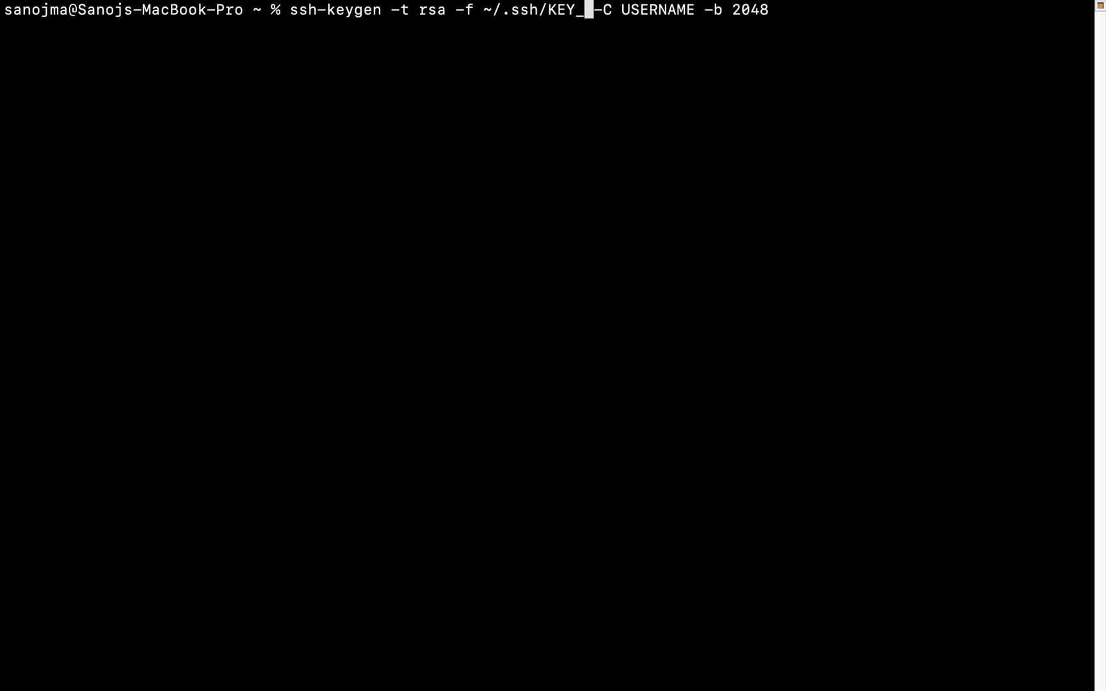
pyautogui.press('BackSpace')
pyautogui.write('sanoj')
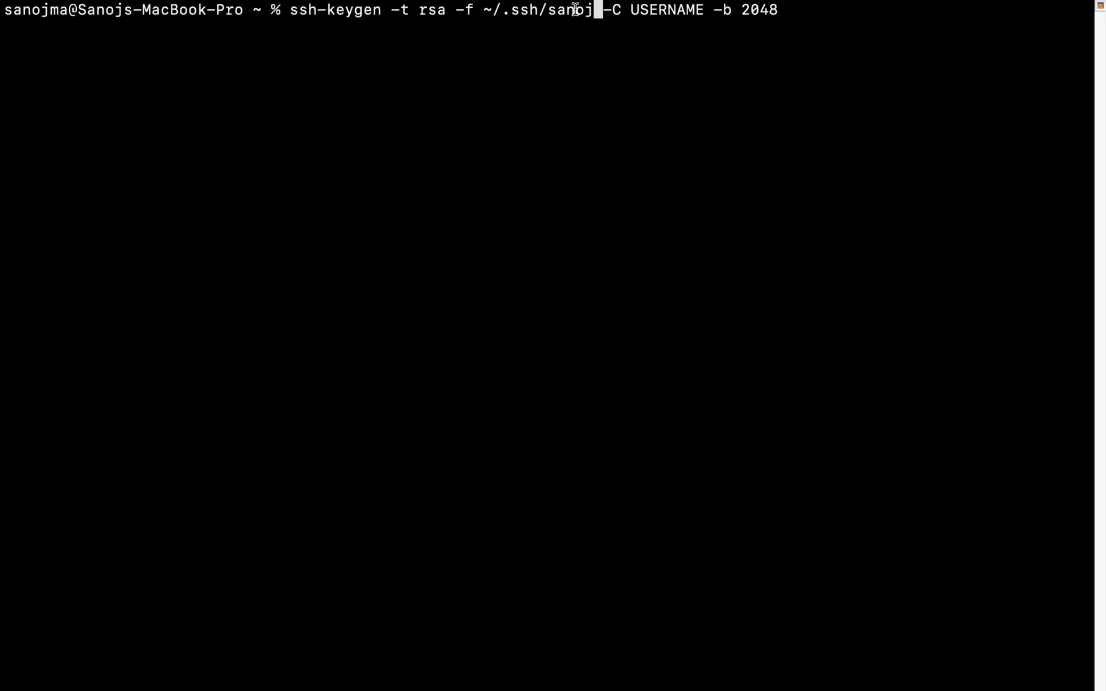
# - Replace the USERNAME placeholder after -C with the user's first name
pyautogui.press('Right')
pyautogui.press('Right')
pyautogui.press('Right')
pyautogui.press('Right')
pyautogui.press('Right')
pyautogui.press('Right')
pyautogui.press('Right')
pyautogui.press('Right')
pyautogui.press('Right')
pyautogui.press('Right')
pyautogui.press('Right')
pyautogui.press('Right')
pyautogui.press('BackSpace')
pyautogui.press('BackSpace')
pyautogui.press('BackSpace')
pyautogui.press('BackSpace')
pyautogui.press('BackSpace')
pyautogui.press('BackSpace')
pyautogui.press('BackSpace')
pyautogui.press('BackSpace')
pyautogui.write('sanoj')
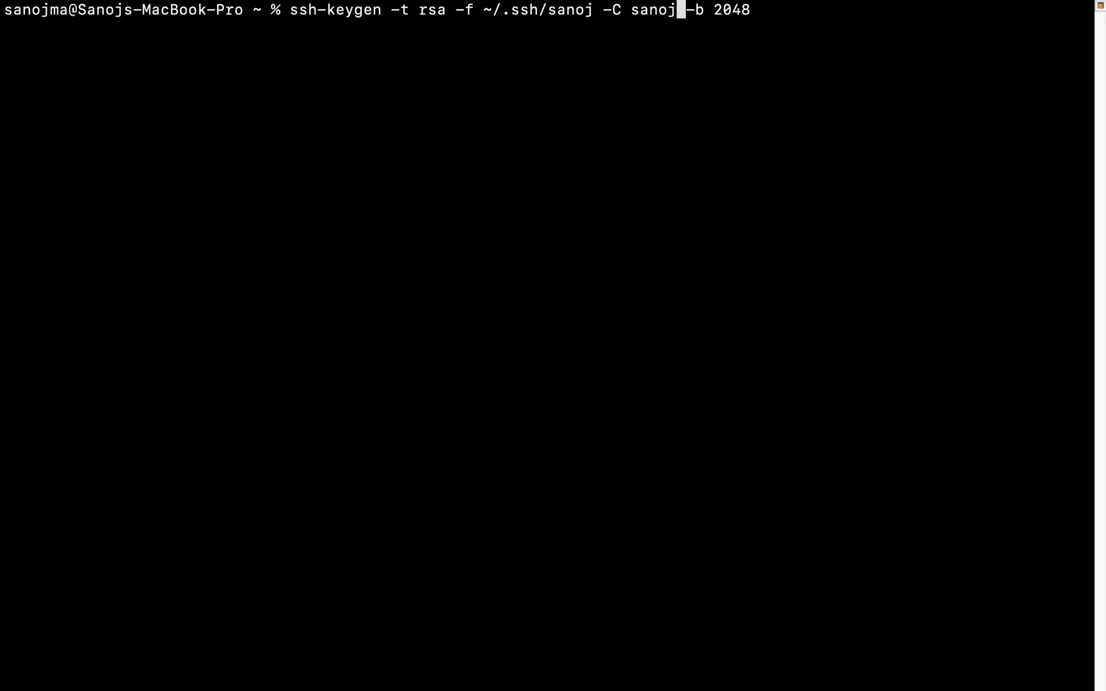
# - Run the ssh-keygen command to generate the 2048-bit RSA key pair, leaving the passphrase and its confirmation empty
pyautogui.press('Right')
pyautogui.press('Right')
pyautogui.press('Right')
pyautogui.press('Right')
pyautogui.press('Right')
pyautogui.press('Right')
pyautogui.press('Right')
pyautogui.press('Right')
pyautogui.press('Return')
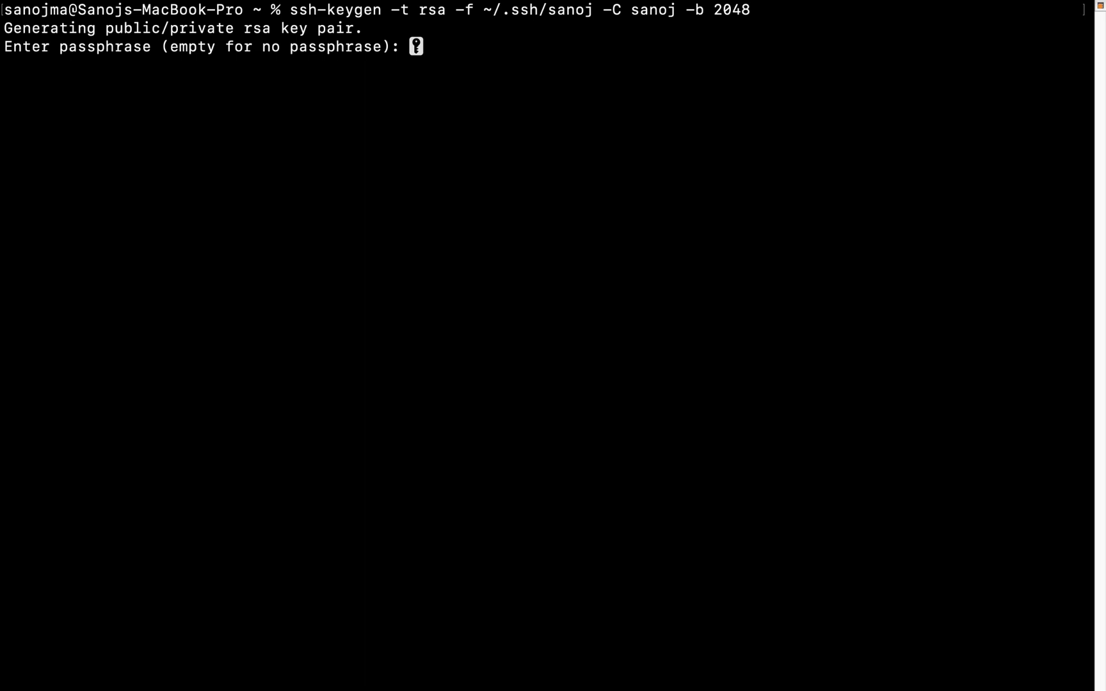
pyautogui.press('Return')
pyautogui.press('Return')
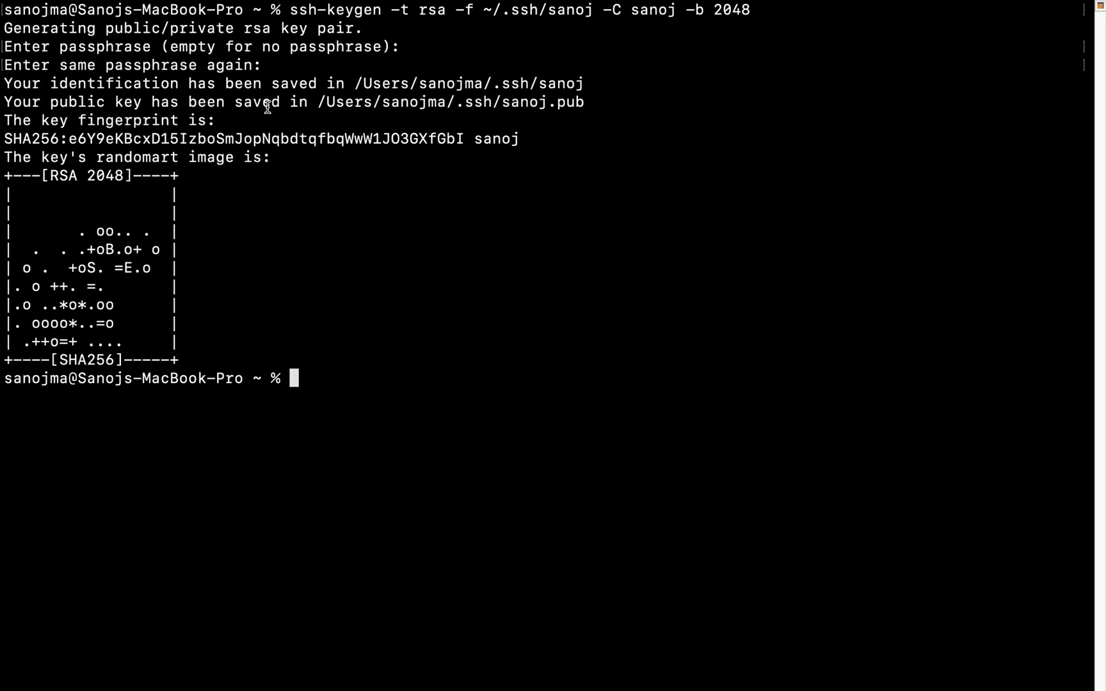
# - Highlight part of the saved public key path in the output and print the working directory with pwd
pyautogui.moveTo(318, 101); pyautogui.dragTo(459, 103)
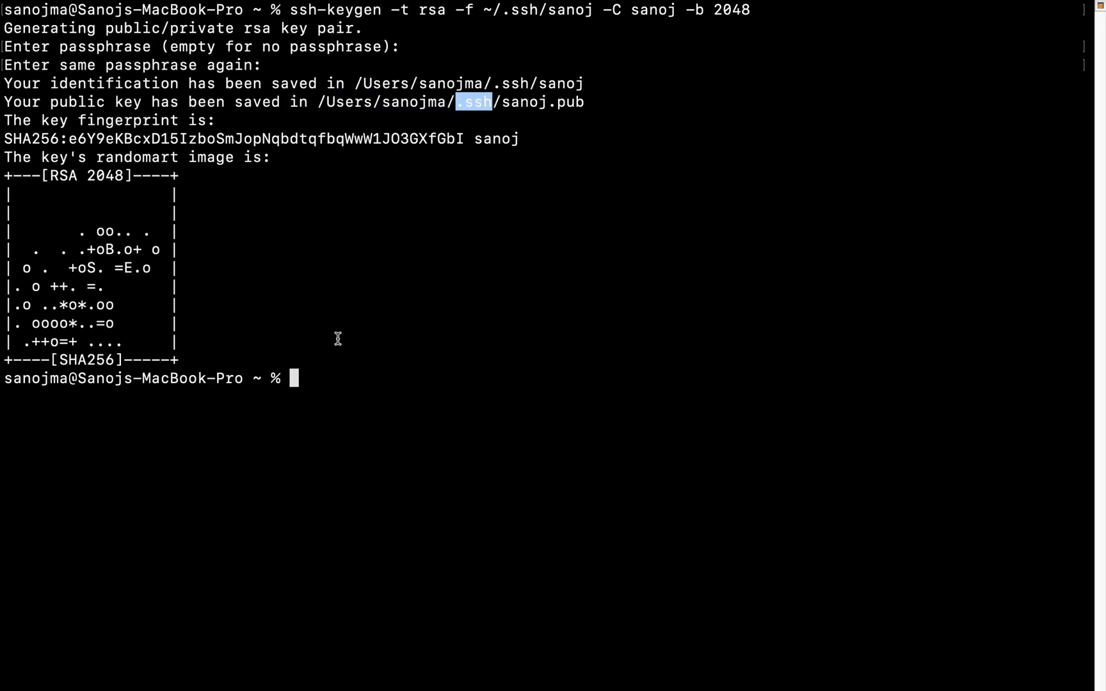
pyautogui.click(324, 382)
pyautogui.write('pwd')
pyautogui.press('Return')
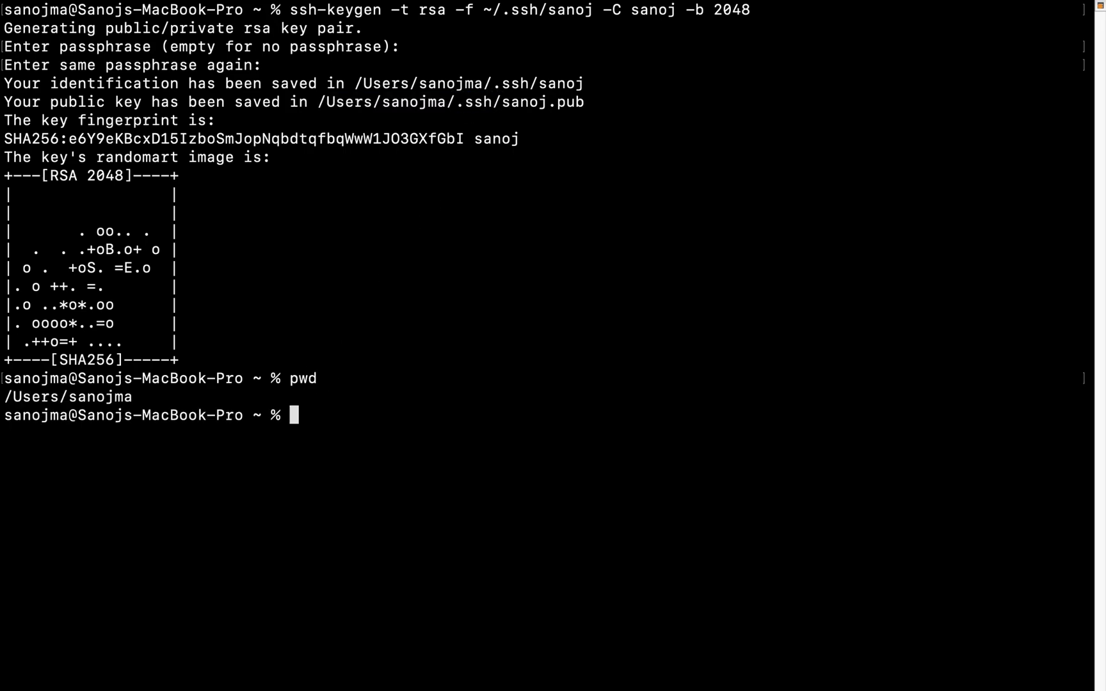
# - Change into the .ssh directory and list its files
pyautogui.write('cd .ssh')
pyautogui.press('Return')
pyautogui.write('ls')
pyautogui.press('Return')
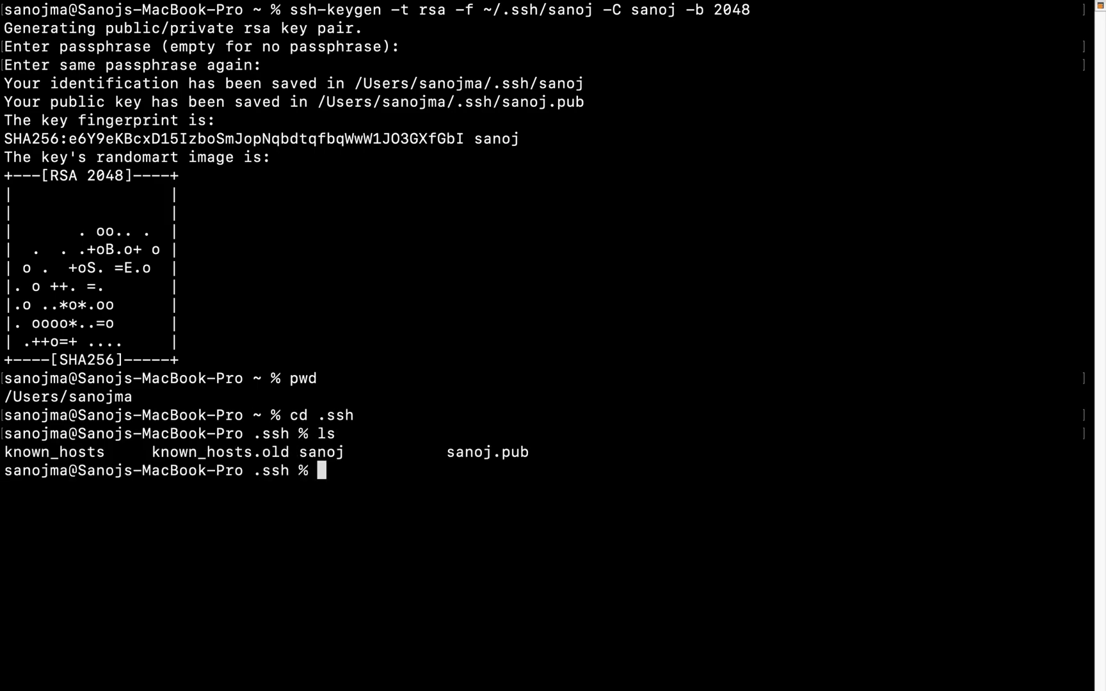
# - Highlight the private key file and the .pub public key file in the directory listing
pyautogui.doubleClick(321, 453)
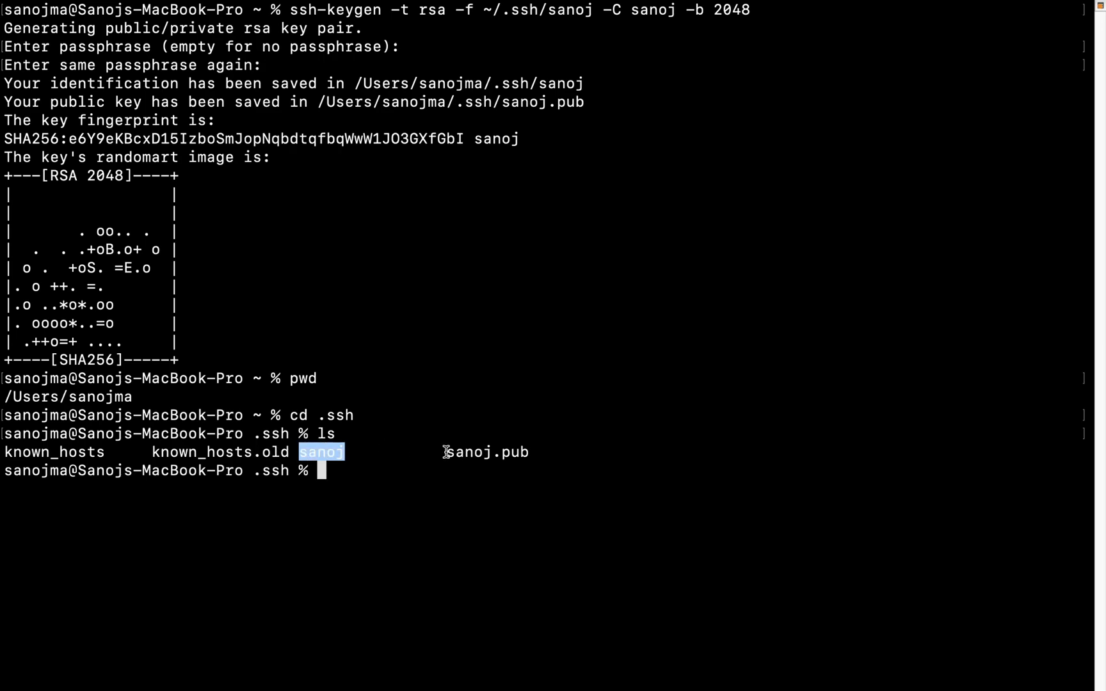
pyautogui.moveTo(446, 452); pyautogui.dragTo(538, 448)
pyautogui.click(381, 492)
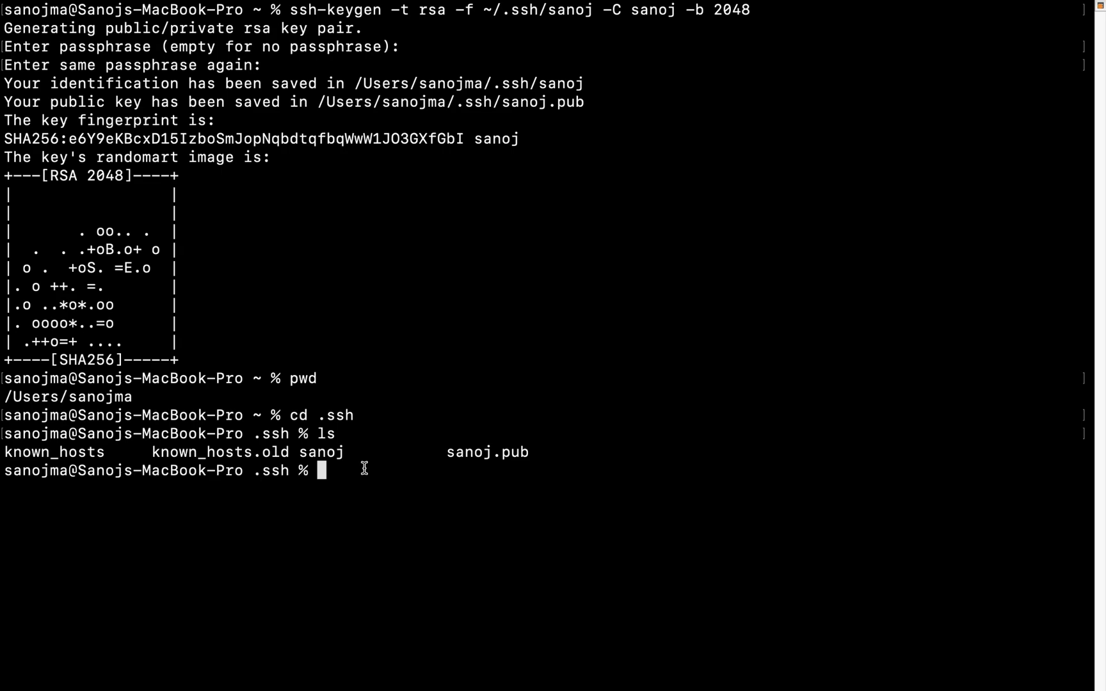
pyautogui.moveTo(347, 453); pyautogui.dragTo(299, 453)
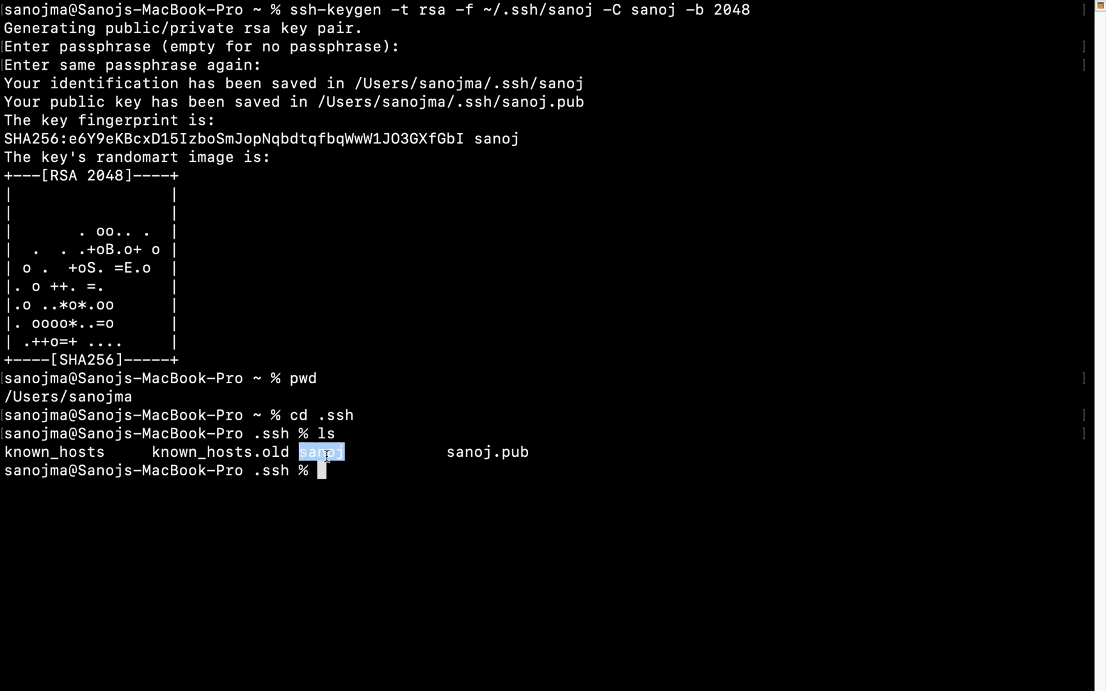
pyautogui.click(513, 464)
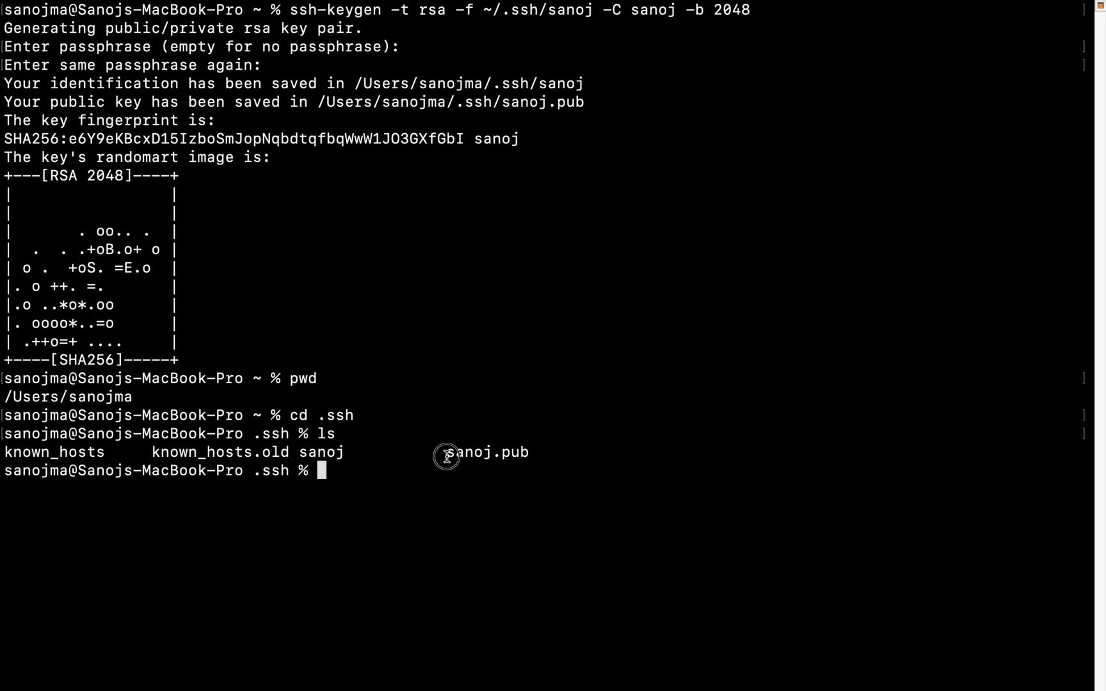
pyautogui.moveTo(444, 456); pyautogui.dragTo(536, 453)
pyautogui.click(416, 478)
# - Output the .pub public key file with cat and copy the complete ssh-rsa key, including its username
pyautogui.write('cat s')
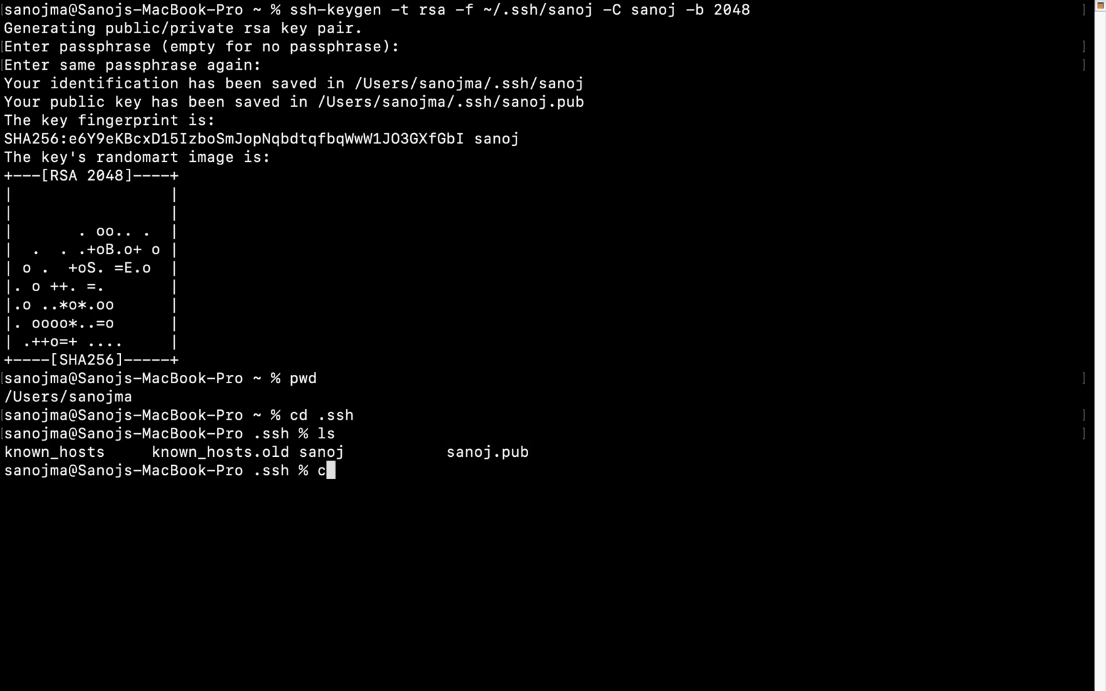
pyautogui.write('anoj.pub')
pyautogui.press('Return')
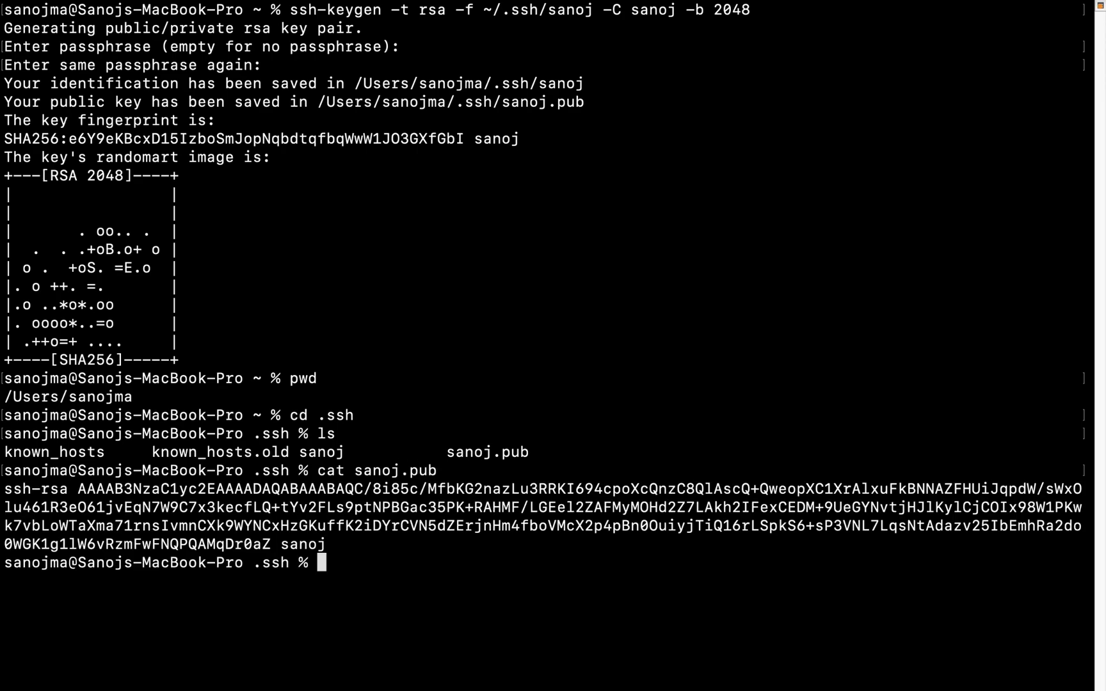
pyautogui.moveTo(5, 490); pyautogui.dragTo(328, 538)
pyautogui.rightClick(301, 505)
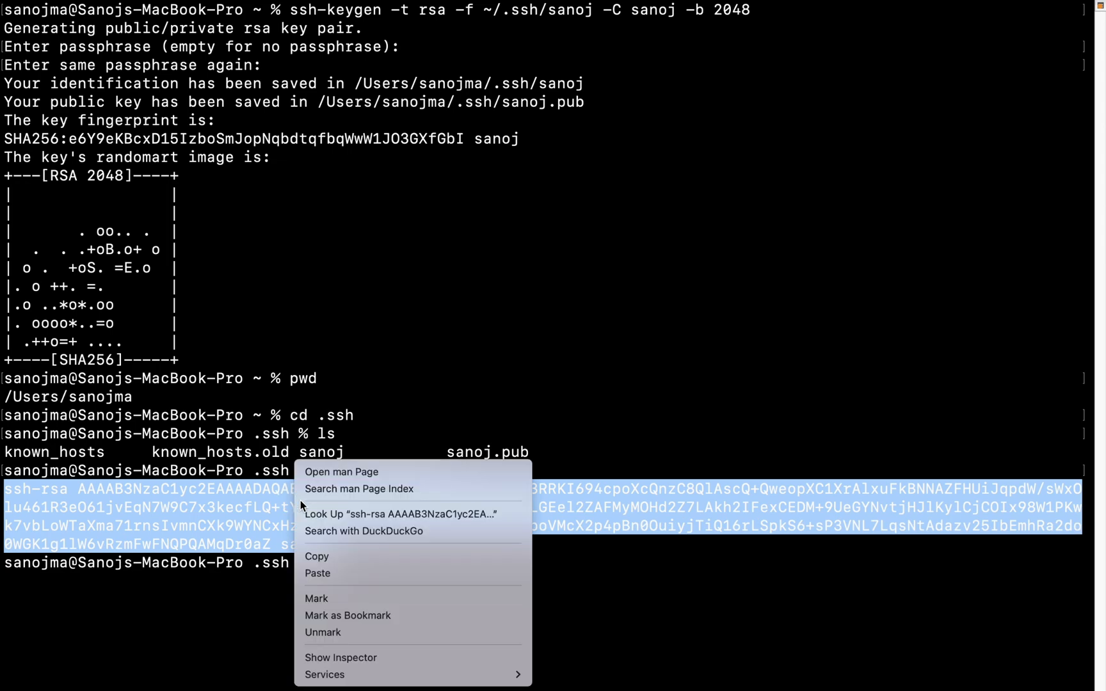
pyautogui.click(318, 556)
# - Minimize the Terminal, switch to the Google Cloud console in Chrome, and open web-1's details page at the SSH Keys section
pyautogui.moveTo(131, 8)
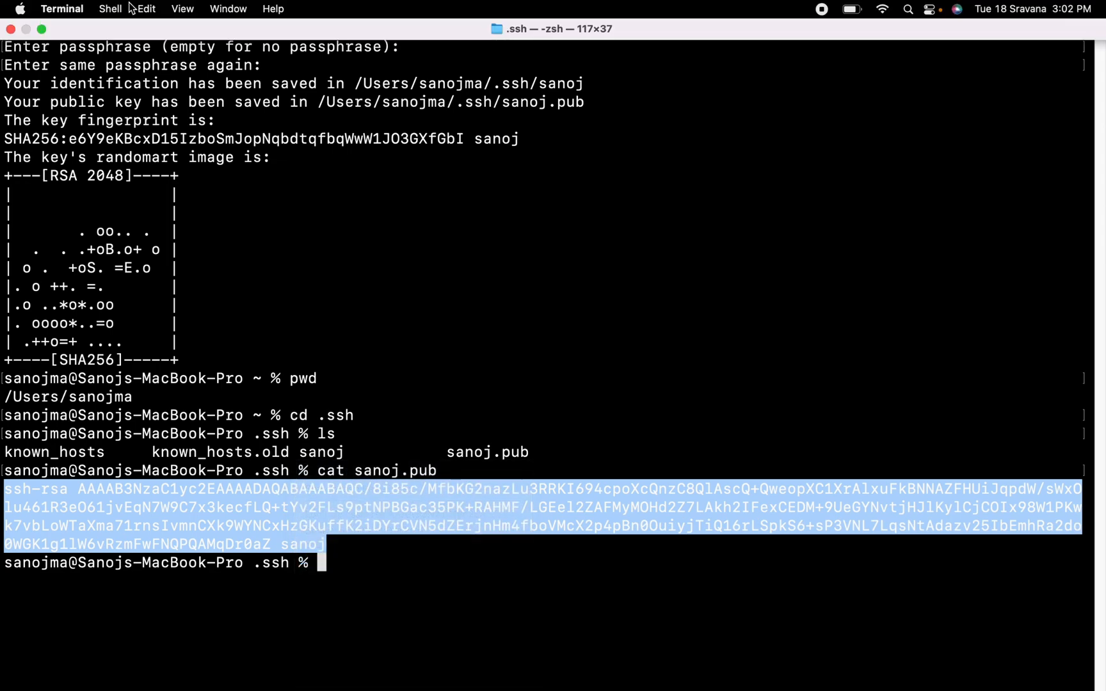
pyautogui.click(41, 29)
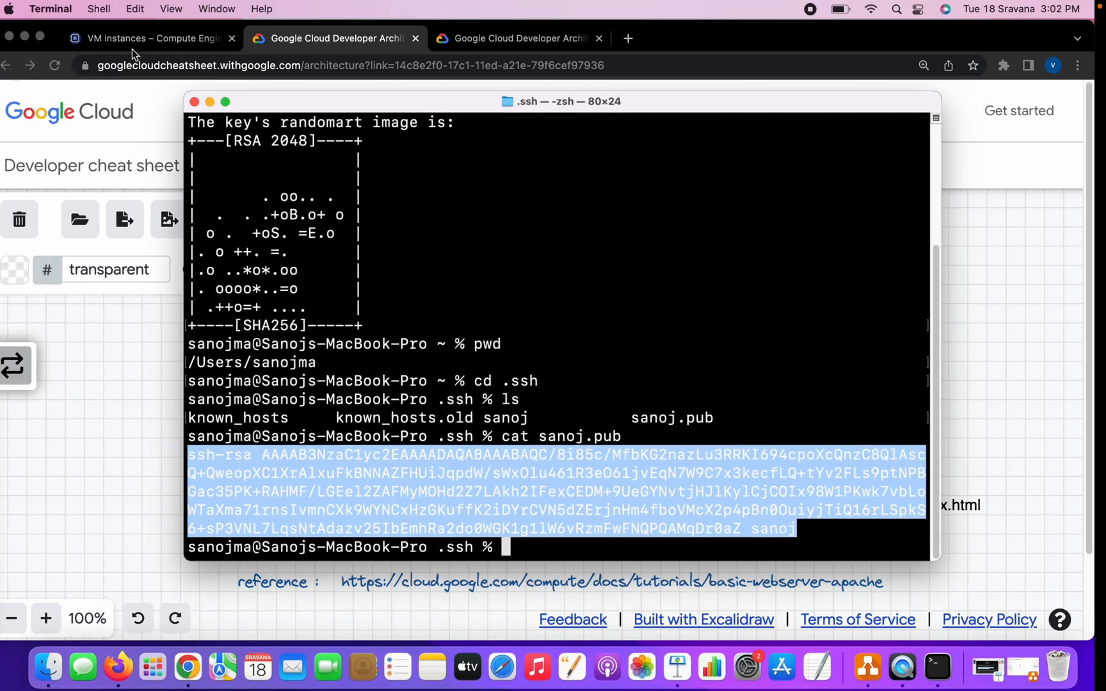
pyautogui.click(211, 102)
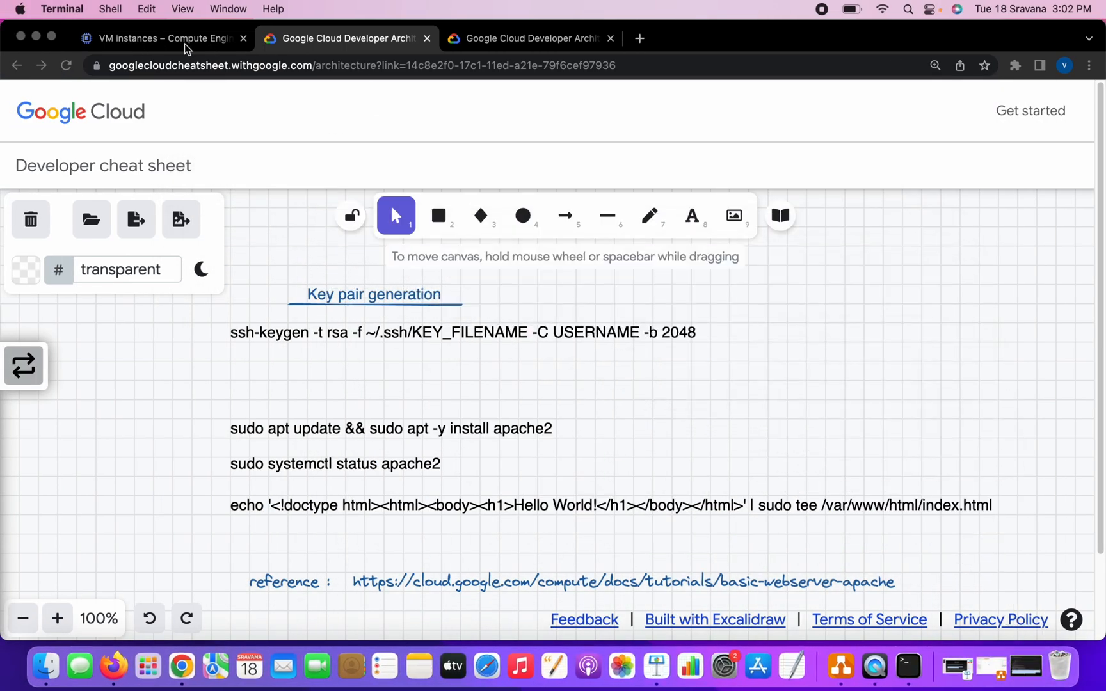
pyautogui.click(184, 42)
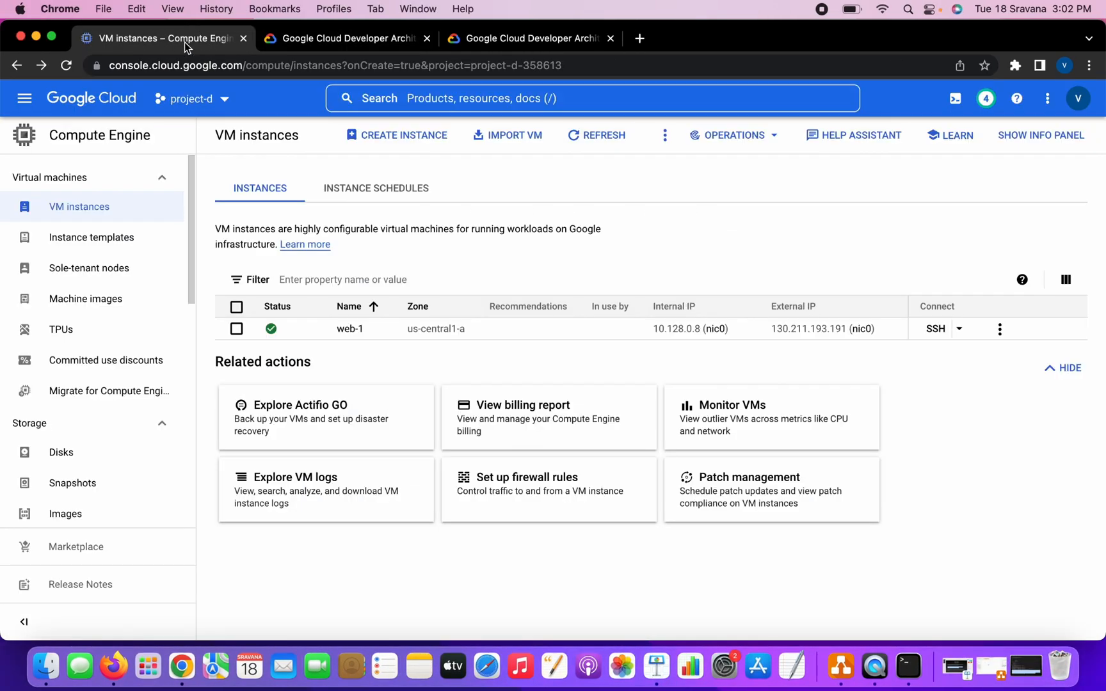
pyautogui.click(351, 329)
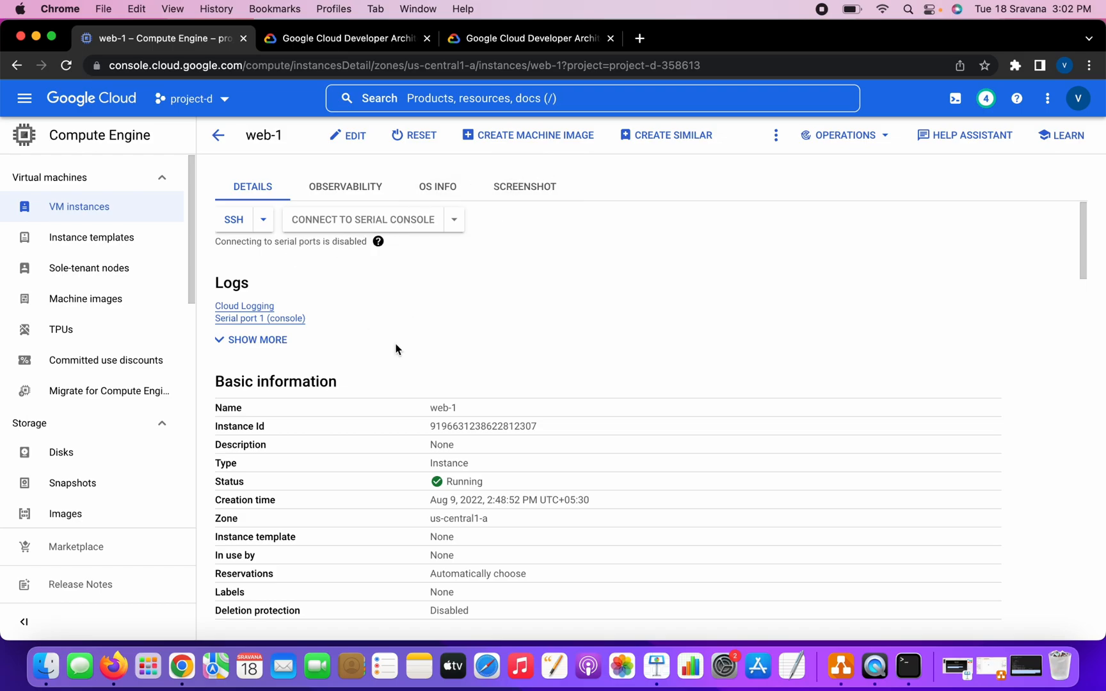
pyautogui.scroll(-15, 378, 362)
pyautogui.scroll(-20, 382, 360)
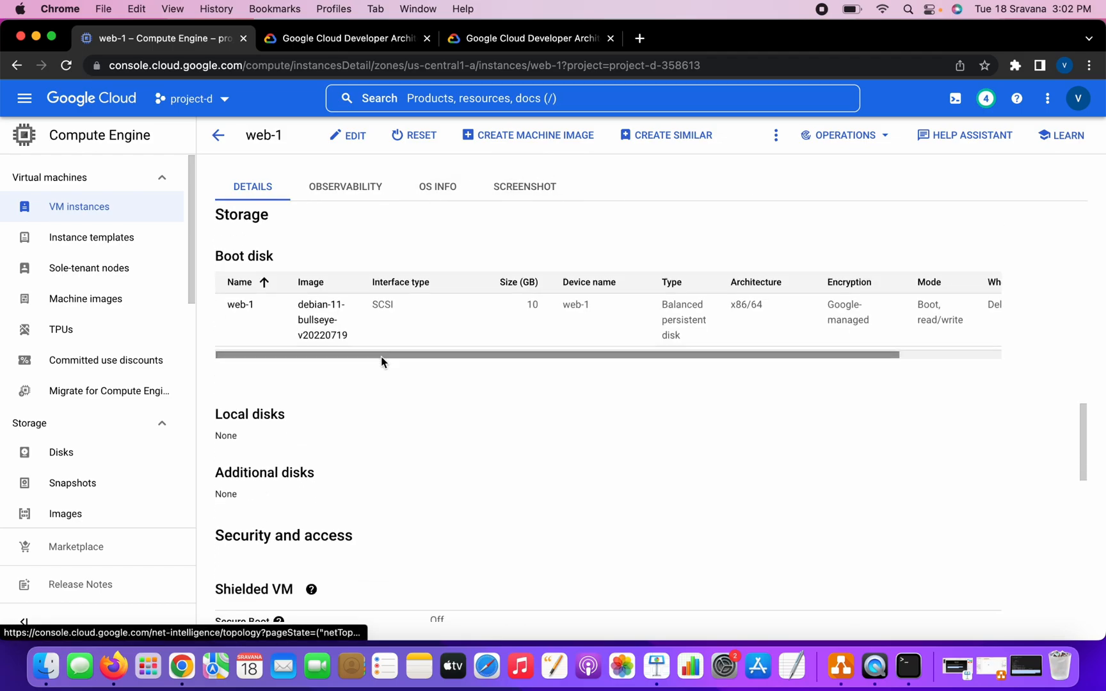
pyautogui.scroll(-5, 313, 443)
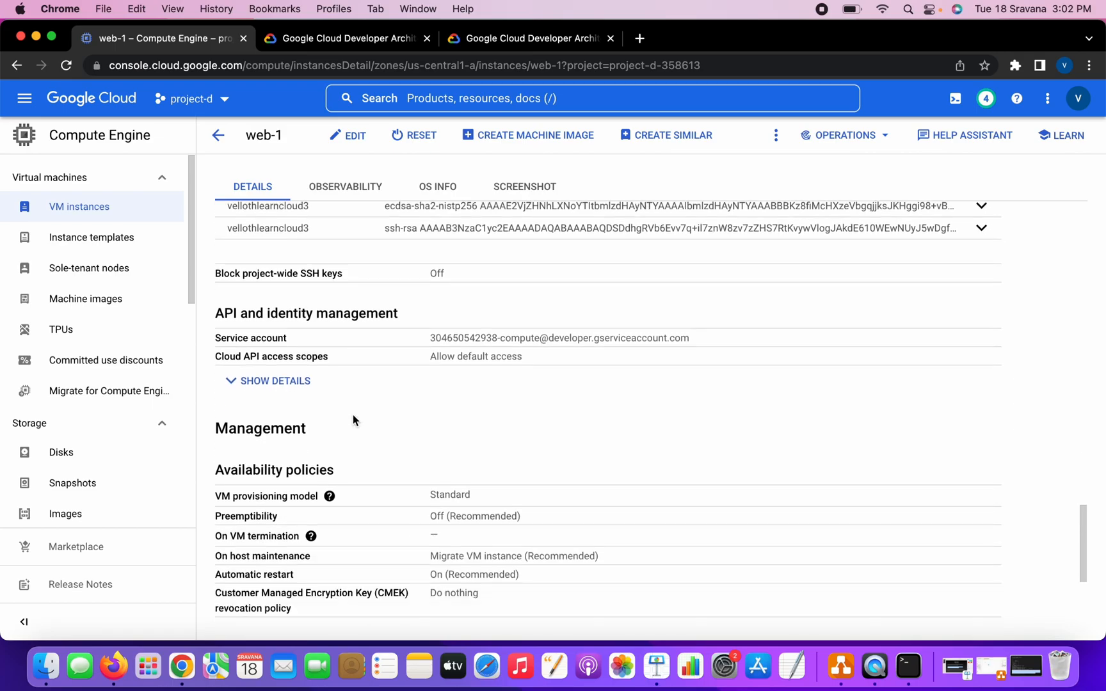
pyautogui.scroll(5, 358, 387)
pyautogui.scroll(3, 361, 387)
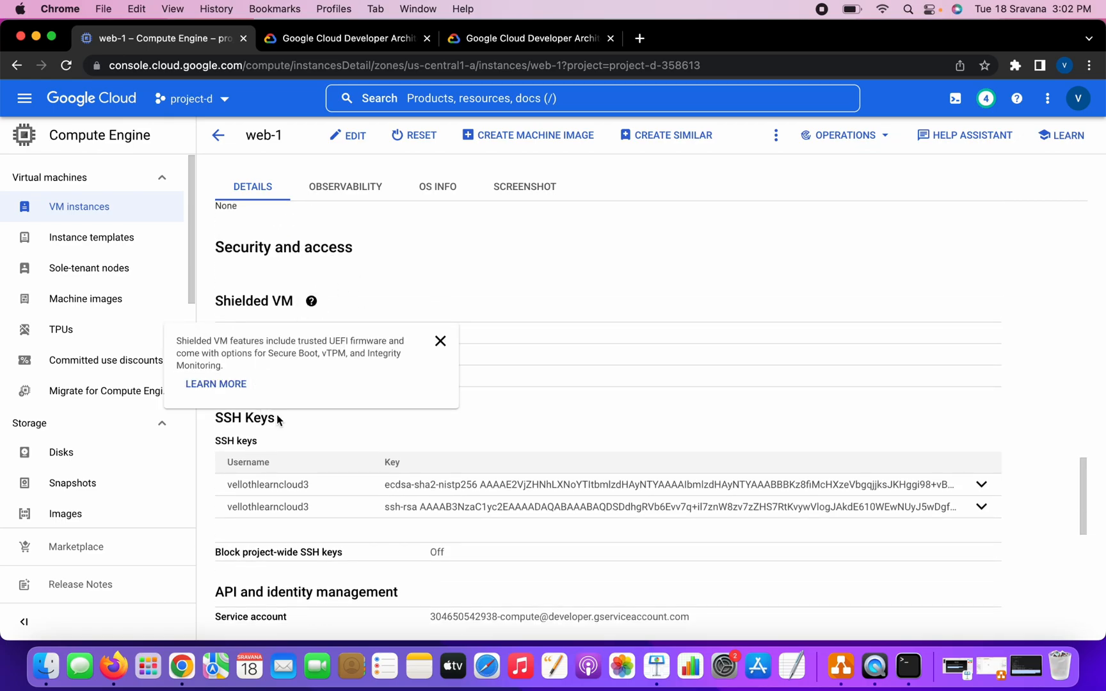
# - Edit the web-1 instance, add the copied public key as SSH key 3, and save the instance
pyautogui.click(351, 135)
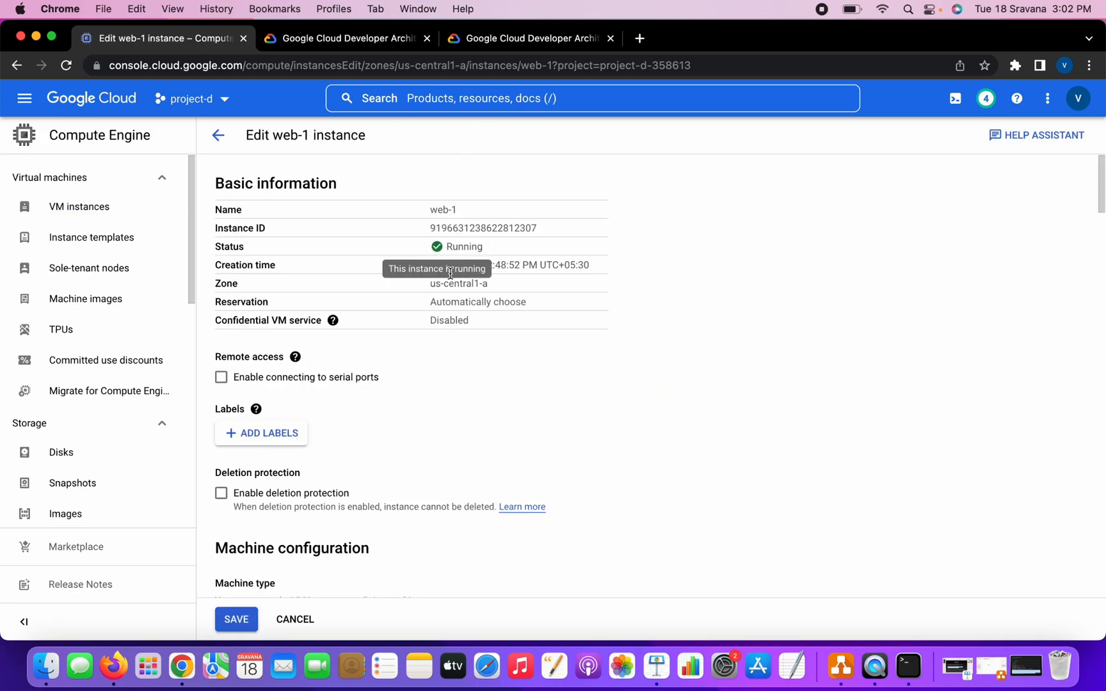
pyautogui.scroll(-20, 410, 419)
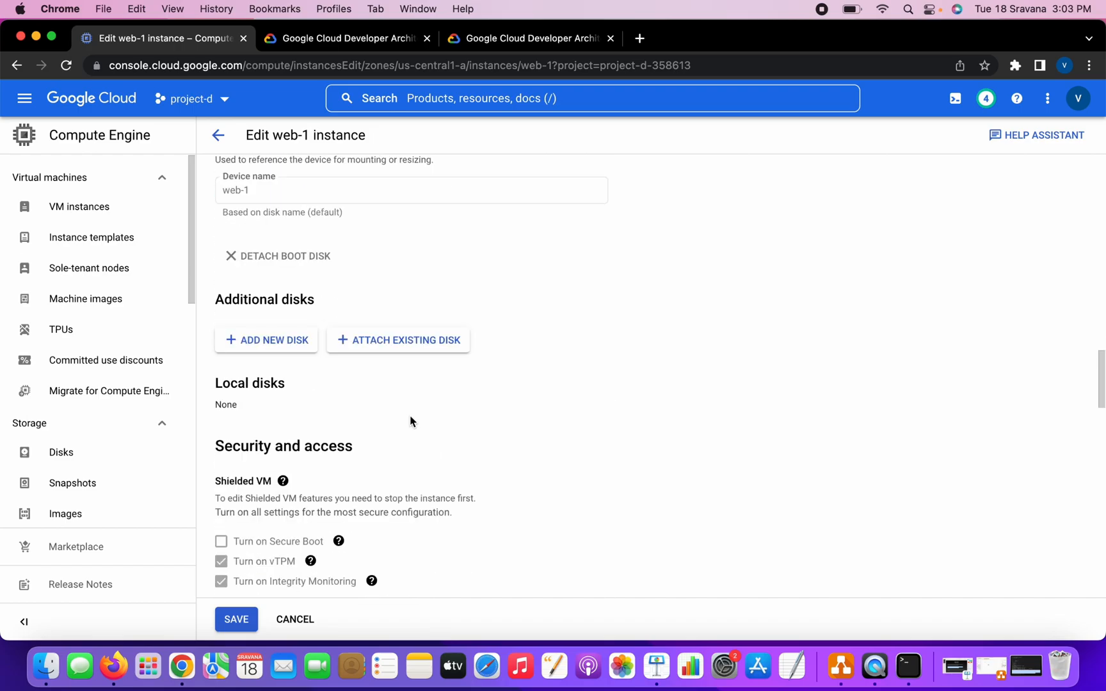
pyautogui.scroll(-5, 410, 420)
pyautogui.click(269, 359)
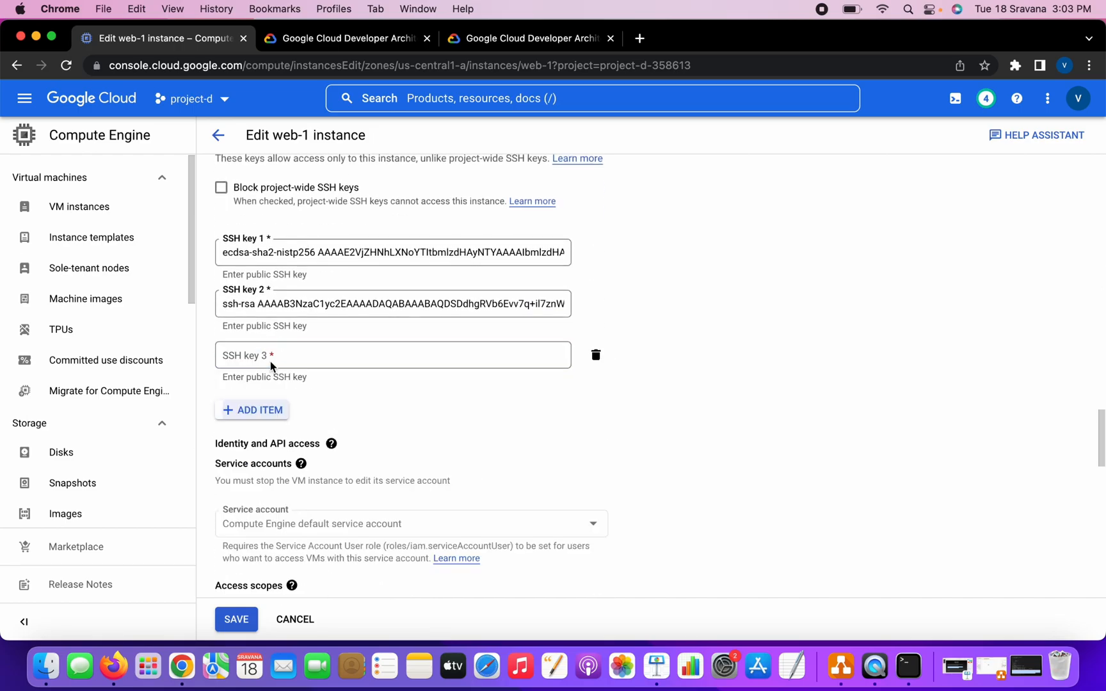
pyautogui.press('super+v')
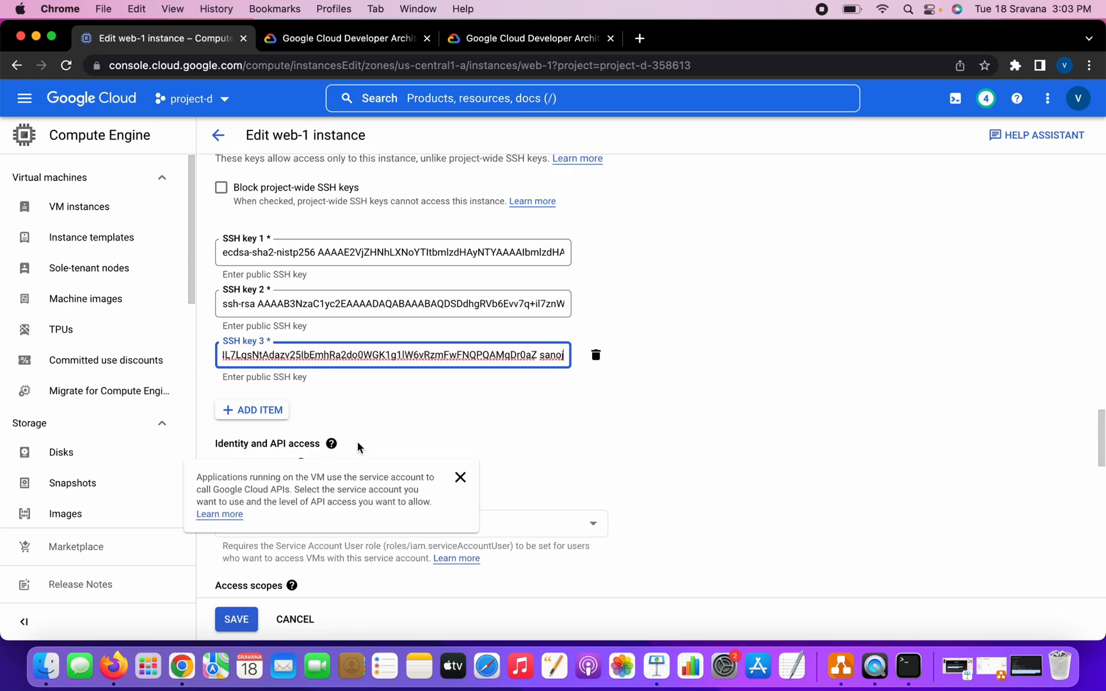
pyautogui.scroll(-10, 357, 447)
pyautogui.scroll(-10, 342, 456)
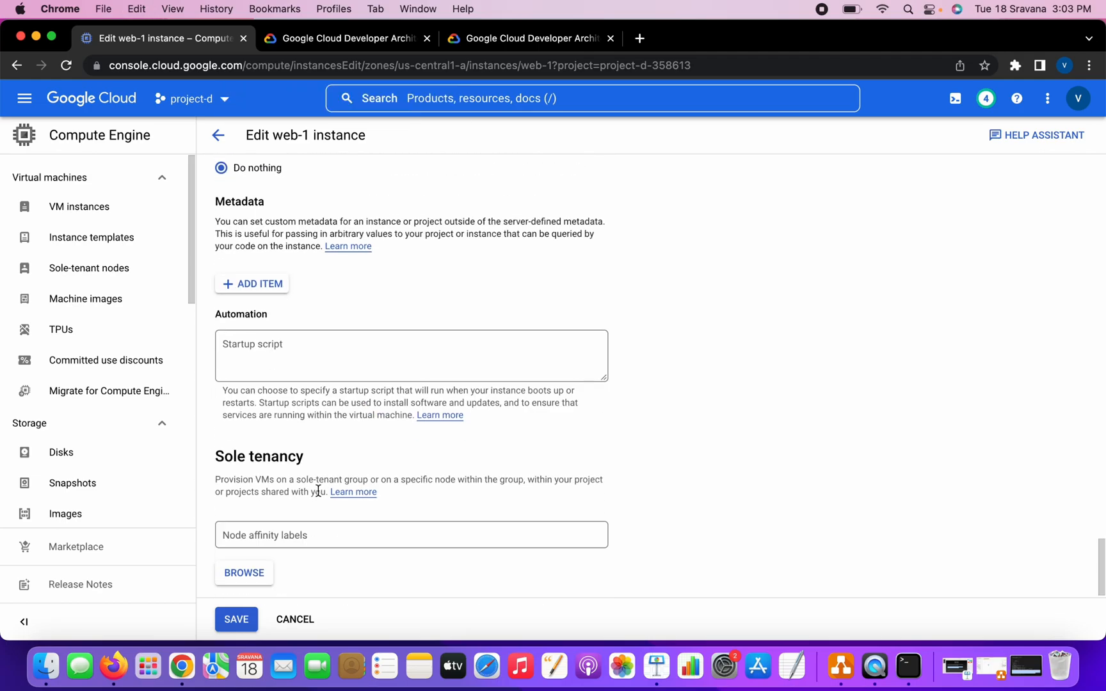
pyautogui.click(235, 620)
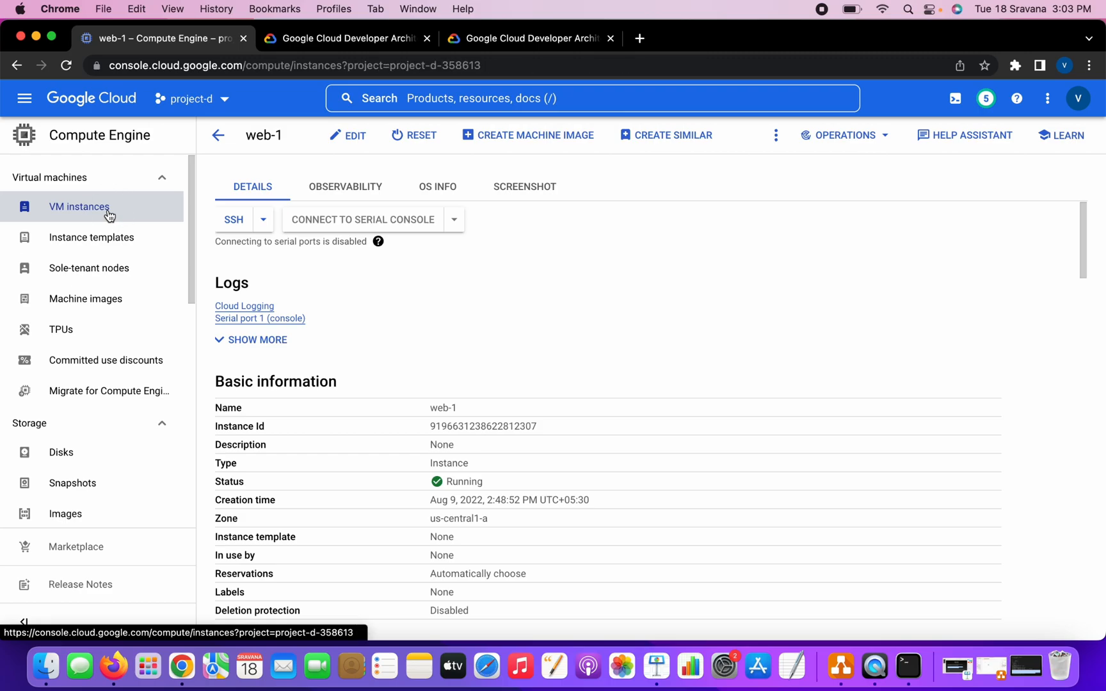
# - Open the VM instances list and copy web-1's external IP address
pyautogui.click(109, 214)
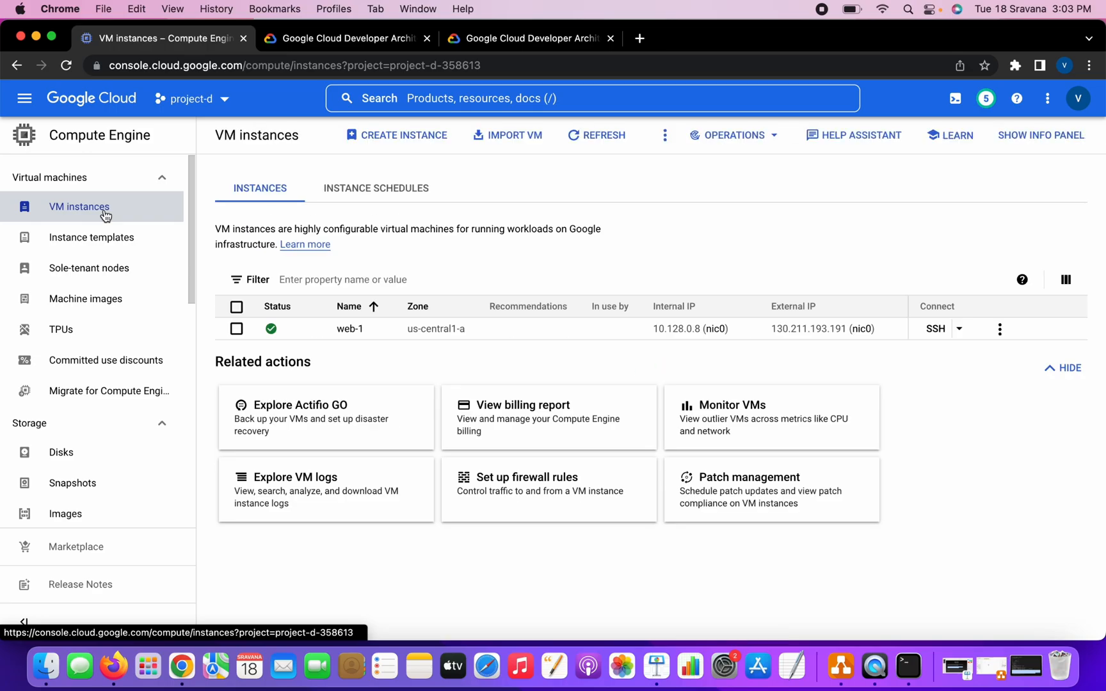
pyautogui.moveTo(767, 332); pyautogui.dragTo(843, 331)
pyautogui.rightClick(842, 332)
pyautogui.click(875, 362)
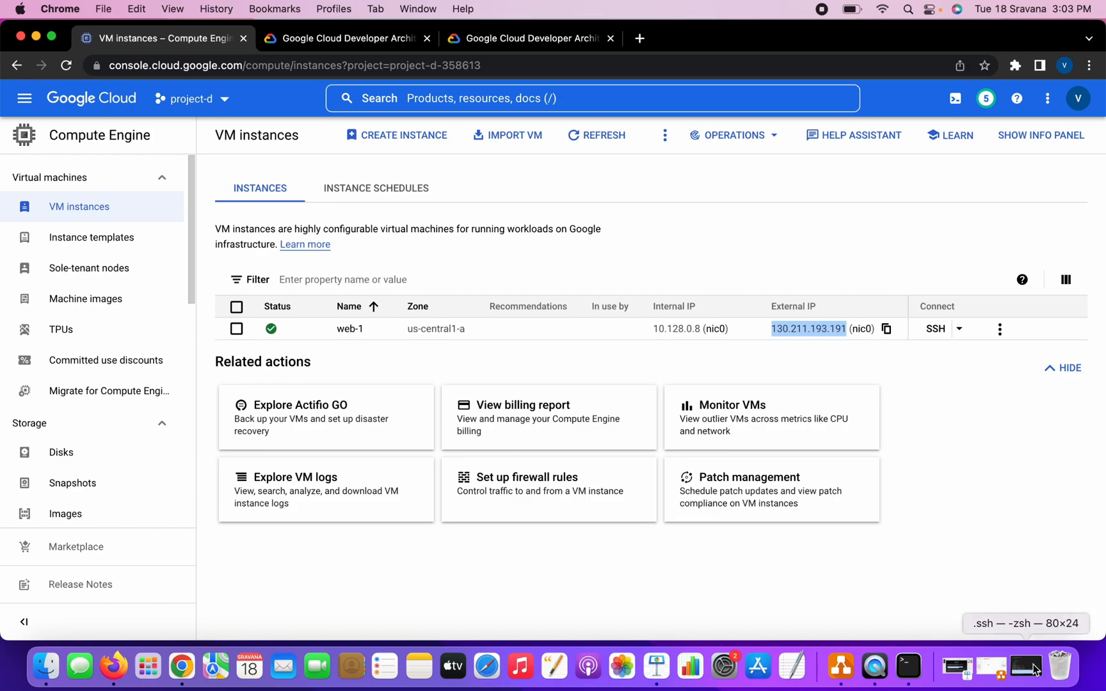
# - Switch to the Terminal and clear its screen
pyautogui.click(908, 665)
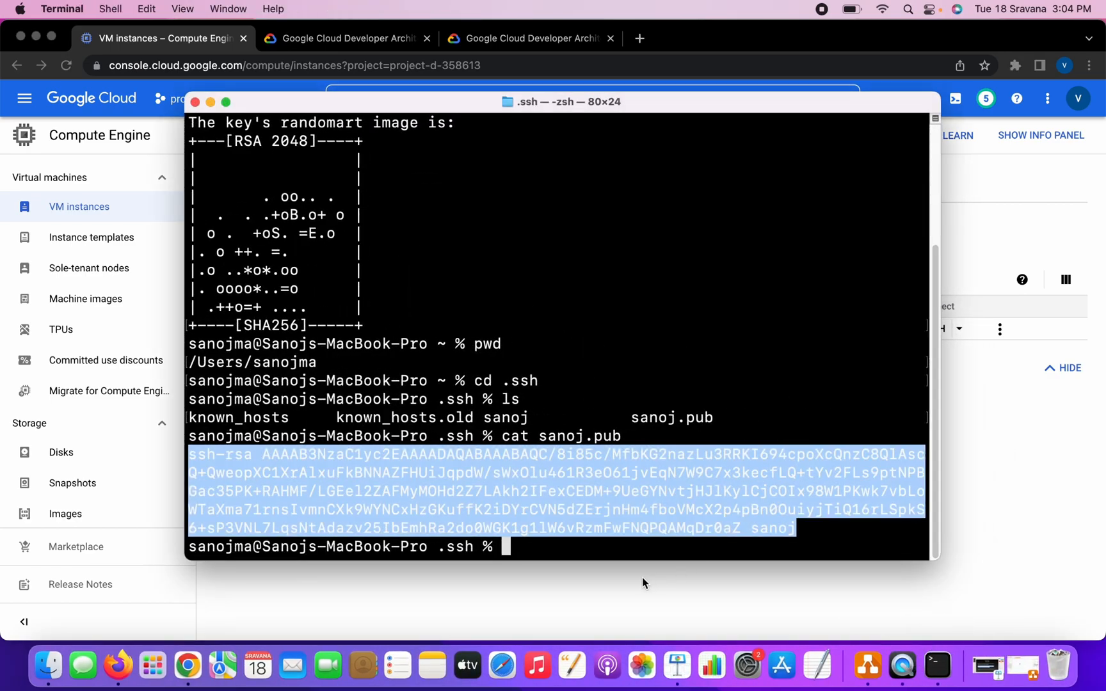
pyautogui.click(533, 542)
pyautogui.write('clear')
pyautogui.press('Return')
# - Connect to web-1 with ssh -i, using the private key file, its username and the copied external IP, and accept the host with yes
pyautogui.write('ssh ')
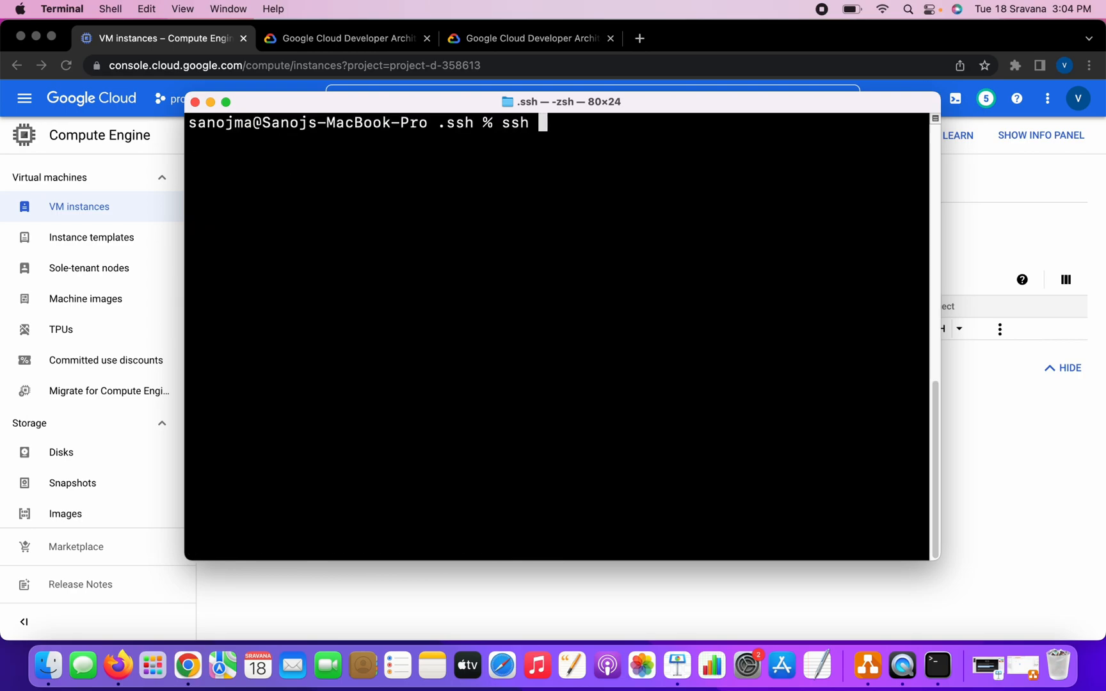
pyautogui.write('-i sanoj')
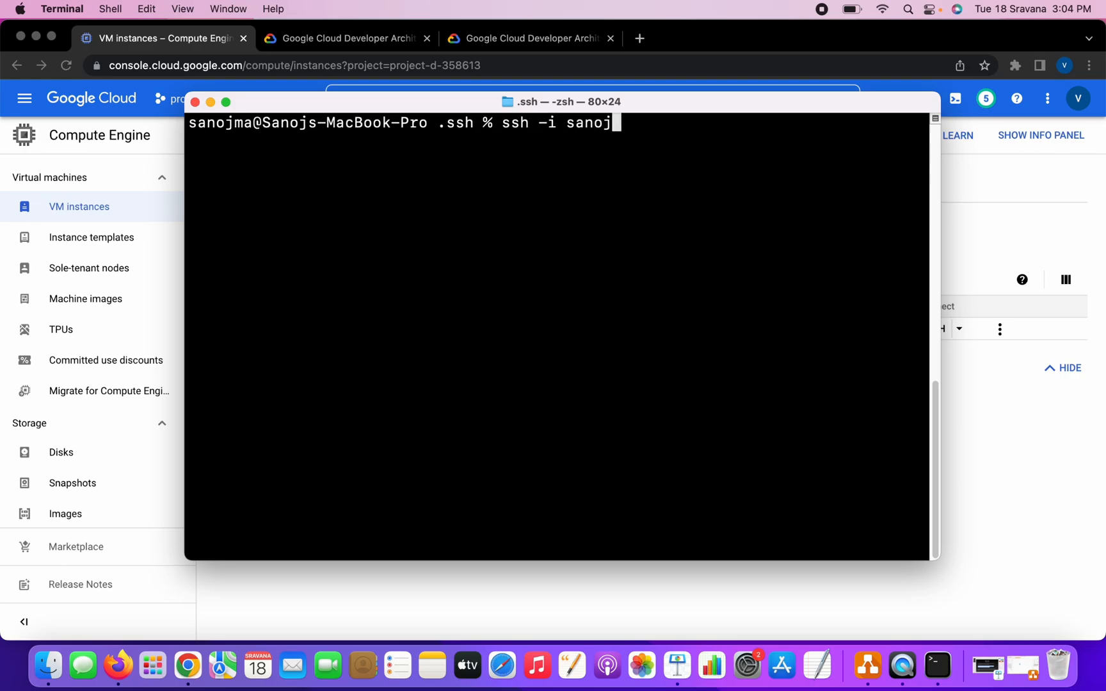
pyautogui.write(' sanoj@')
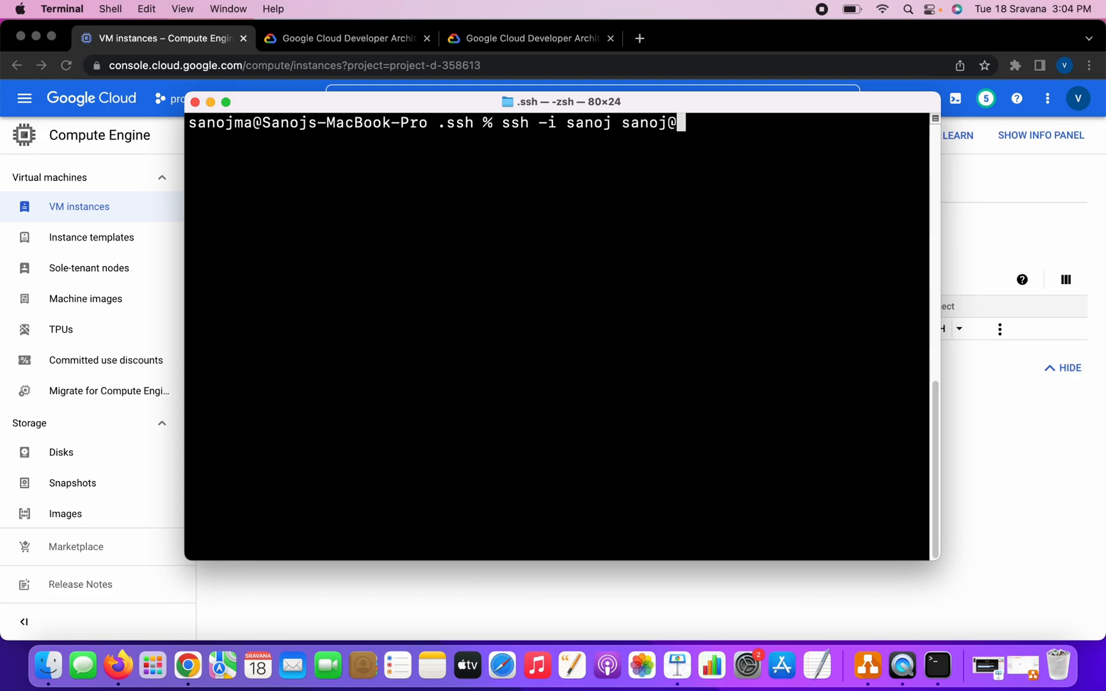
pyautogui.press('super+v')
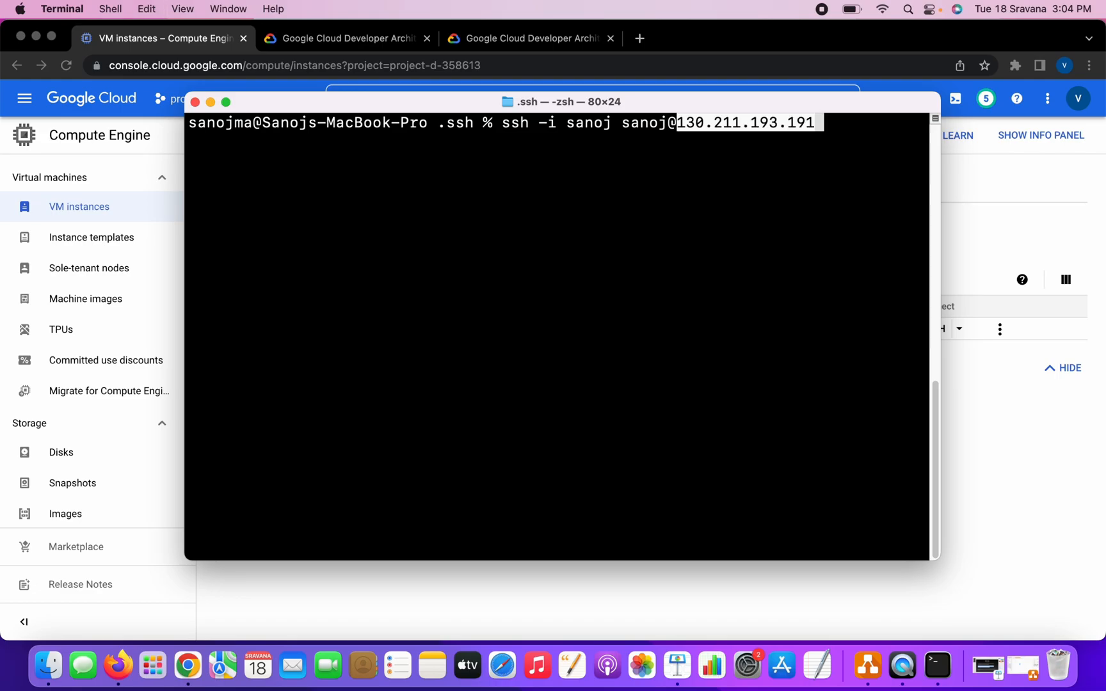
pyautogui.moveTo(637, 103); pyautogui.dragTo(544, 160)
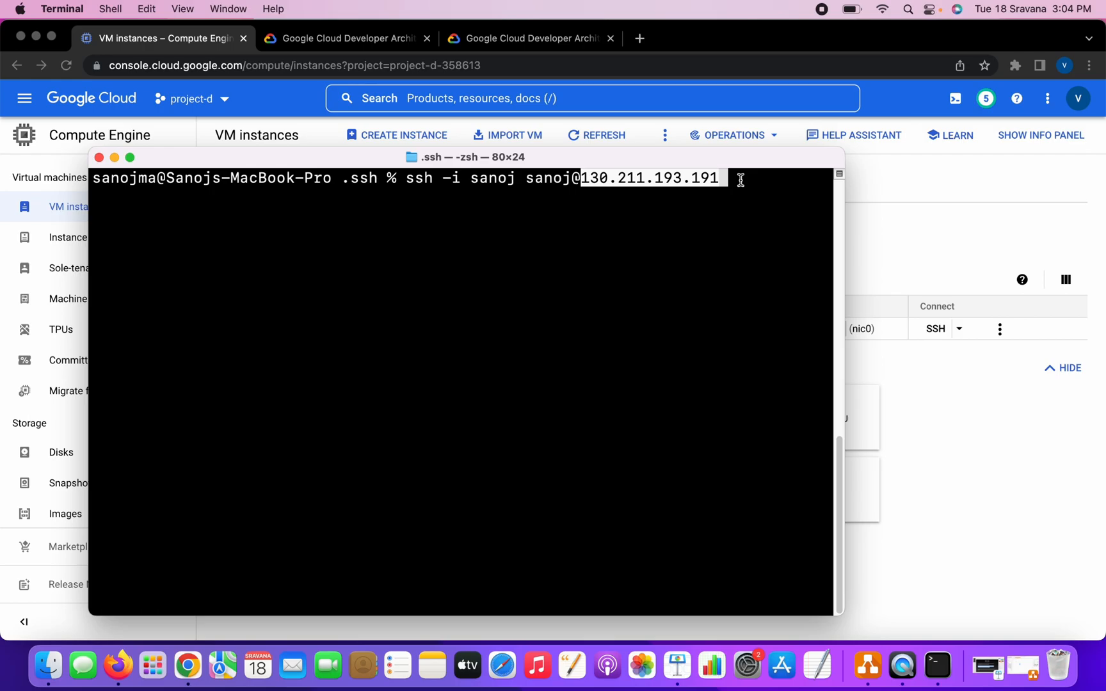
pyautogui.press('Return')
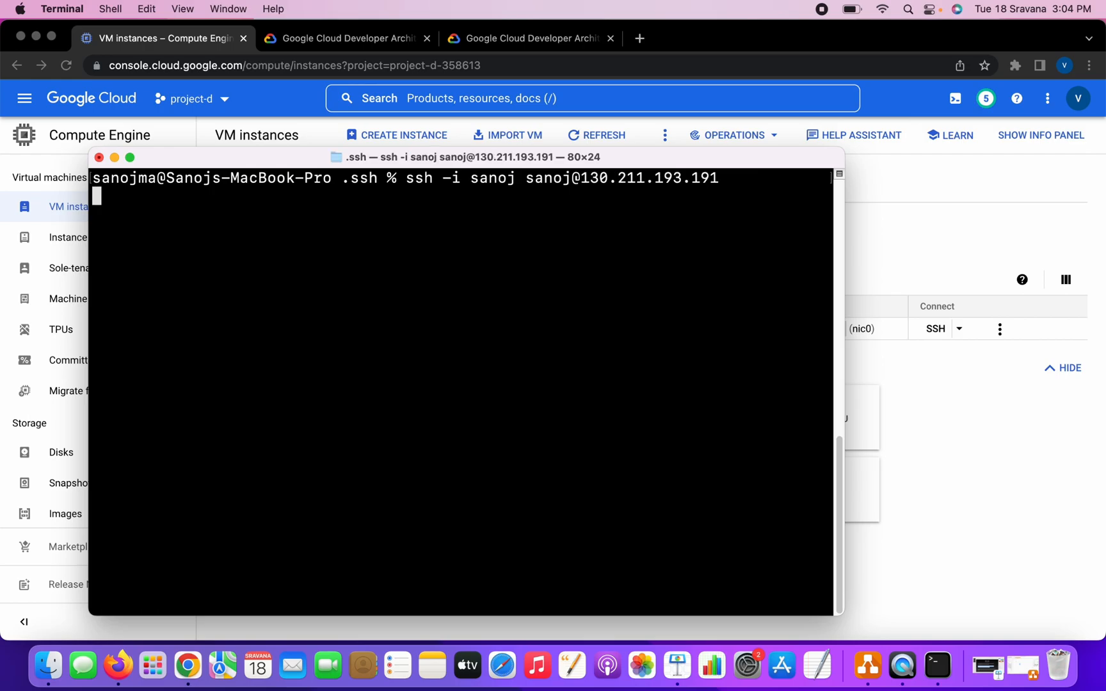
pyautogui.write('yes')
pyautogui.press('Return')
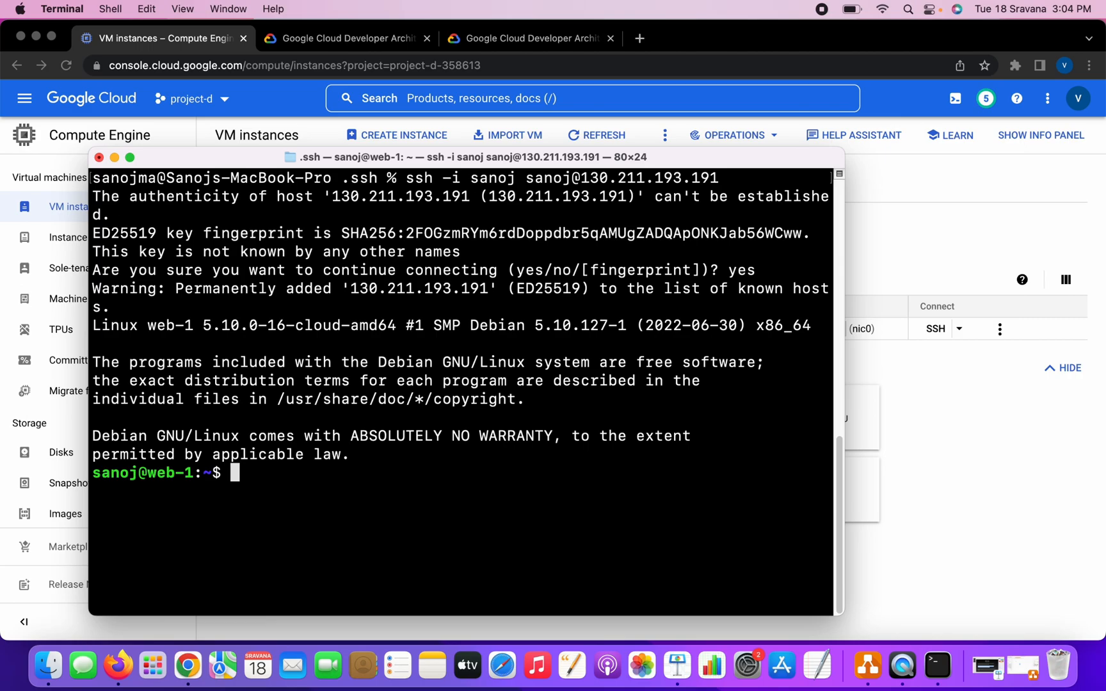
# - Point out the username in the web-1 prompt, run pwd, and highlight the home directory path
pyautogui.moveTo(266, 156); pyautogui.dragTo(610, 148)
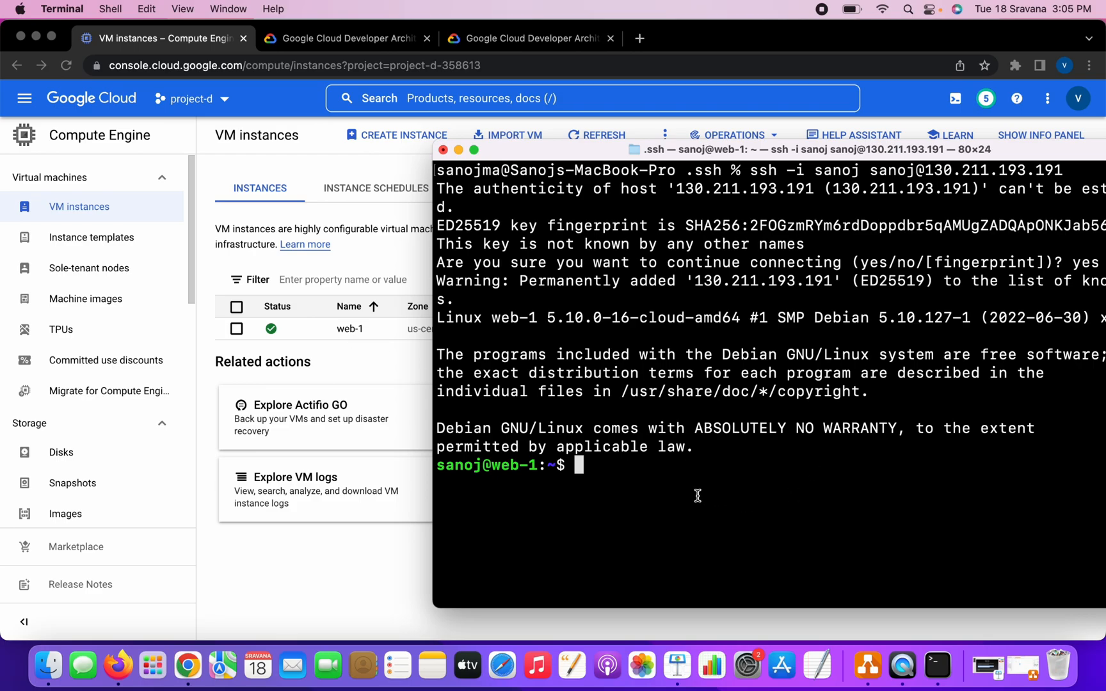
pyautogui.moveTo(440, 466); pyautogui.dragTo(547, 465)
pyautogui.click(609, 466)
pyautogui.write('pwd')
pyautogui.press('Return')
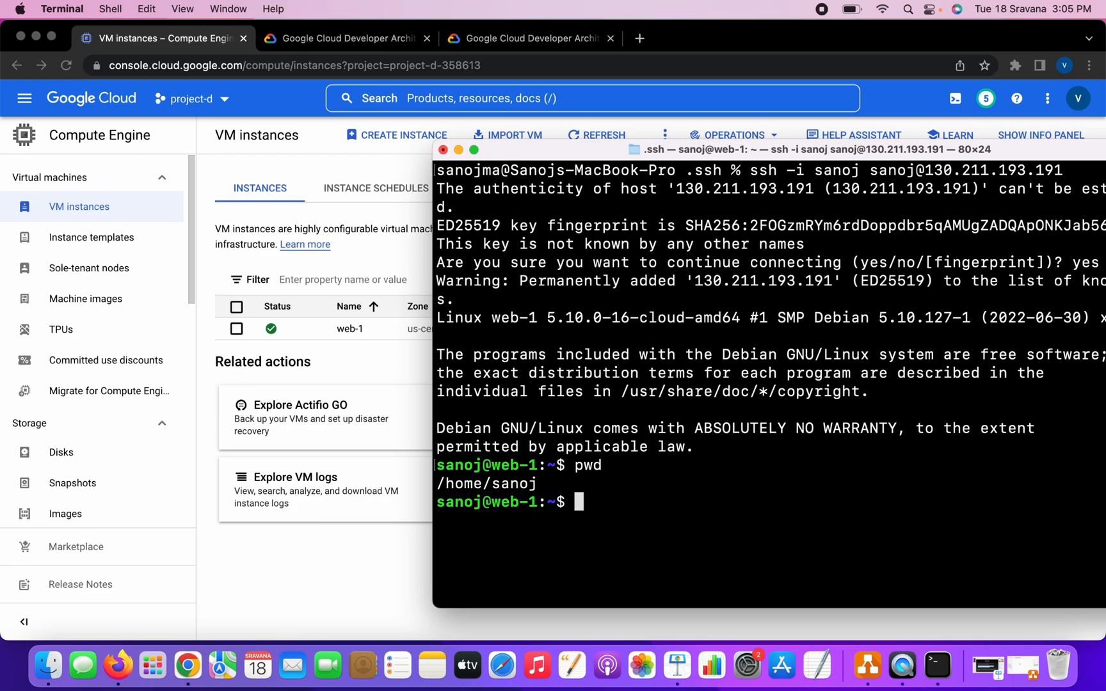
pyautogui.moveTo(434, 484); pyautogui.dragTo(551, 488)
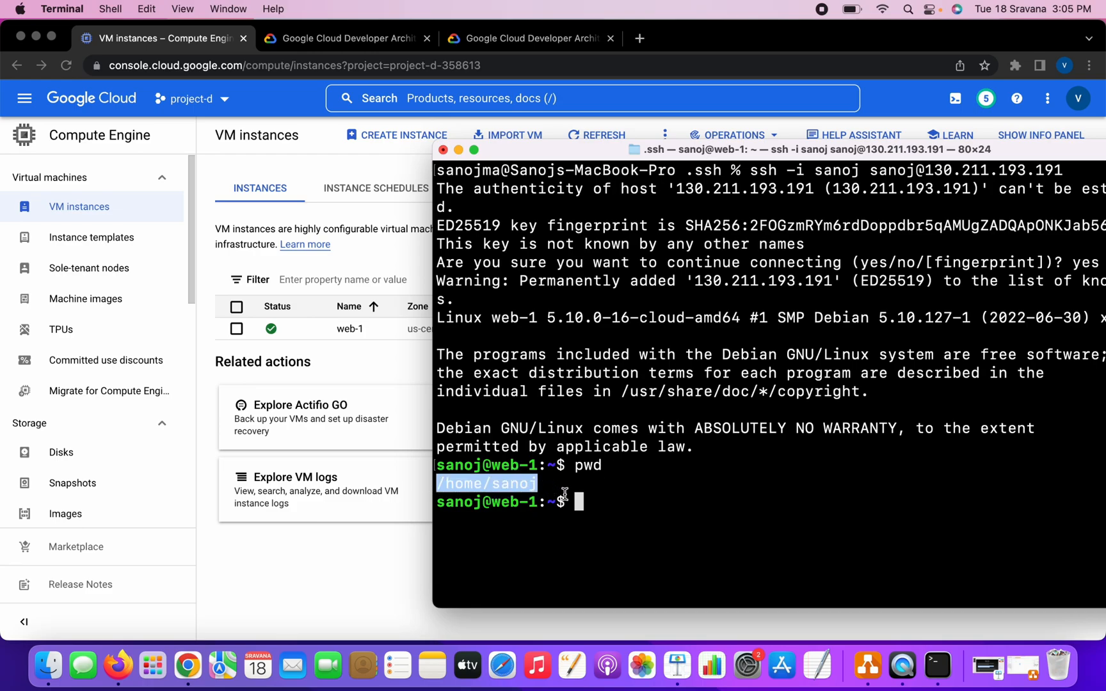
pyautogui.click(600, 506)
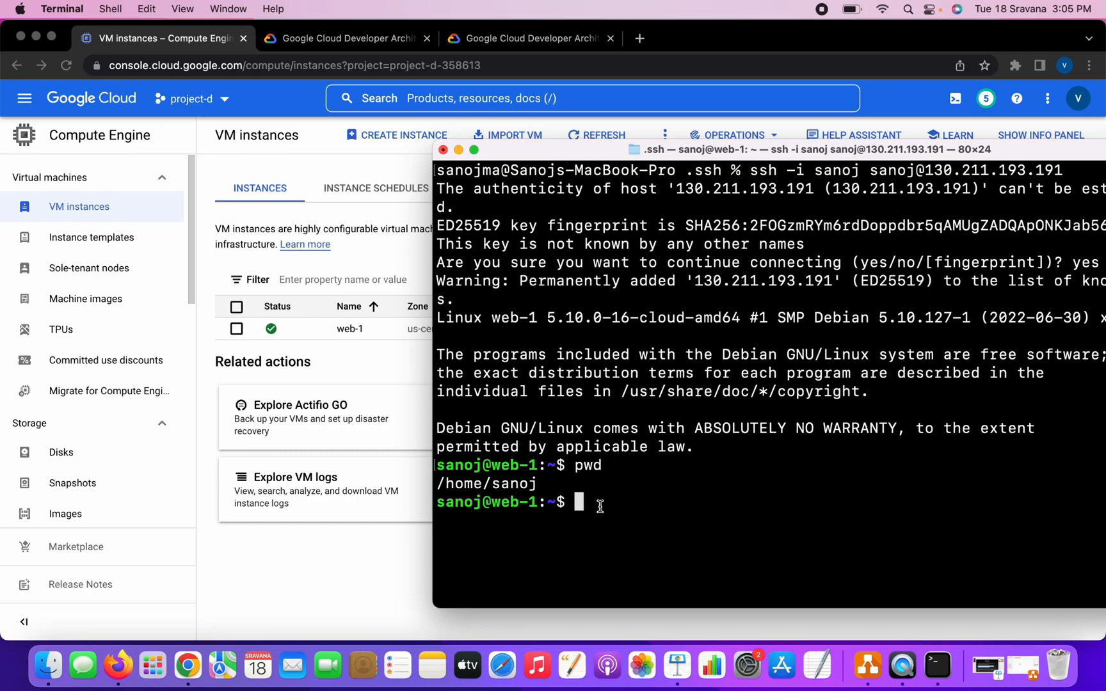
# - List the home directory's contents and change into its .ssh directory
pyautogui.write('ls')
pyautogui.press('Return')
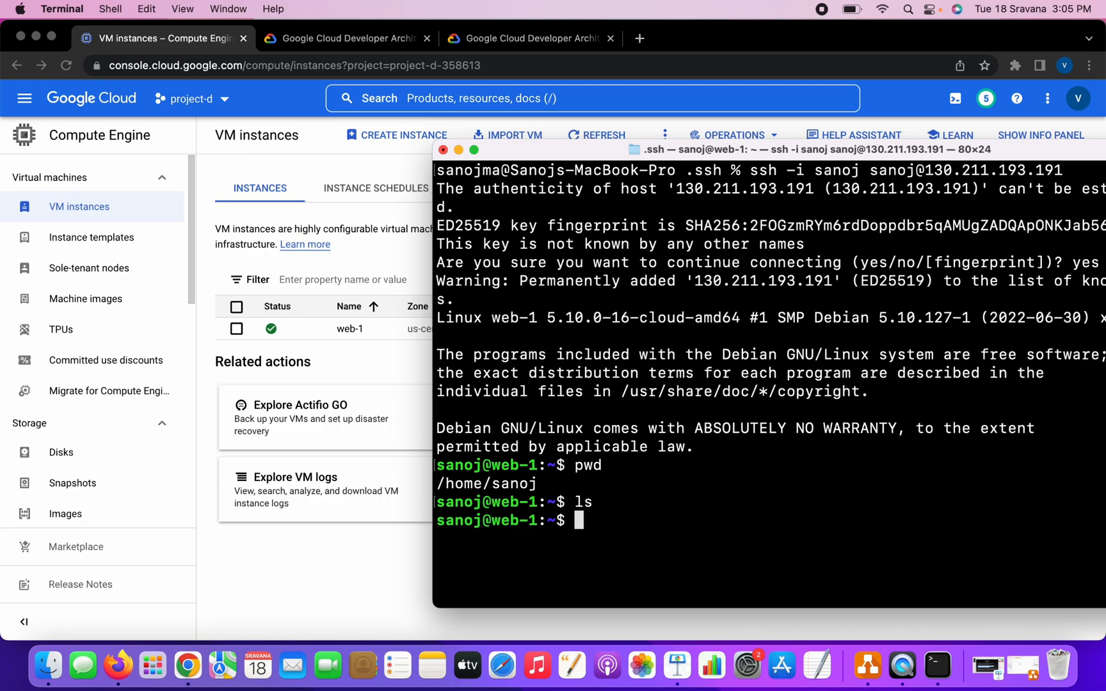
pyautogui.write('cd .s')
pyautogui.press('Tab')
pyautogui.press('Return')
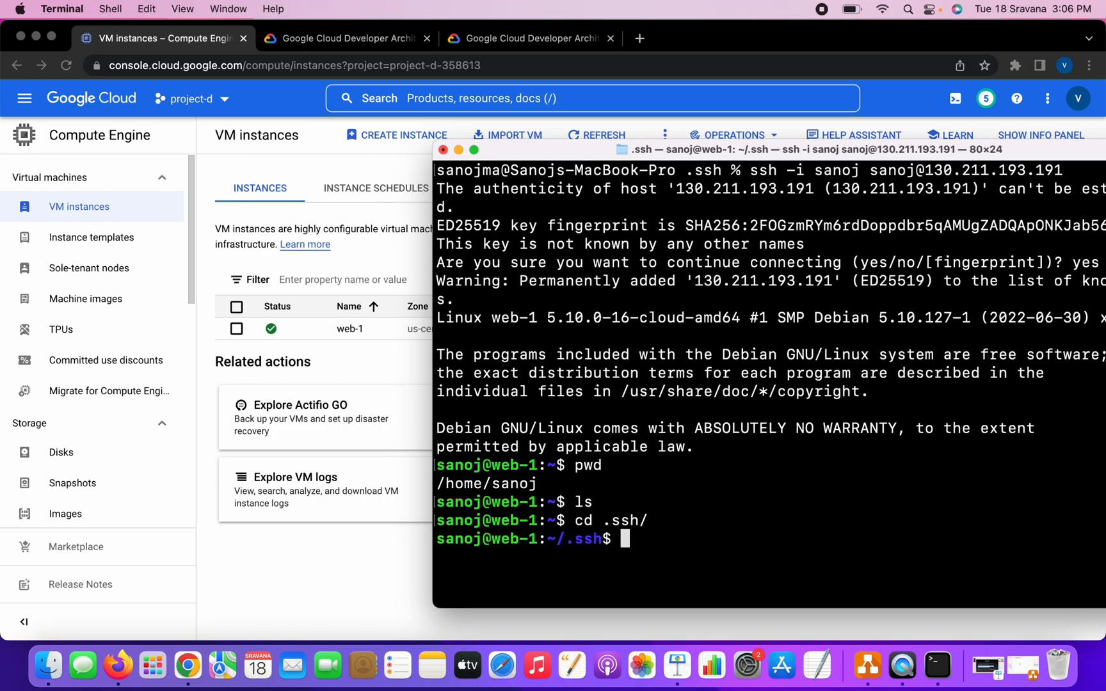
# - List the .ssh directory's files and output authorized_keys with cat
pyautogui.write('cat')
pyautogui.press('BackSpace')
pyautogui.press('BackSpace')
pyautogui.press('BackSpace')
pyautogui.write('ls')
pyautogui.press('Return')
pyautogui.write('cat aut')
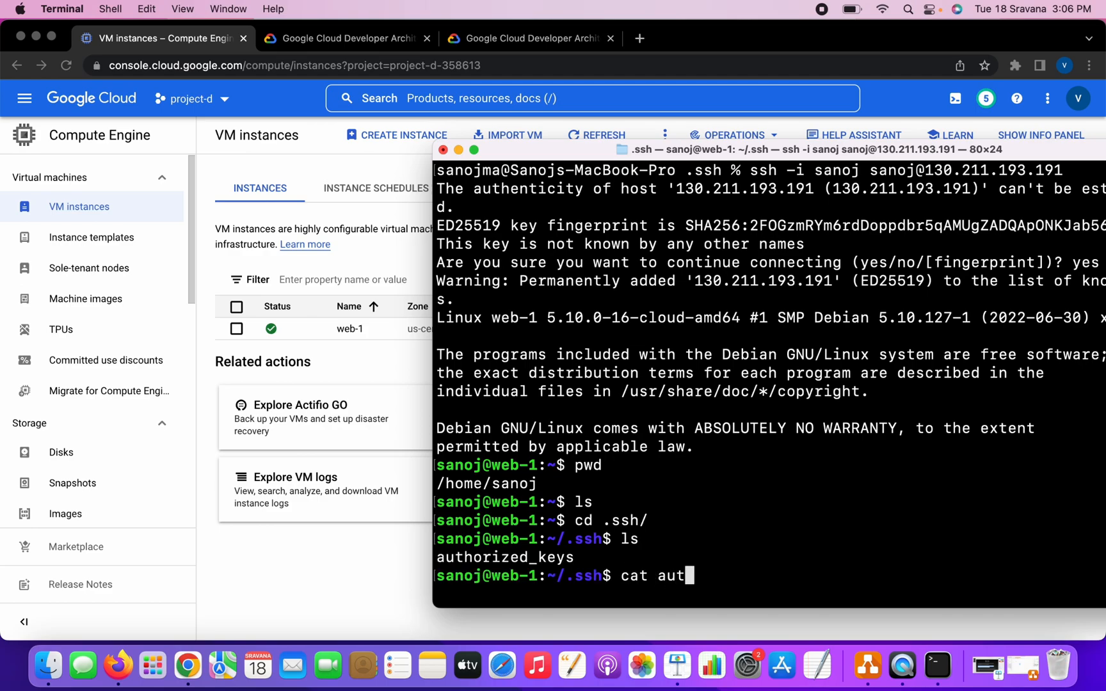
pyautogui.press('Tab')
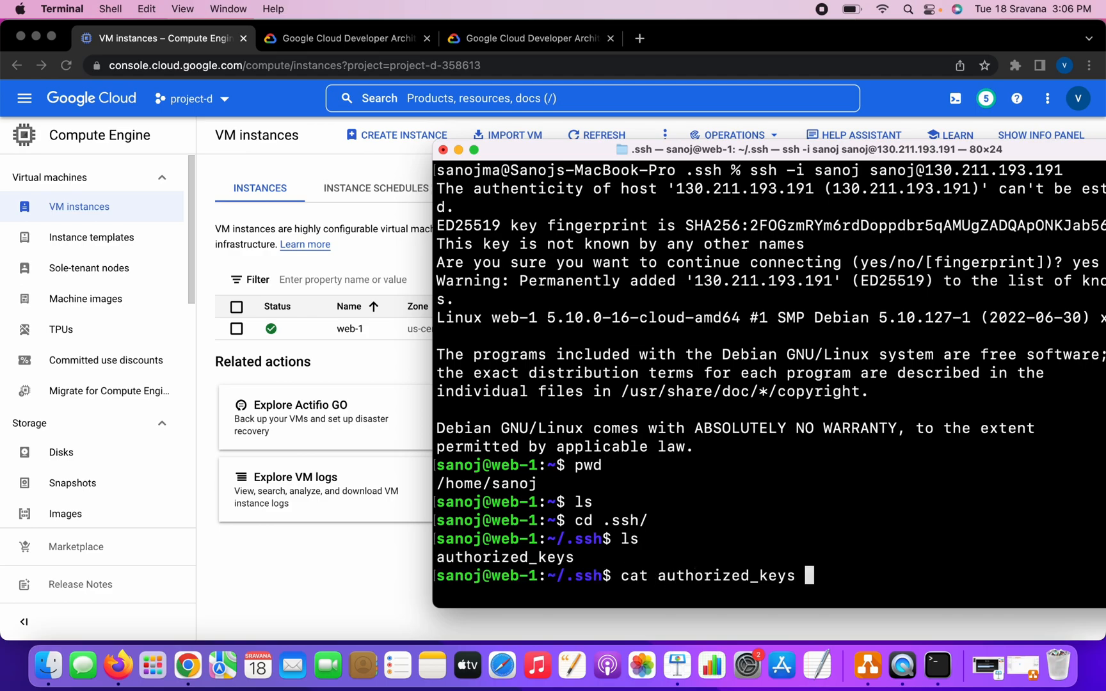
pyautogui.press('Return')
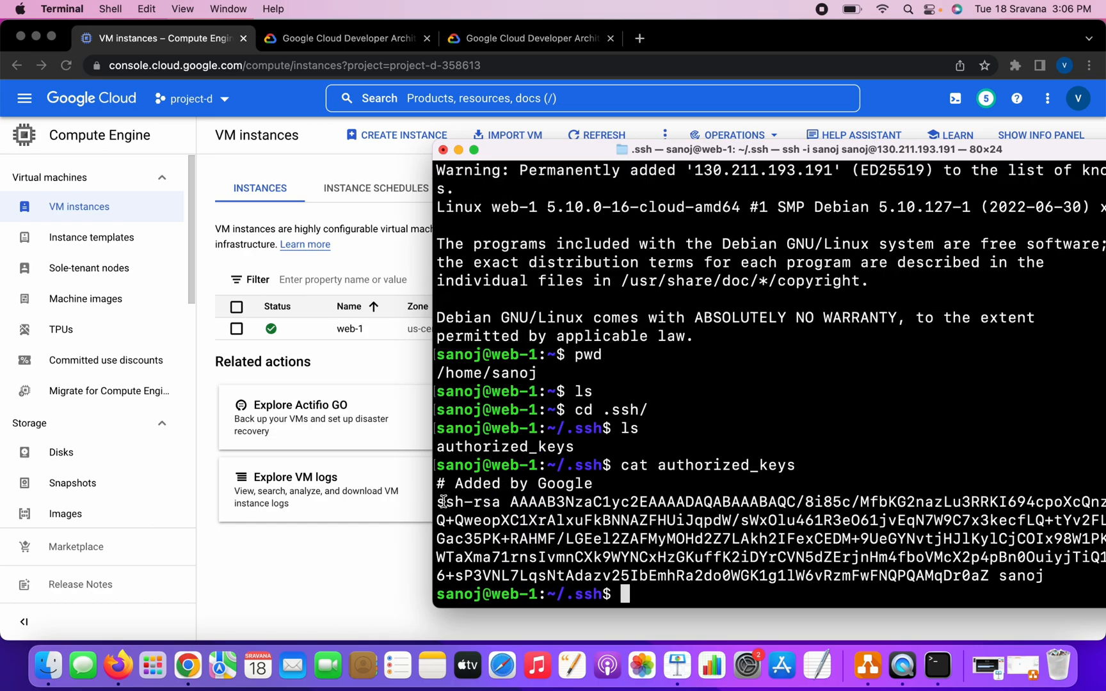
# - Highlight the complete ssh-rsa public key, including its username, in the authorized_keys output
pyautogui.moveTo(437, 502); pyautogui.dragTo(1043, 571)
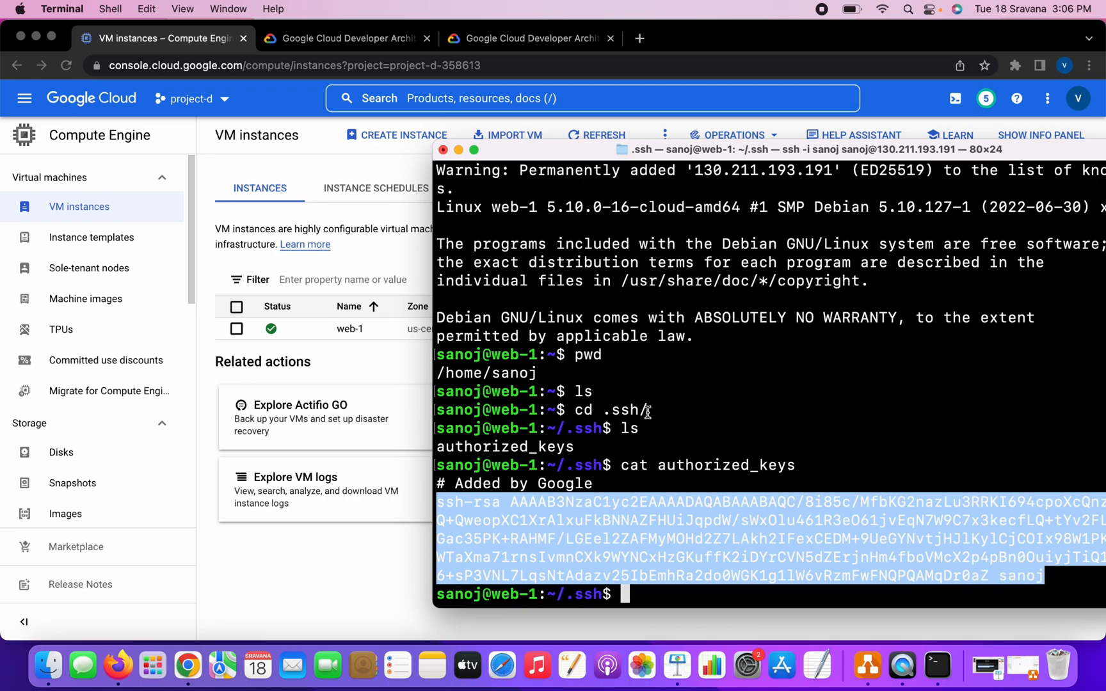
pyautogui.click(629, 476)
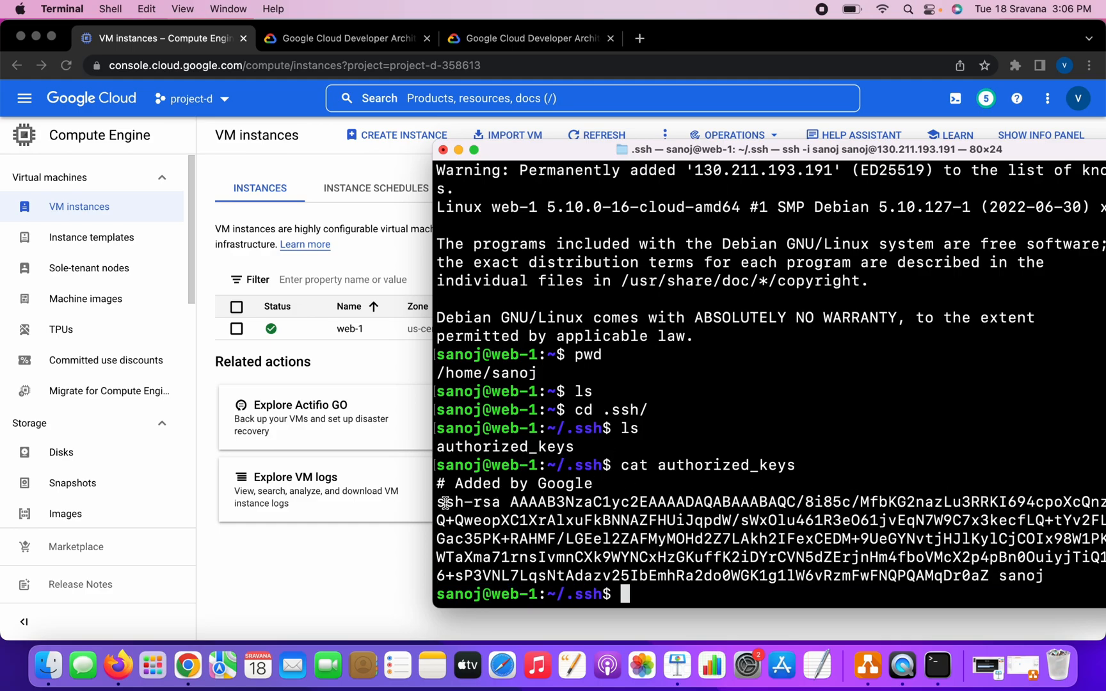
pyautogui.moveTo(436, 502); pyautogui.dragTo(1049, 571)
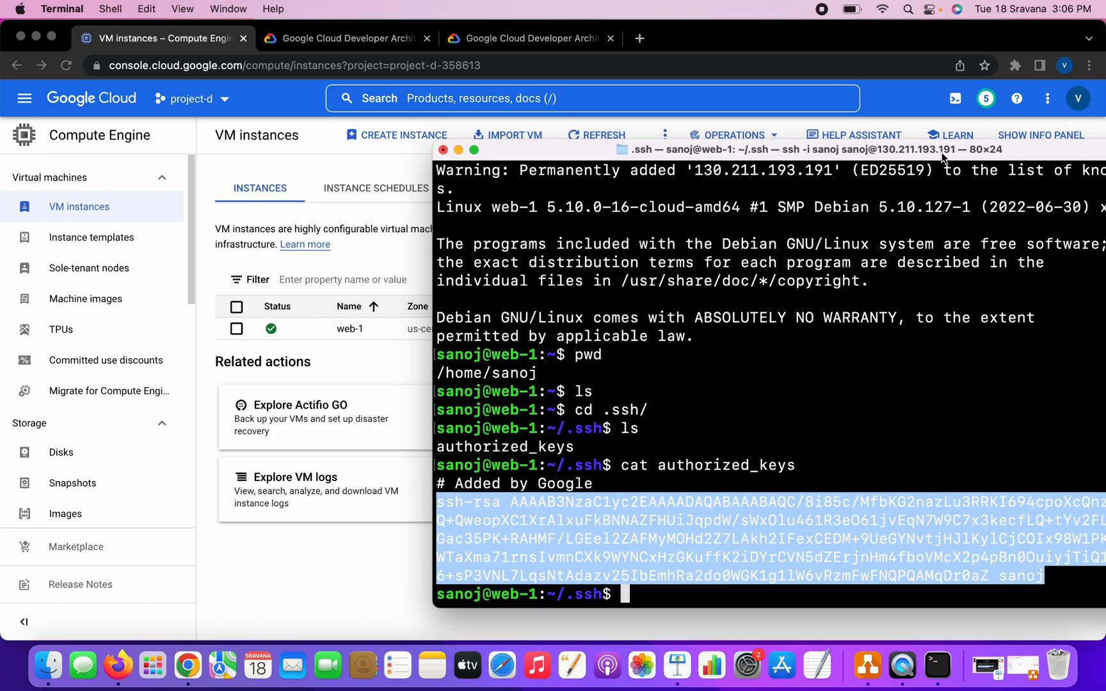
# - Switch to the Google Cloud console in Chrome and highlight the username part of the signed-in account's e-mail in the account details
pyautogui.moveTo(742, 151); pyautogui.dragTo(610, 155)
pyautogui.click(325, 155)
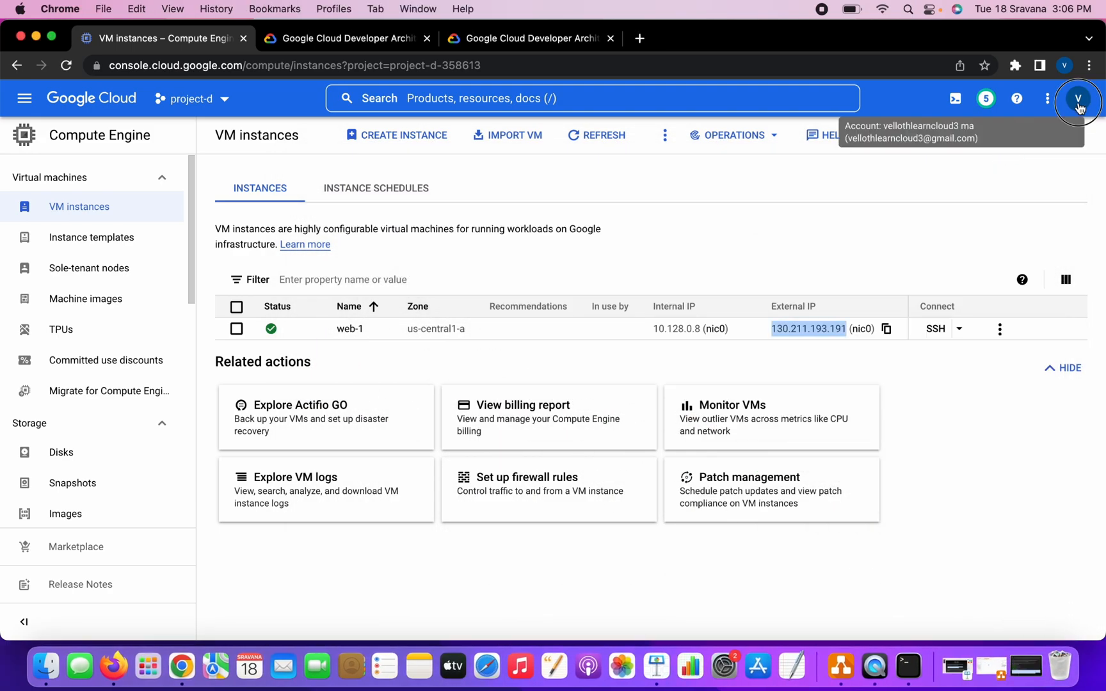
pyautogui.click(1078, 105)
pyautogui.click(940, 144)
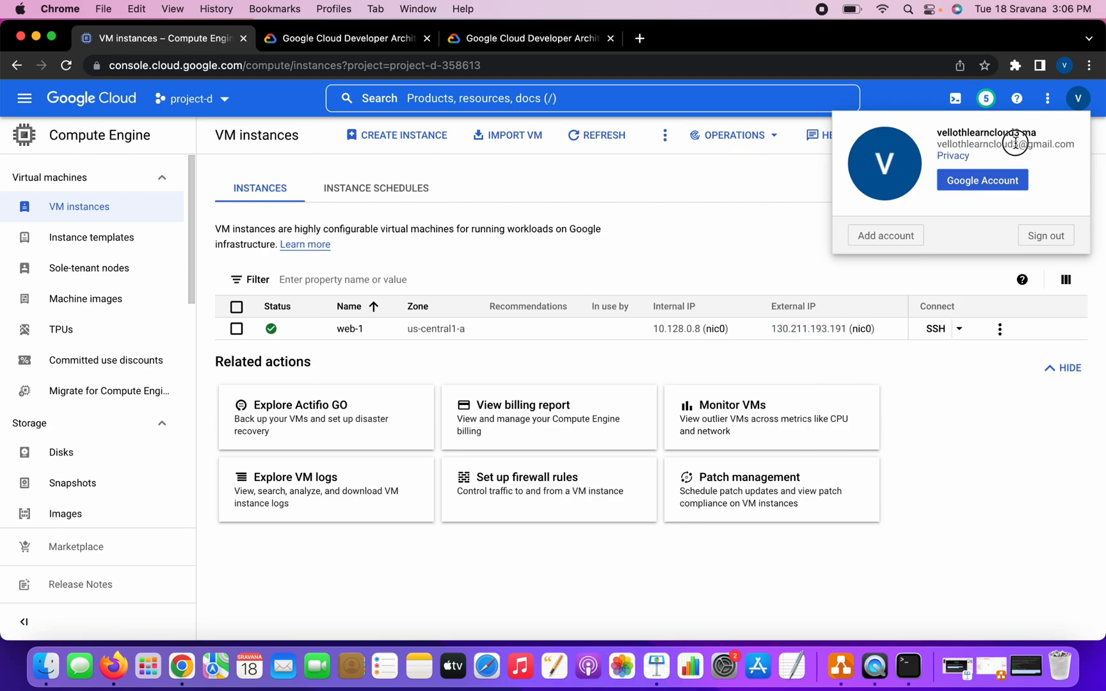
pyautogui.moveTo(1018, 144); pyautogui.dragTo(933, 145)
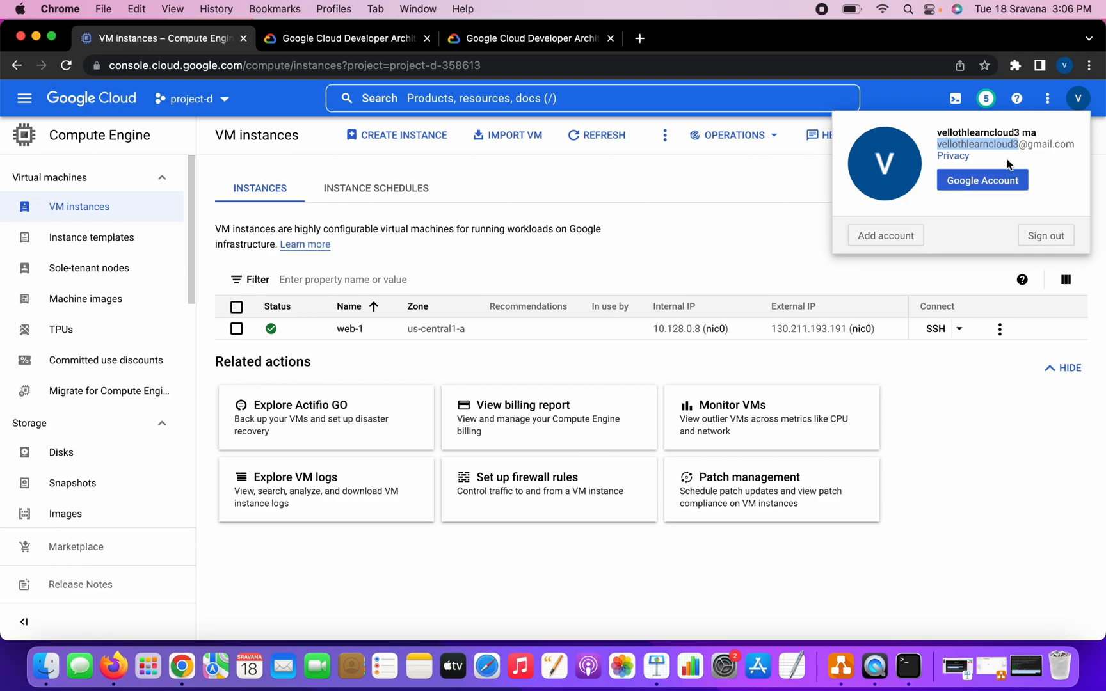
pyautogui.click(968, 434)
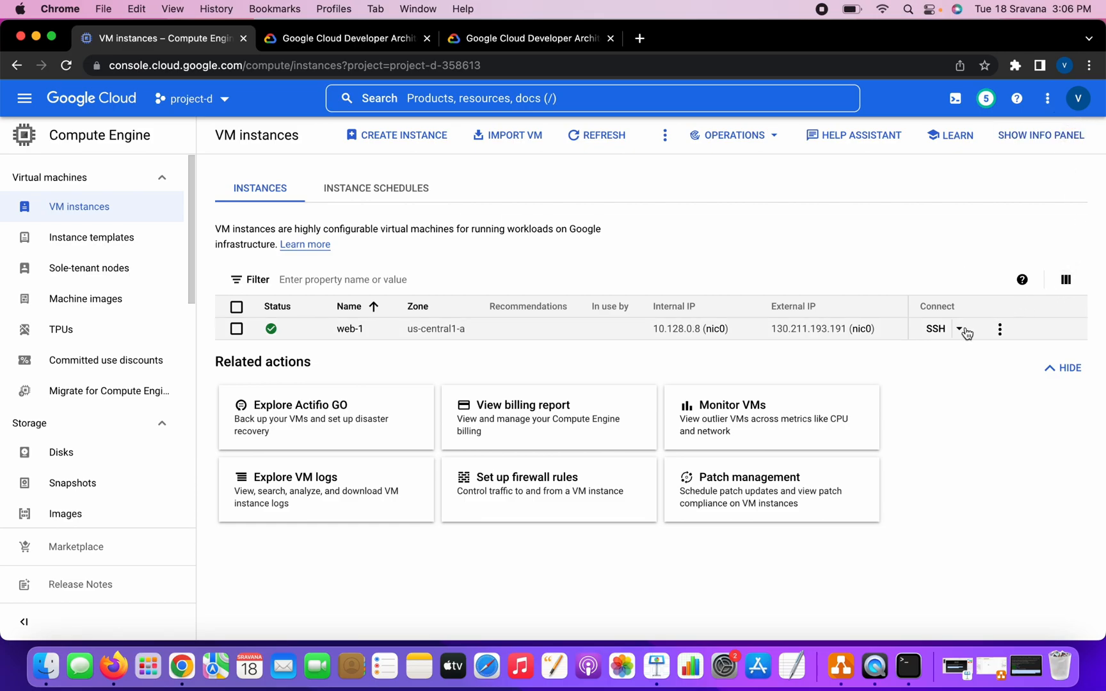
# - Open an SSH-in-browser session to web-1 and print its working directory with pwd
pyautogui.click(936, 330)
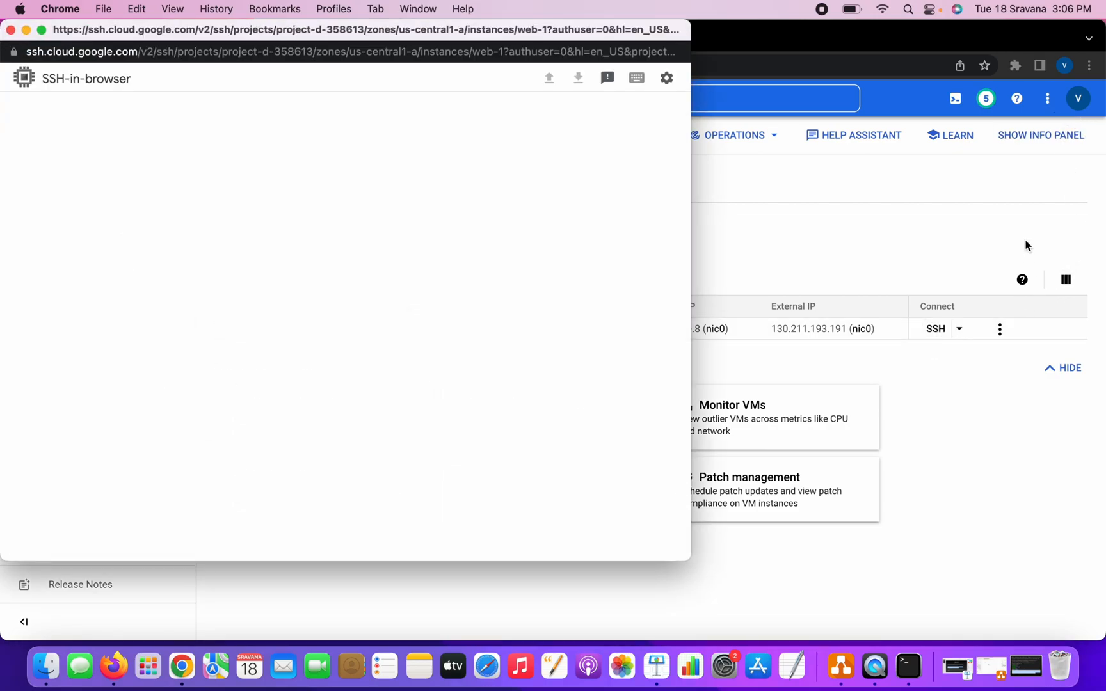
pyautogui.moveTo(348, 35); pyautogui.dragTo(485, 46)
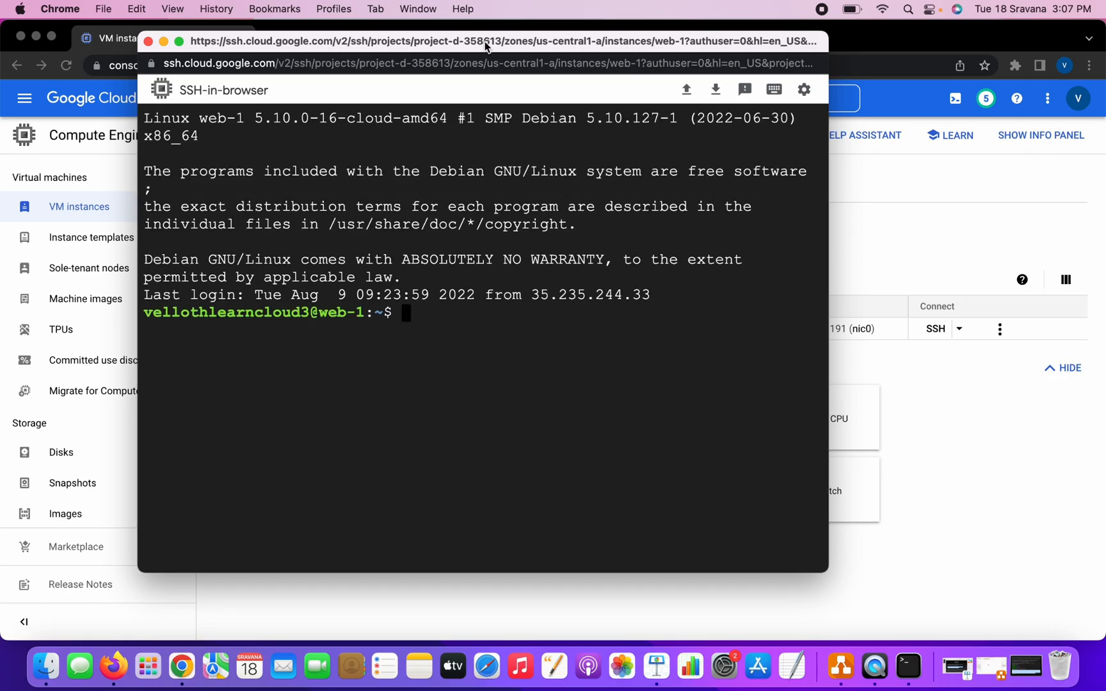
pyautogui.write('pwd')
pyautogui.press('Return')
# - Change into the .ssh directory in the browser SSH session and list its files
pyautogui.write('cd .')
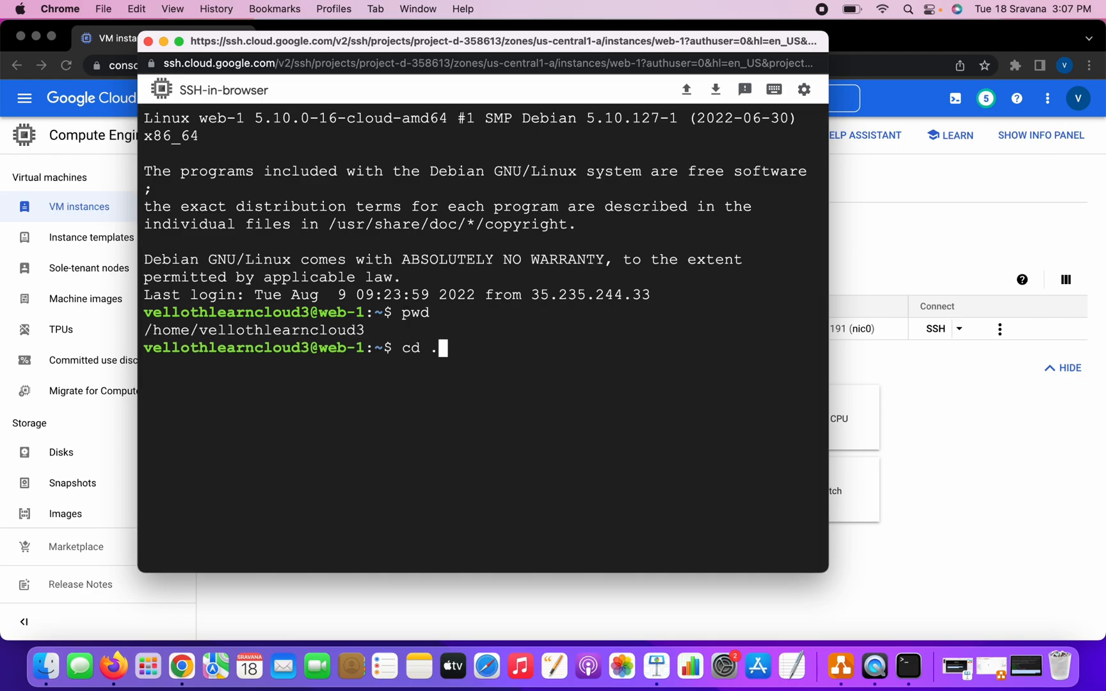
pyautogui.write('s')
pyautogui.press('Tab')
pyautogui.press('Return')
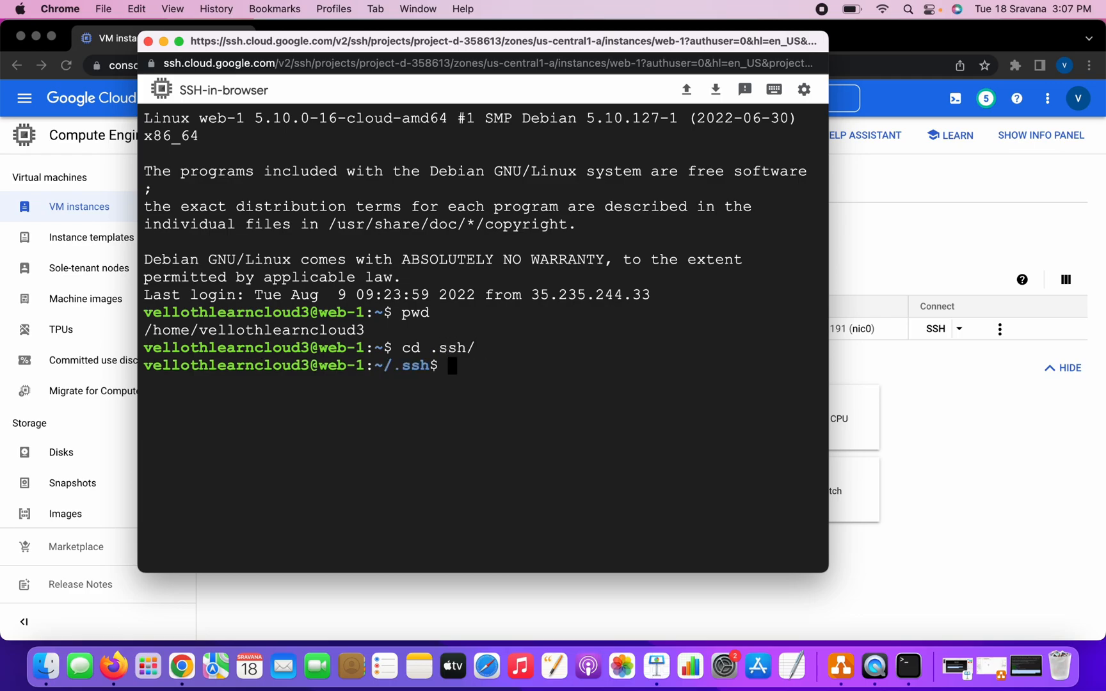
pyautogui.write('ls')
pyautogui.press('Return')
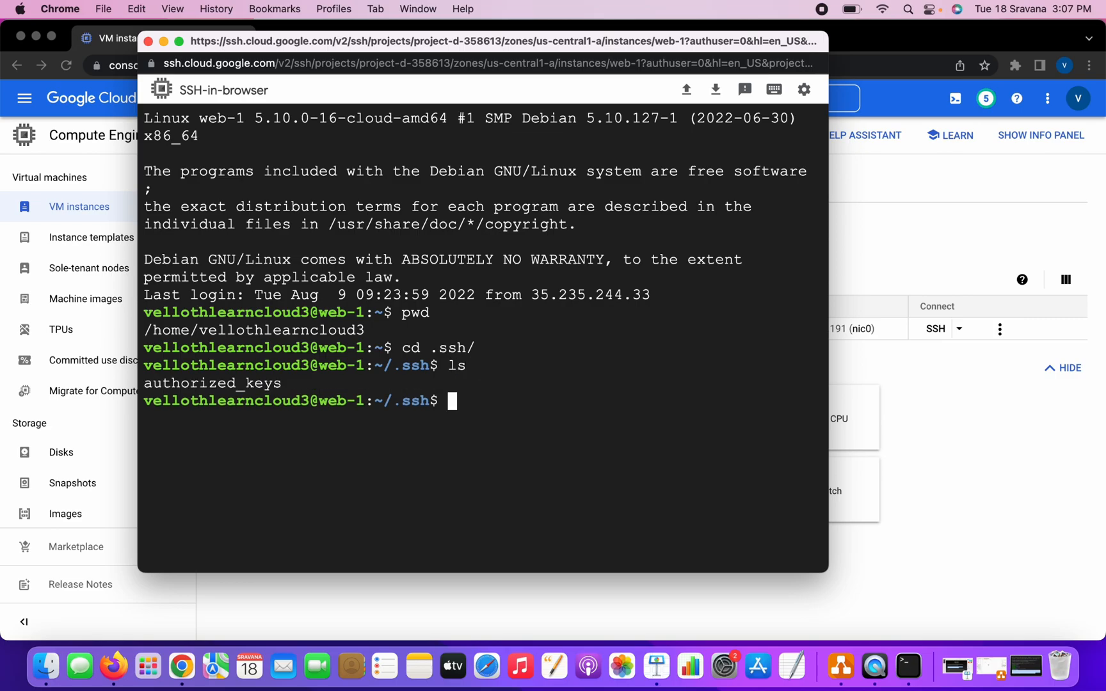
# - Output the contents of authorized_keys with cat in the browser SSH session
pyautogui.write('cat auth')
pyautogui.press('Tab')
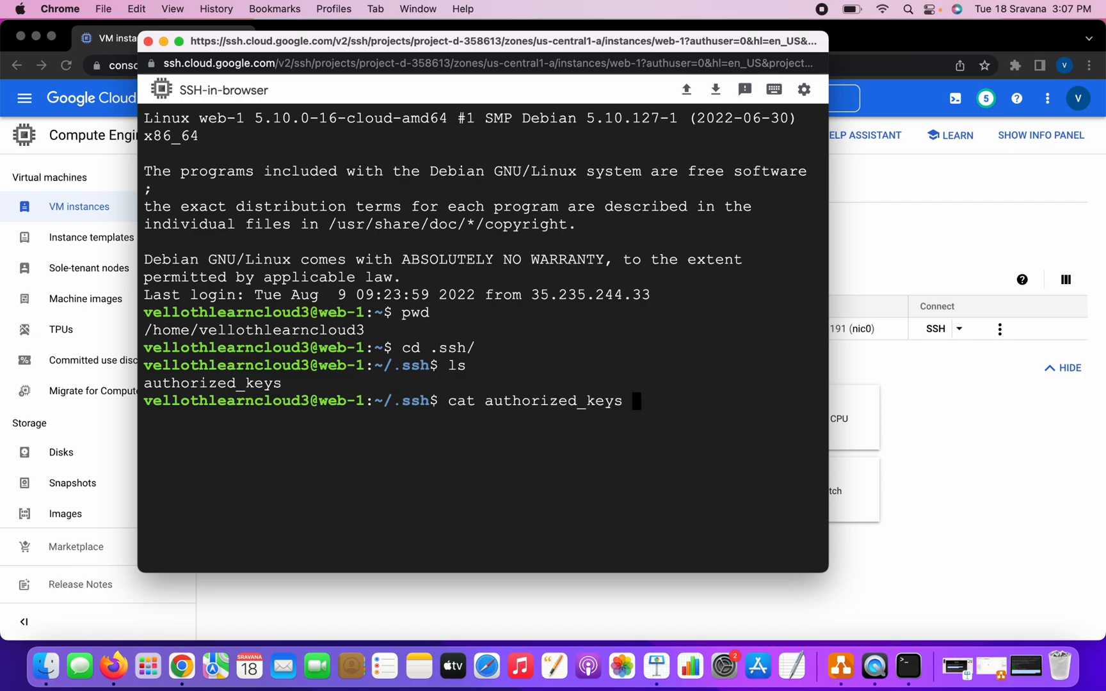
pyautogui.press('BackSpace')
pyautogui.press('Return')
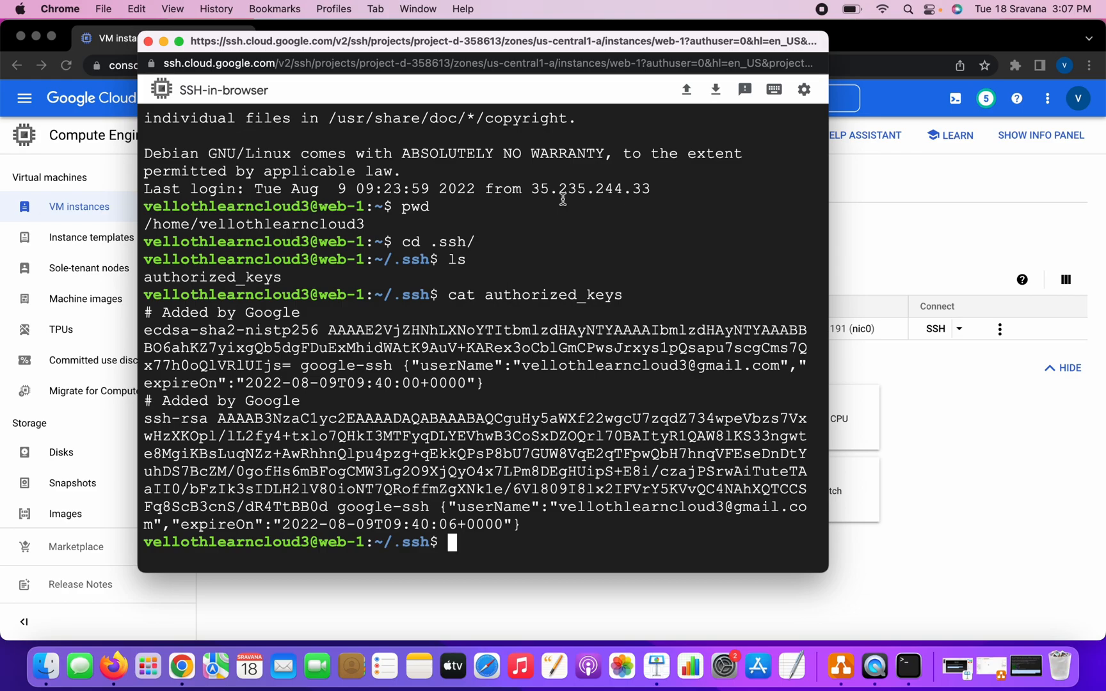
# - Highlight the username part of the signed-in account's e-mail in the console's account details, and switch to Terminal to clear its highlighted key
pyautogui.click(1080, 100)
pyautogui.click(1080, 101)
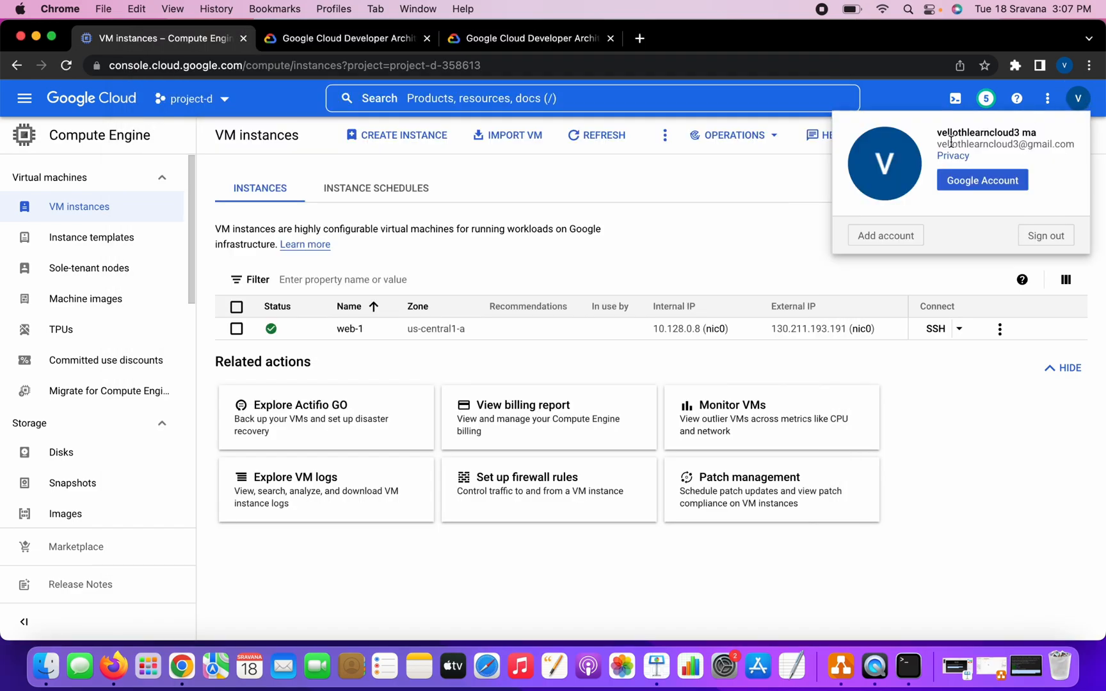
pyautogui.moveTo(936, 143); pyautogui.dragTo(1018, 142)
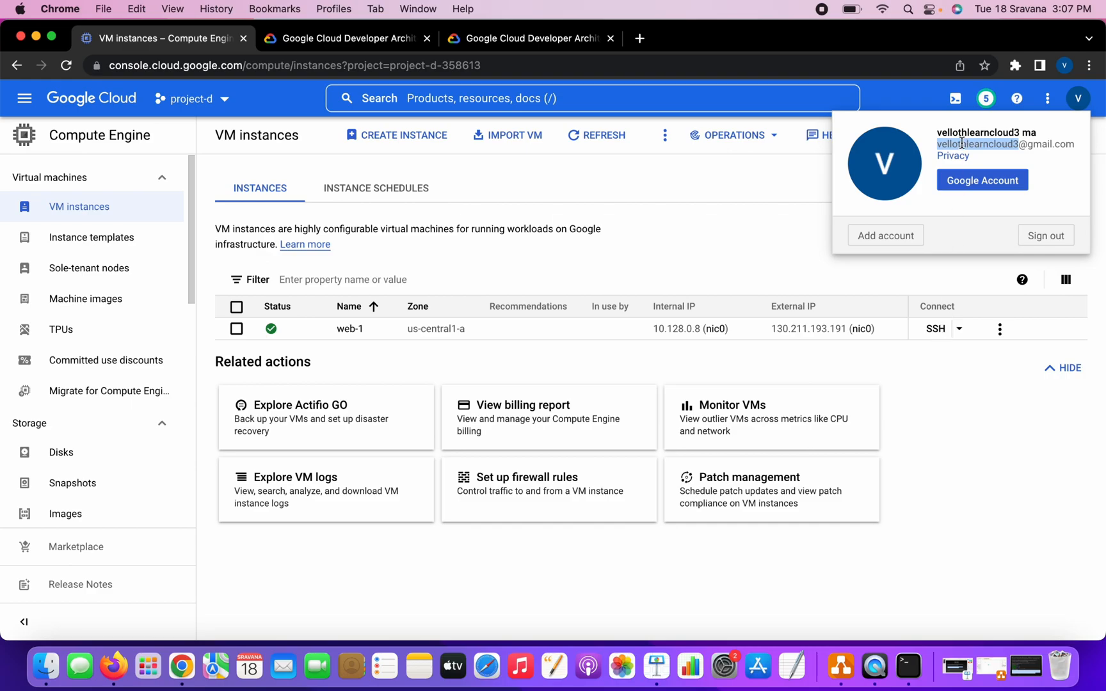
pyautogui.click(942, 145)
pyautogui.moveTo(939, 145); pyautogui.dragTo(1012, 147)
pyautogui.click(1027, 677)
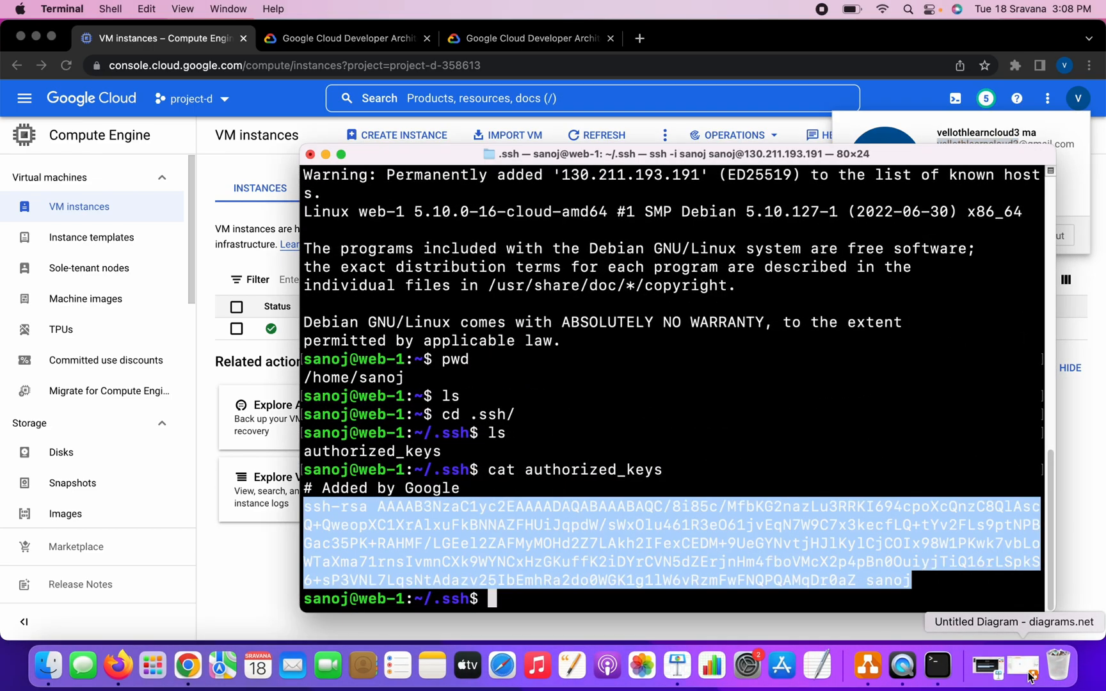
pyautogui.click(654, 416)
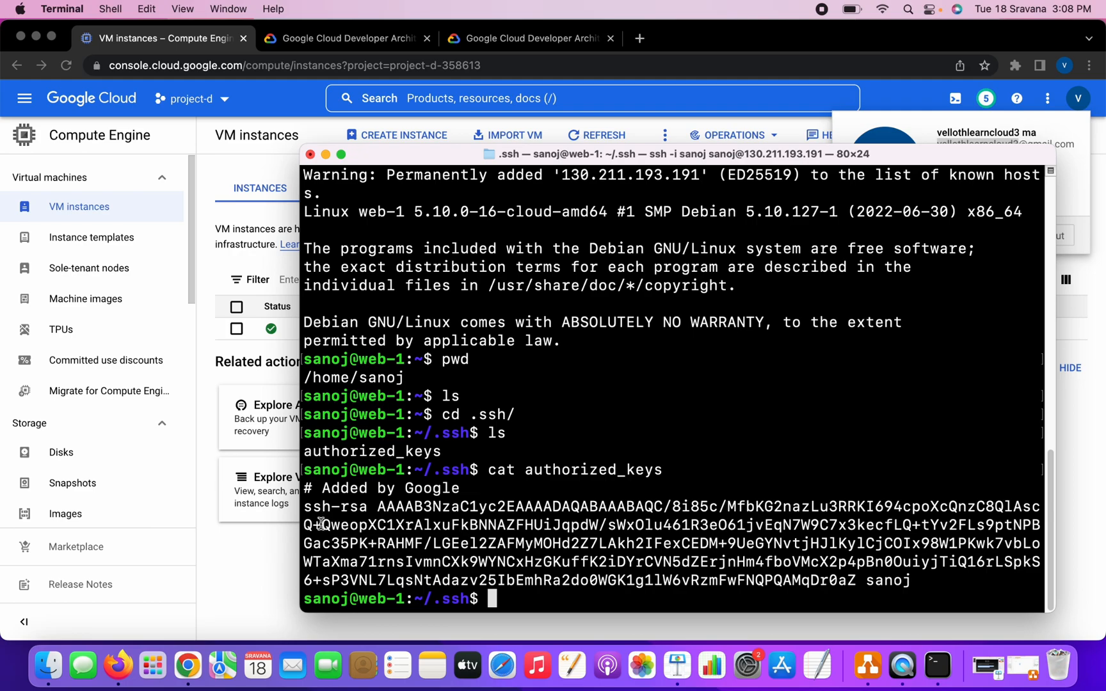
# - Open web-1's details in the Google Cloud console and highlight the last username and ssh-rsa key entry under SSH Keys
pyautogui.click(291, 347)
pyautogui.click(348, 329)
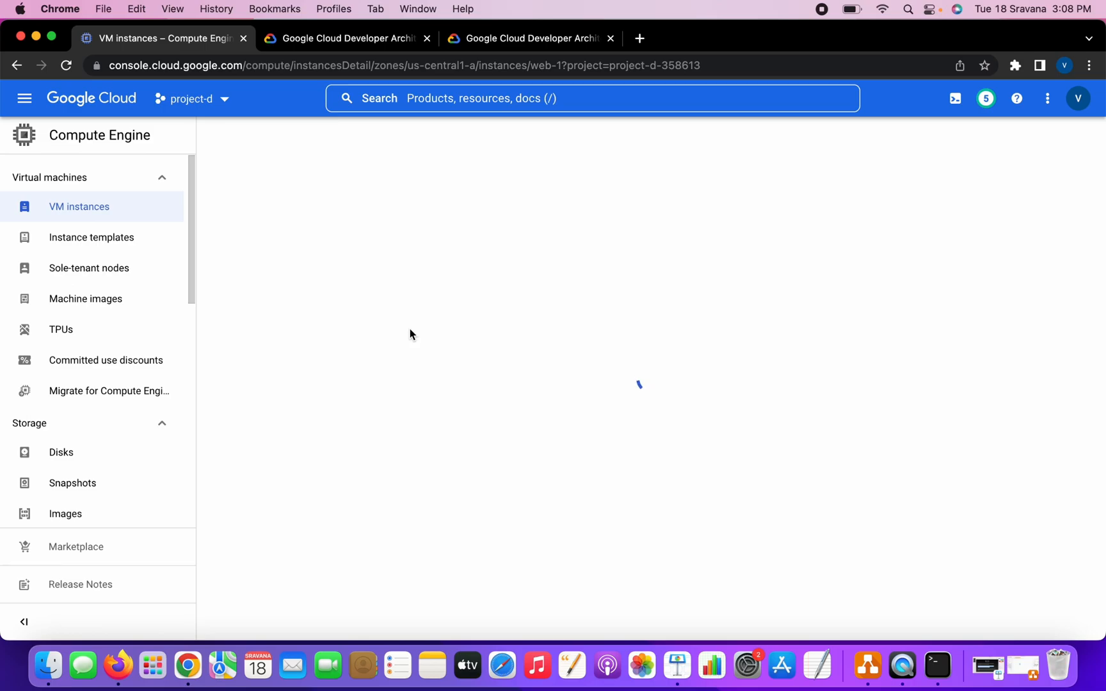
pyautogui.scroll(-5, 415, 337)
pyautogui.scroll(-20, 419, 346)
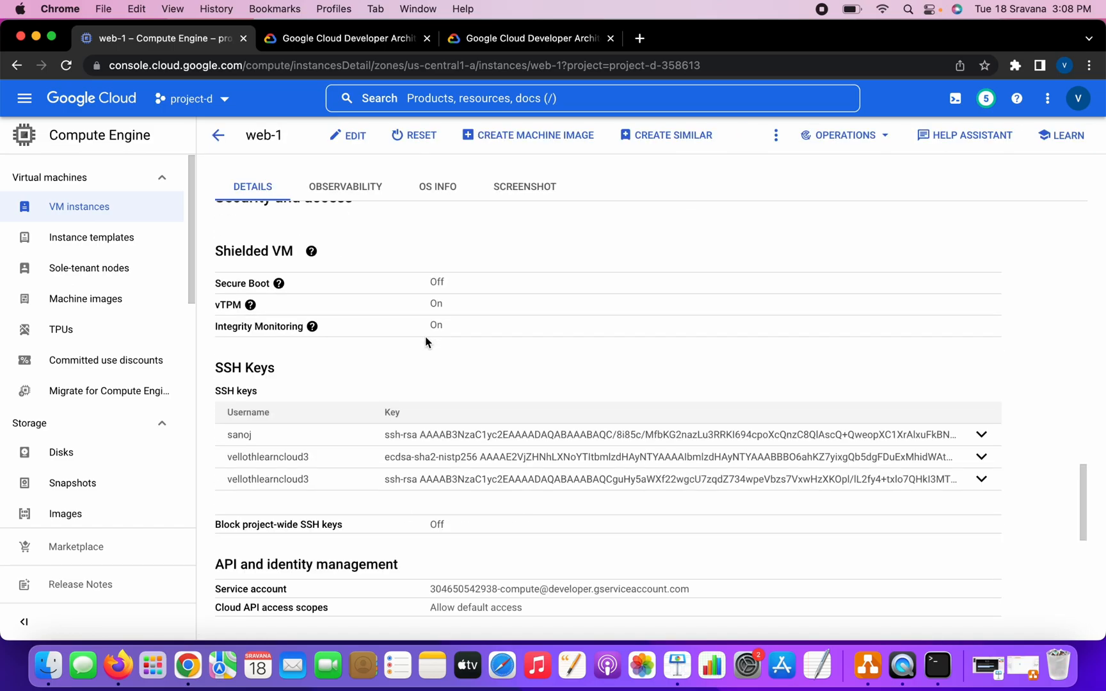
pyautogui.scroll(-3, 416, 365)
pyautogui.moveTo(229, 334); pyautogui.dragTo(962, 338)
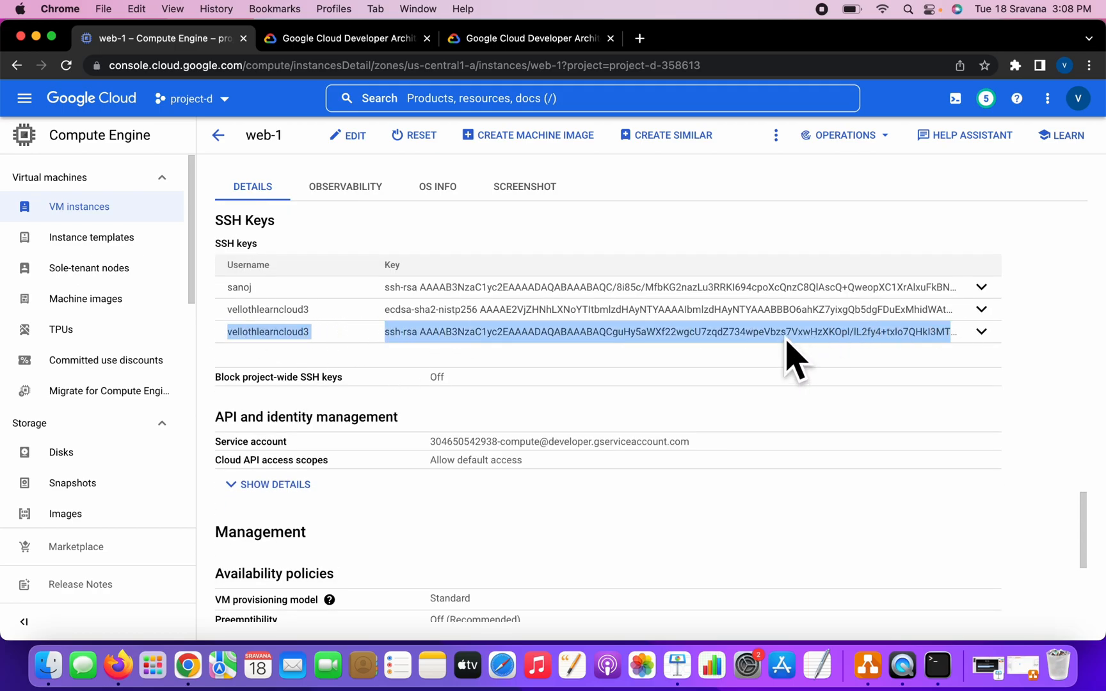
# - Switch to Terminal and highlight the authorized_keys file name and the ssh-rsa key printed below it
pyautogui.click(938, 666)
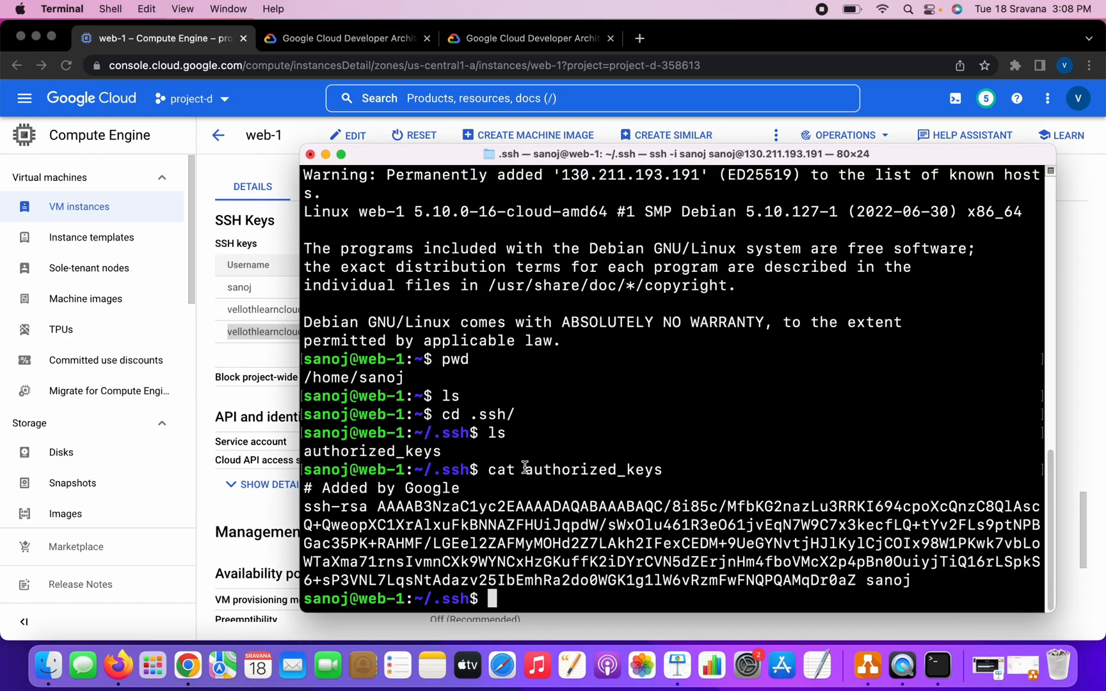
pyautogui.moveTo(527, 469); pyautogui.dragTo(665, 469)
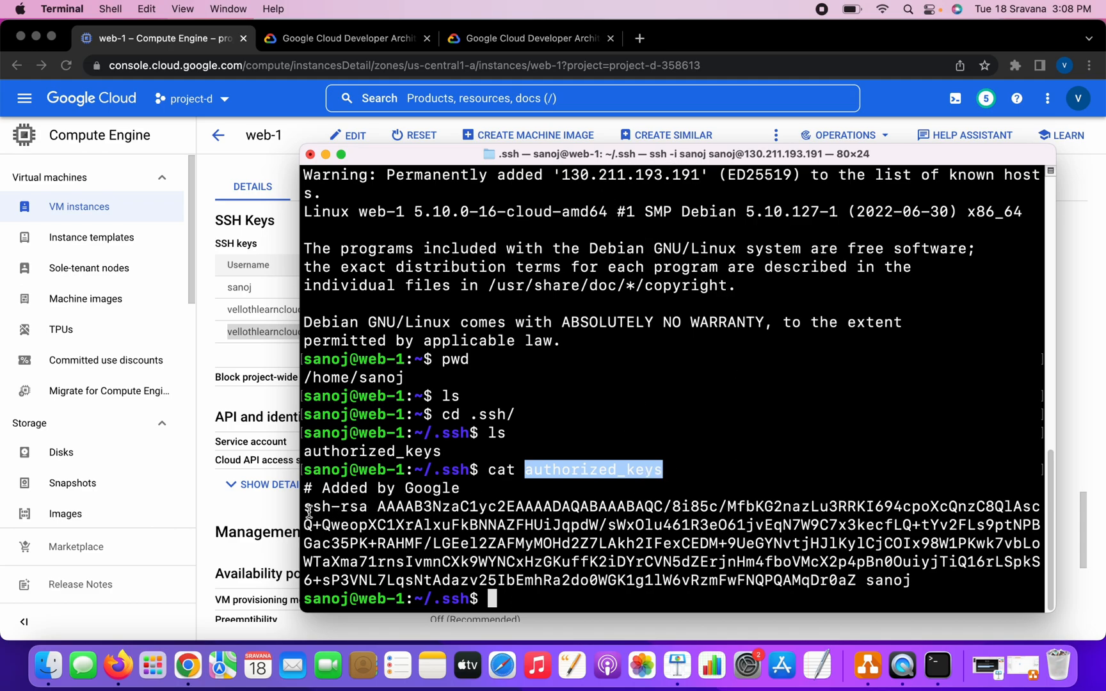
pyautogui.moveTo(305, 507); pyautogui.dragTo(936, 577)
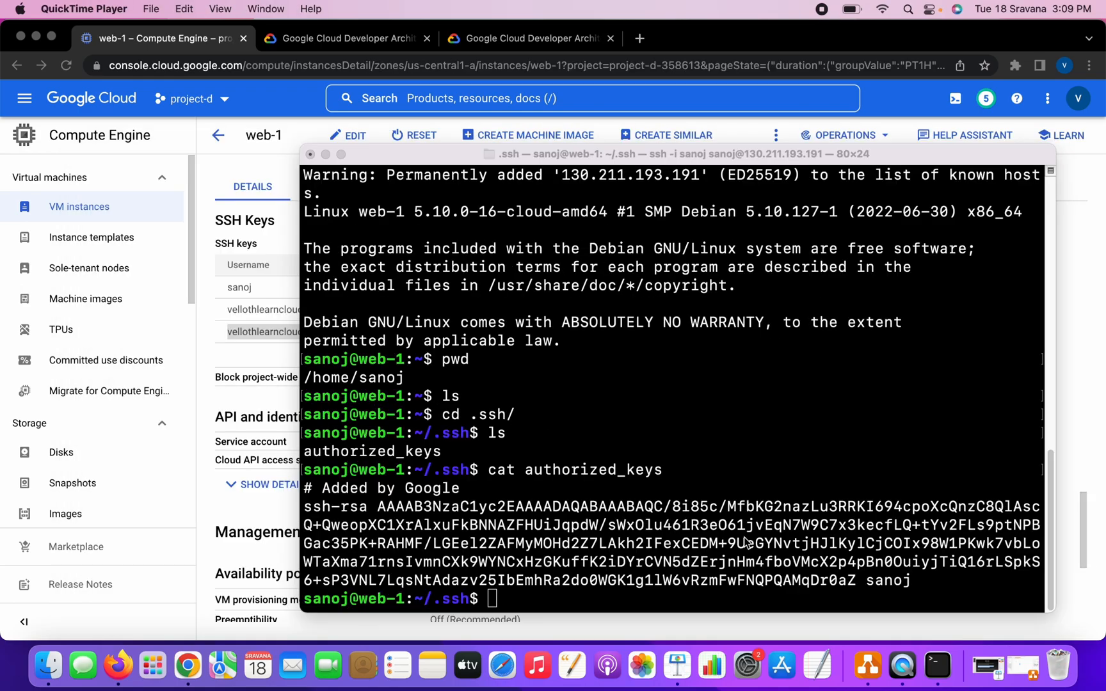
# - Switch to the Developer cheat sheet in Chrome and highlight the Apache tutorial's reference URL and the ssh-keygen command
pyautogui.click(358, 40)
pyautogui.click(294, 430)
pyautogui.doubleClick(294, 430)
pyautogui.click(294, 428)
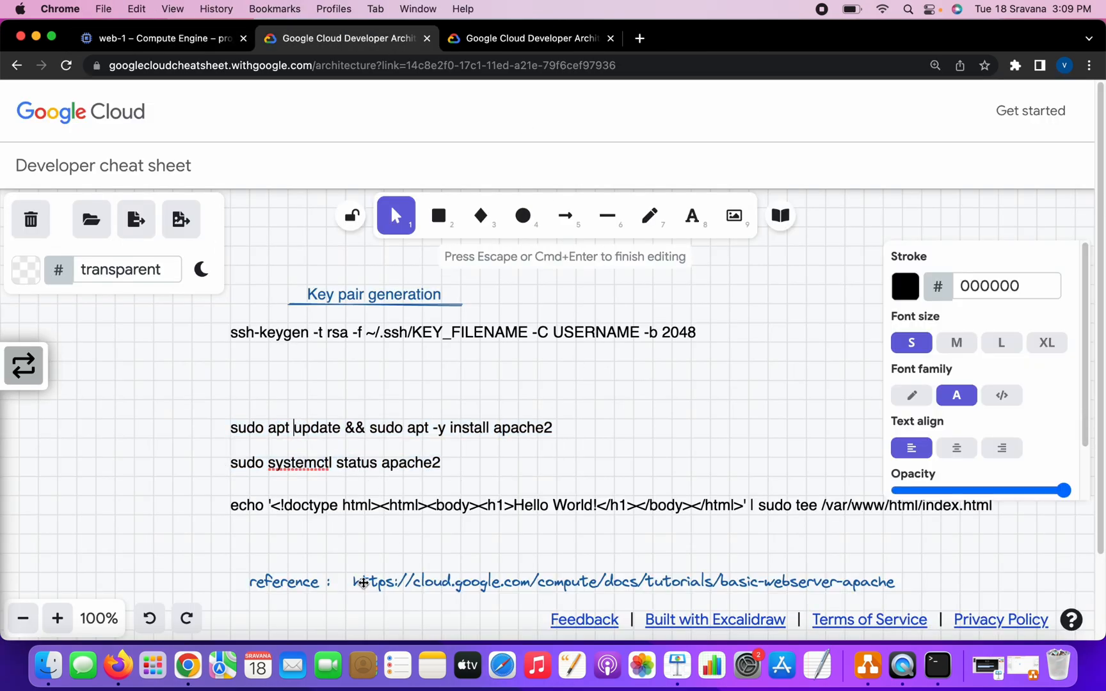
pyautogui.click(363, 582)
pyautogui.doubleClick(363, 582)
pyautogui.click(360, 582)
pyautogui.moveTo(356, 582); pyautogui.dragTo(895, 586)
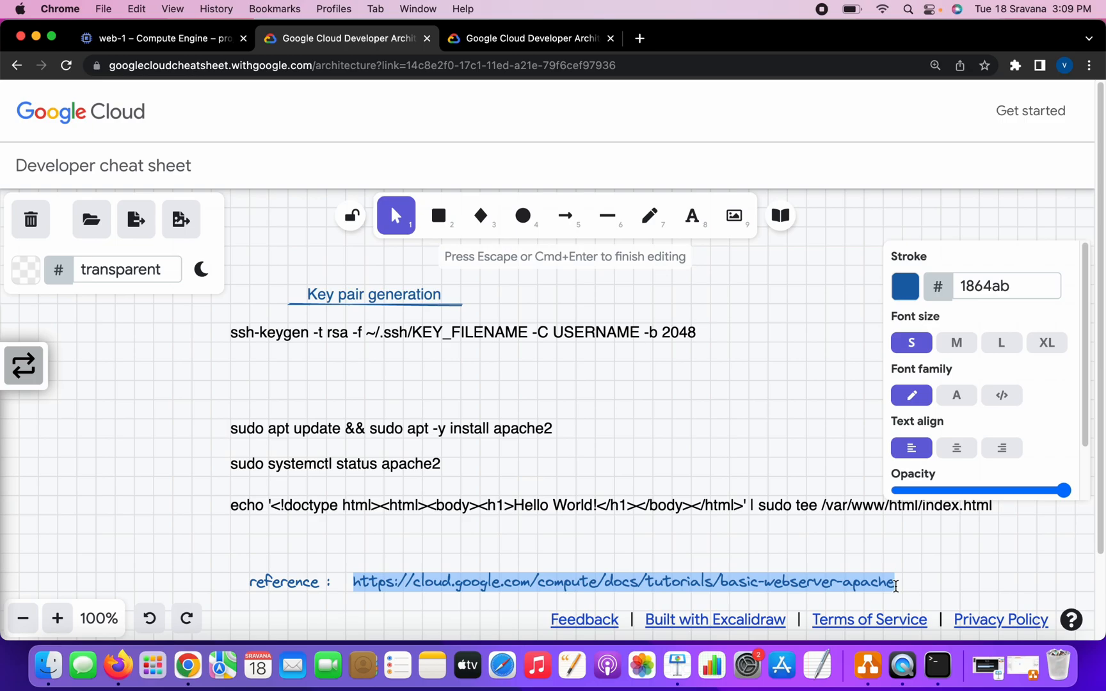
pyautogui.click(592, 385)
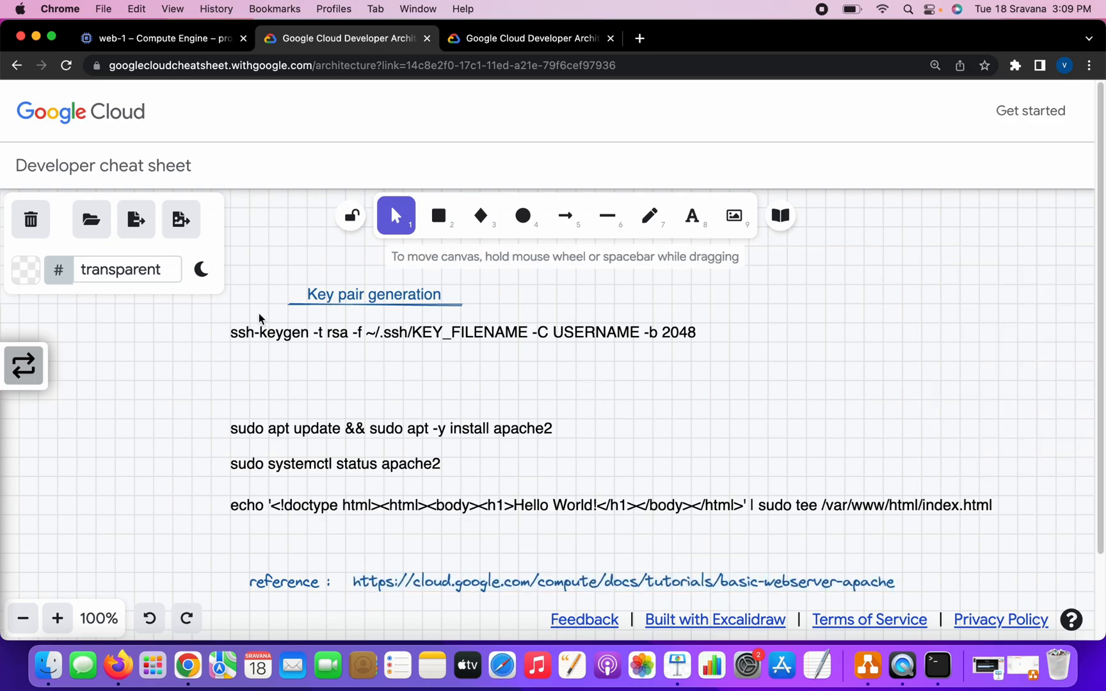
pyautogui.click(242, 338)
pyautogui.doubleClick(242, 338)
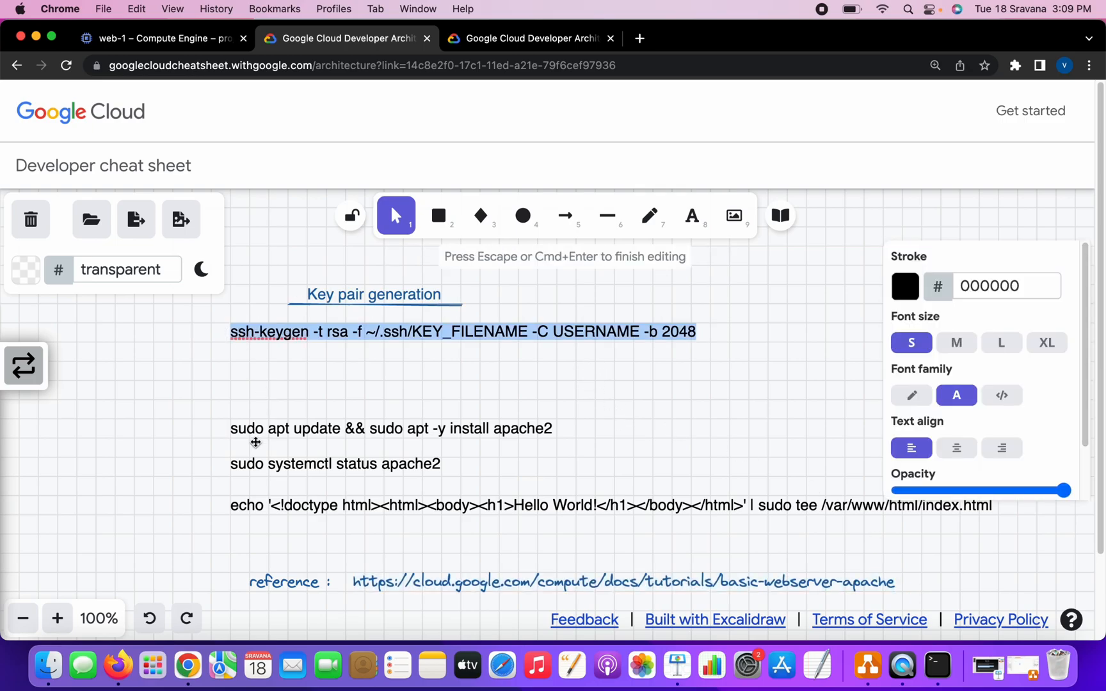
# - Copy the command "sudo apt update && sudo apt -y install apache2" from the cheat sheet
pyautogui.click(263, 427)
pyautogui.doubleClick(261, 428)
pyautogui.click(263, 427)
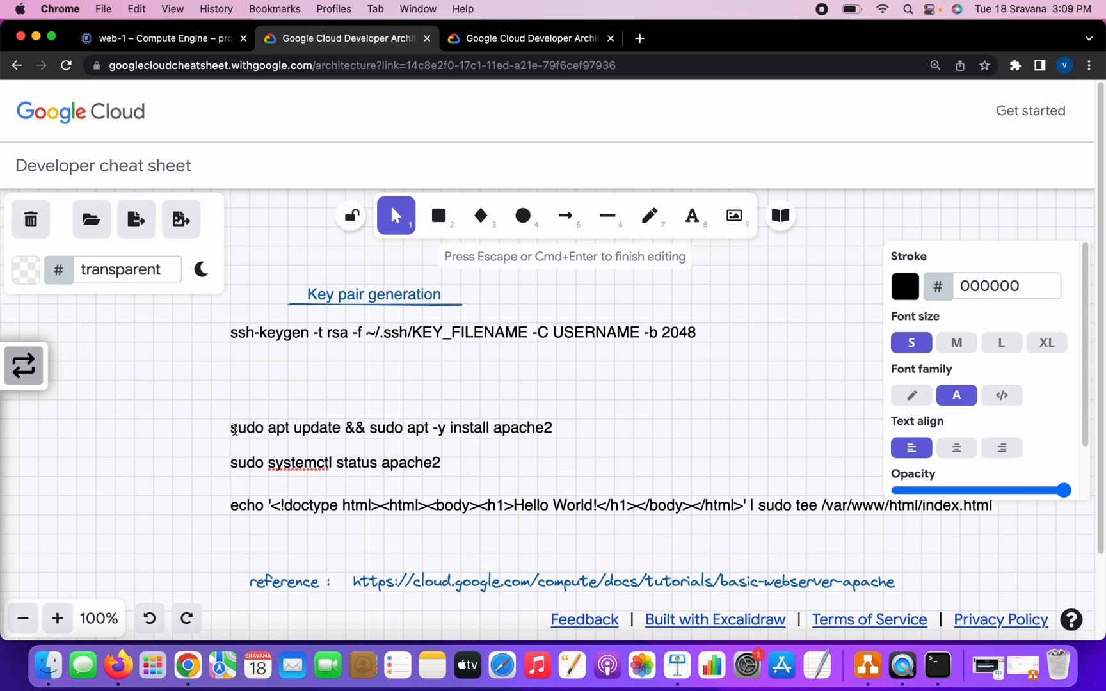
pyautogui.moveTo(233, 430); pyautogui.dragTo(425, 427)
pyautogui.click(425, 426)
pyautogui.moveTo(549, 428); pyautogui.dragTo(246, 429)
pyautogui.rightClick(246, 429)
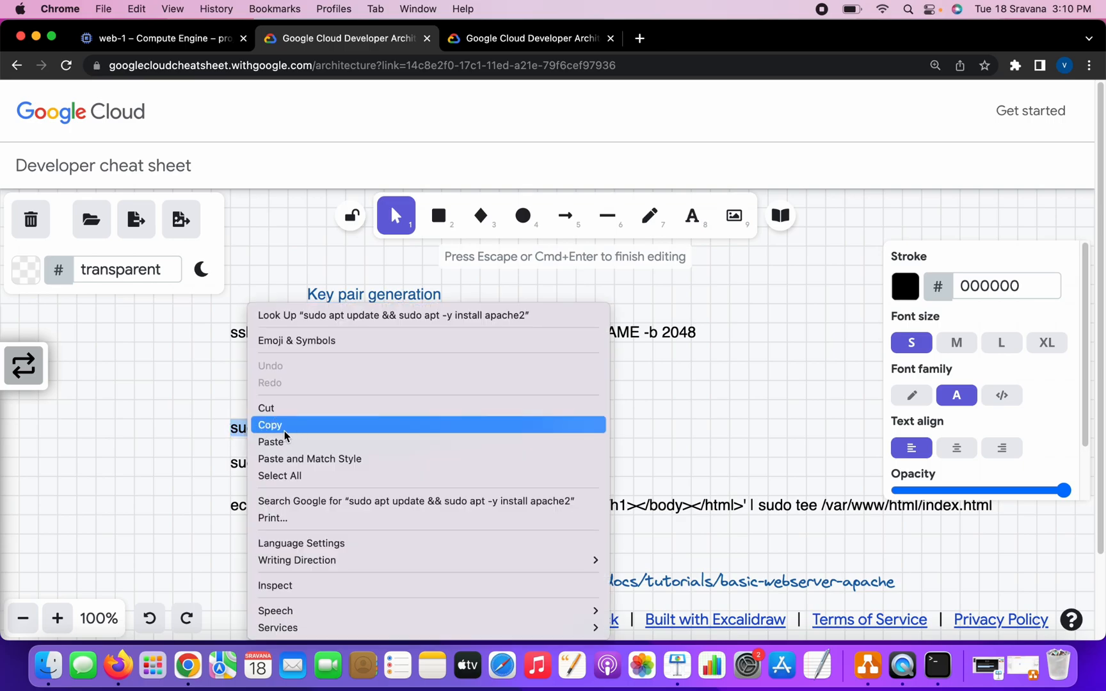
pyautogui.click(269, 423)
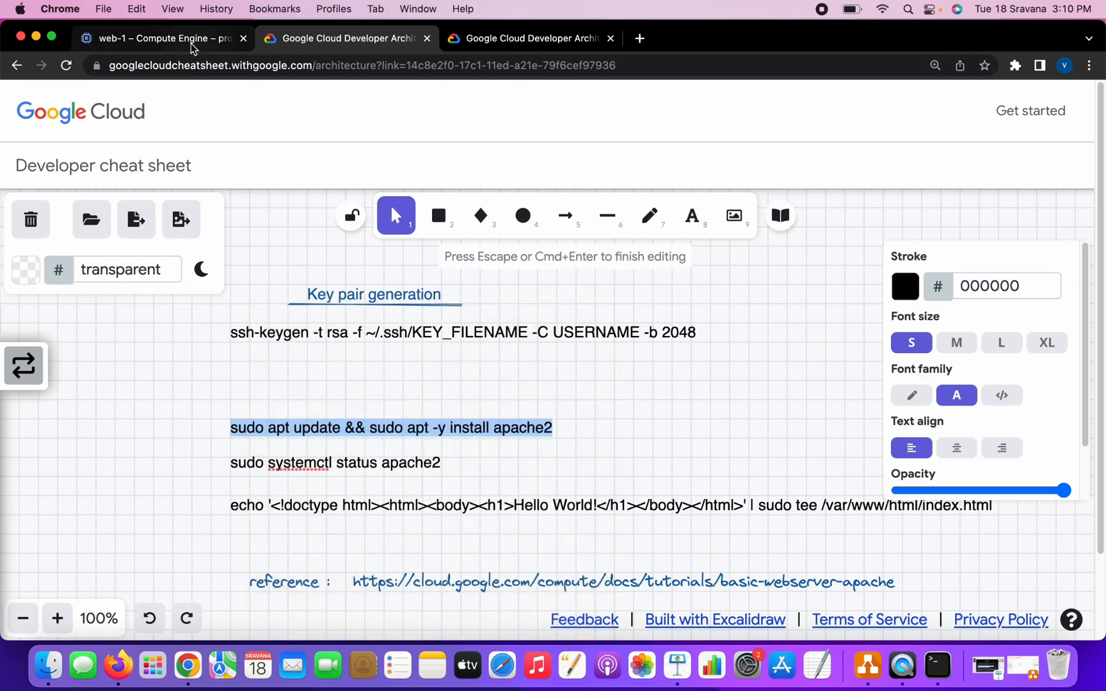
# - Switch to Terminal, clear the web-1 session's screen and run the copied apt update and apache2 install command
pyautogui.click(937, 665)
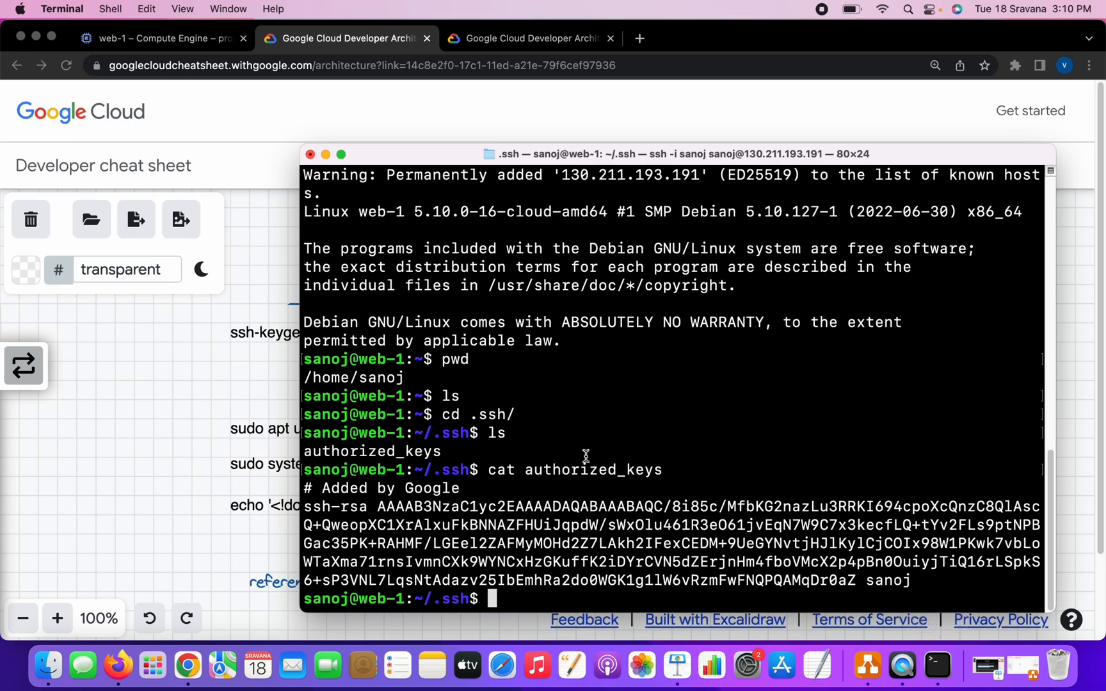
pyautogui.write('clear')
pyautogui.press('Return')
pyautogui.press('super+v')
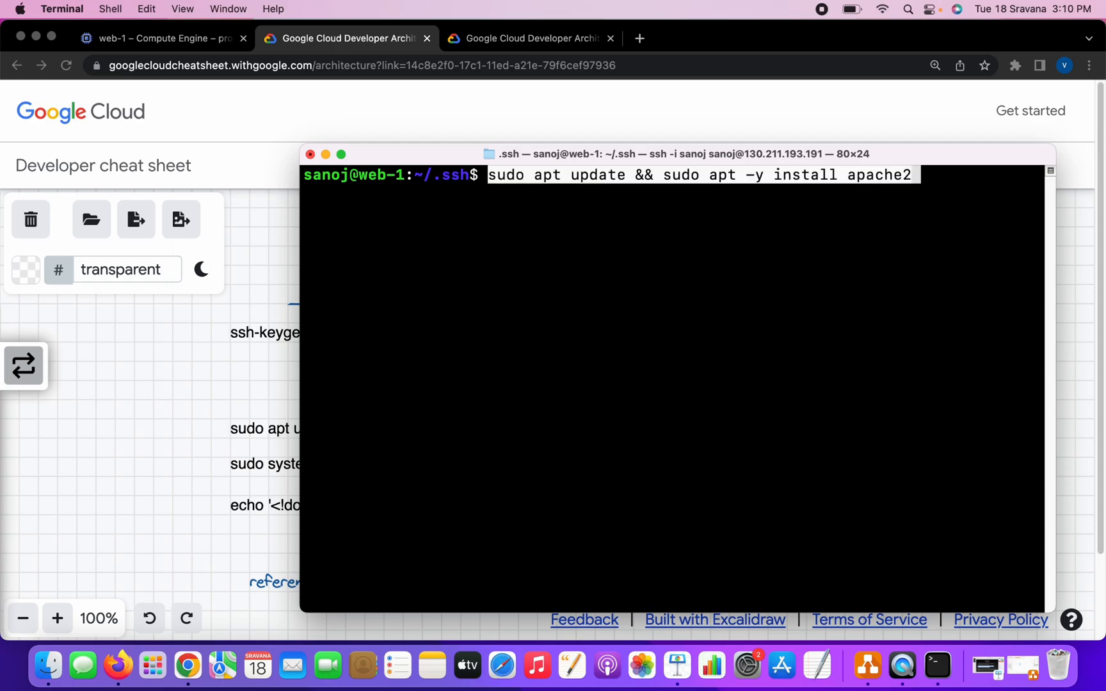
pyautogui.doubleClick(679, 251)
pyautogui.click(631, 172)
pyautogui.tripleClick(633, 175)
pyautogui.click(633, 175)
pyautogui.press('Return')
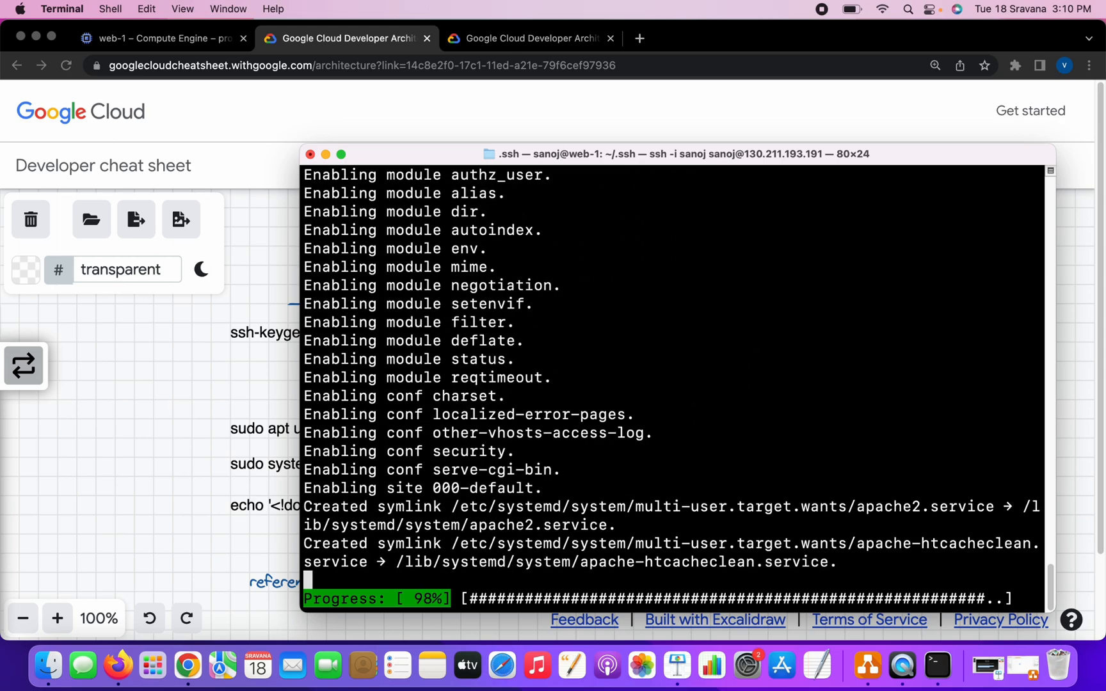
pyautogui.moveTo(542, 153); pyautogui.dragTo(731, 54)
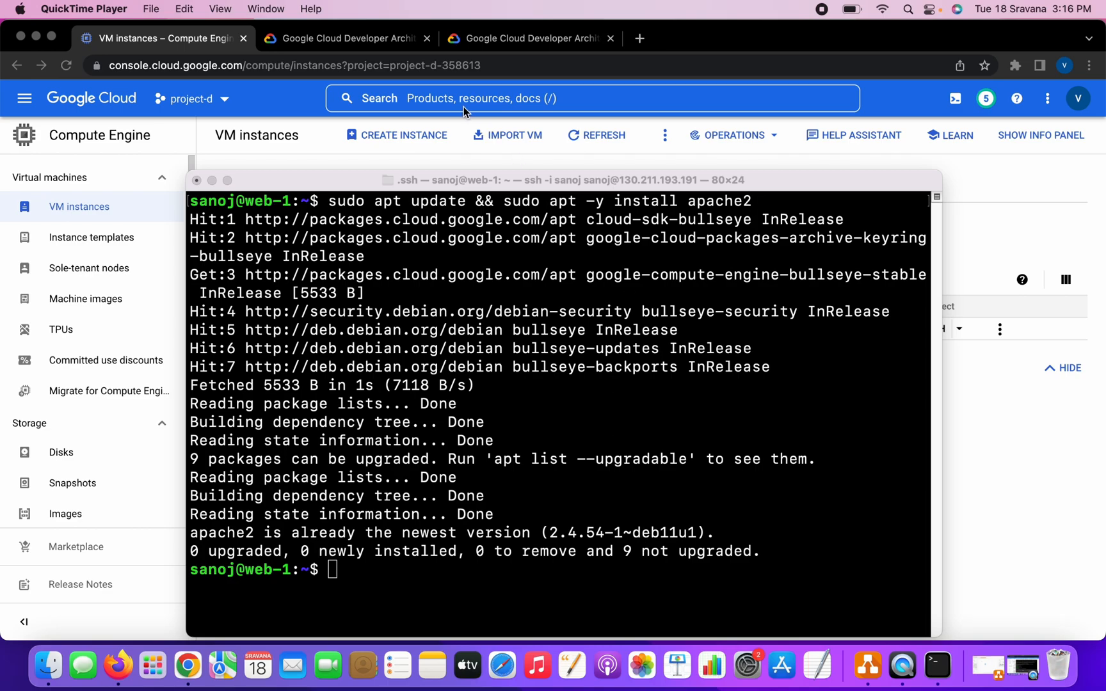
# - Copy the echo command that writes the Hello World! page to /var/www/html/index.html from the Developer cheat sheet in Chrome
pyautogui.click(358, 40)
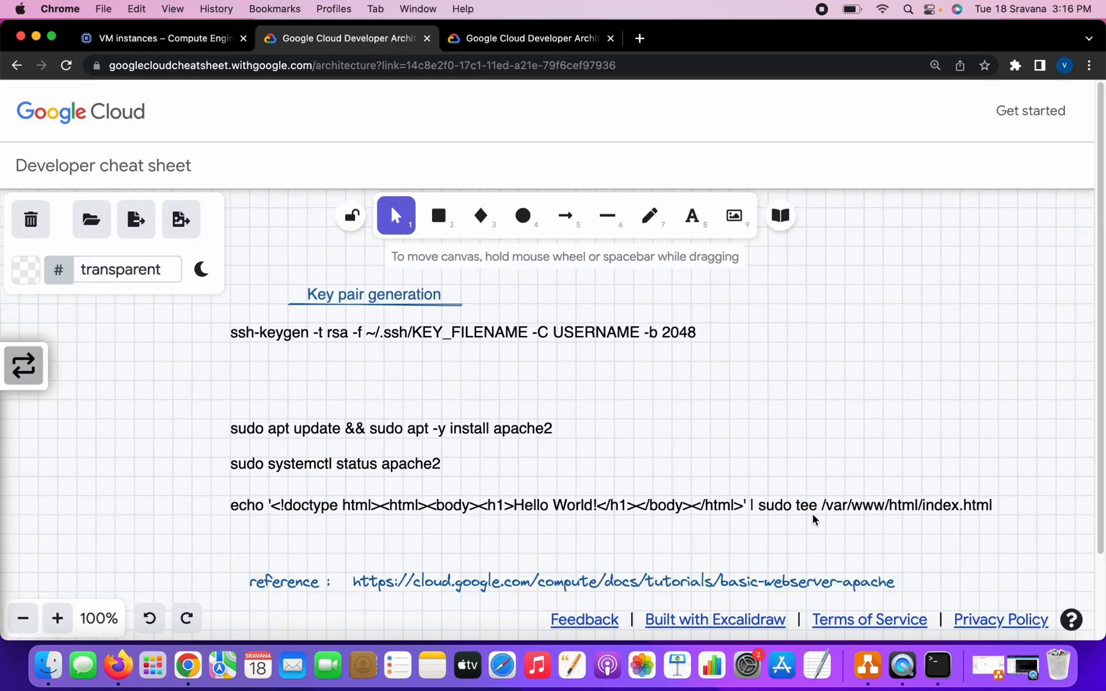
pyautogui.click(558, 510)
pyautogui.doubleClick(557, 509)
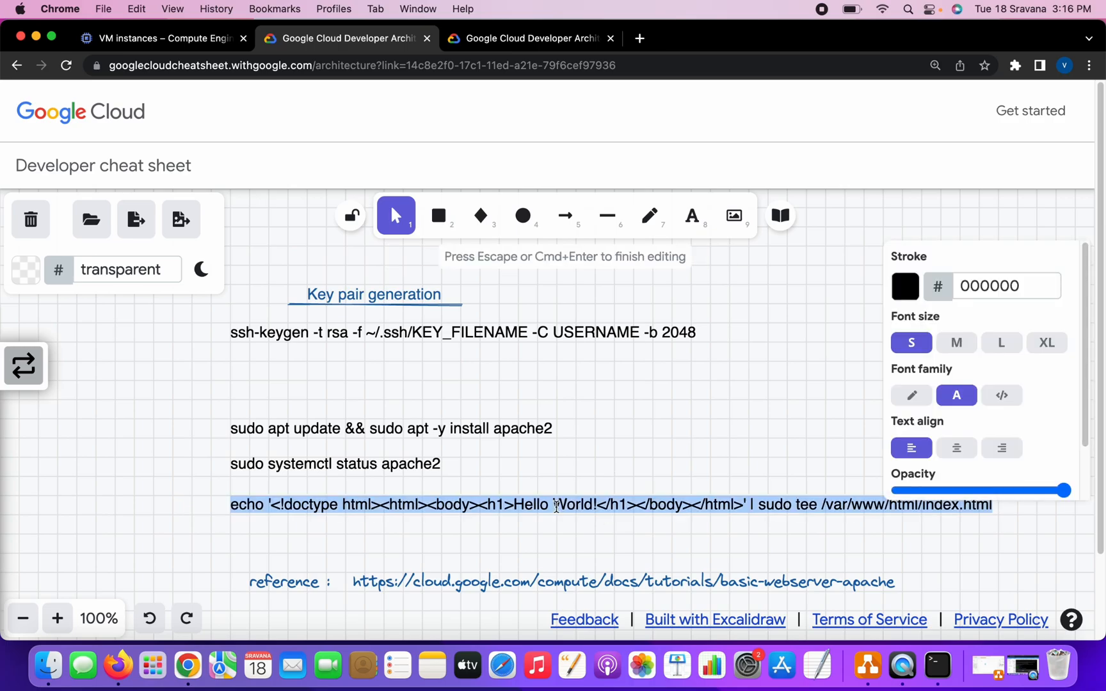
pyautogui.click(584, 505)
pyautogui.click(765, 464)
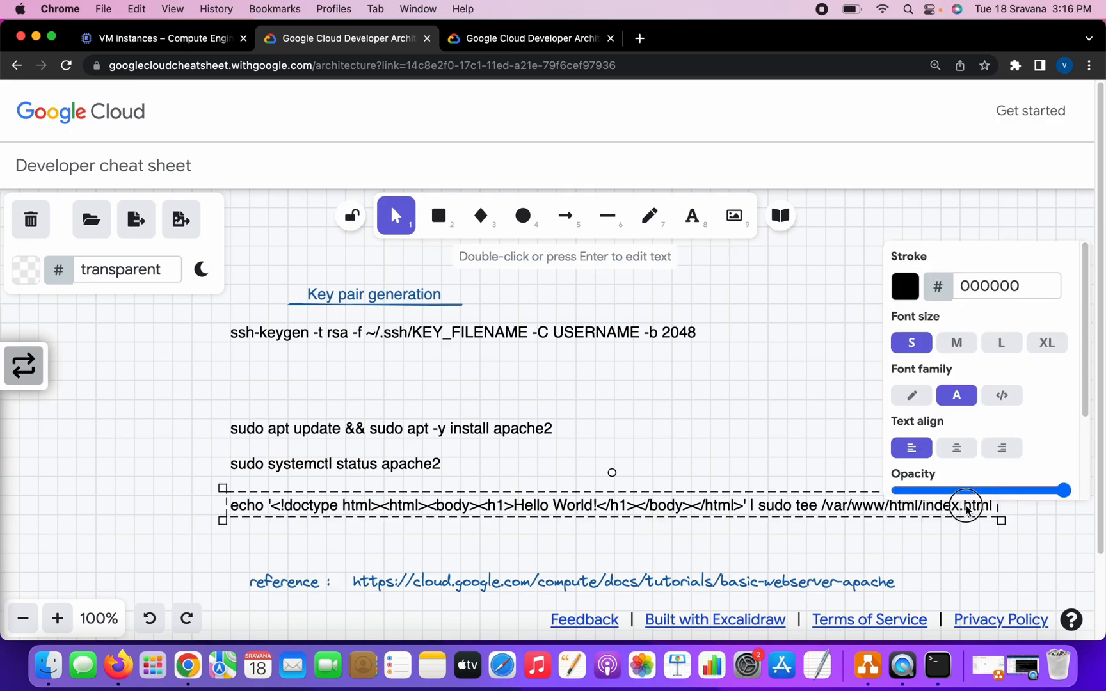
pyautogui.doubleClick(965, 506)
pyautogui.rightClick(871, 509)
pyautogui.click(596, 424)
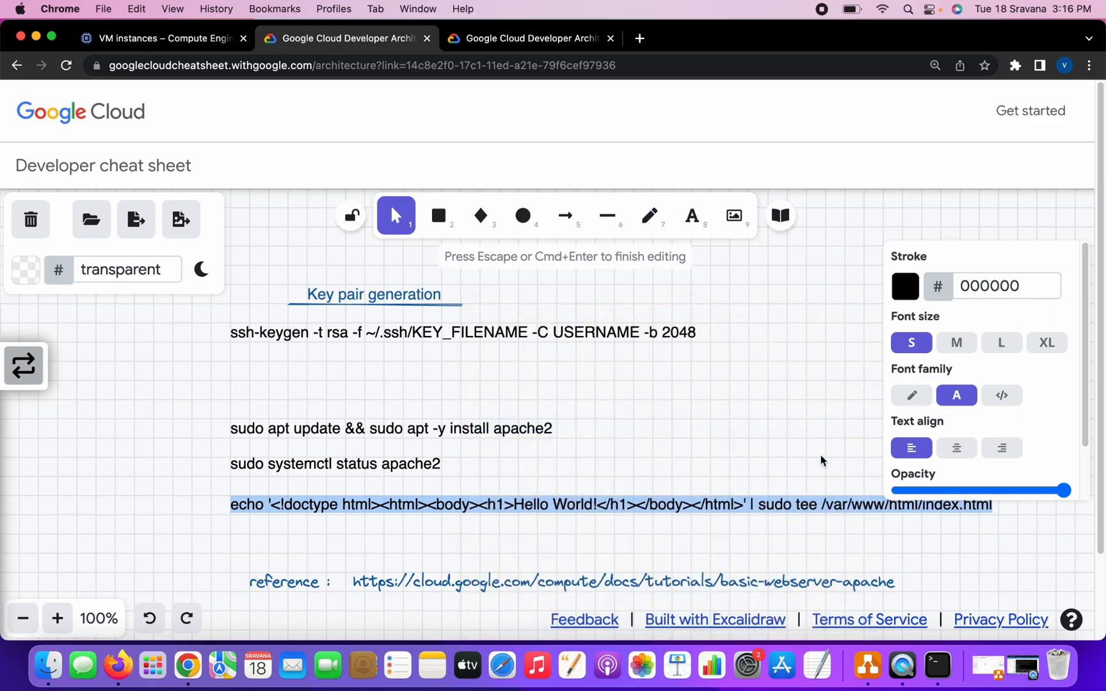
# - Switch to Terminal and run the copied echo command to write the Hello World! page to /var/www/html/index.html
pyautogui.click(938, 665)
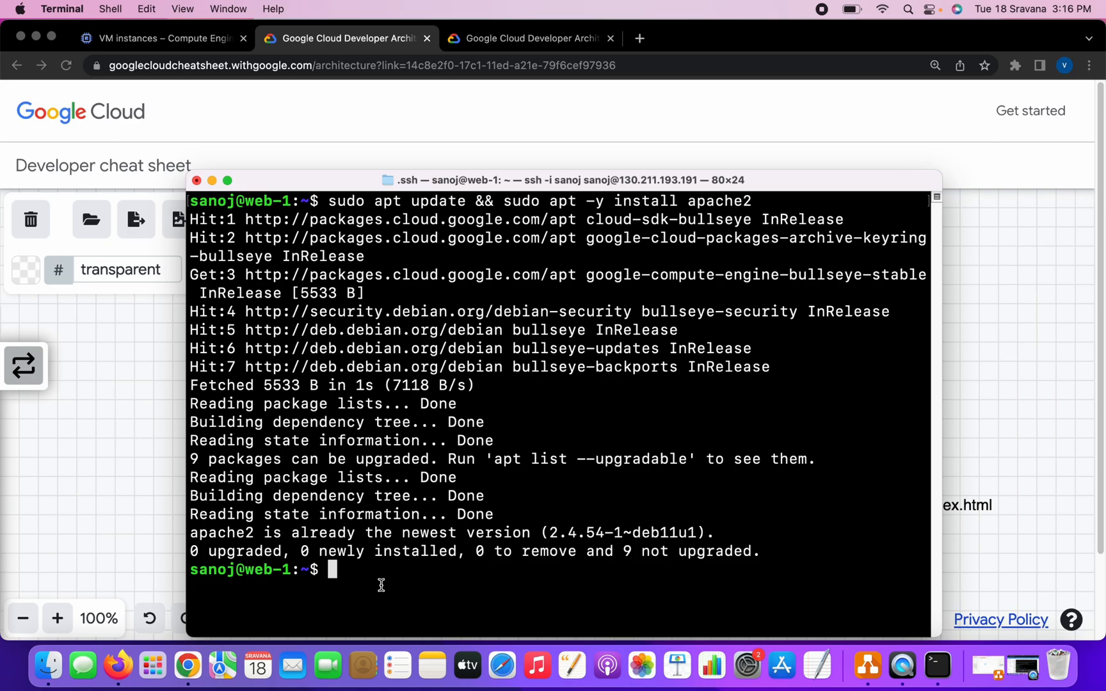
pyautogui.press('super+v')
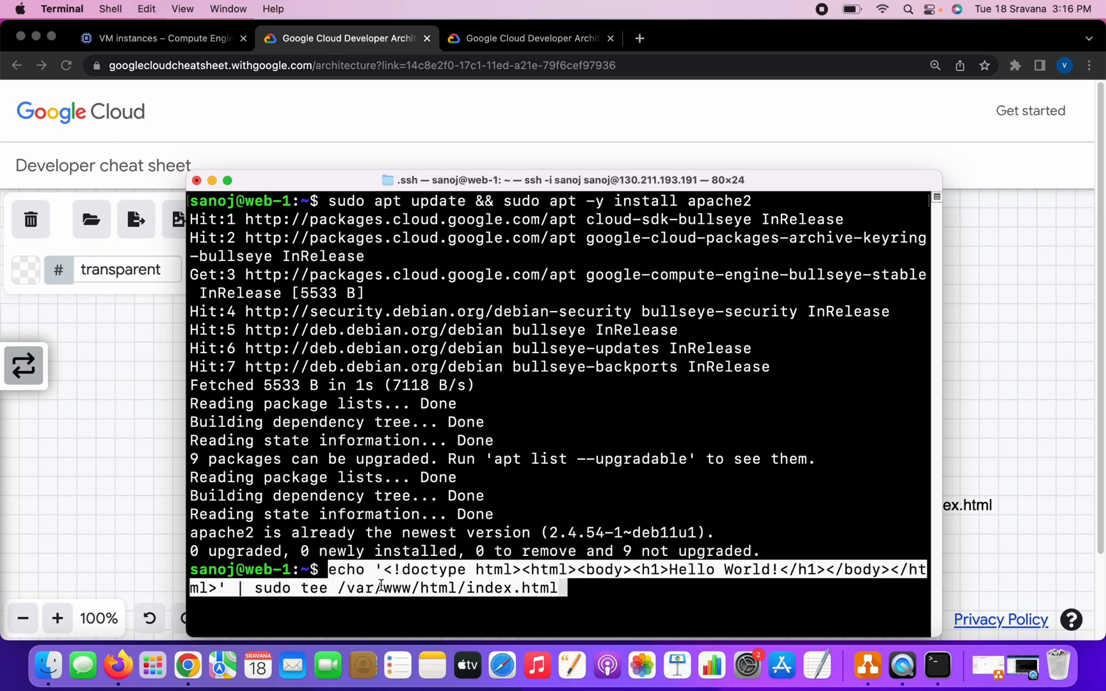
pyautogui.press('Return')
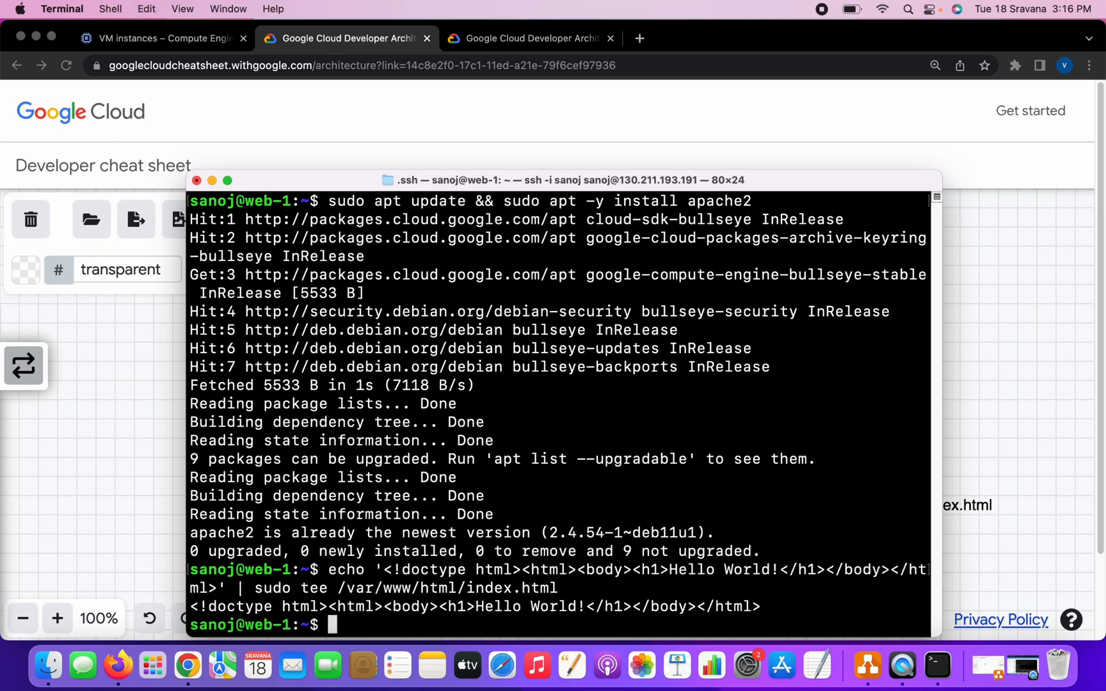
# - Copy the command "sudo systemctl status apache2" from the Developer cheat sheet in Chrome
pyautogui.click(144, 587)
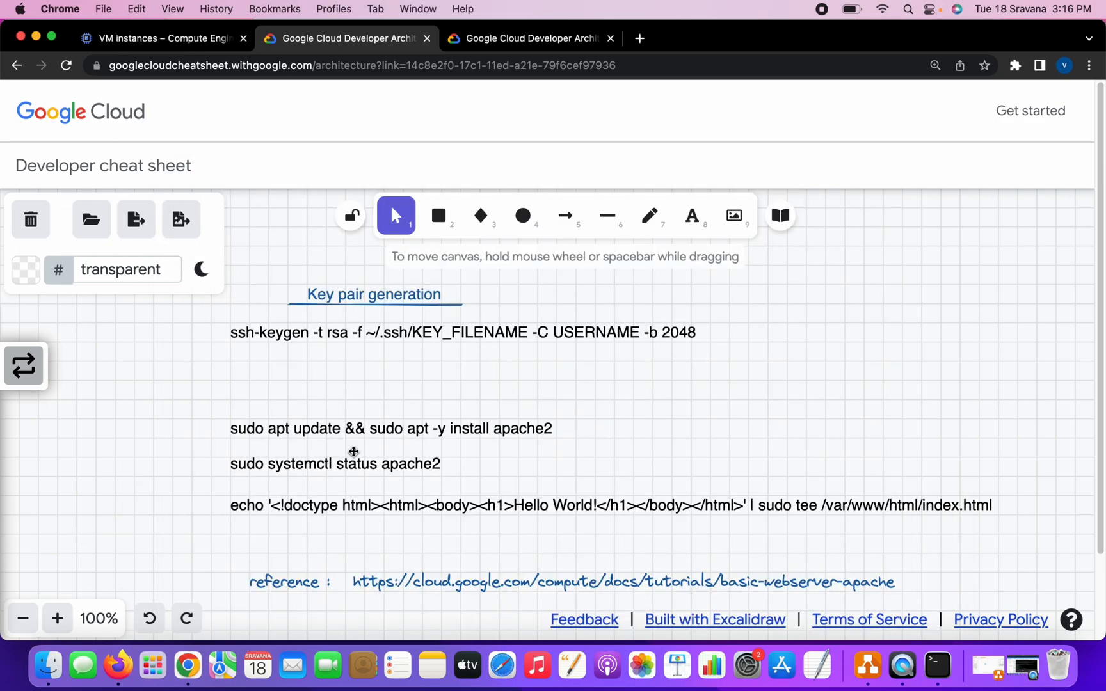
pyautogui.doubleClick(341, 461)
pyautogui.click(340, 460)
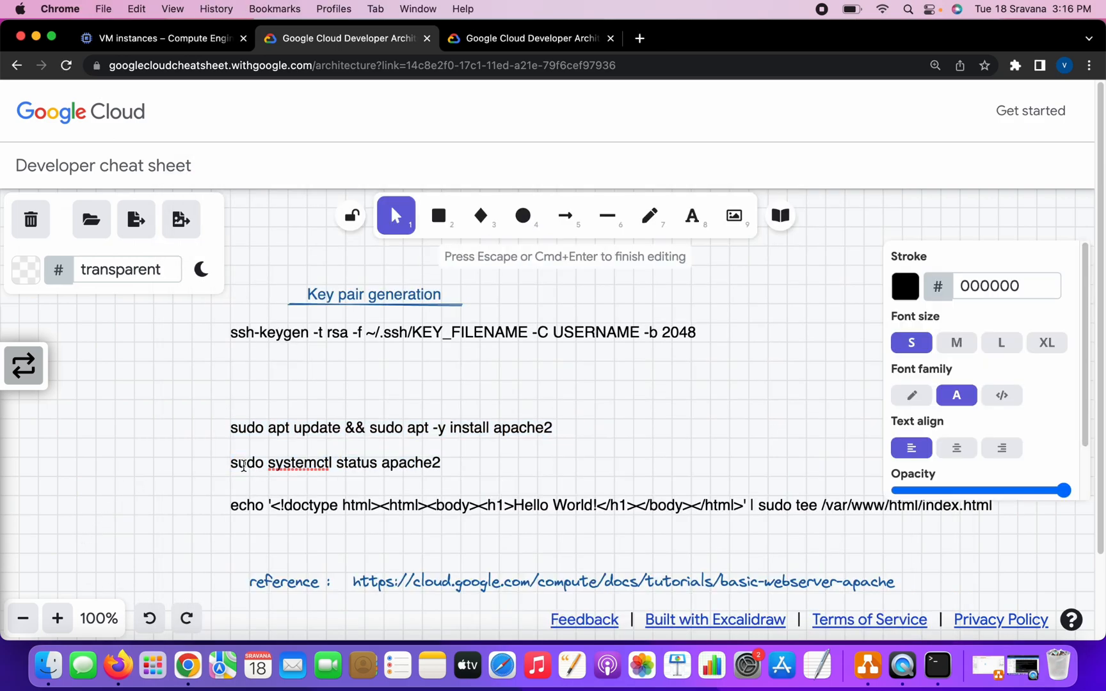
pyautogui.moveTo(231, 462); pyautogui.dragTo(438, 461)
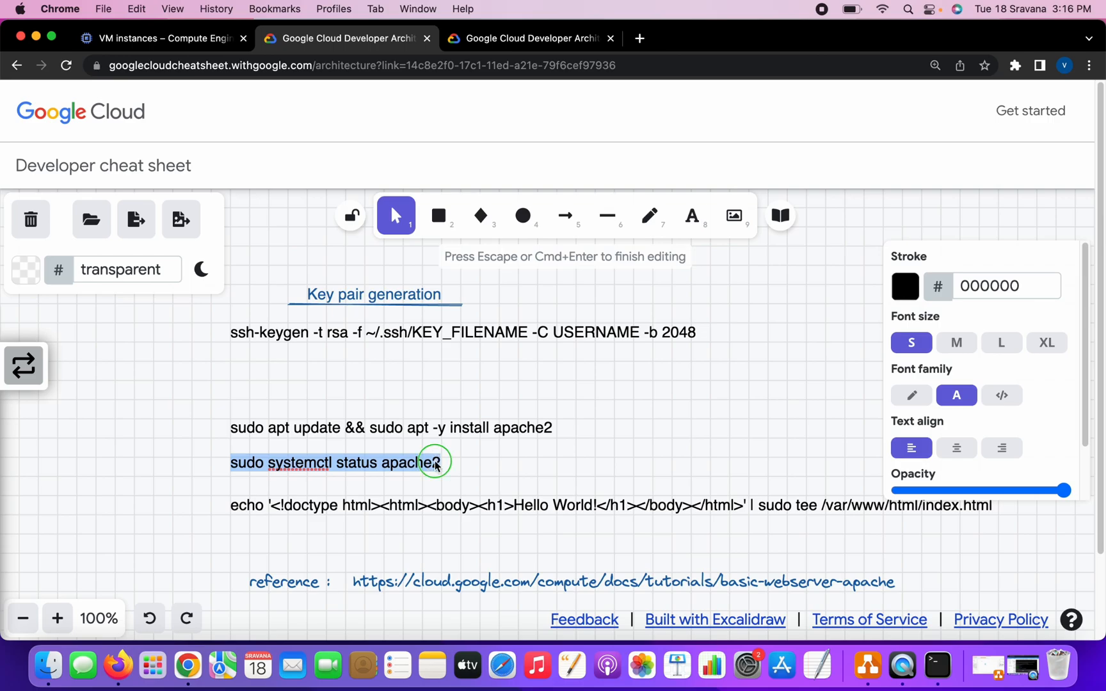
pyautogui.rightClick(438, 461)
pyautogui.click(455, 428)
# - Switch to Terminal, check the apache2 service status with the copied command, then exit the output and clear the screen
pyautogui.click(937, 665)
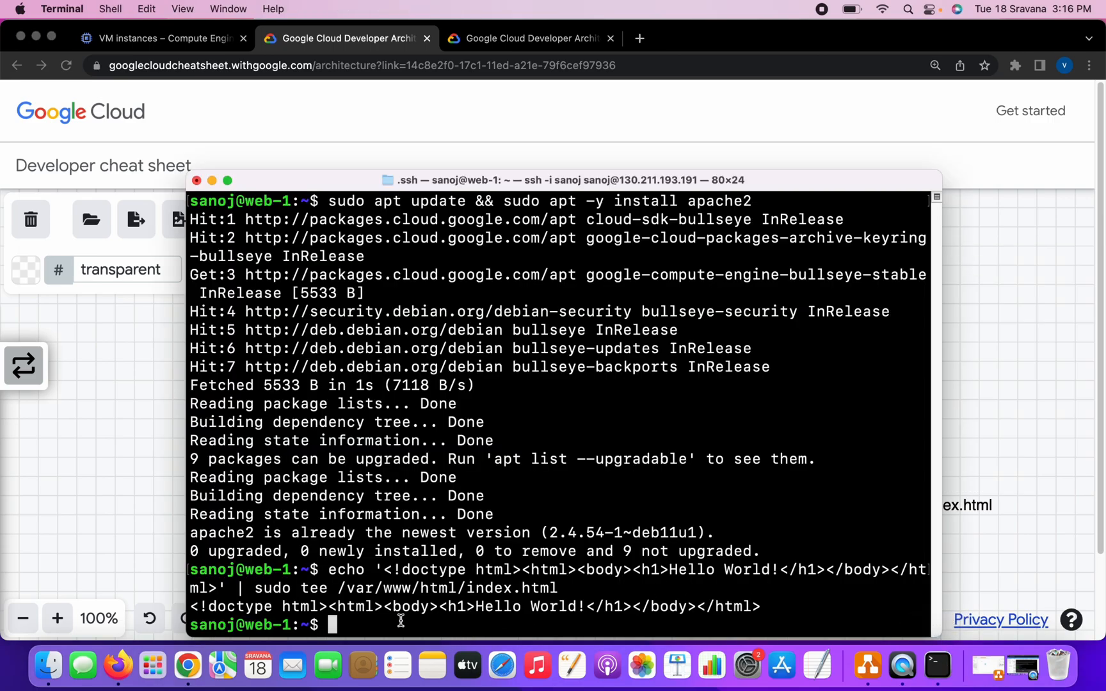
pyautogui.press('super+v')
pyautogui.press('Return')
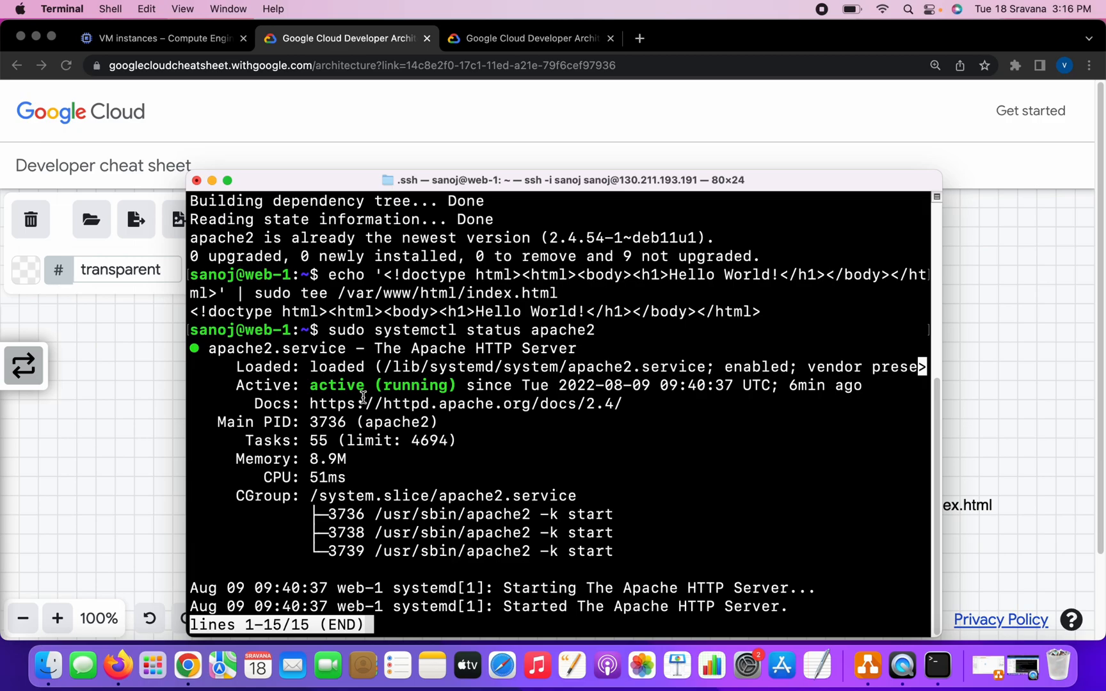
pyautogui.press('q')
pyautogui.hotkey('ctrl', 'c')
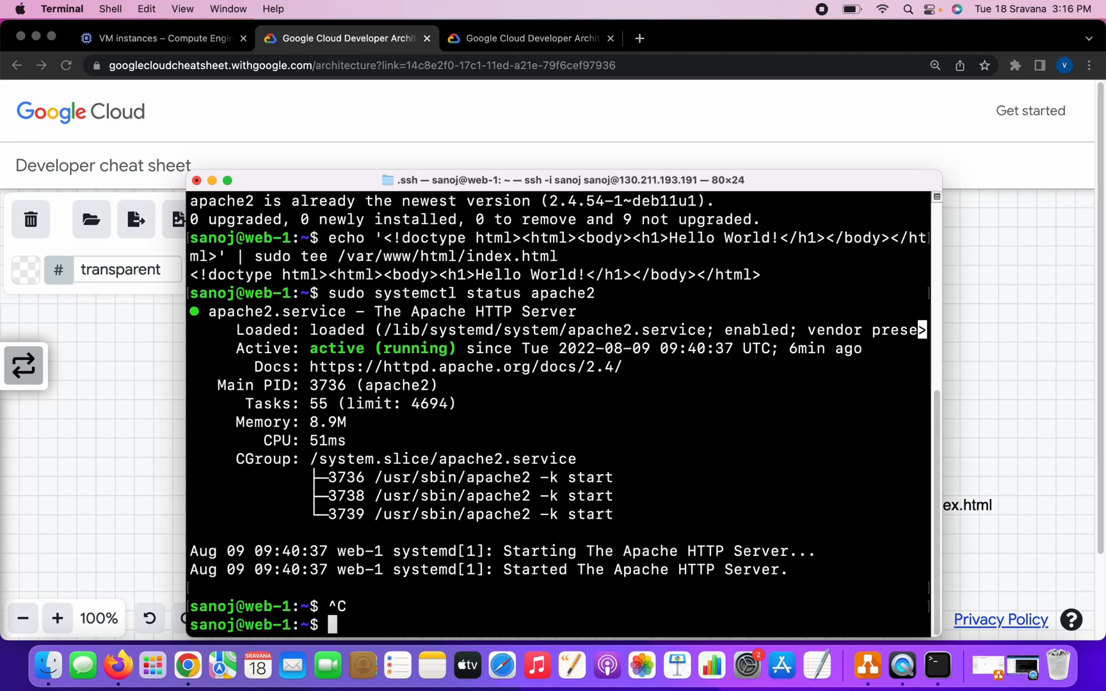
pyautogui.write('clear')
pyautogui.press('Return')
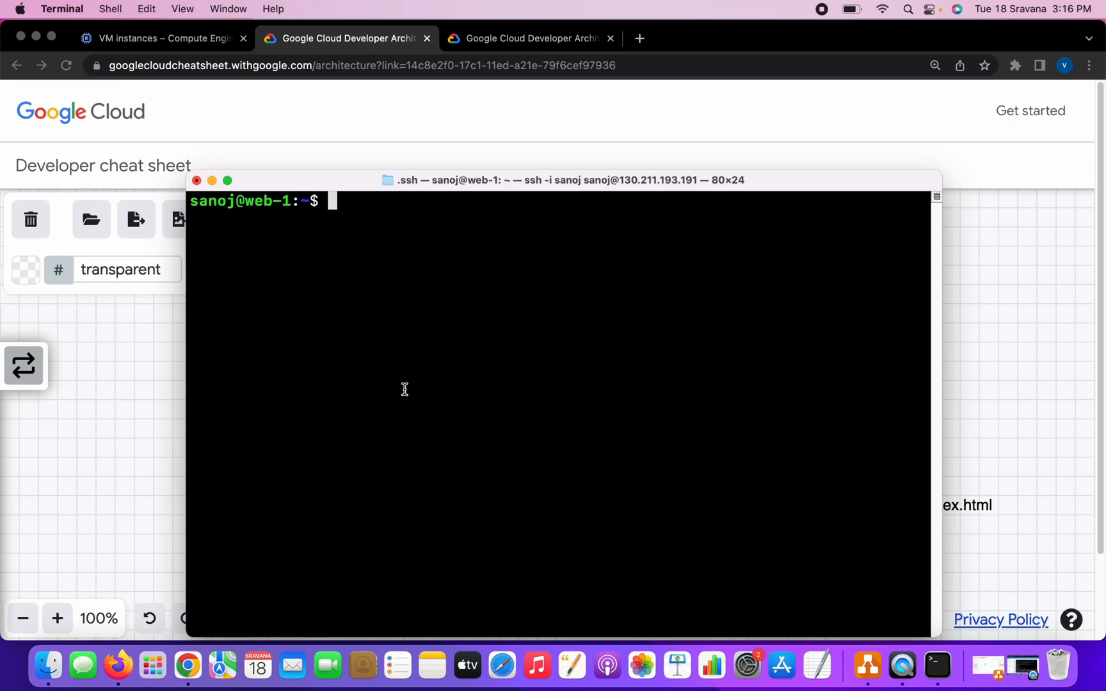
pyautogui.click(212, 181)
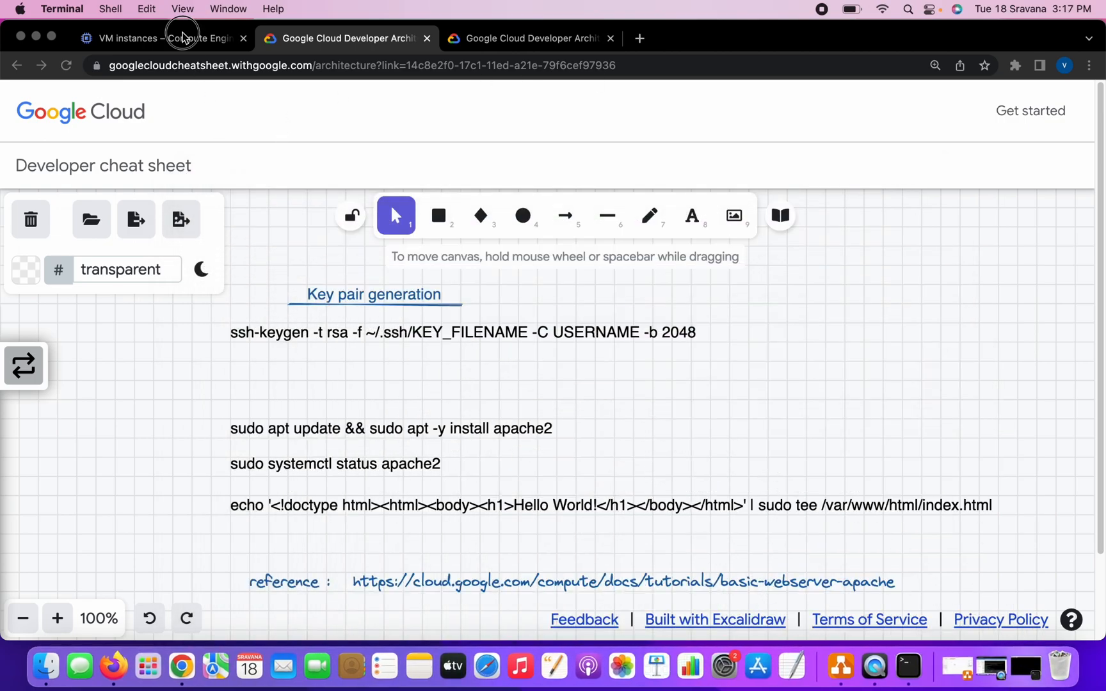
pyautogui.click(182, 40)
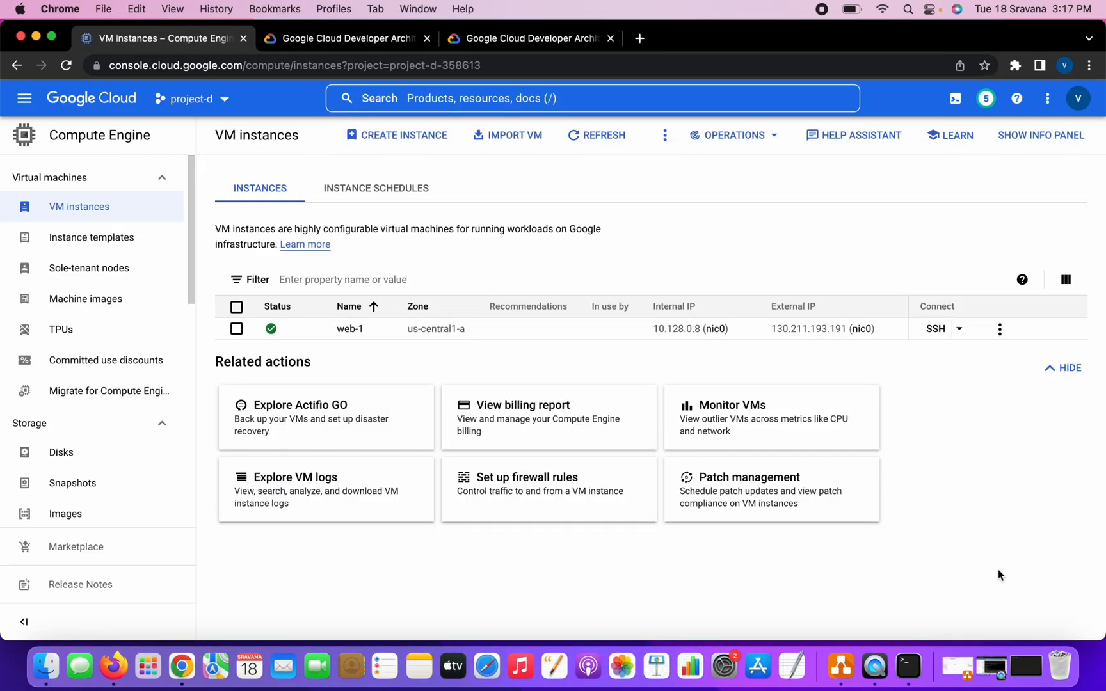
pyautogui.click(1027, 668)
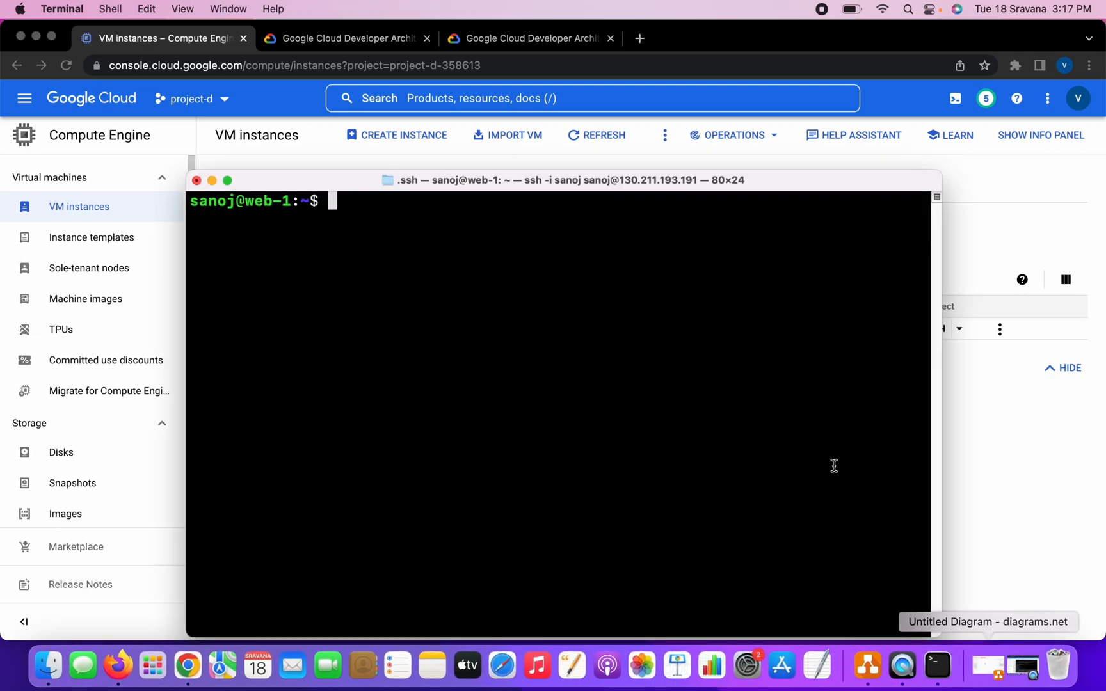
# - Move the Terminal window aside and copy the path /var/www/html/index.html from the echo command on the cheat sheet in Chrome
pyautogui.click(482, 242)
pyautogui.moveTo(512, 180); pyautogui.dragTo(763, 215)
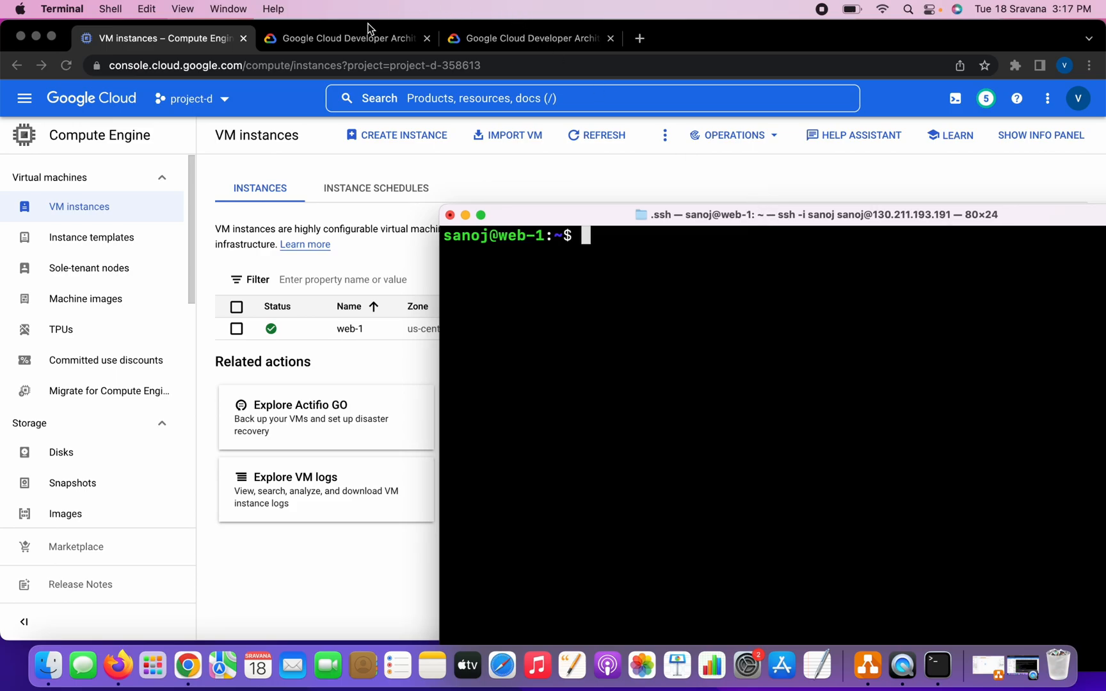
pyautogui.click(353, 40)
pyautogui.click(798, 509)
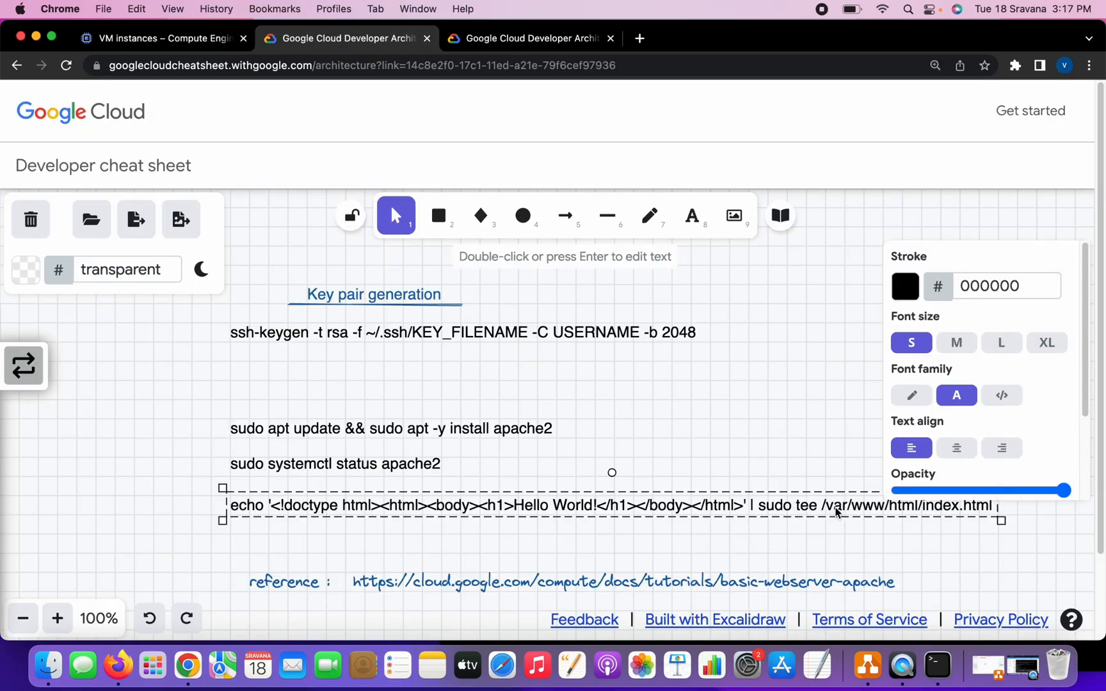
pyautogui.doubleClick(822, 505)
pyautogui.click(824, 506)
pyautogui.moveTo(824, 505); pyautogui.dragTo(1000, 508)
pyautogui.rightClick(964, 505)
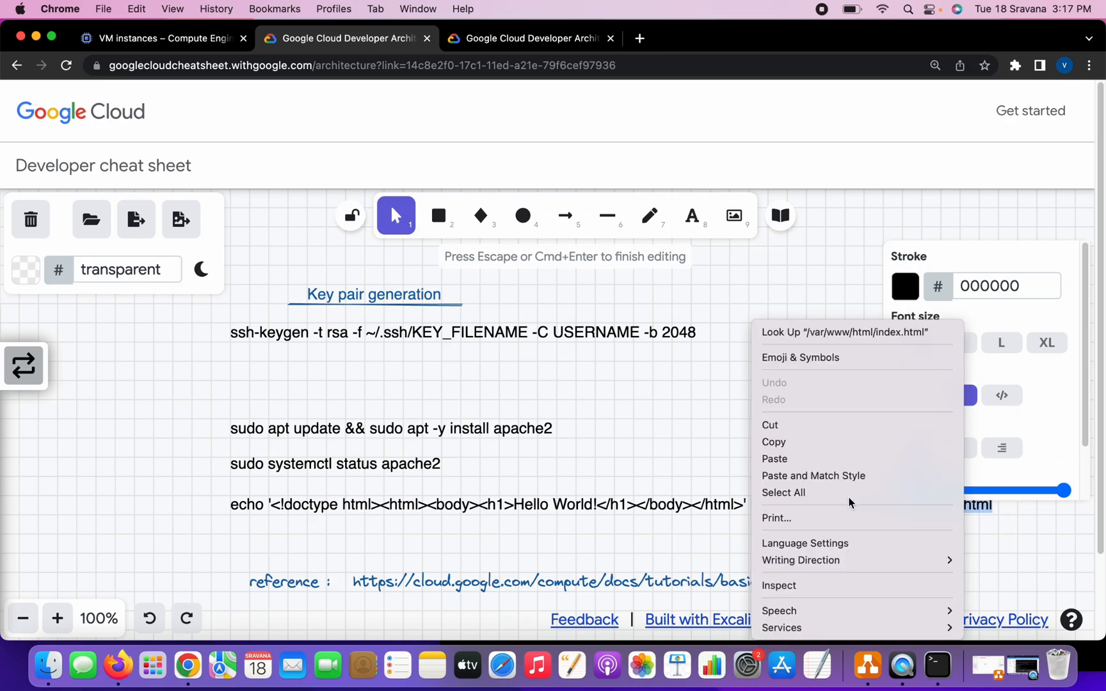
pyautogui.click(808, 440)
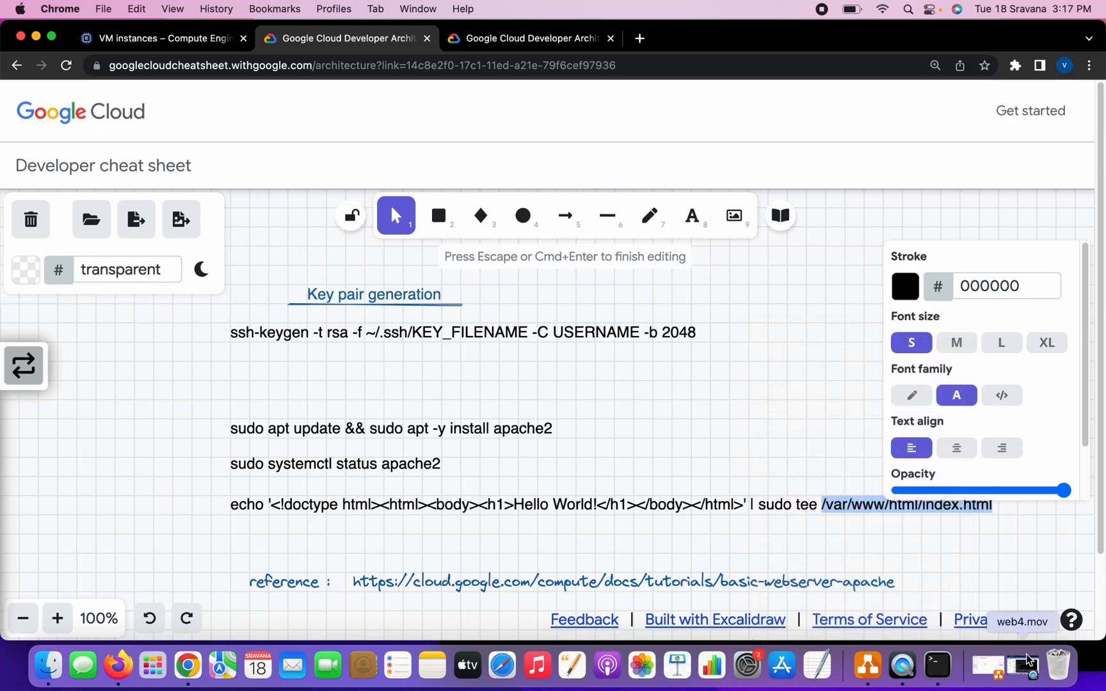
# - Switch to Terminal and change to the directory /var/www/html, trimming the copied path to leave out index.html and the stray paste characters
pyautogui.click(937, 666)
pyautogui.write('cd')
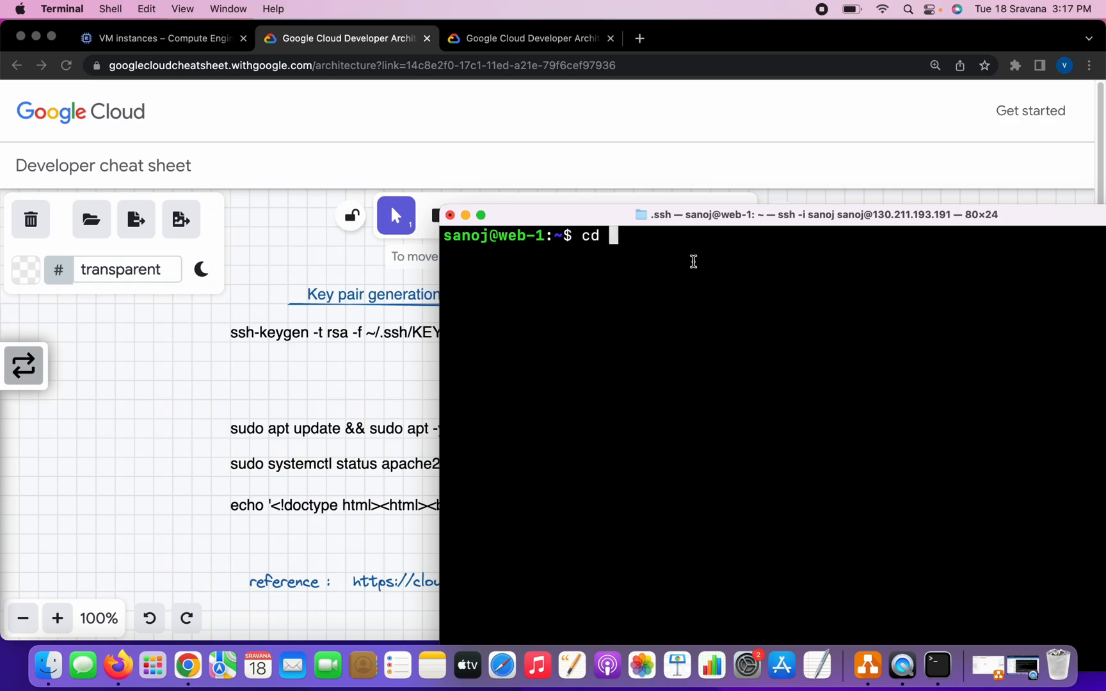
pyautogui.press('super+v')
pyautogui.press('Left')
pyautogui.press('Left')
pyautogui.press('Left')
pyautogui.press('Left')
pyautogui.press('Left')
pyautogui.press('Left')
pyautogui.press('Left')
pyautogui.press('Left')
pyautogui.press('Left')
pyautogui.press('Left')
pyautogui.press('Left')
pyautogui.press('Left')
pyautogui.press('Left')
pyautogui.press('Left')
pyautogui.press('Left')
pyautogui.press('Left')
pyautogui.press('Left')
pyautogui.press('Left')
pyautogui.press('Left')
pyautogui.press('Left')
pyautogui.press('Left')
pyautogui.press('Left')
pyautogui.press('Left')
pyautogui.press('Left')
pyautogui.press('Left')
pyautogui.press('Left')
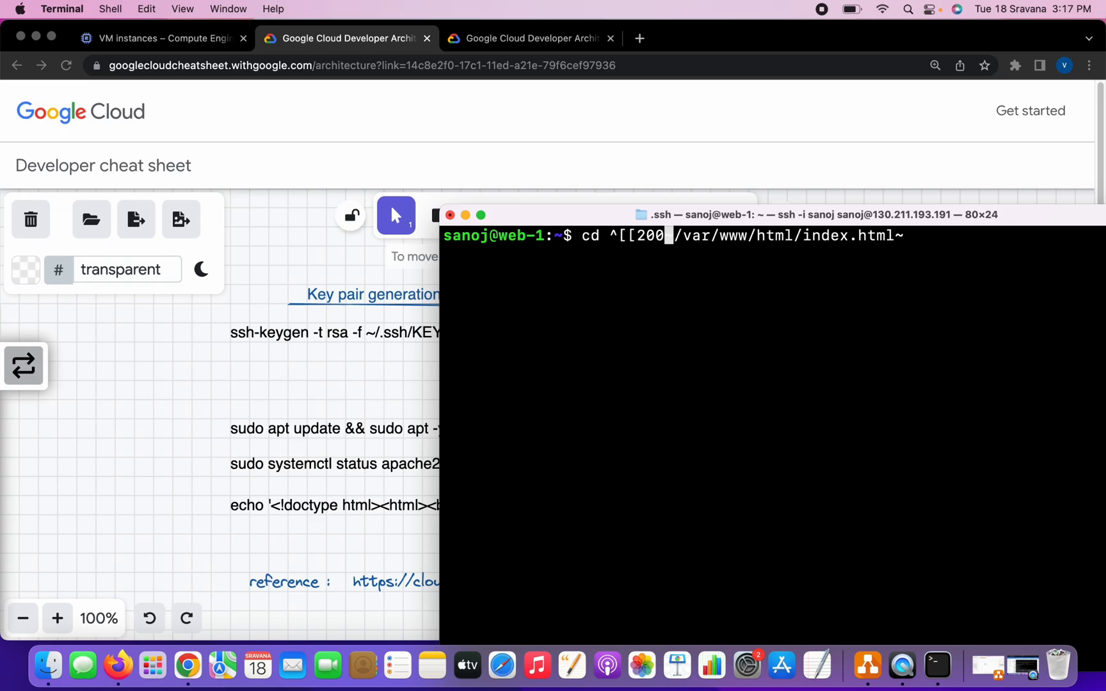
pyautogui.press('Delete')
pyautogui.press('BackSpace')
pyautogui.press('BackSpace')
pyautogui.press('BackSpace')
pyautogui.press('BackSpace')
pyautogui.press('BackSpace')
pyautogui.press('BackSpace')
pyautogui.press('BackSpace')
pyautogui.press('BackSpace')
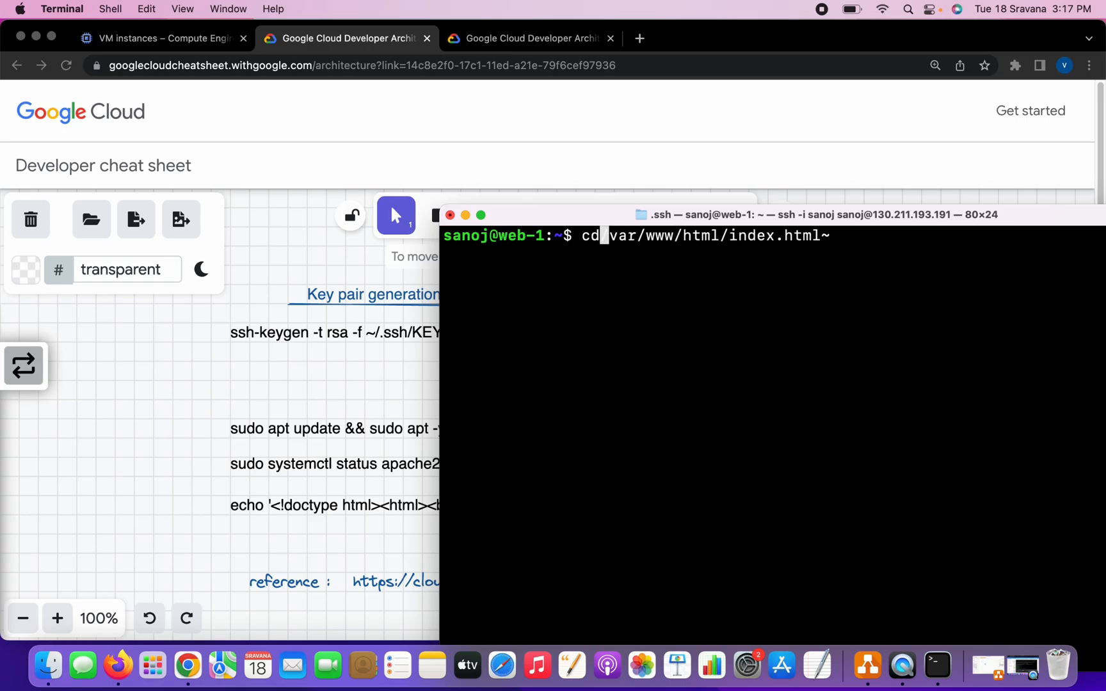
pyautogui.write('d')
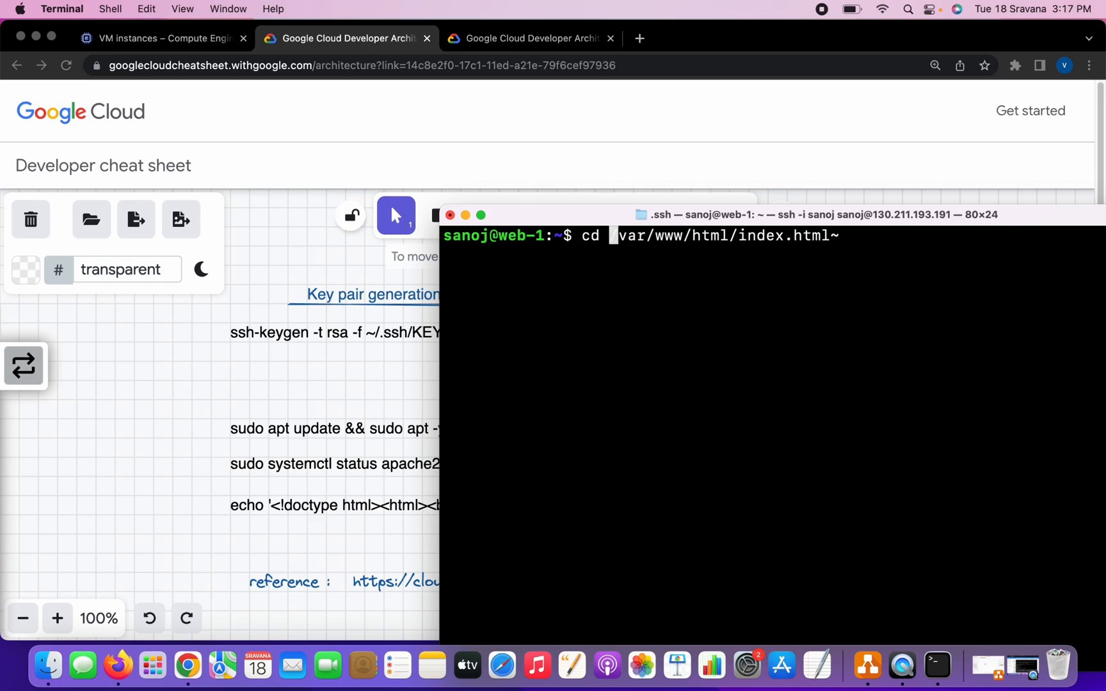
pyautogui.press('Right')
pyautogui.press('Right')
pyautogui.press('Right')
pyautogui.press('Right')
pyautogui.press('Right')
pyautogui.press('Right')
pyautogui.press('Right')
pyautogui.press('Right')
pyautogui.press('Right')
pyautogui.press('Right')
pyautogui.press('Right')
pyautogui.press('Right')
pyautogui.press('Right')
pyautogui.press('Right')
pyautogui.press('Right')
pyautogui.press('Right')
pyautogui.press('Right')
pyautogui.press('Right')
pyautogui.press('Right')
pyautogui.press('Right')
pyautogui.press('Right')
pyautogui.press('Right')
pyautogui.press('Right')
pyautogui.press('Right')
pyautogui.press('Right')
pyautogui.press('BackSpace')
pyautogui.press('BackSpace')
pyautogui.press('BackSpace')
pyautogui.press('BackSpace')
pyautogui.press('BackSpace')
pyautogui.press('BackSpace')
pyautogui.press('BackSpace')
pyautogui.press('BackSpace')
pyautogui.press('BackSpace')
pyautogui.press('BackSpace')
pyautogui.press('BackSpace')
pyautogui.press('BackSpace')
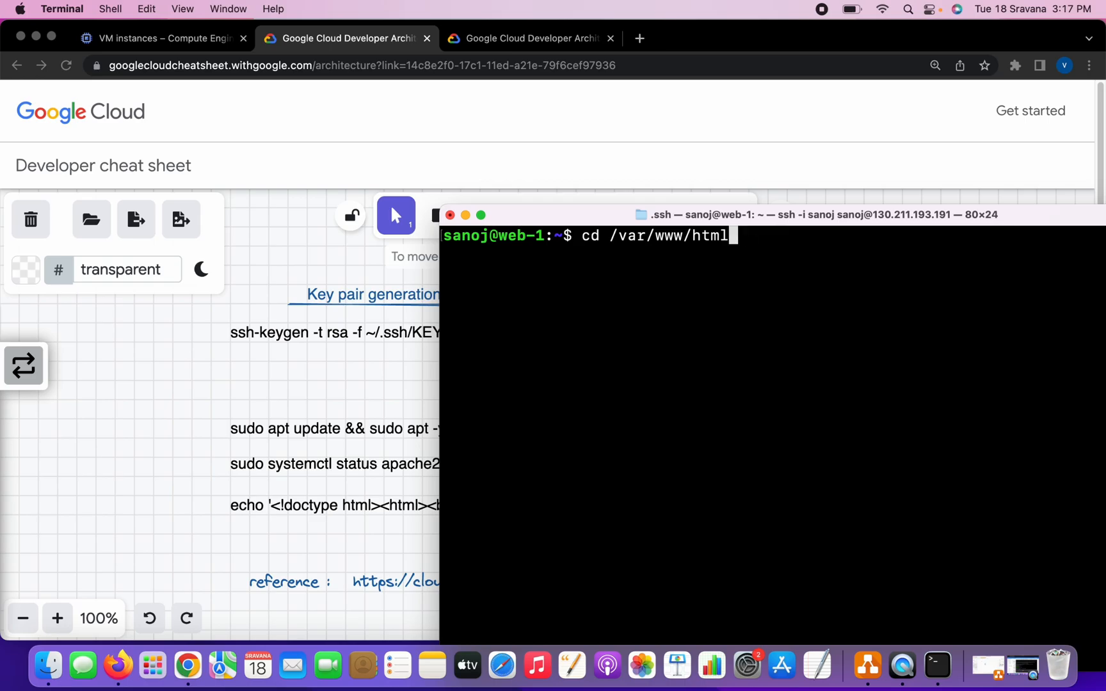
pyautogui.press('Return')
# - List the files in /var/www/html and print the contents of index.html
pyautogui.write('ls')
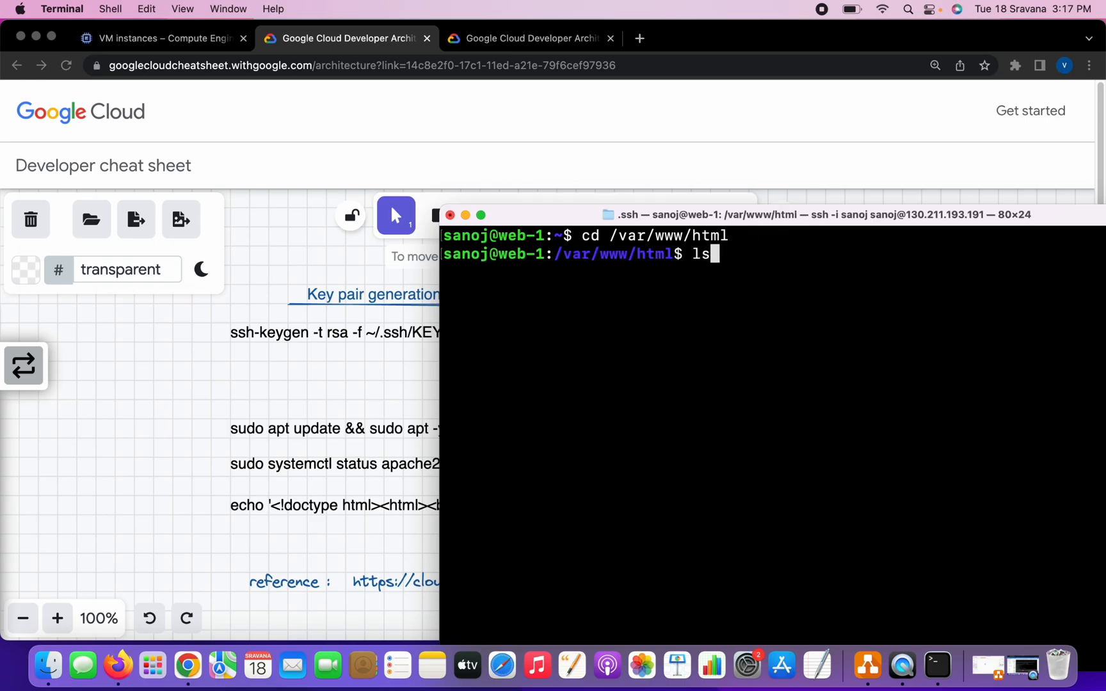
pyautogui.press('Return')
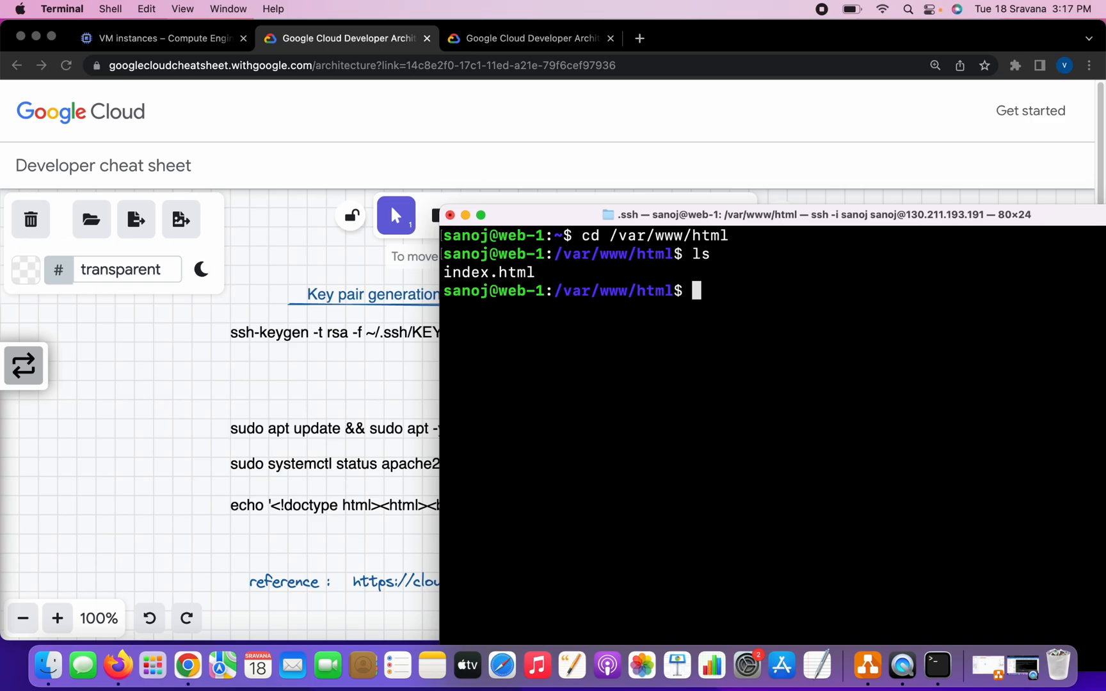
pyautogui.write('cat in')
pyautogui.press('Tab')
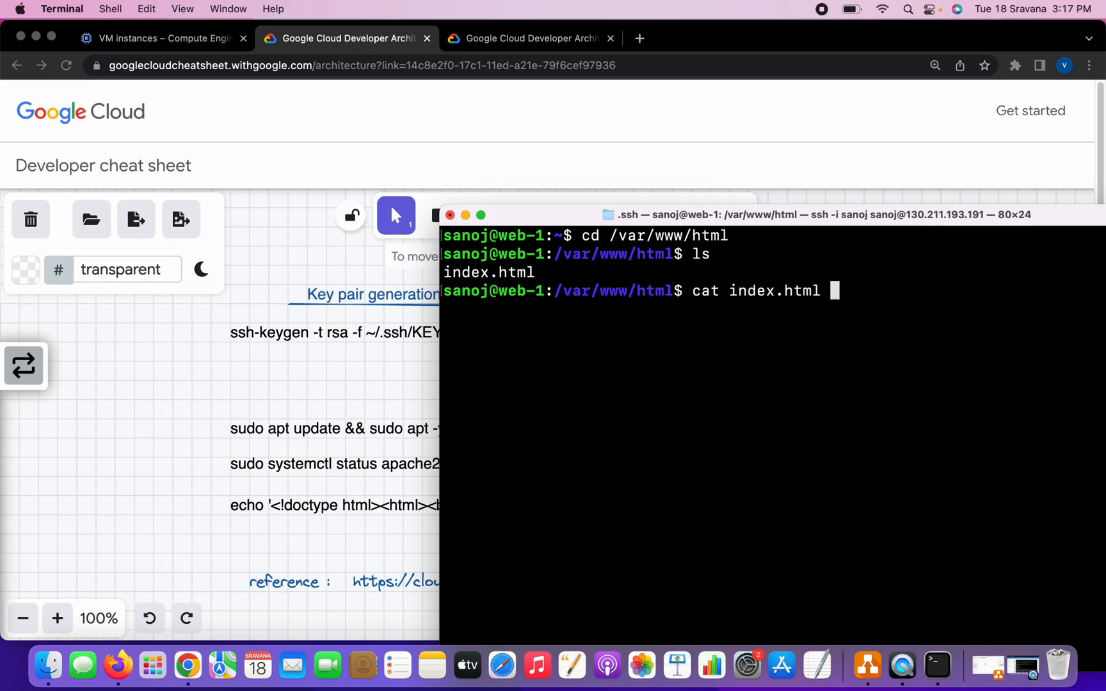
pyautogui.press('Return')
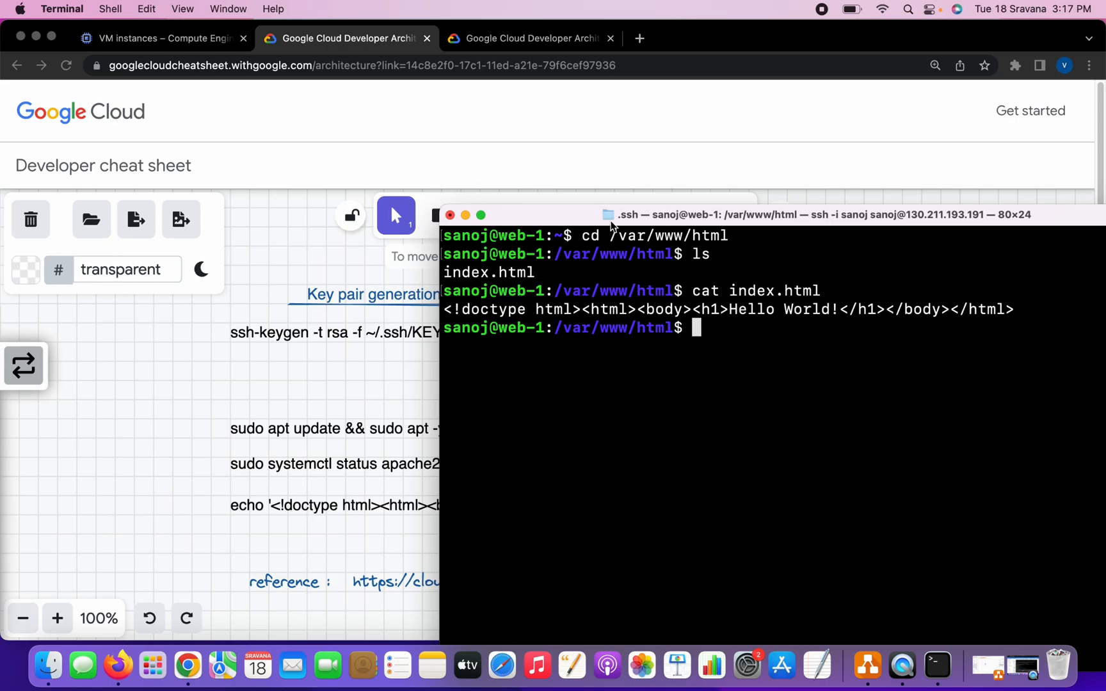
# - Minimise Terminal, copy web-1's external IP address from the VM instances list in Chrome and load 130.211.193.191 in a new tab
pyautogui.moveTo(616, 221); pyautogui.dragTo(751, 211)
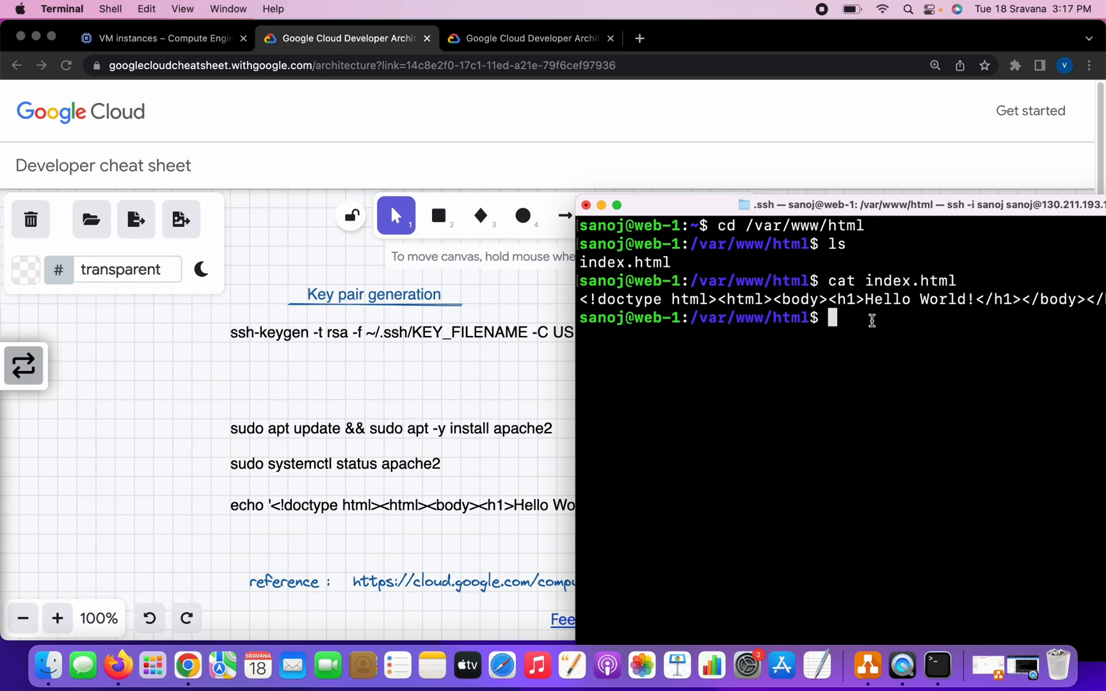
pyautogui.moveTo(839, 204); pyautogui.dragTo(696, 190)
pyautogui.click(457, 193)
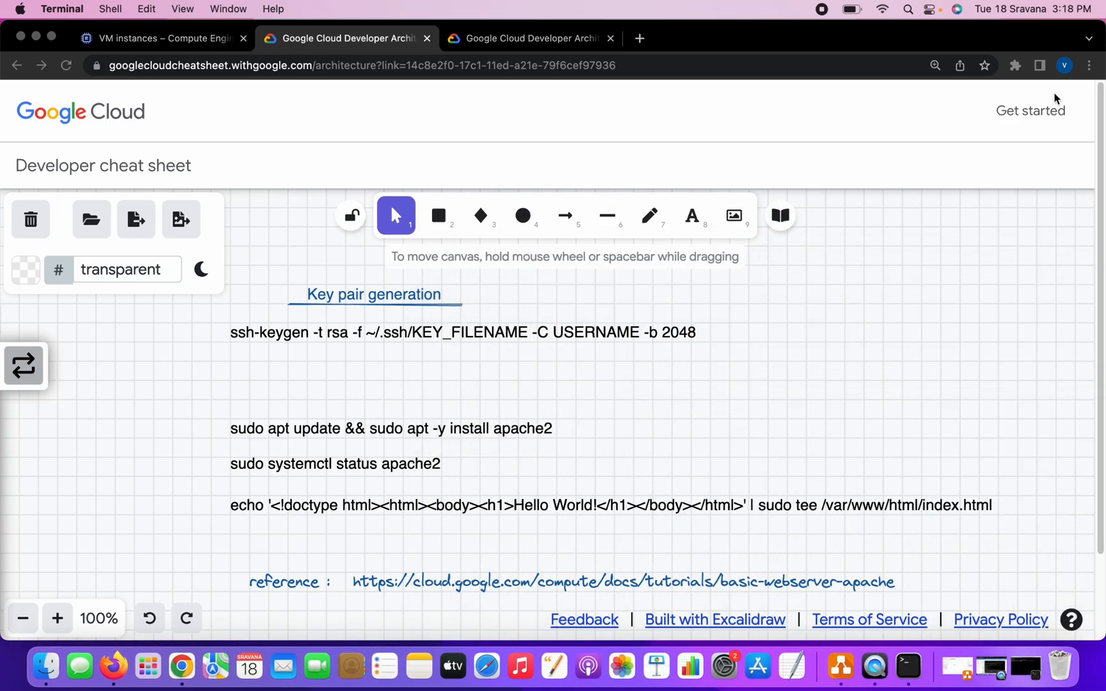
pyautogui.click(188, 41)
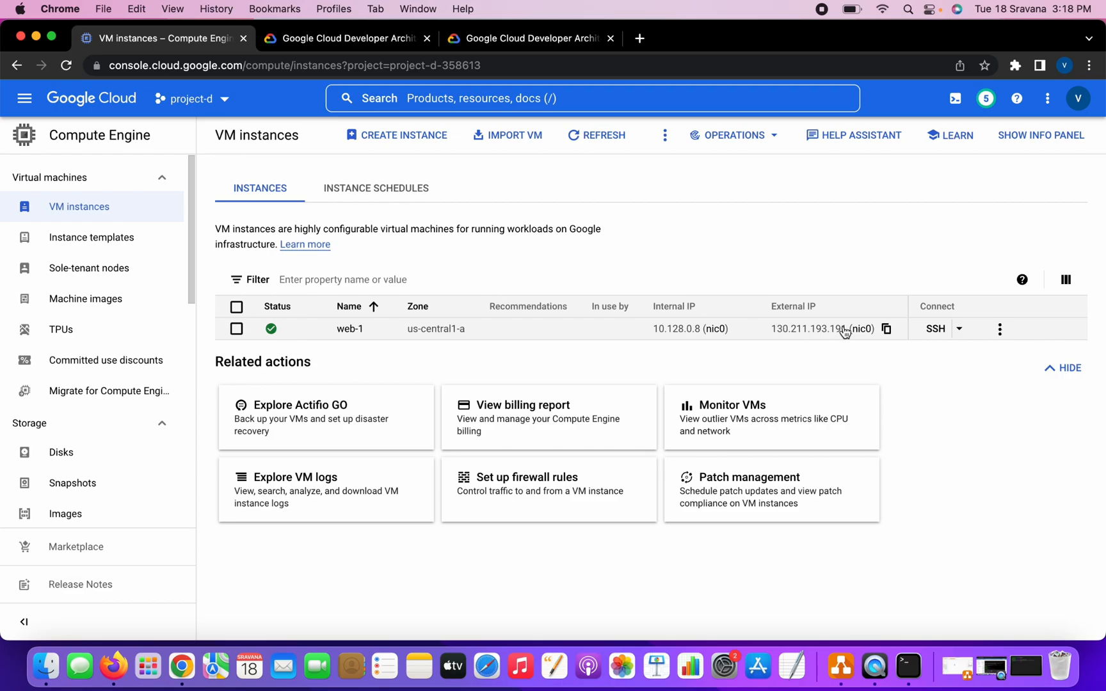
pyautogui.click(888, 329)
pyautogui.click(641, 41)
pyautogui.click(600, 68)
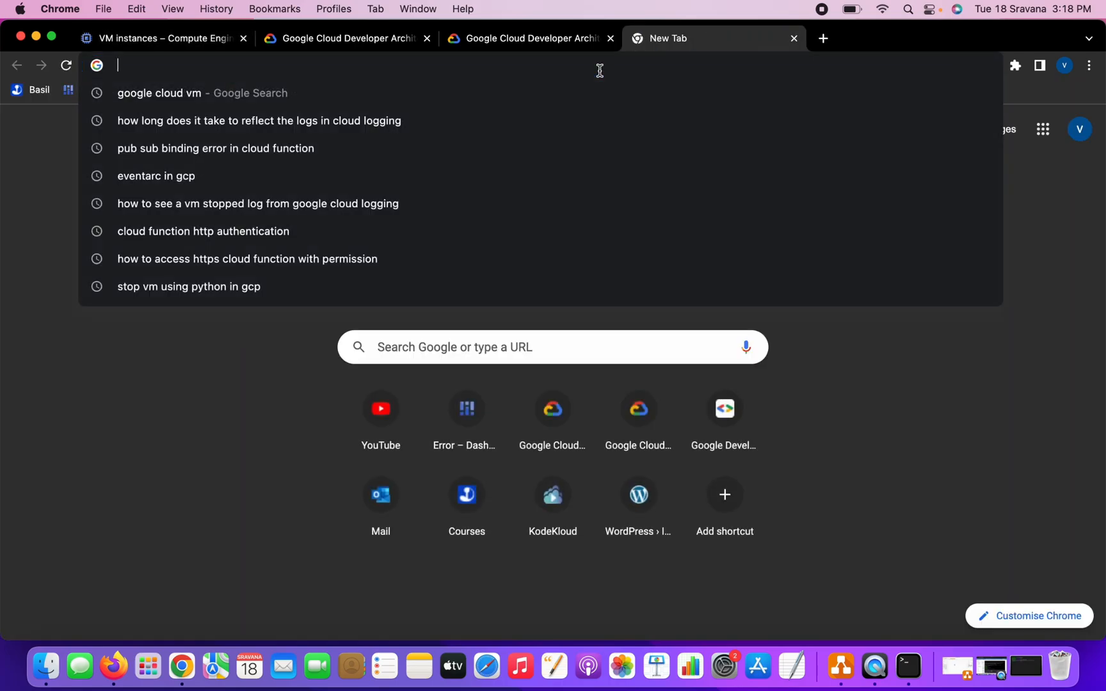
pyautogui.press('super+v')
pyautogui.press('Return')
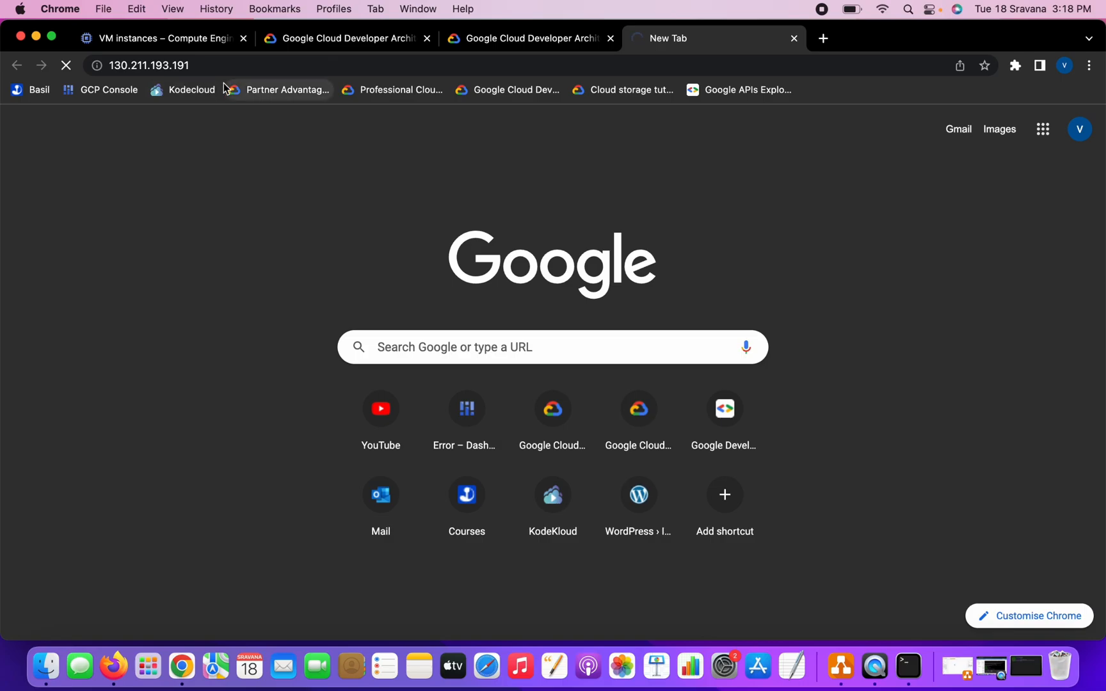
# - Return to the VM instances list in the Compute Engine tab and open the details page of the web-1 instance
pyautogui.click(184, 49)
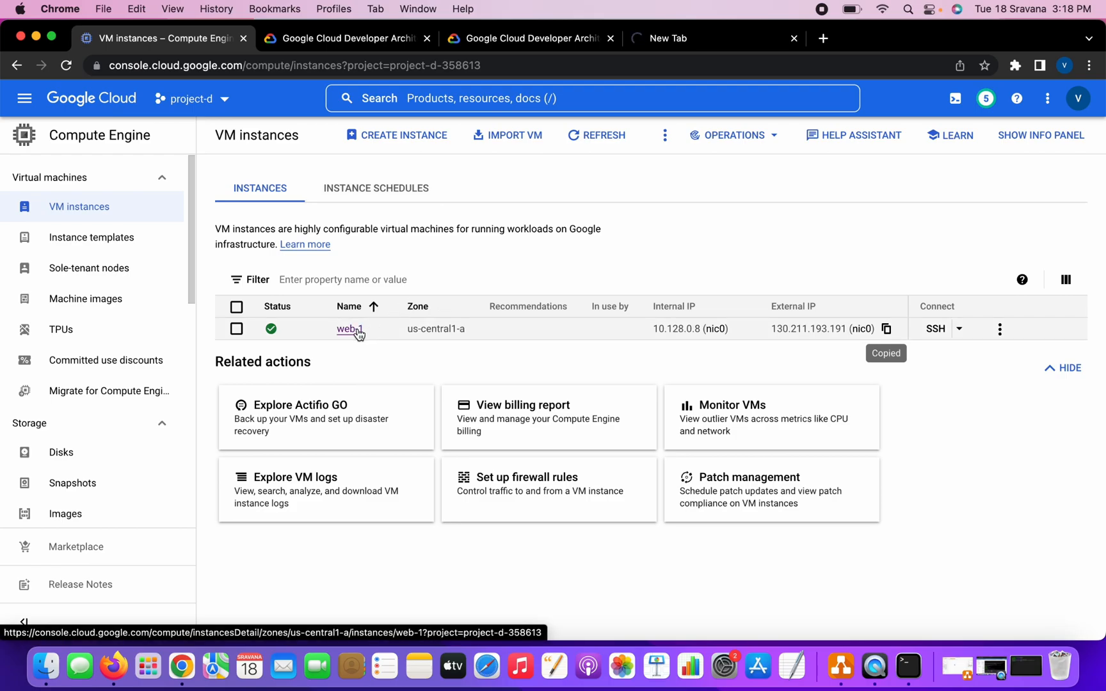
pyautogui.moveTo(191, 289); pyautogui.dragTo(186, 389)
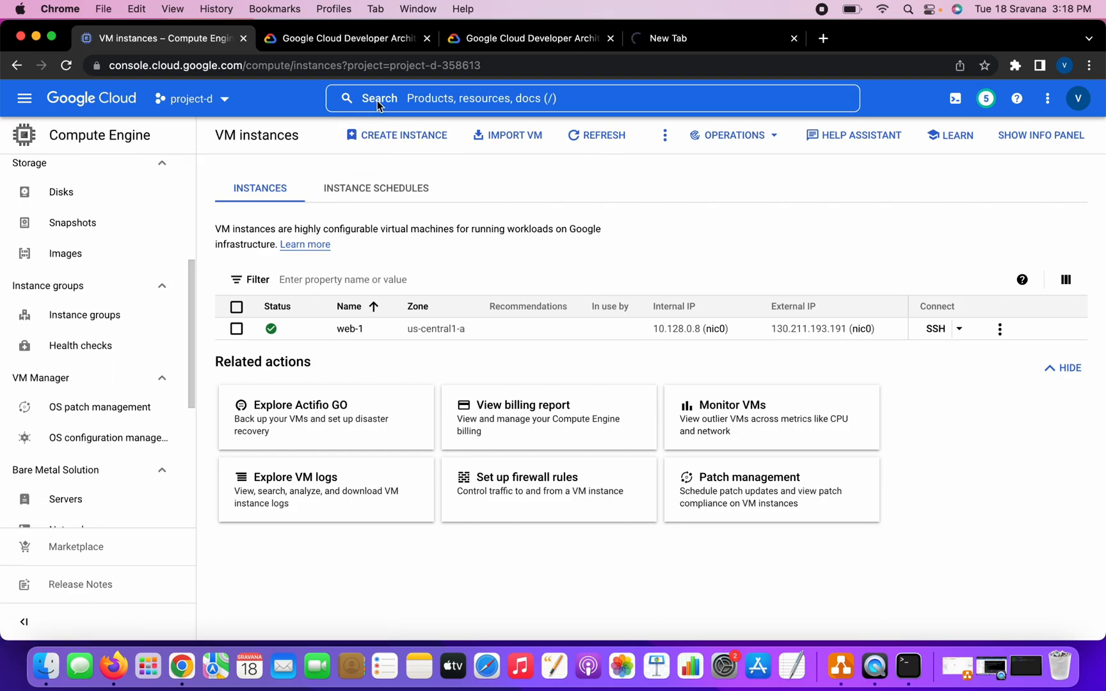
pyautogui.click(438, 99)
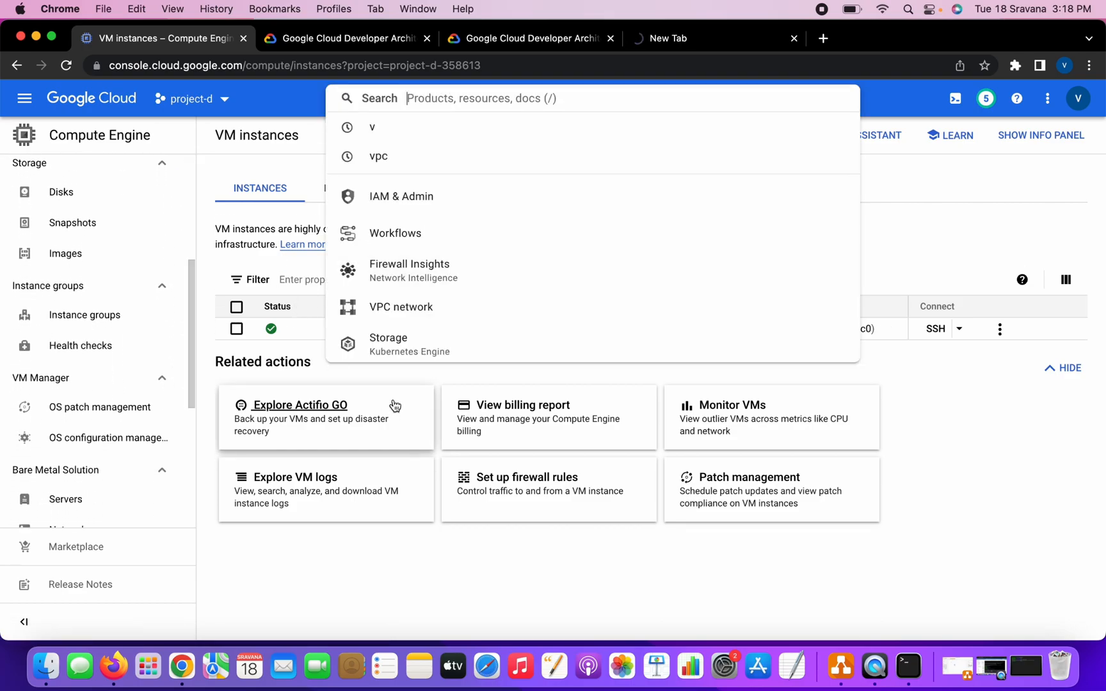
pyautogui.click(384, 380)
pyautogui.click(350, 330)
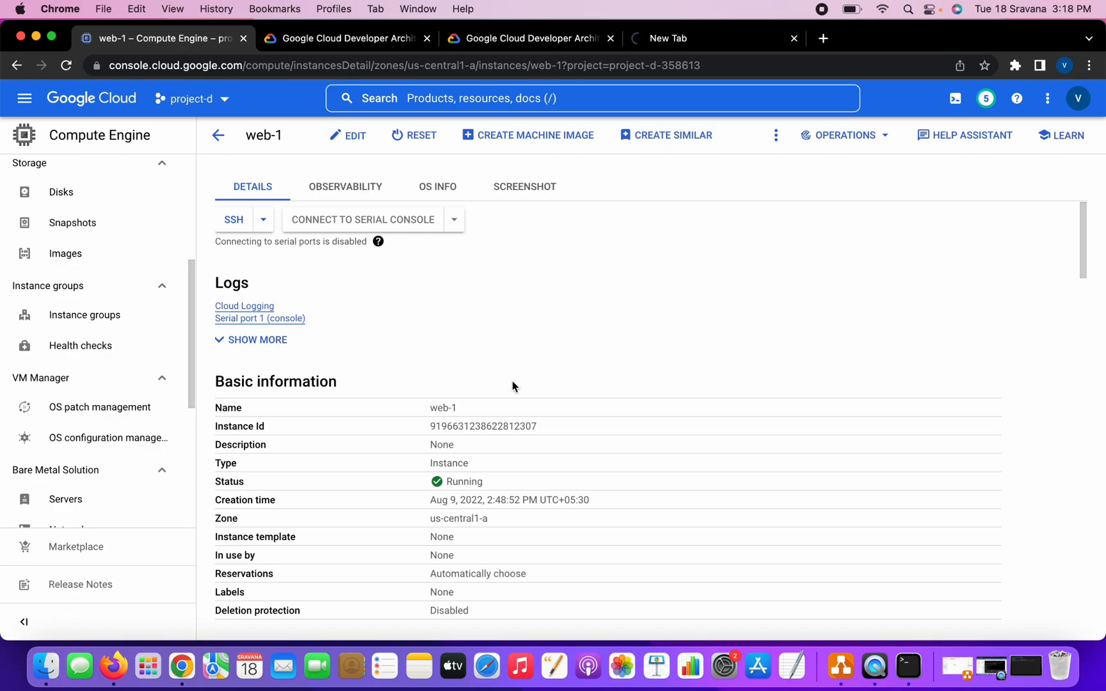
# - Open the network details of web-1's nic0 interface from the Network interfaces section
pyautogui.scroll(-8, 512, 384)
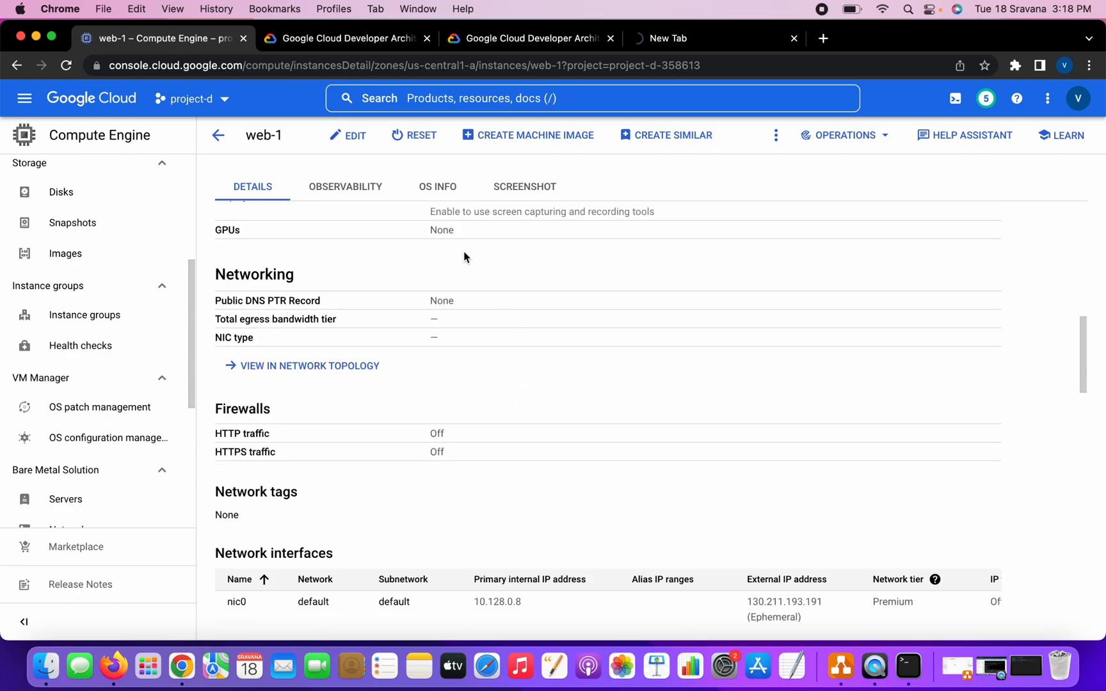
pyautogui.scroll(-2, 470, 350)
pyautogui.moveTo(767, 571); pyautogui.dragTo(944, 579)
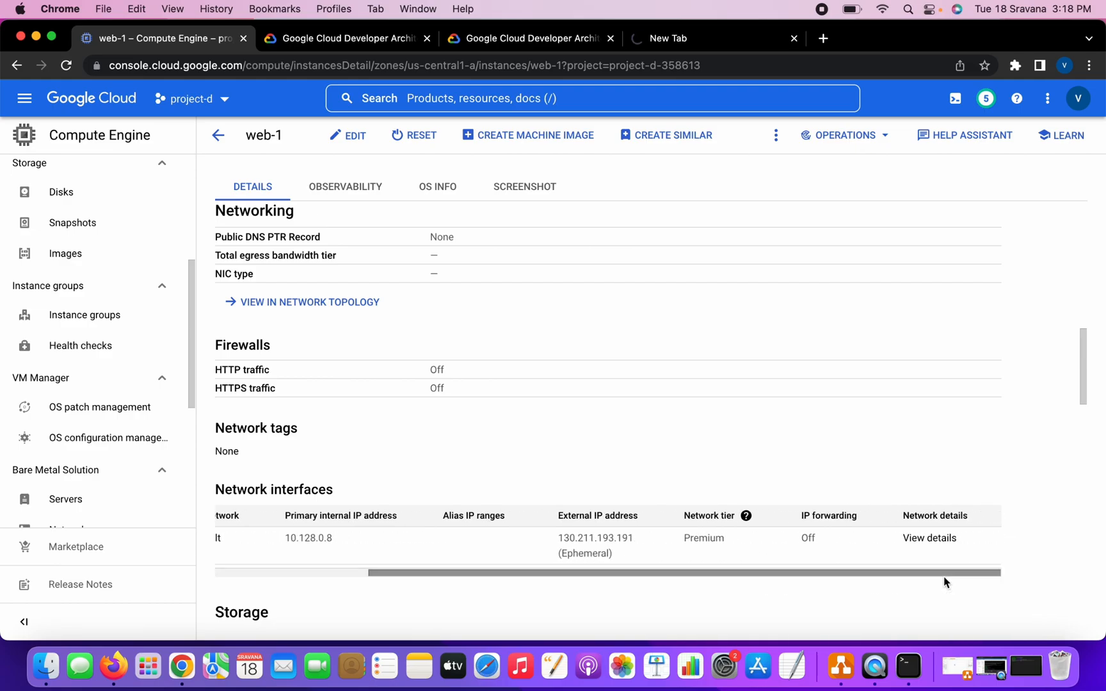
pyautogui.click(933, 539)
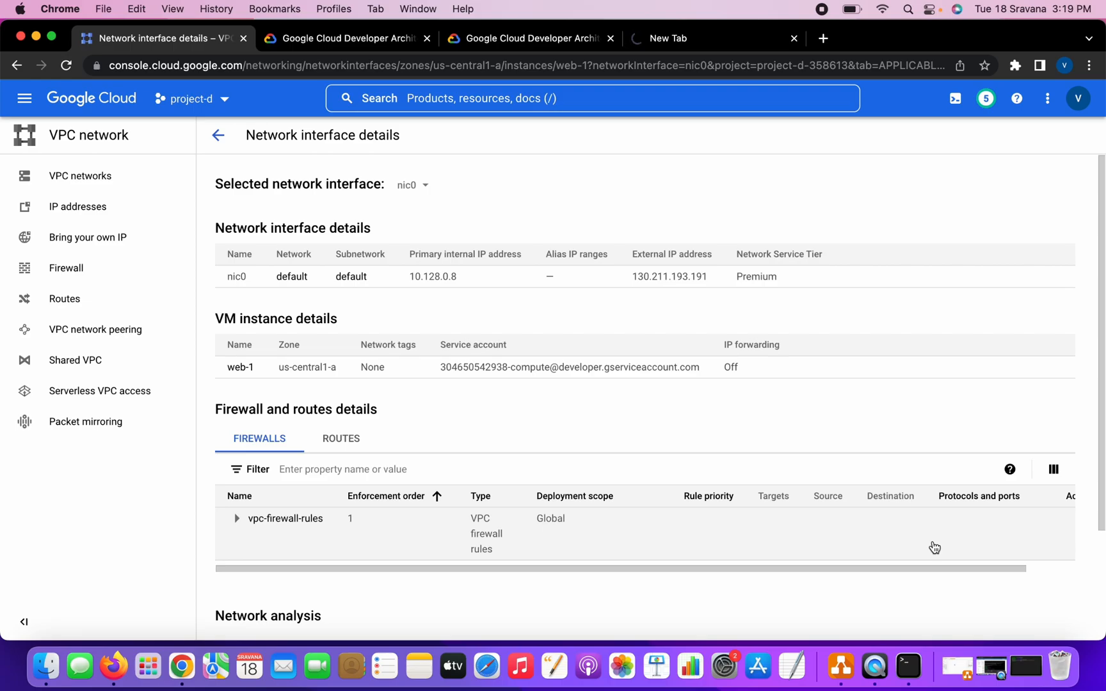
# - Expand vpc-firewall-rules in nic0's firewall details and examine the individual ingress rules
pyautogui.scroll(-3, 420, 427)
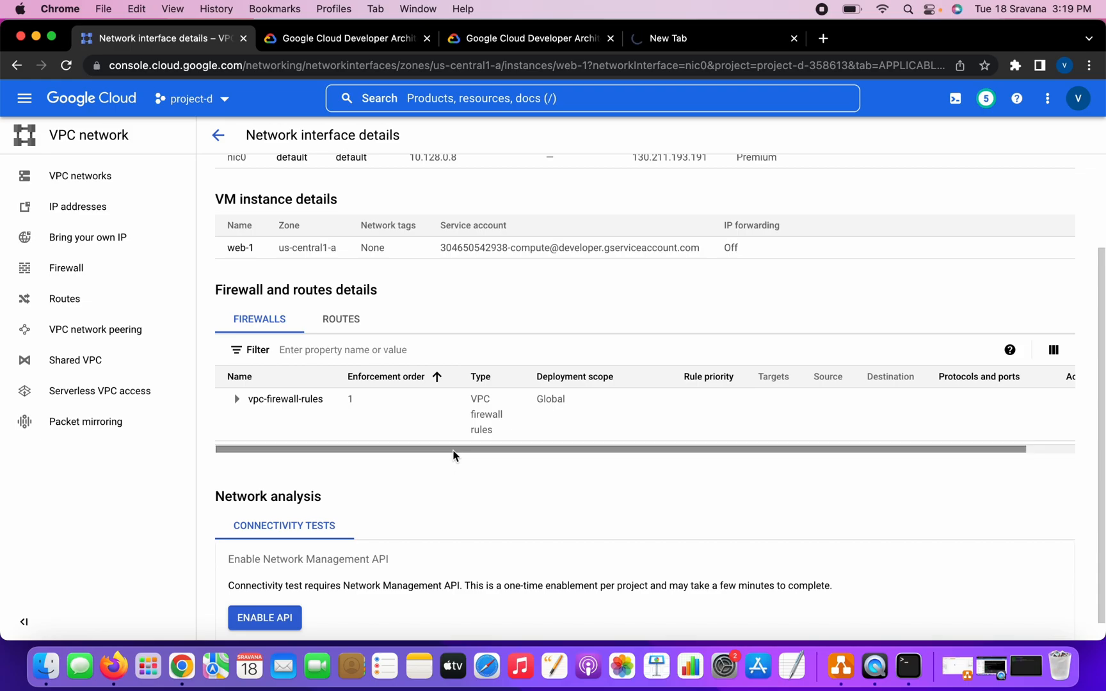
pyautogui.hscroll(2, 448, 454)
pyautogui.hscroll(-2, 353, 452)
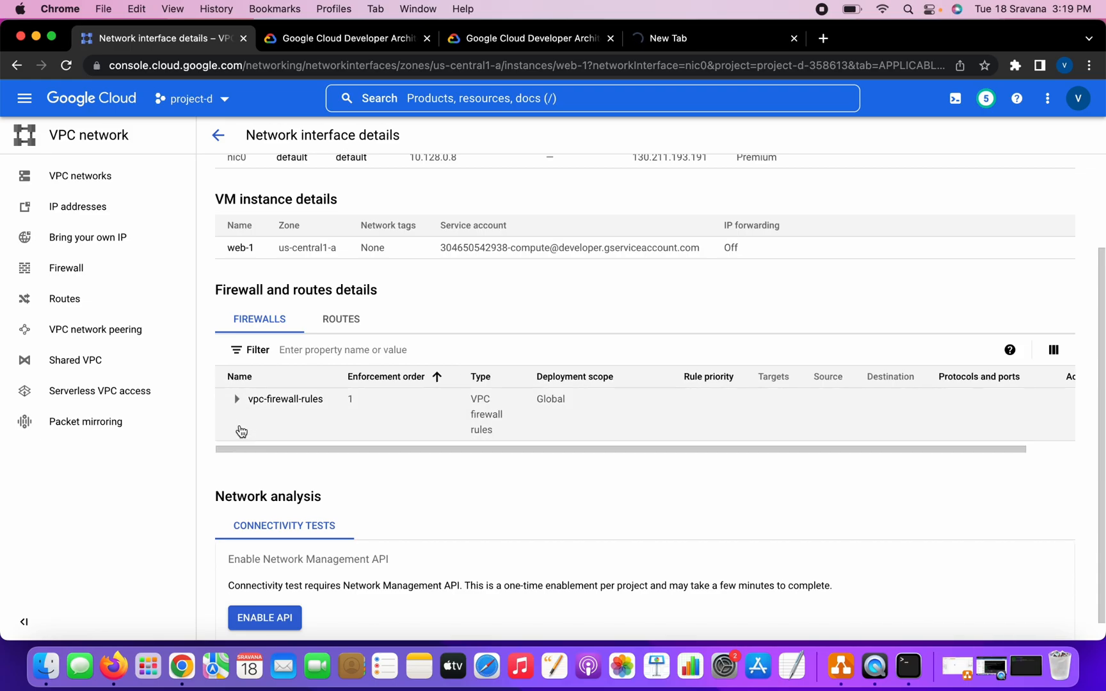
pyautogui.click(237, 406)
pyautogui.scroll(-2, 432, 441)
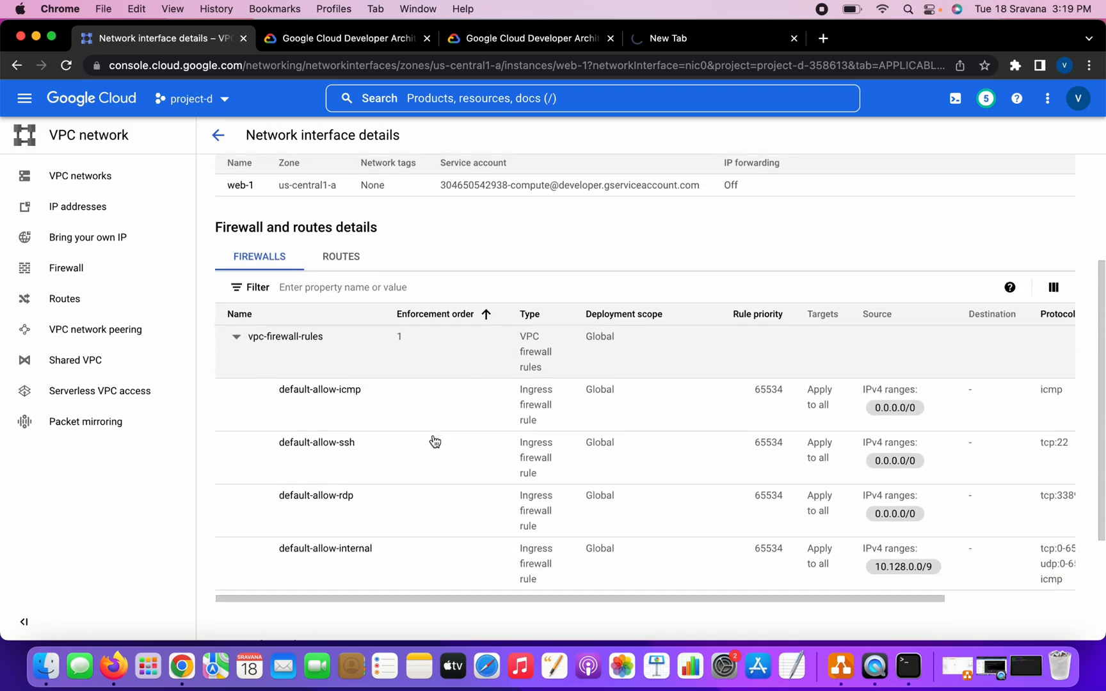
pyautogui.moveTo(371, 388); pyautogui.dragTo(329, 376)
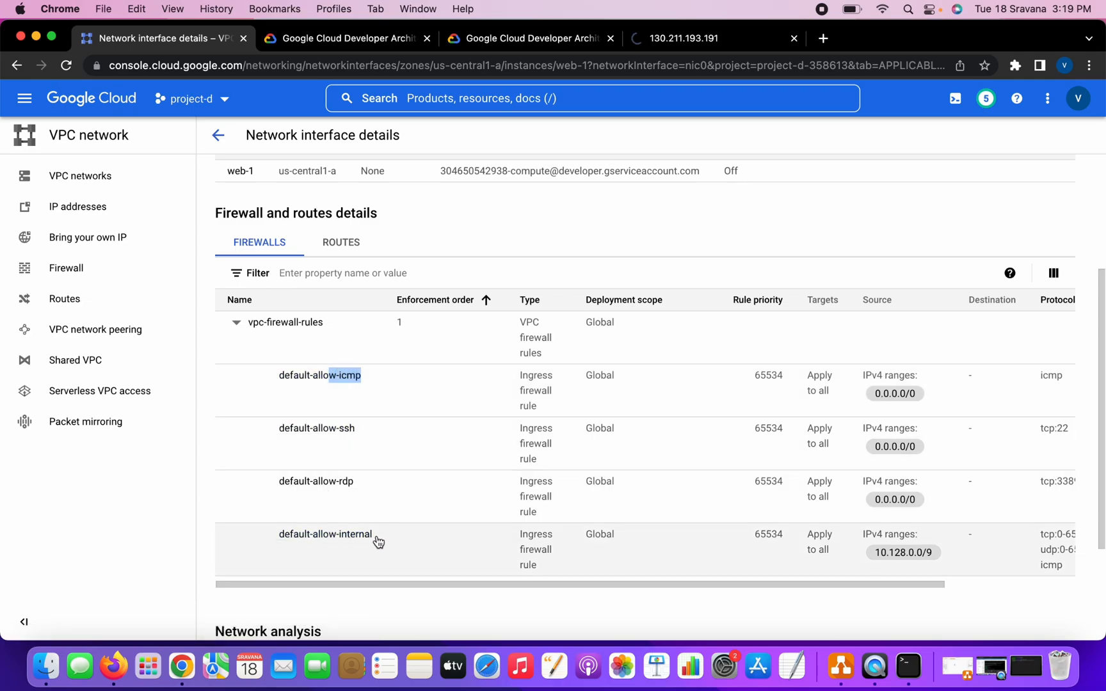
# - Open the default-allow-ssh rule to examine its source IP range and port, and check the page at 130.211.193.191
pyautogui.click(337, 434)
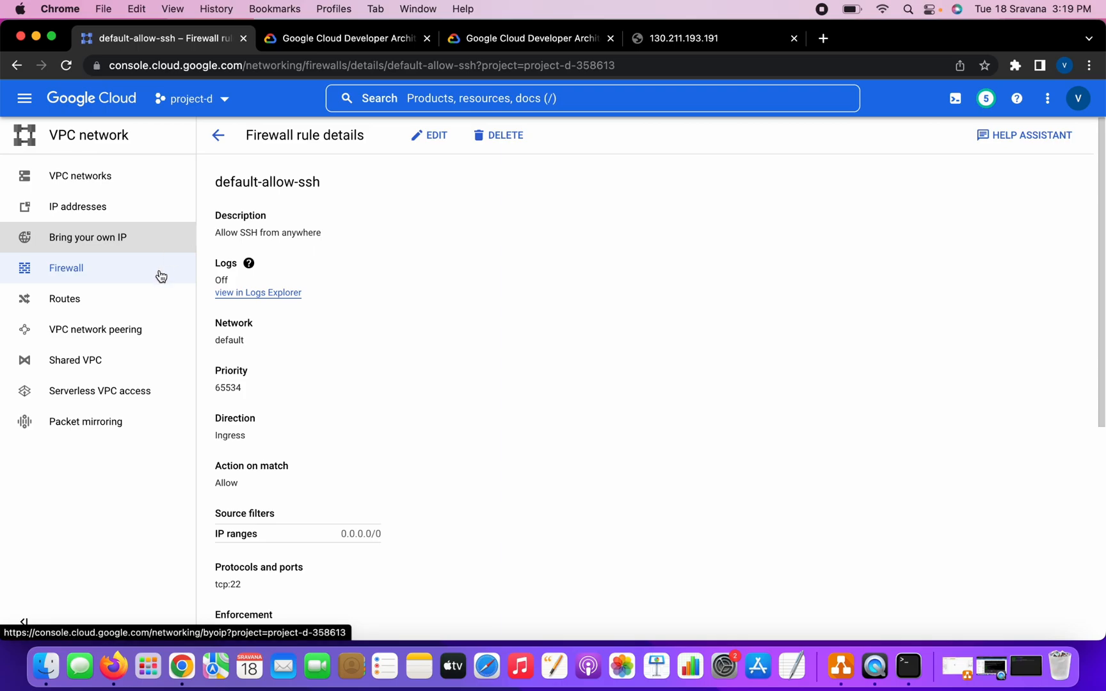
pyautogui.scroll(-3, 348, 366)
pyautogui.moveTo(340, 463); pyautogui.dragTo(382, 469)
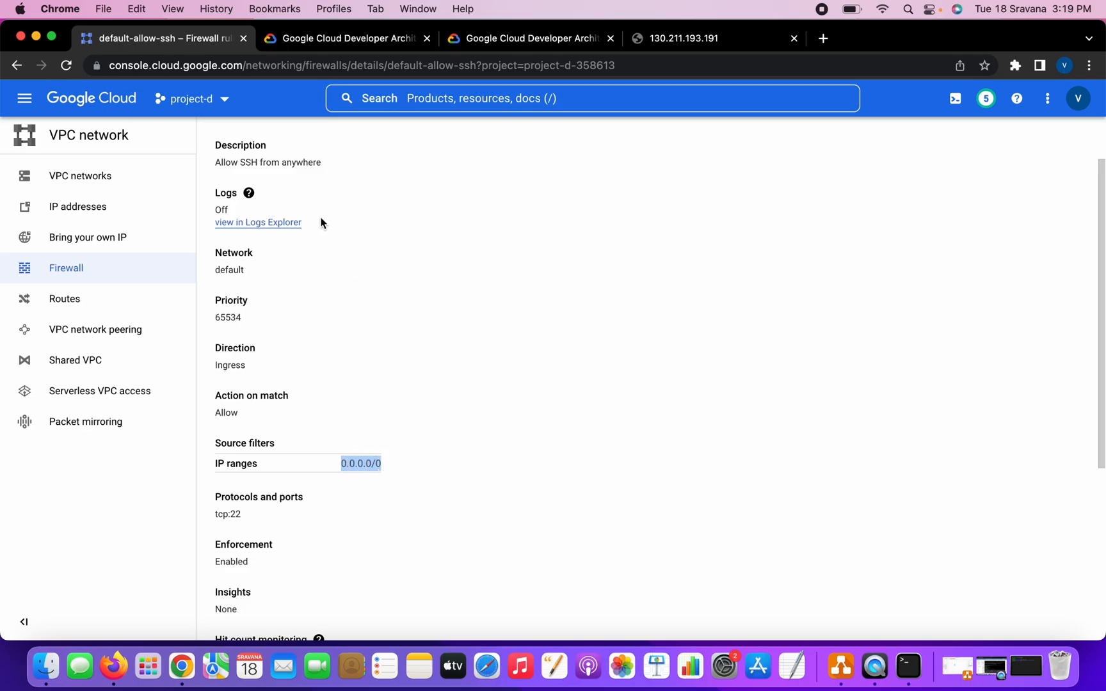
pyautogui.scroll(-5, 424, 462)
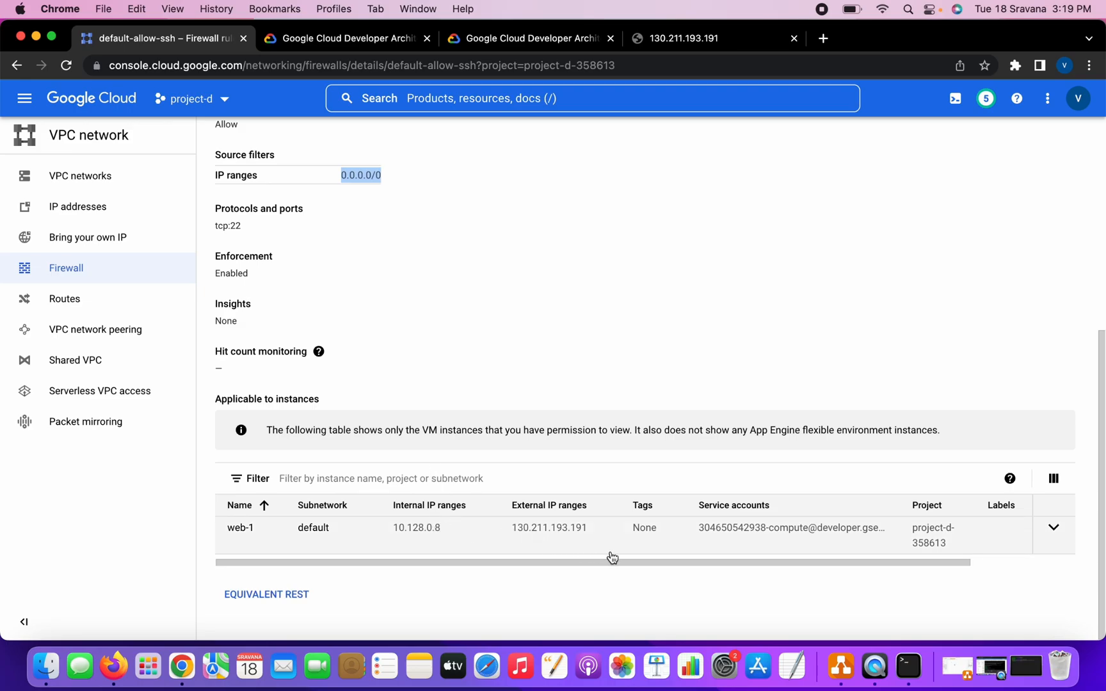
pyautogui.moveTo(239, 227); pyautogui.dragTo(210, 223)
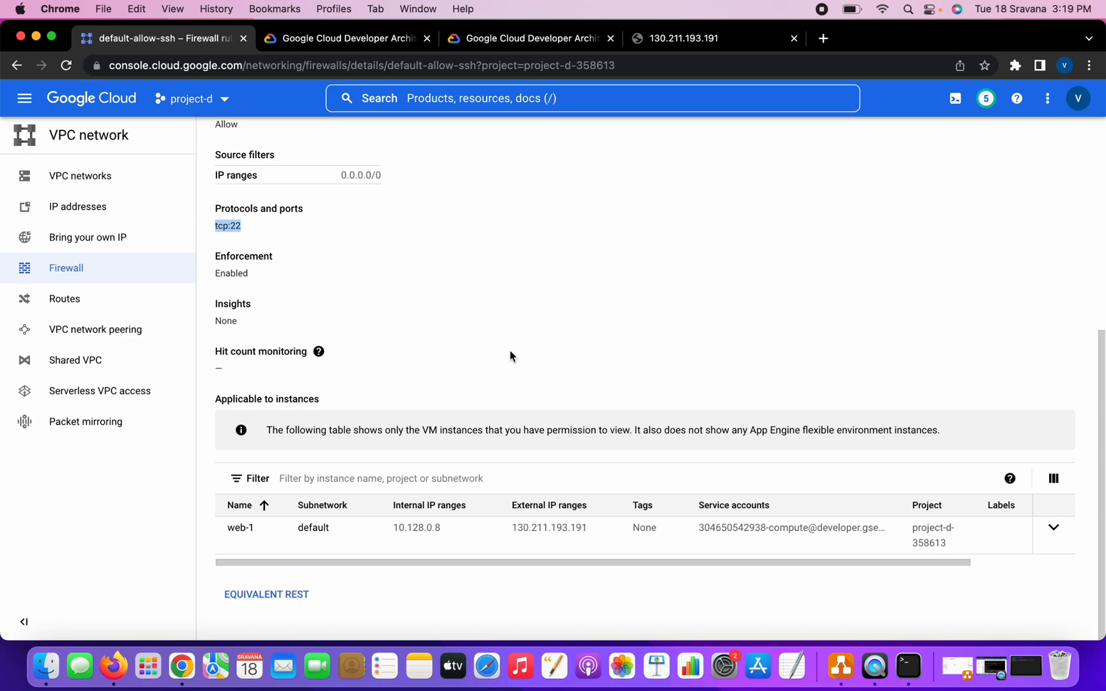
pyautogui.scroll(10, 510, 356)
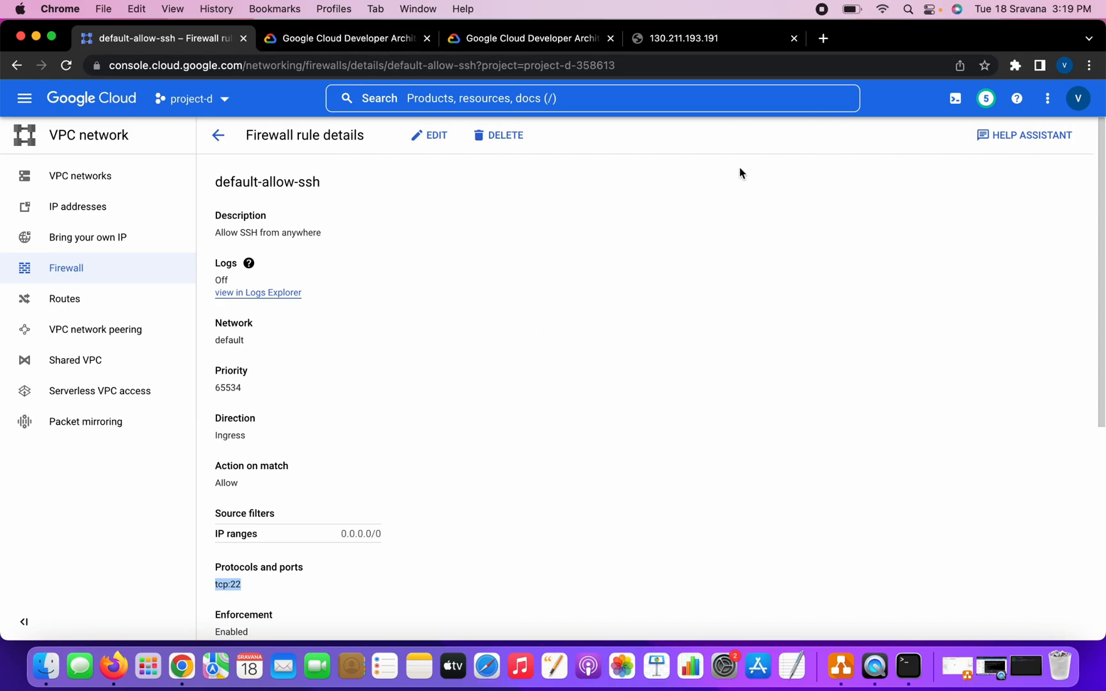
pyautogui.click(714, 40)
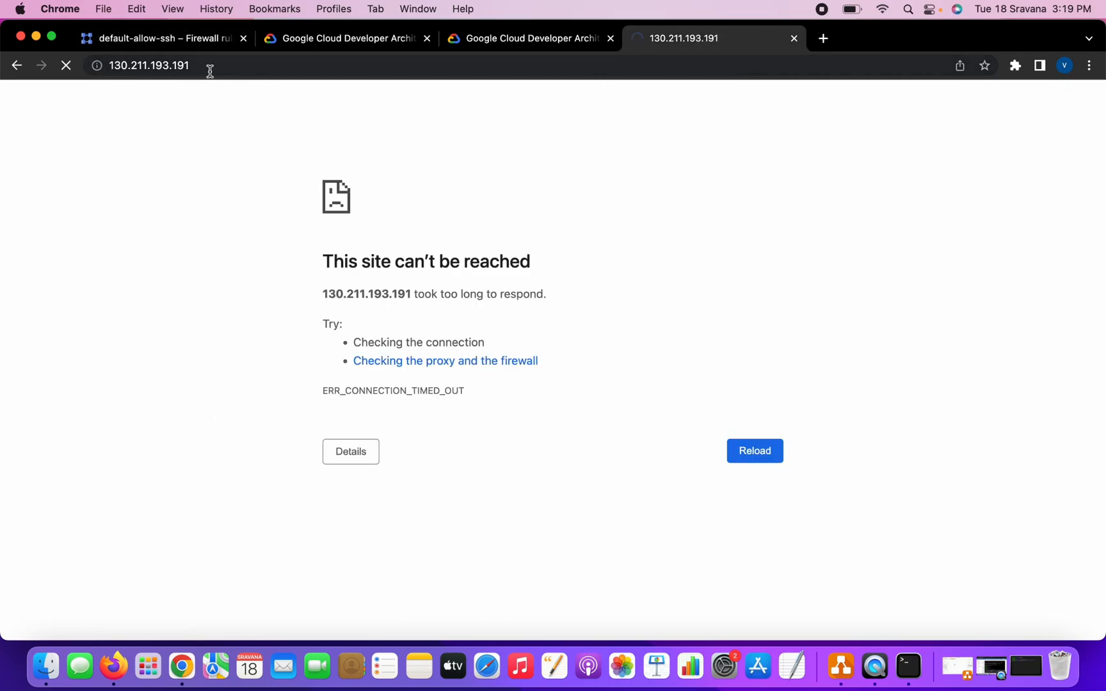
pyautogui.click(190, 45)
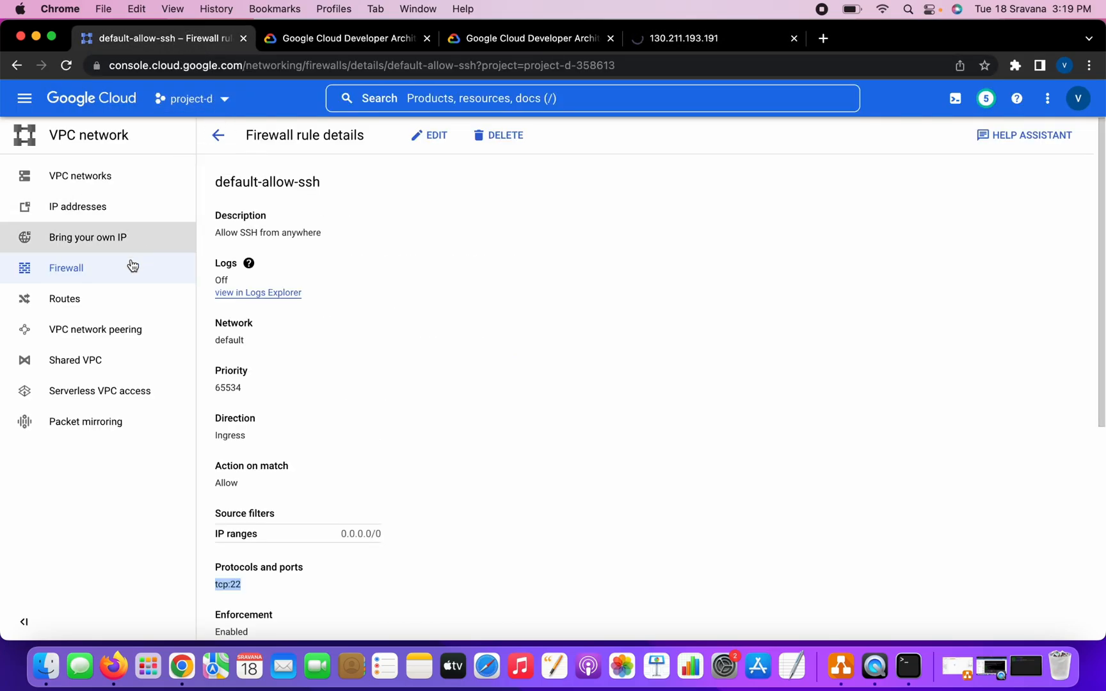
# - Start a new VPC firewall rule from the project's firewall list and name it http-web
pyautogui.click(74, 270)
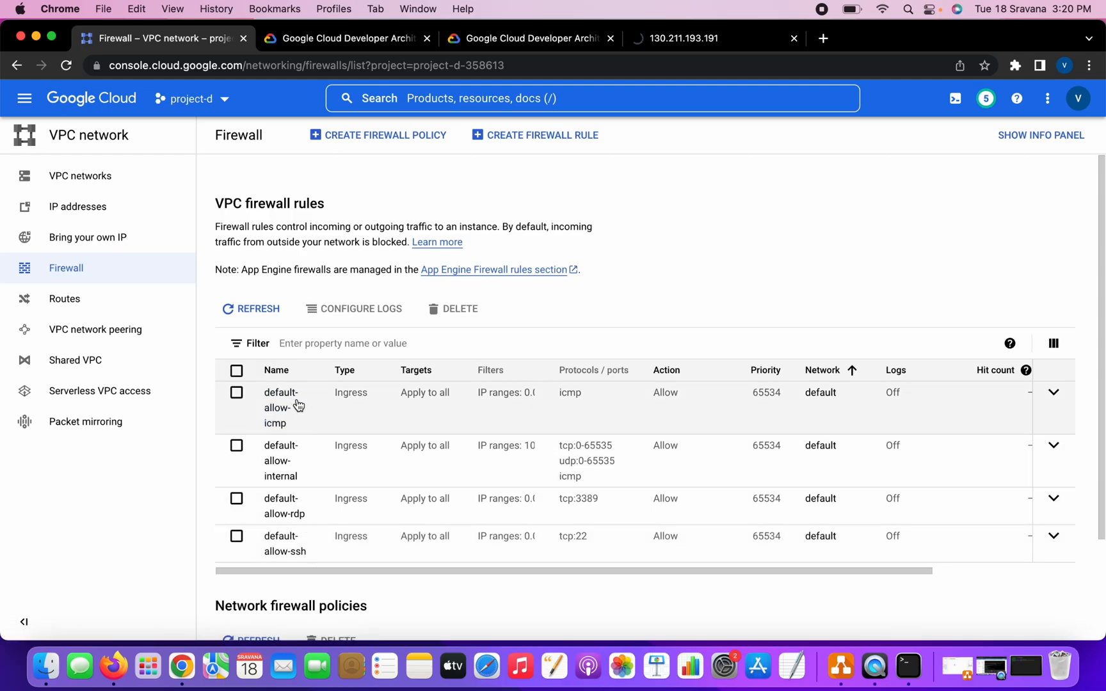
pyautogui.click(518, 138)
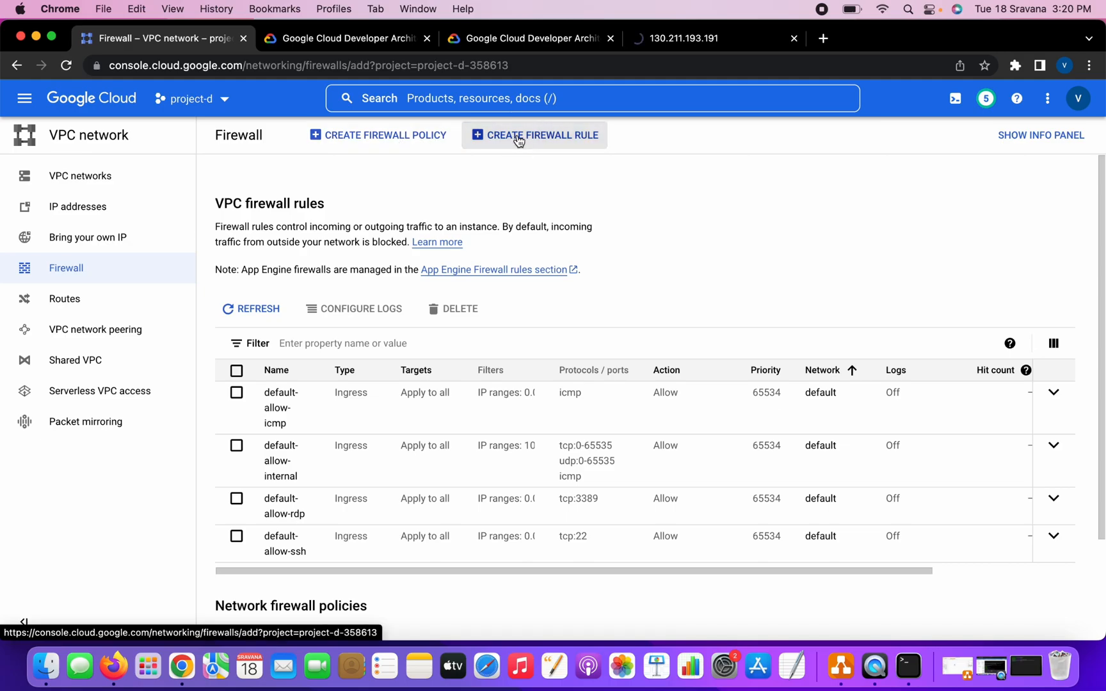
pyautogui.click(318, 228)
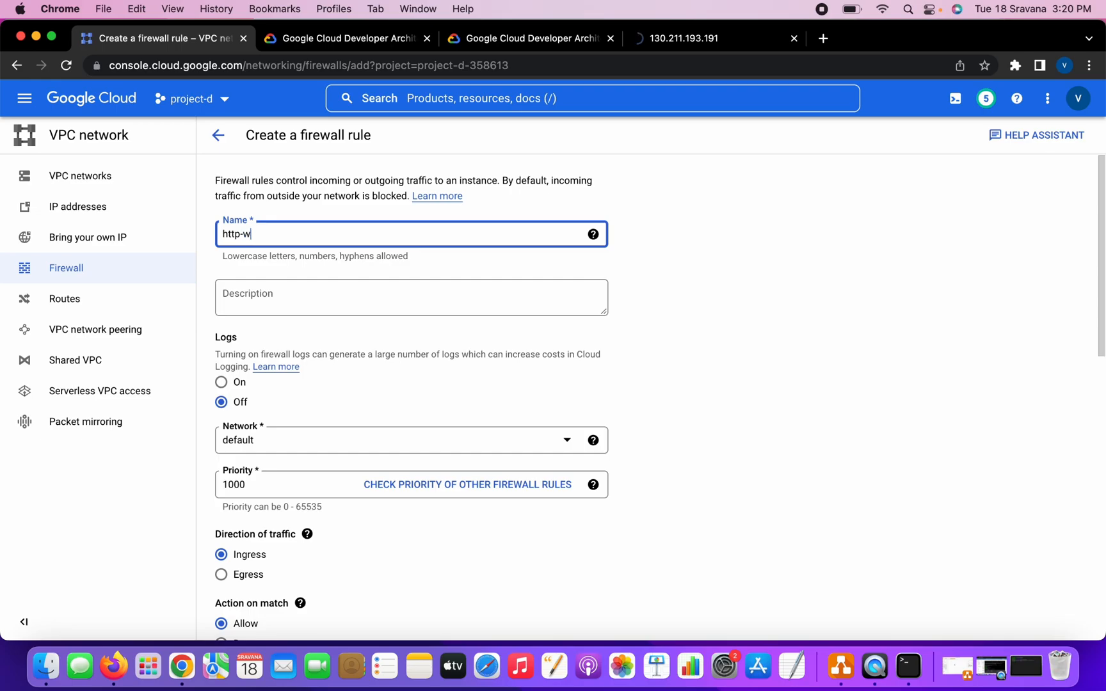
pyautogui.click(531, 549)
# - Apply the rule to specified target tags with the tag web and set its source IPv4 range to 0.0.0.0/0
pyautogui.scroll(-1, 448, 490)
pyautogui.scroll(-3, 446, 491)
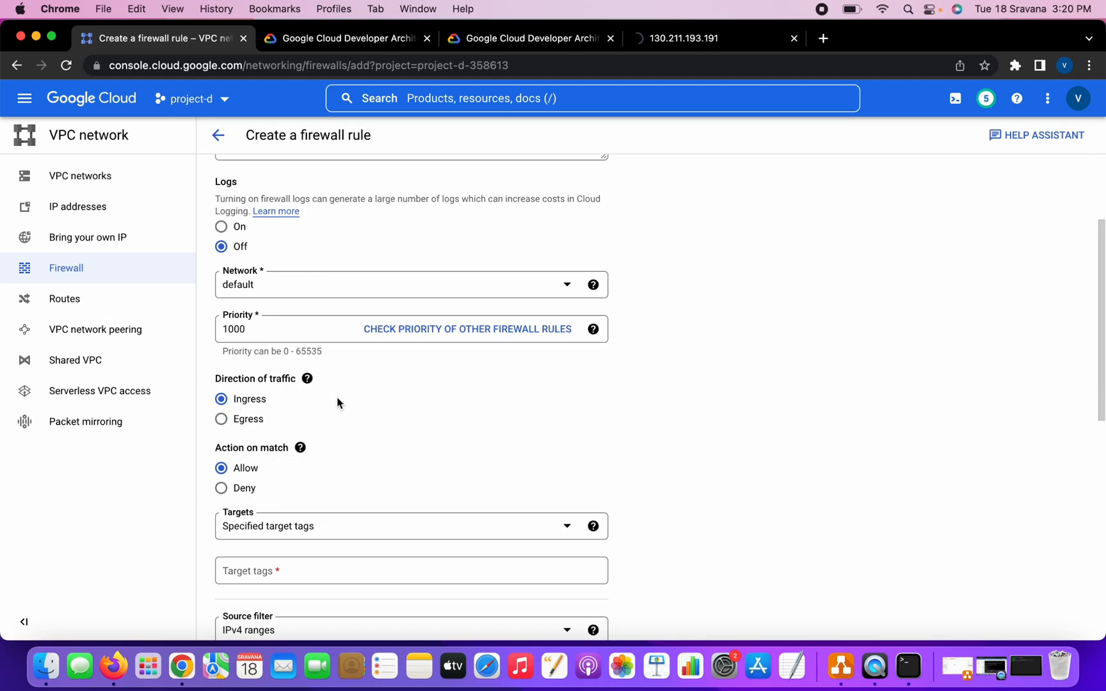
pyautogui.scroll(-1, 342, 412)
pyautogui.scroll(-5, 399, 442)
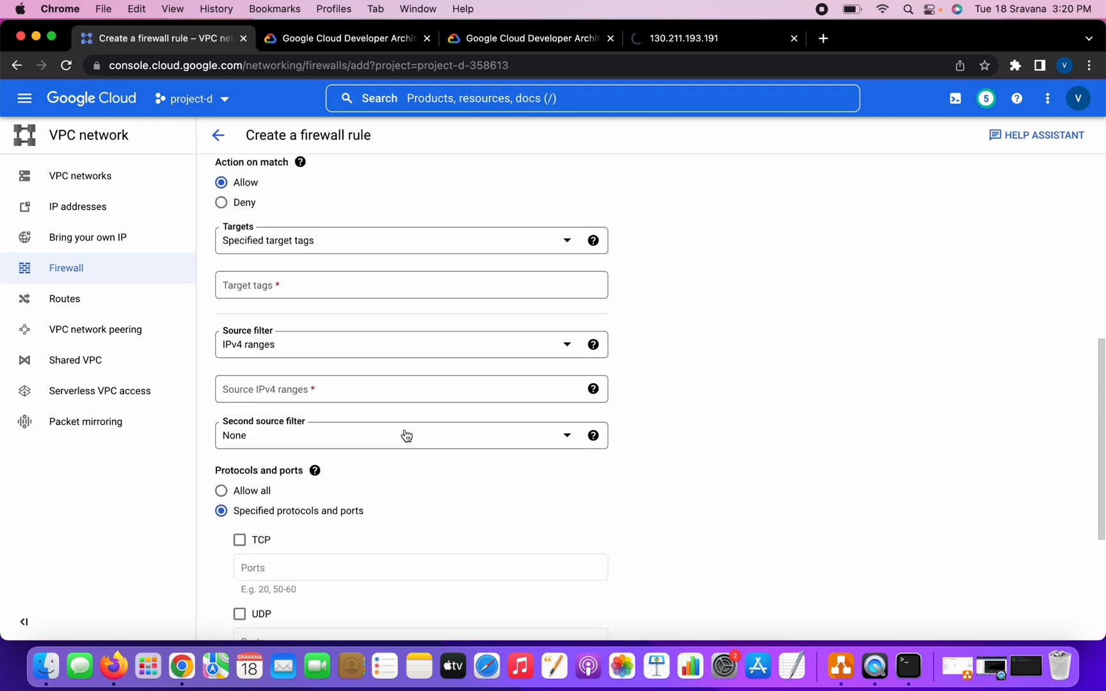
pyautogui.scroll(1, 375, 281)
pyautogui.click(376, 273)
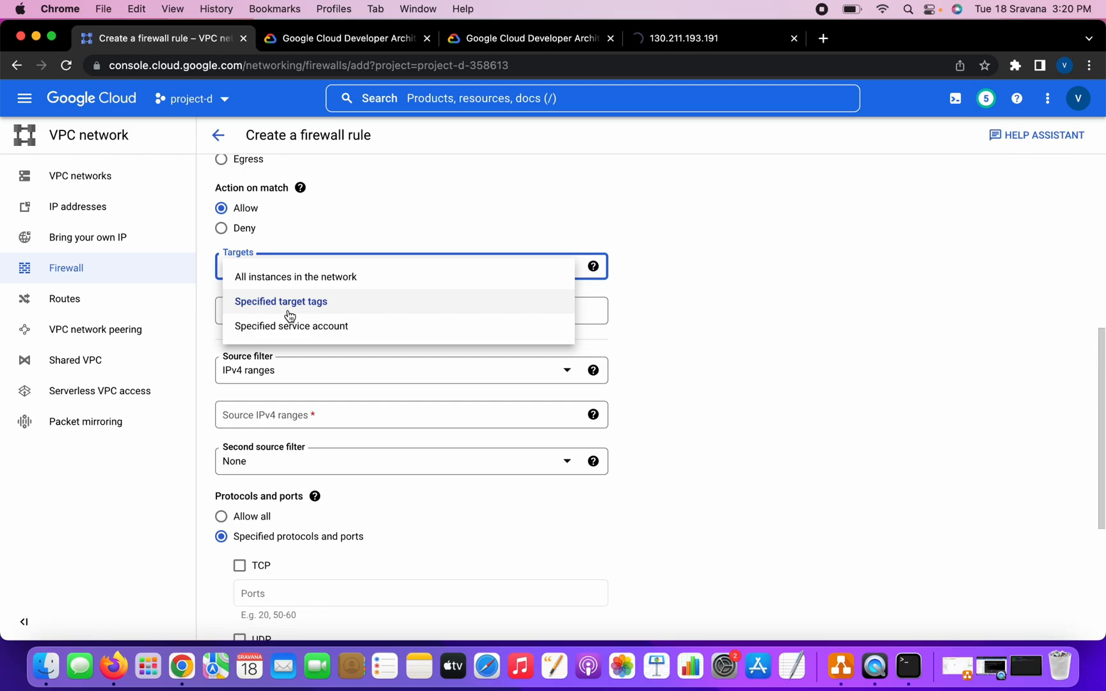
pyautogui.click(289, 314)
pyautogui.click(273, 310)
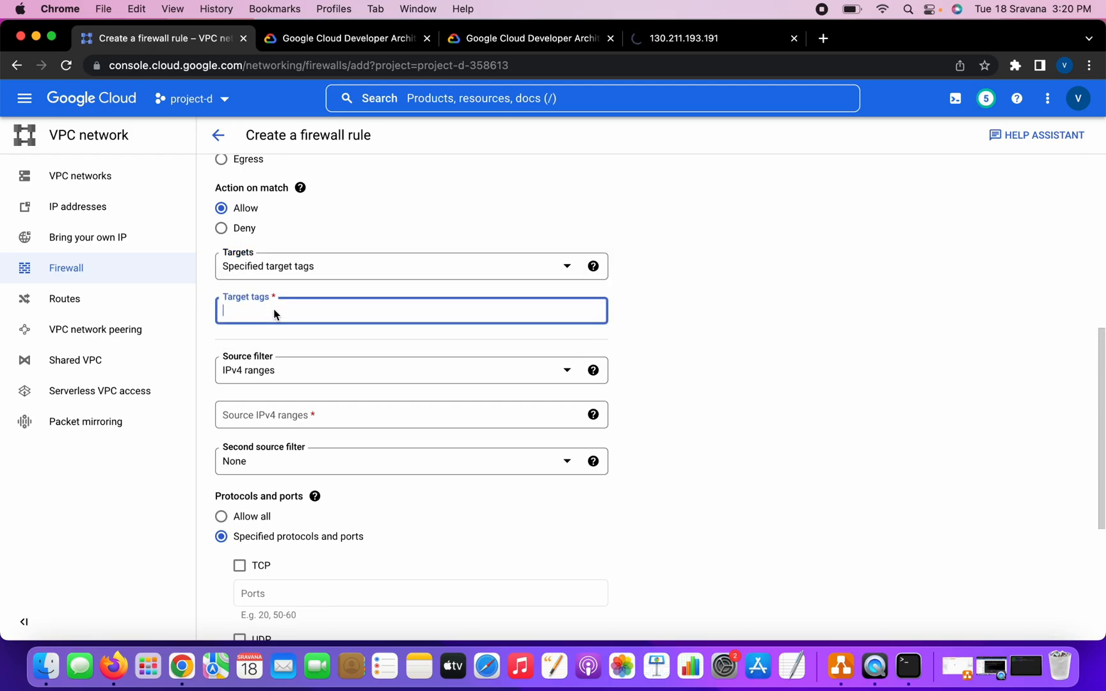
pyautogui.write('web')
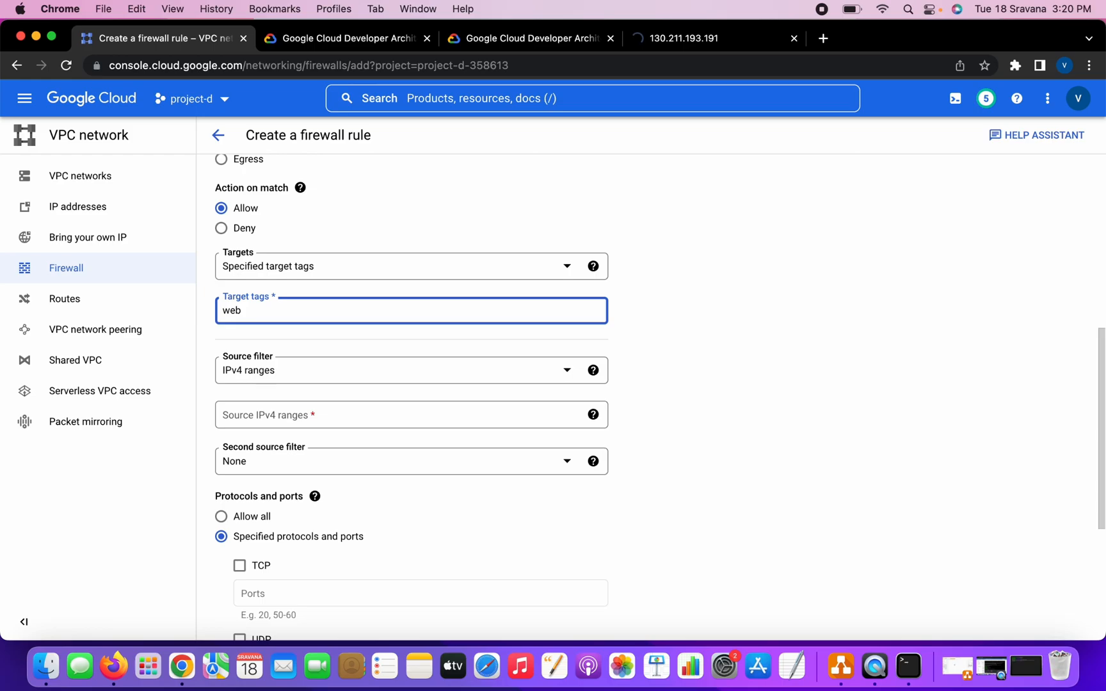
pyautogui.click(366, 407)
pyautogui.write('0.0.0.0/0')
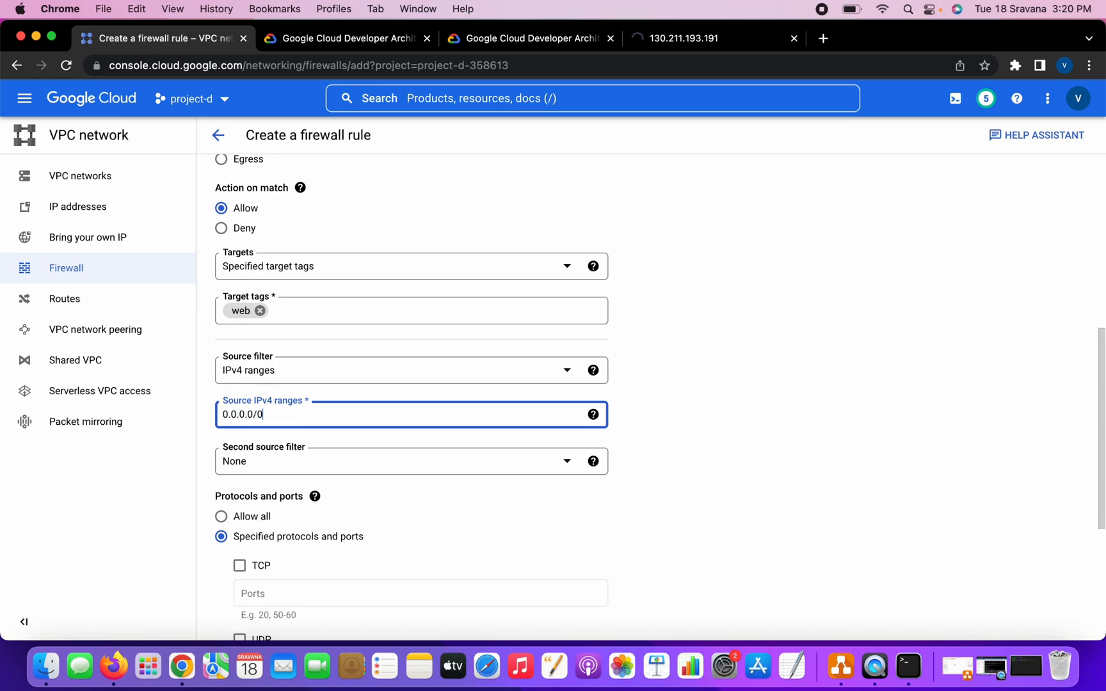
# - Enable TCP under the rule's specified protocols and ports and set the port to 80
pyautogui.scroll(-1, 470, 406)
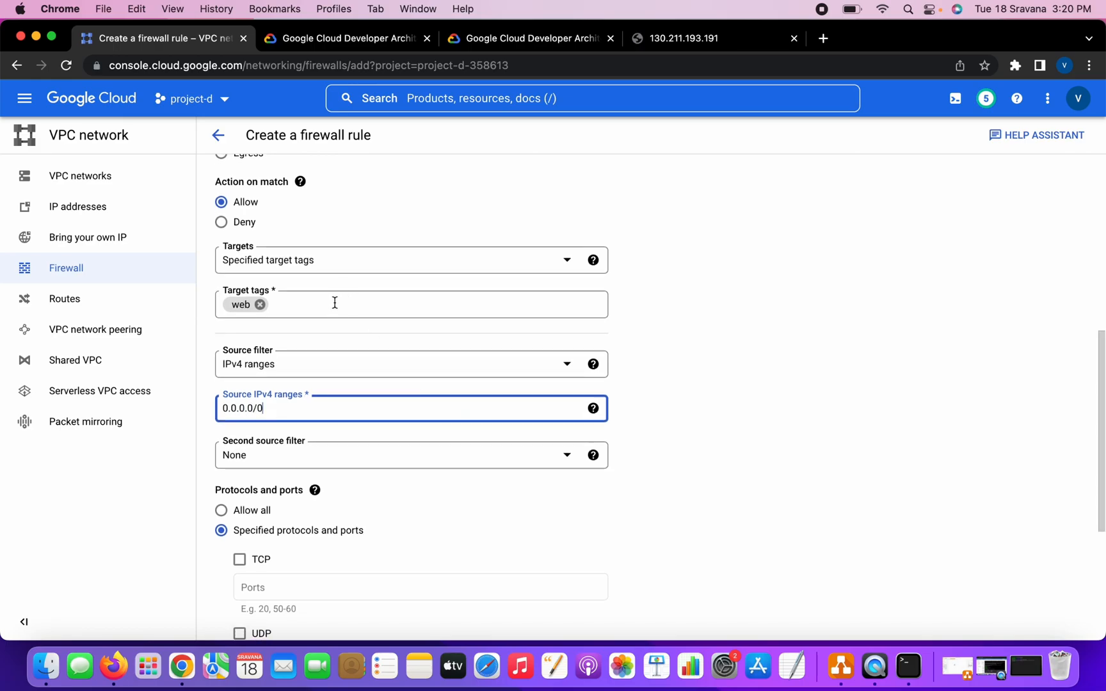
pyautogui.scroll(4, 334, 302)
pyautogui.scroll(-7, 368, 355)
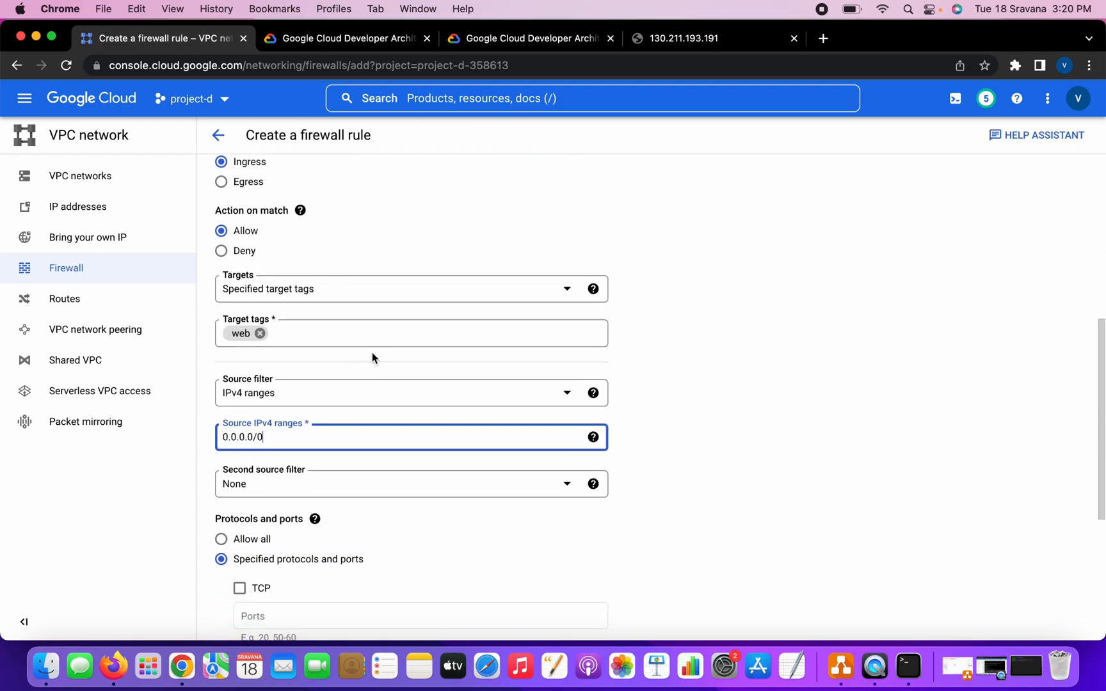
pyautogui.click(247, 456)
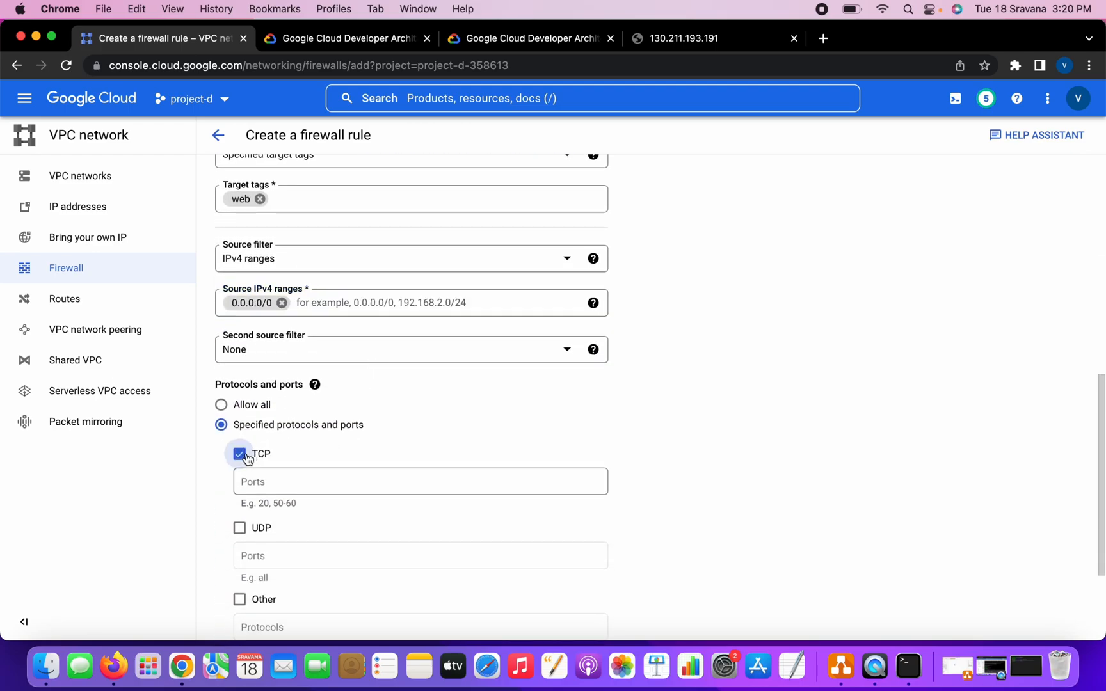
pyautogui.click(322, 480)
pyautogui.write('80')
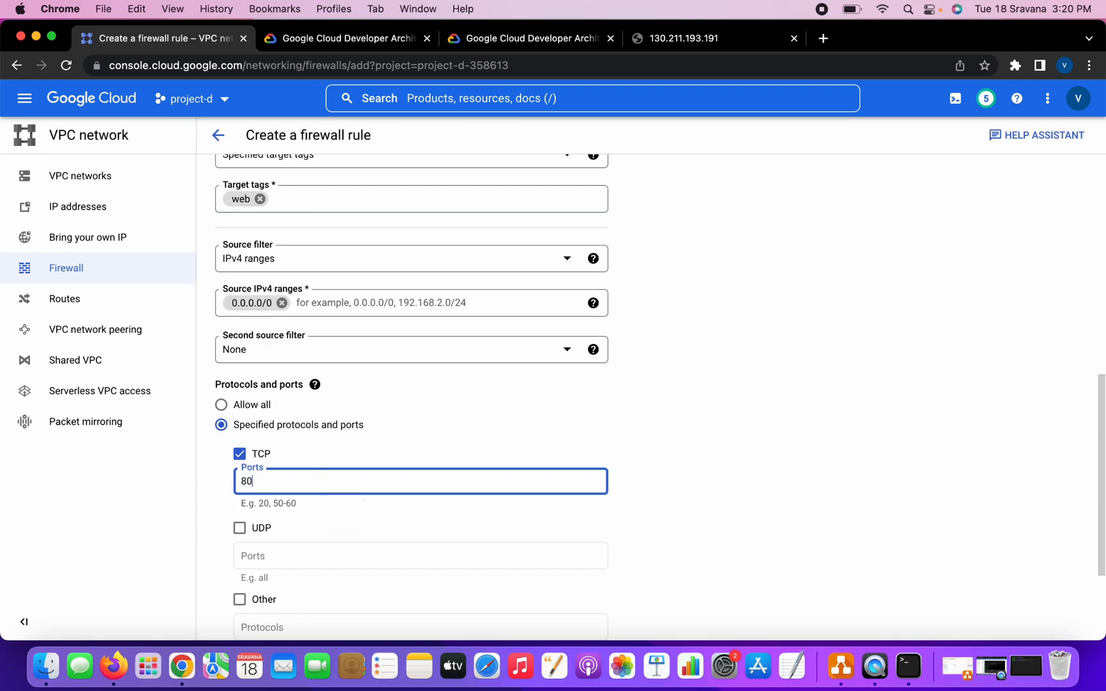
pyautogui.click(743, 426)
# - Review the settings of the http-web firewall rule, create it and check its target tag in the rules list
pyautogui.scroll(-5, 625, 407)
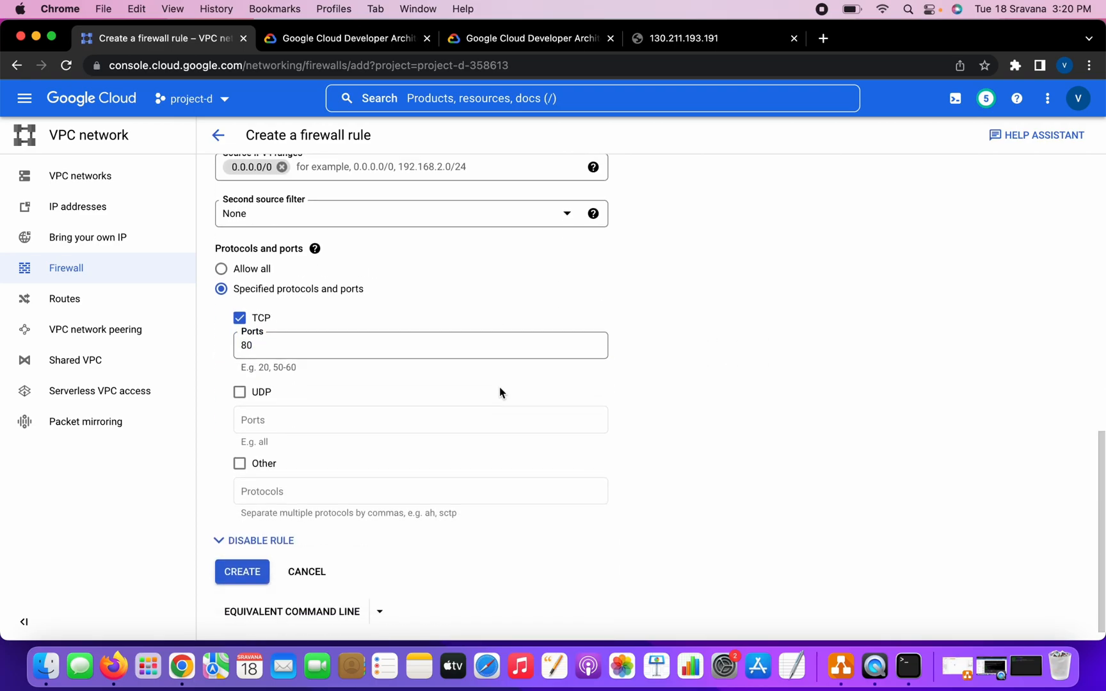
pyautogui.scroll(10, 478, 373)
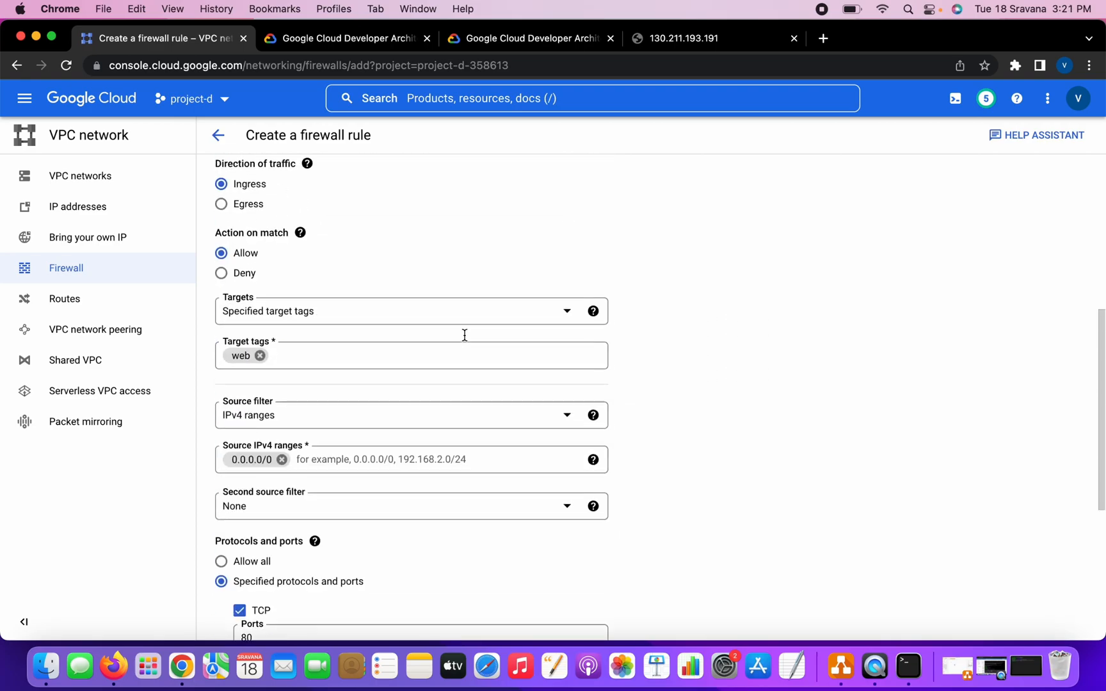
pyautogui.scroll(1, 366, 279)
pyautogui.scroll(-4, 359, 291)
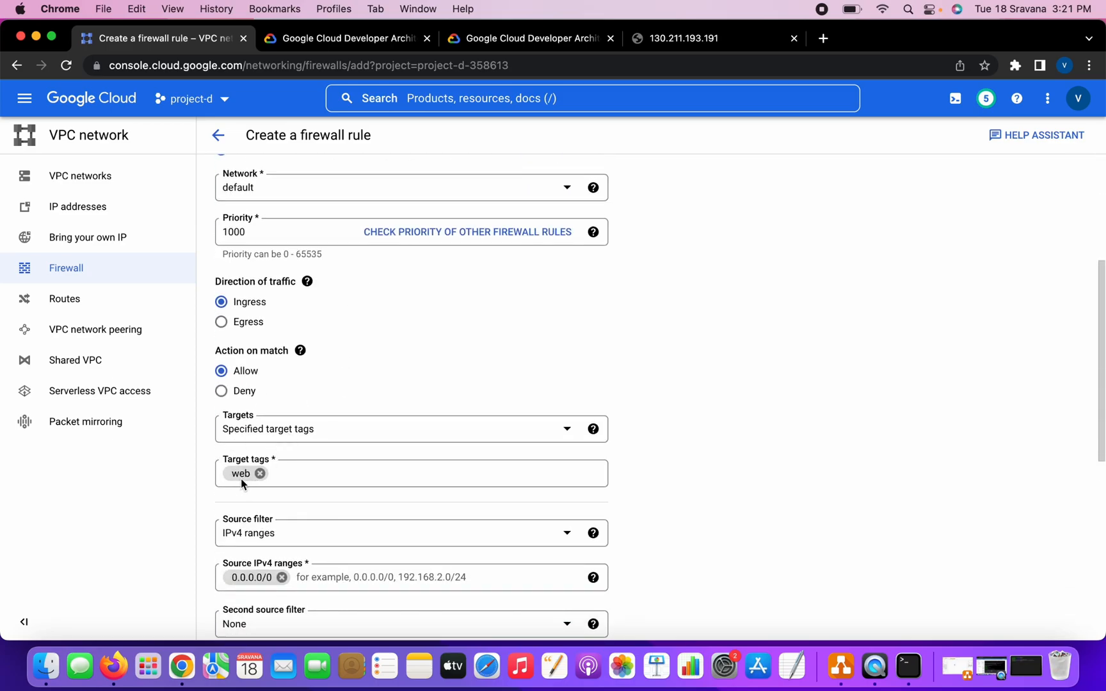
pyautogui.scroll(-7, 403, 434)
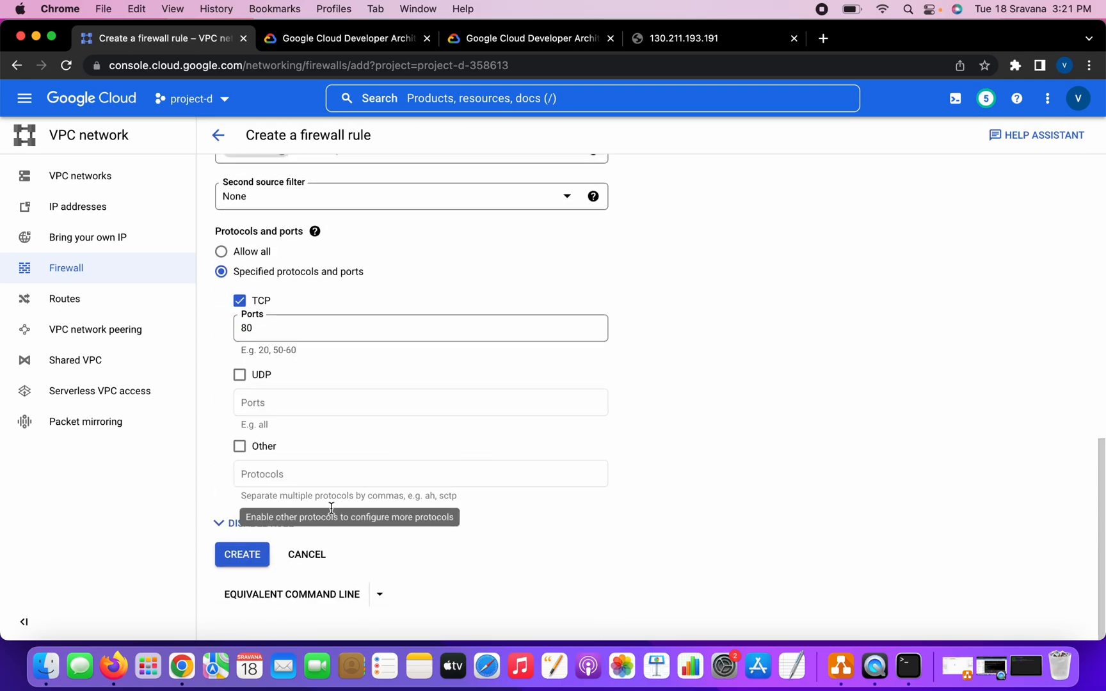
pyautogui.click(257, 554)
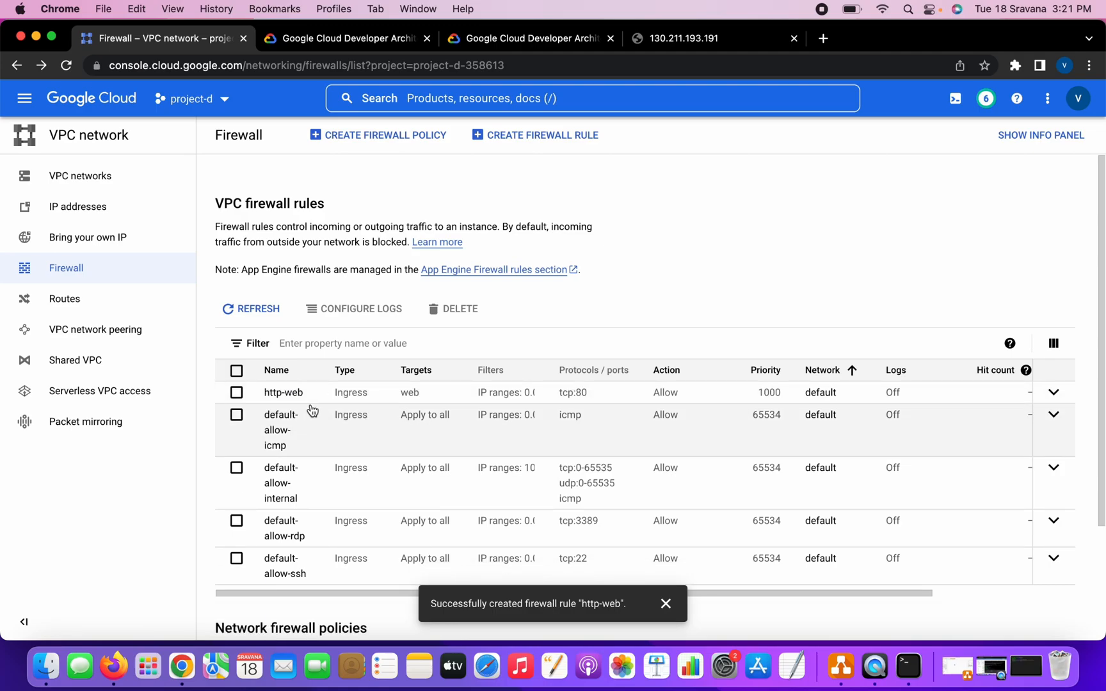
pyautogui.doubleClick(409, 396)
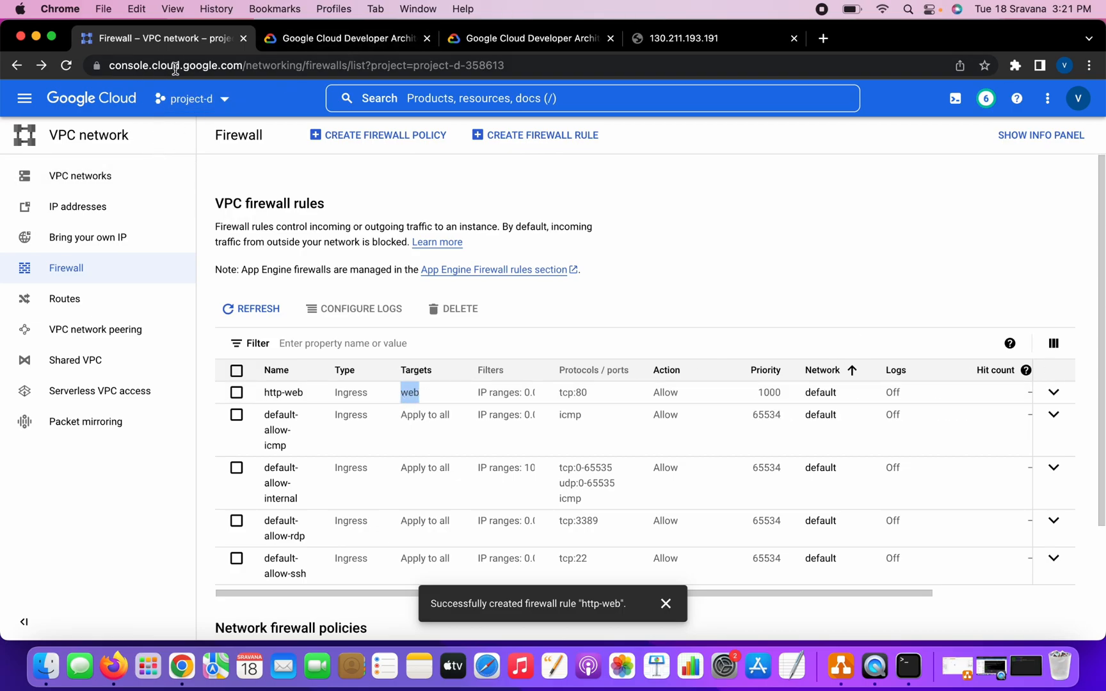
# - Go to the Compute Engine VM instances list and open the web-1 instance for editing
pyautogui.click(109, 105)
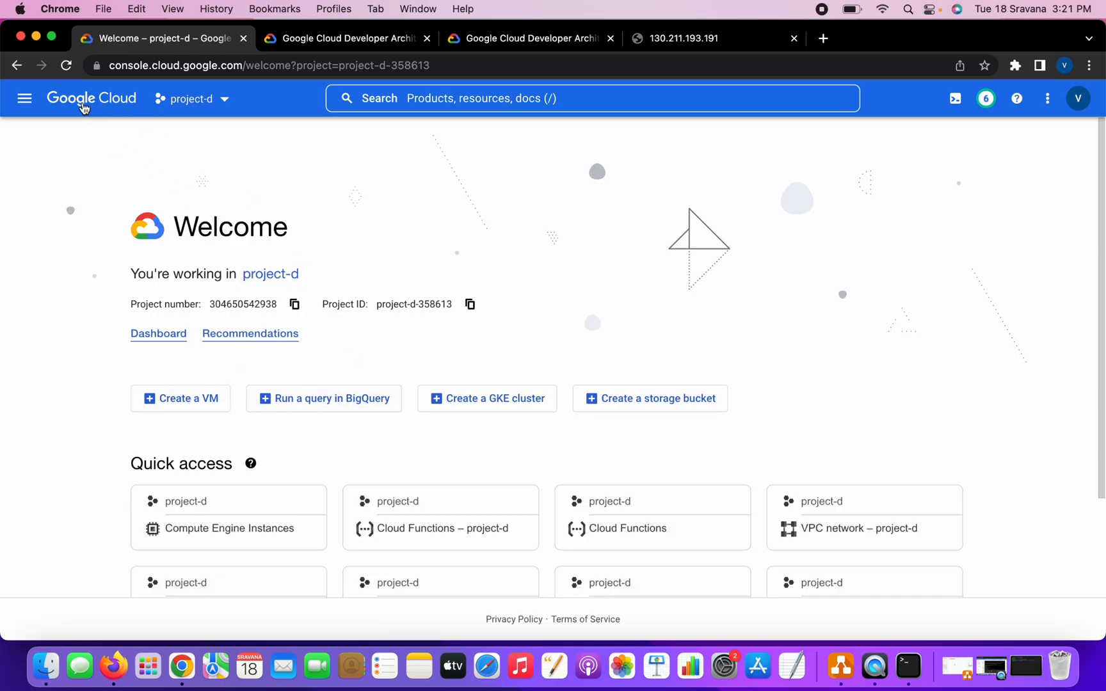
pyautogui.click(24, 98)
pyautogui.scroll(-10, 116, 323)
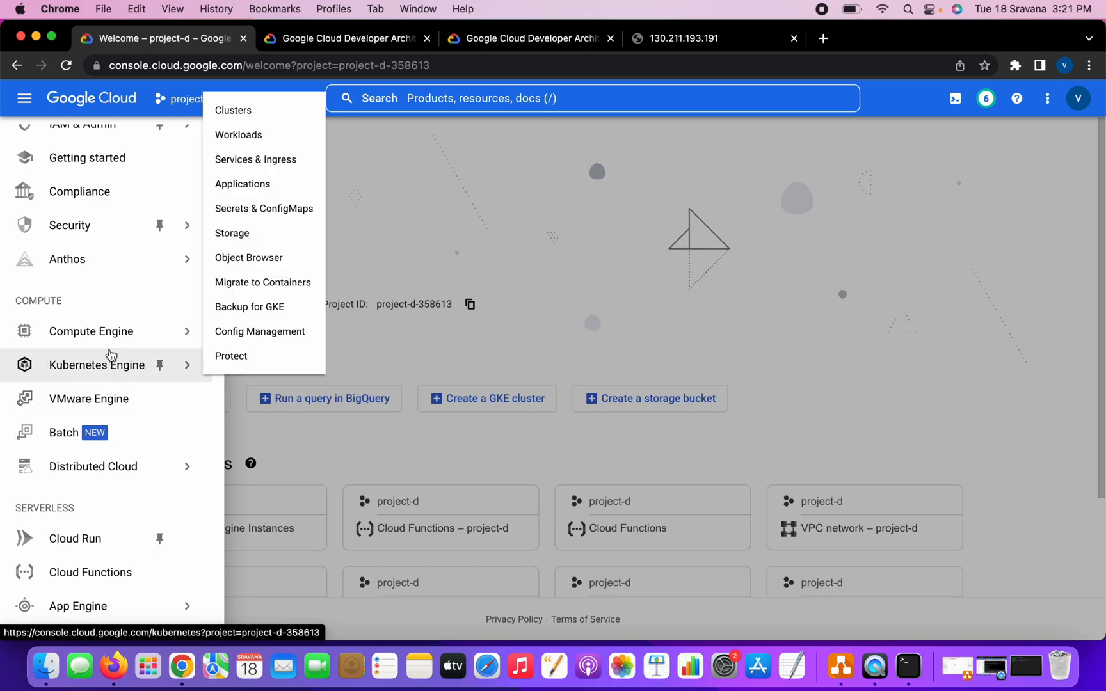
pyautogui.moveTo(181, 336)
pyautogui.click(242, 165)
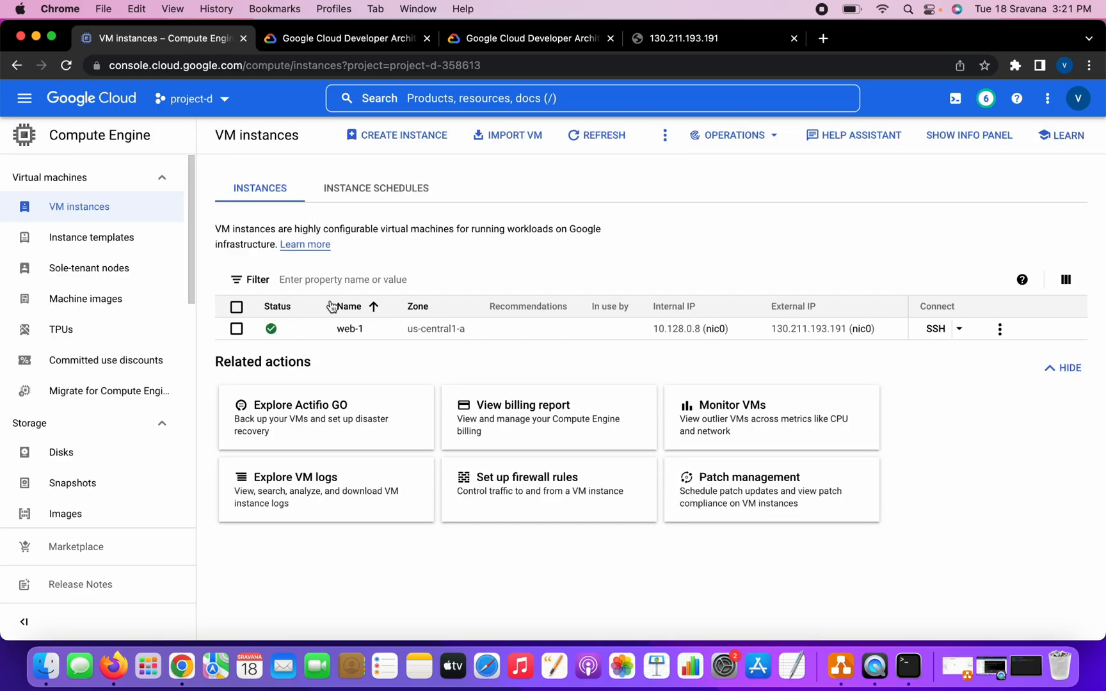
pyautogui.click(358, 330)
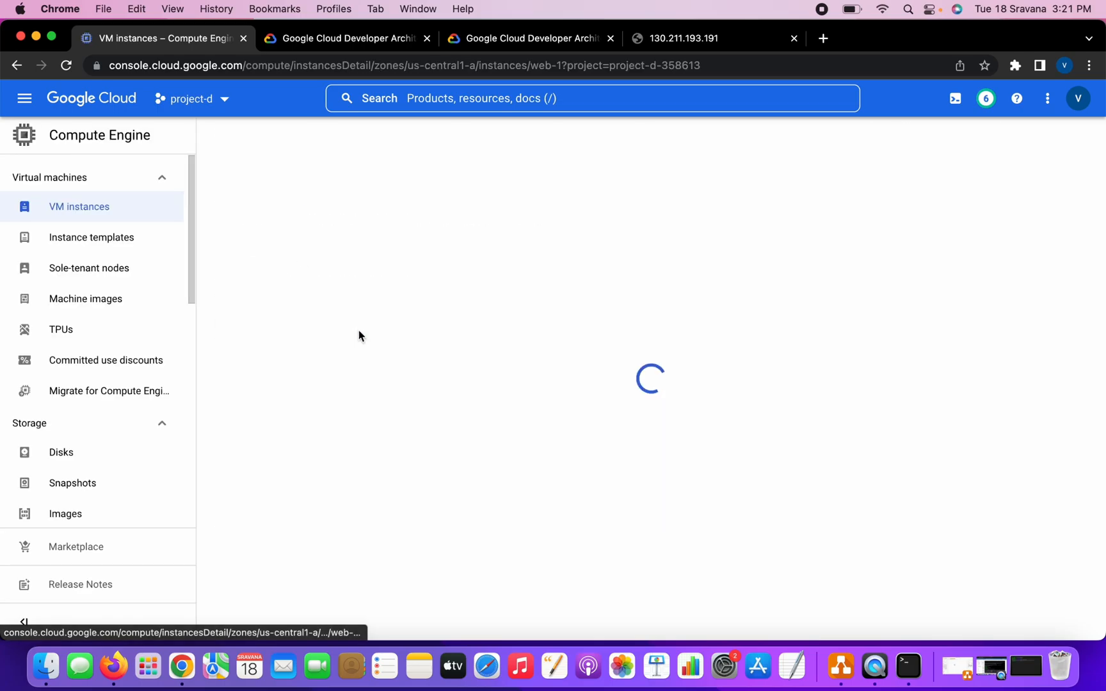
pyautogui.click(350, 136)
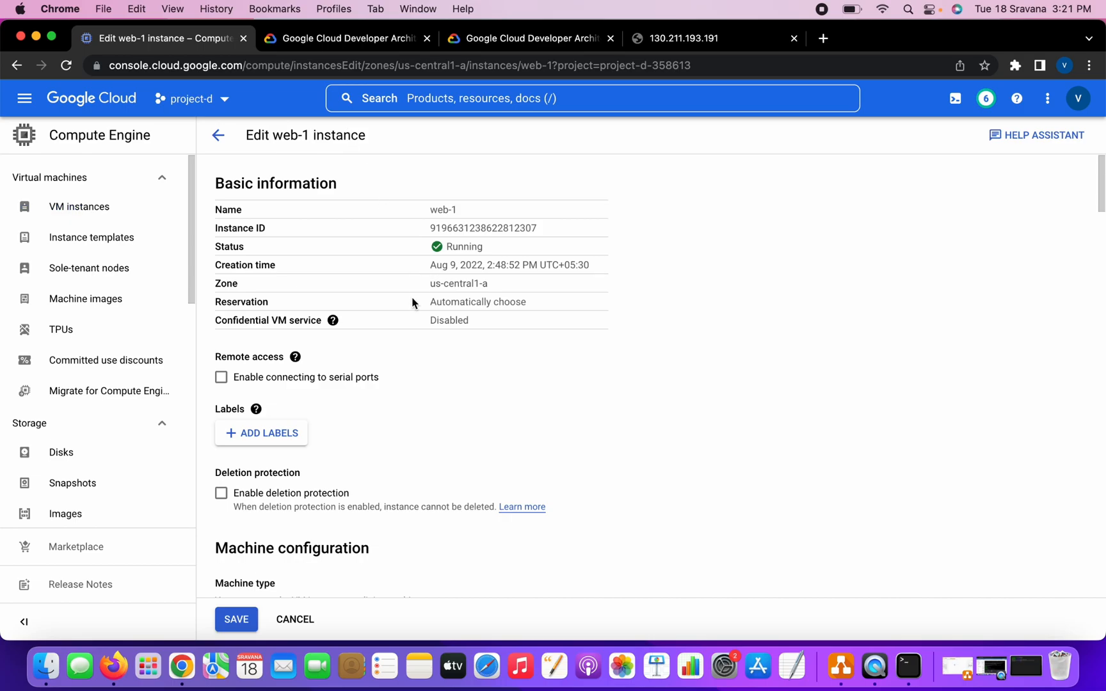
# - Look through the web-1 edit form and open its network tags for editing
pyautogui.scroll(-15, 441, 380)
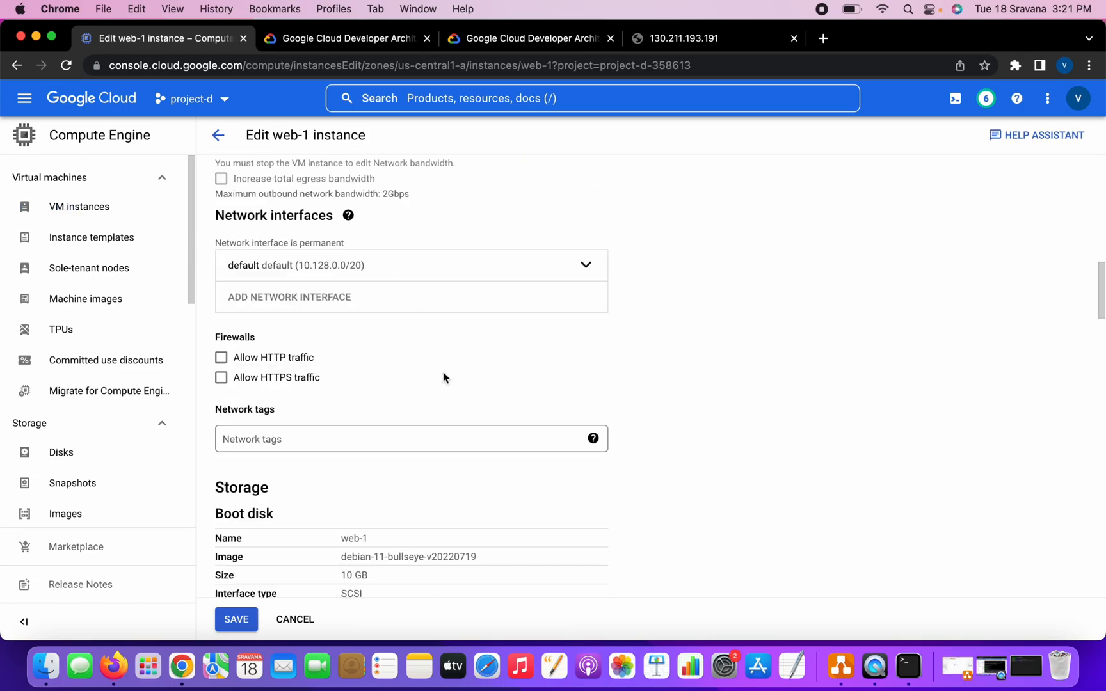
pyautogui.scroll(-7, 442, 378)
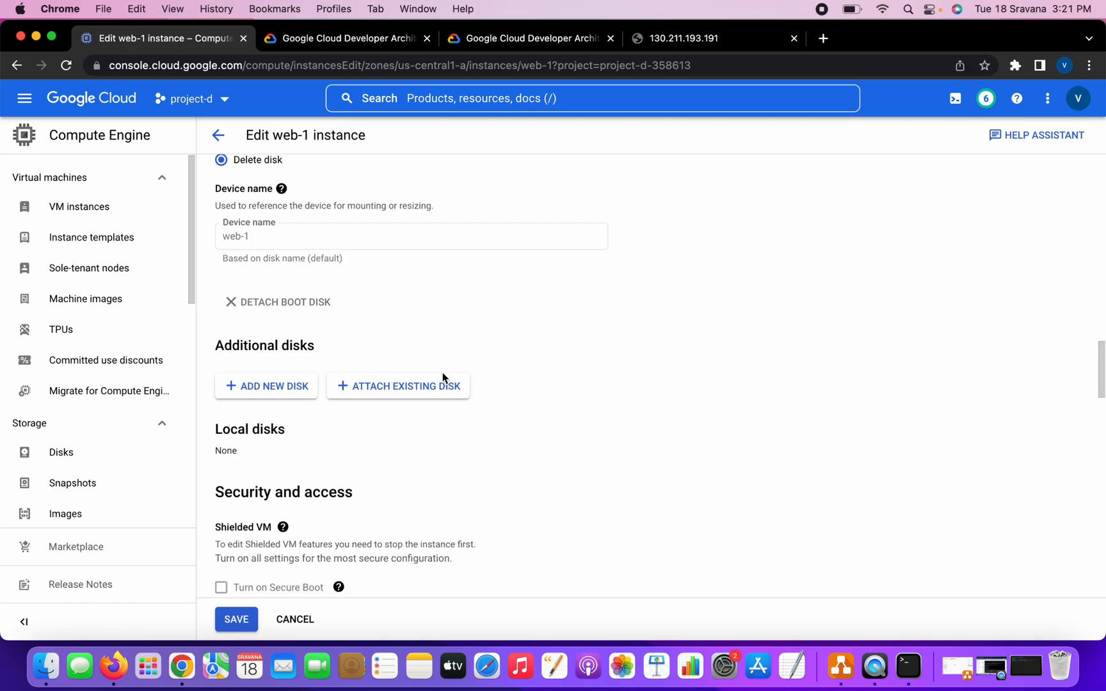
pyautogui.scroll(-12, 442, 378)
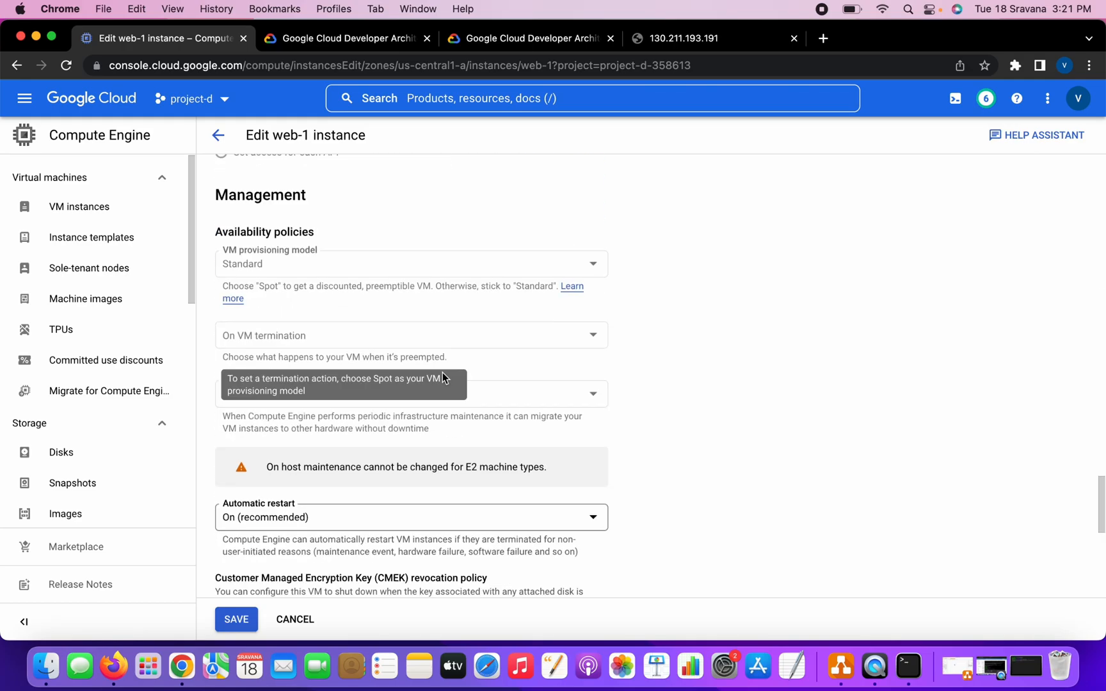
pyautogui.scroll(-8, 552, 394)
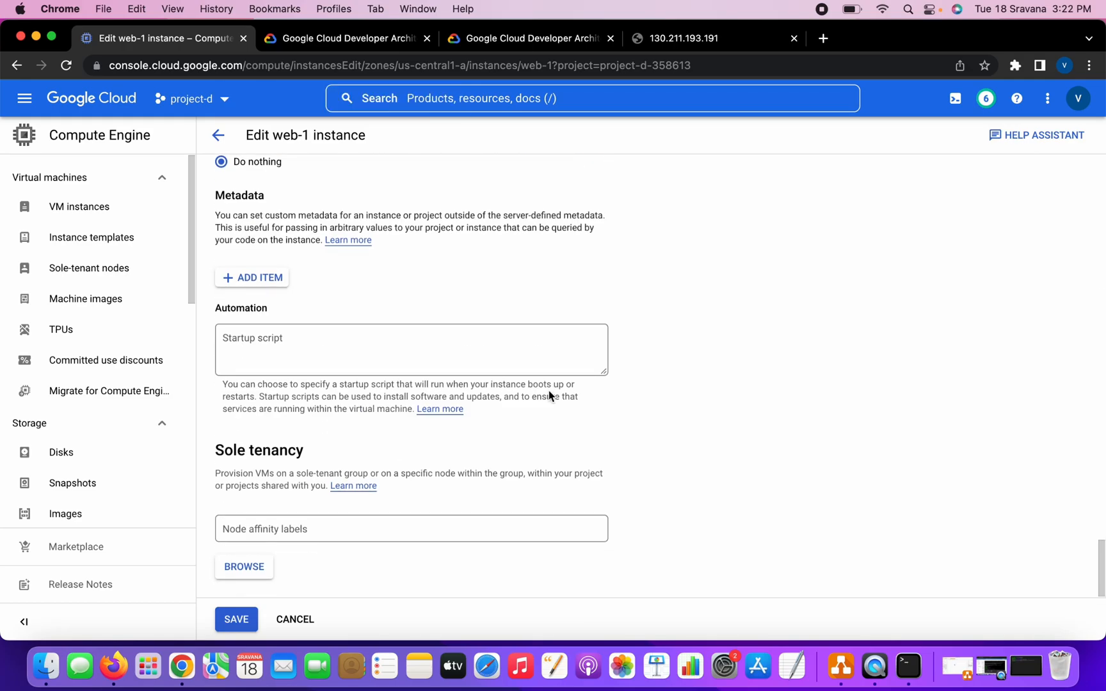
pyautogui.scroll(20, 549, 391)
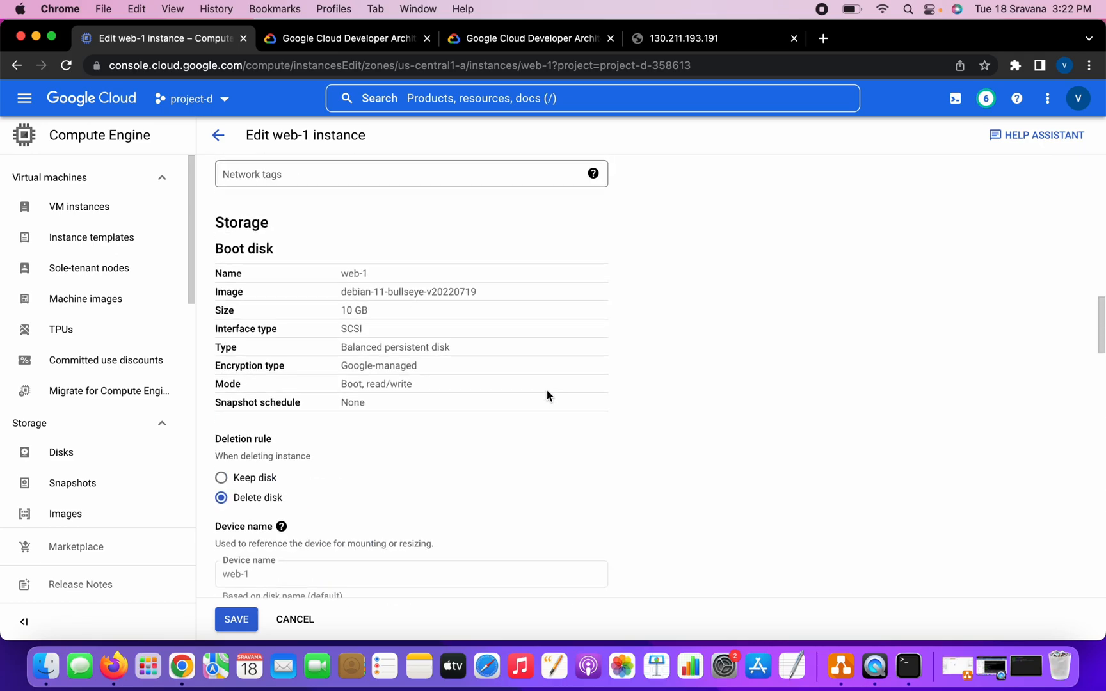
pyautogui.scroll(3, 547, 395)
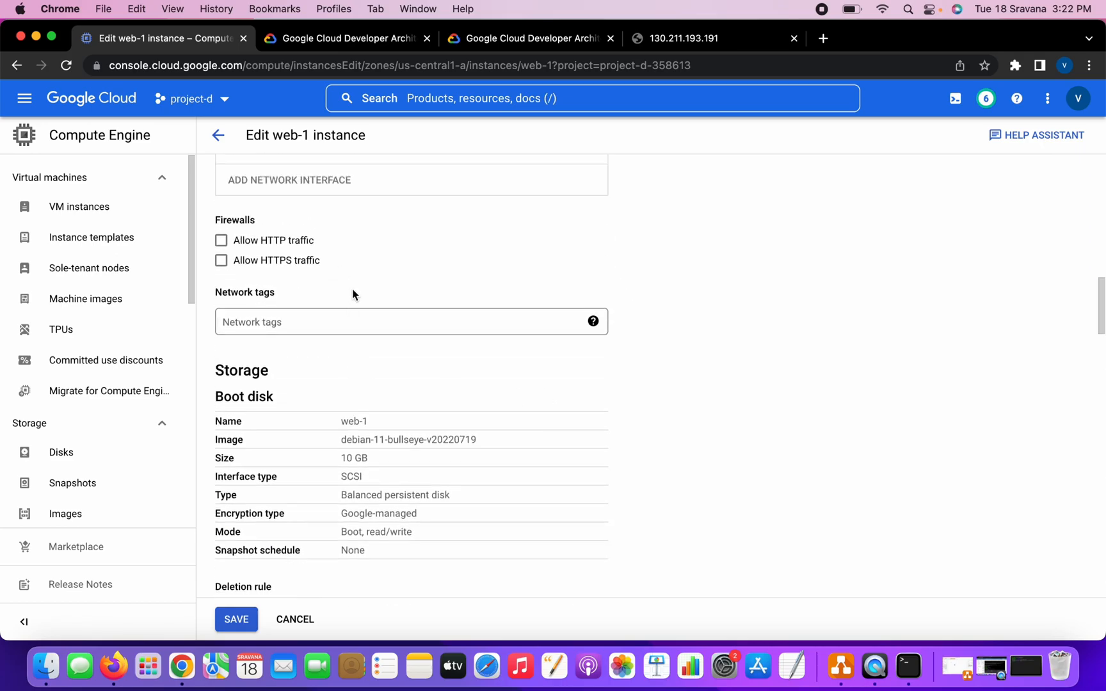
pyautogui.click(344, 315)
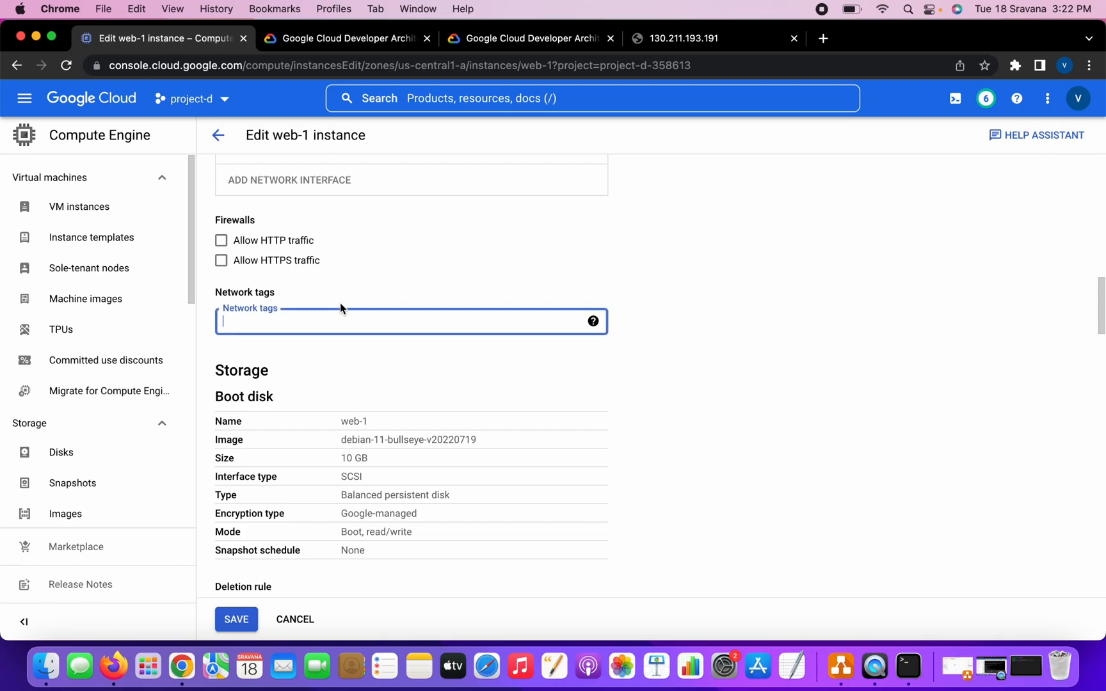
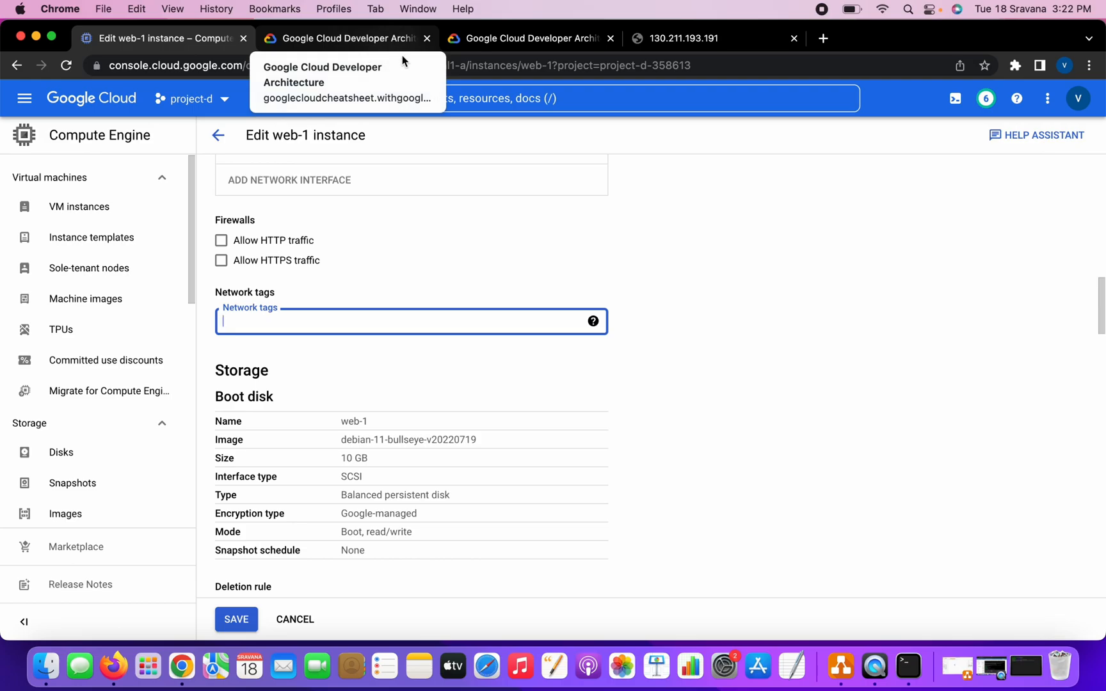
# - Open the VPC firewall rules in a duplicate browser tab and copy the http-web rule's target tag web
pyautogui.rightClick(186, 35)
pyautogui.click(216, 135)
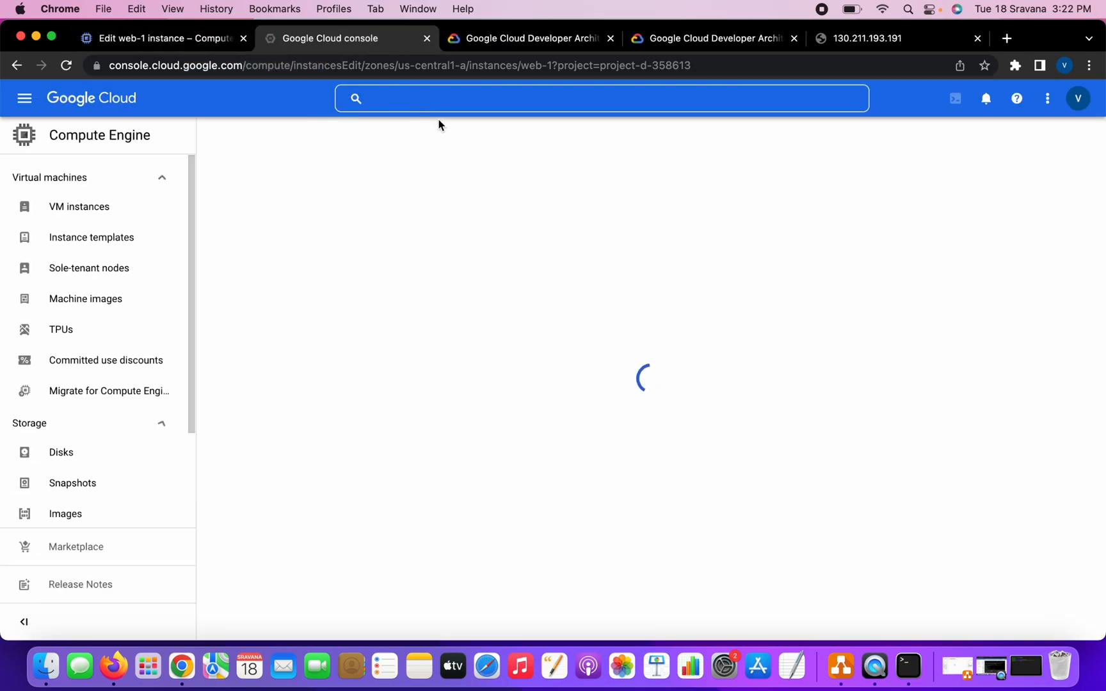
pyautogui.click(439, 99)
pyautogui.write('firewall')
pyautogui.click(412, 198)
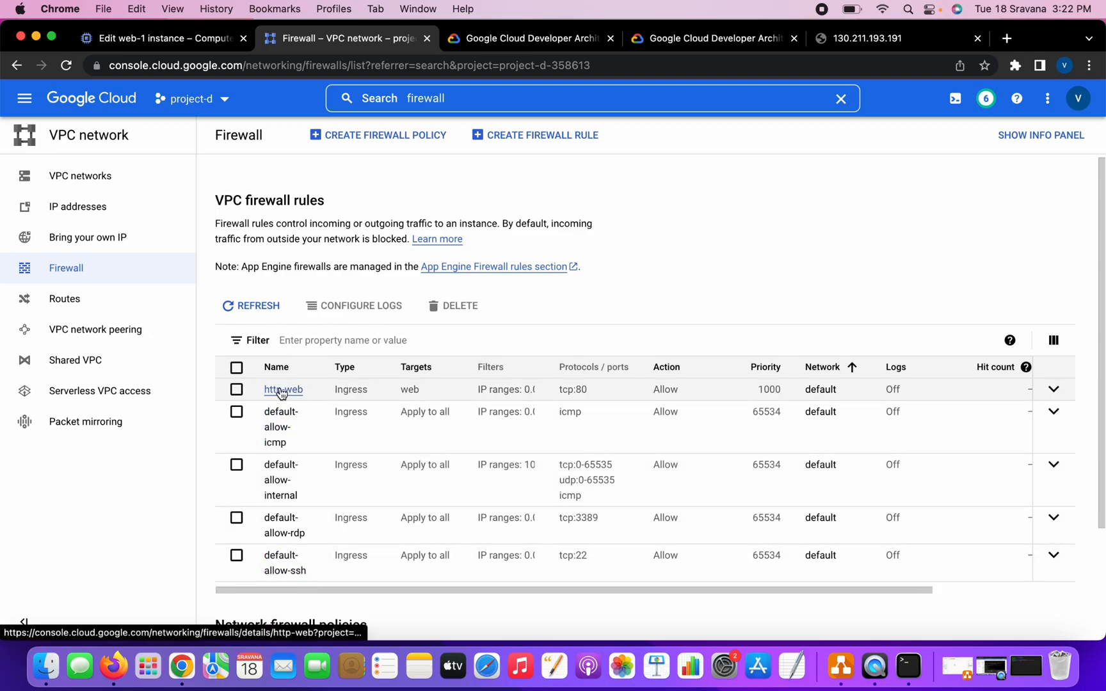
pyautogui.click(401, 395)
pyautogui.moveTo(401, 395); pyautogui.dragTo(420, 397)
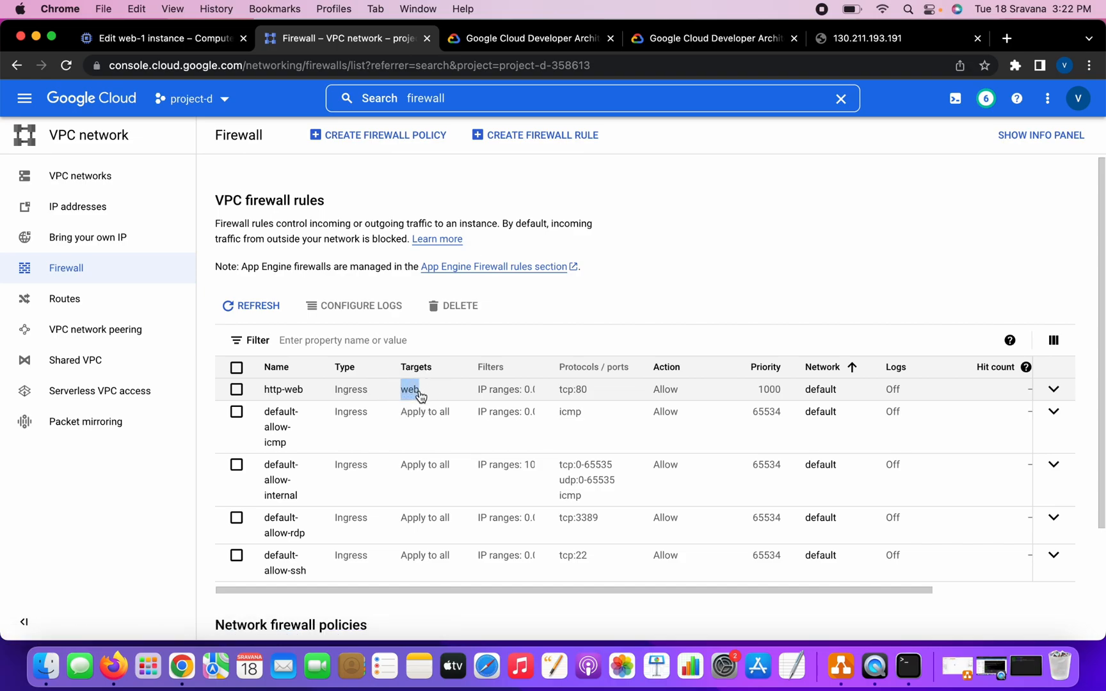
pyautogui.rightClick(417, 396)
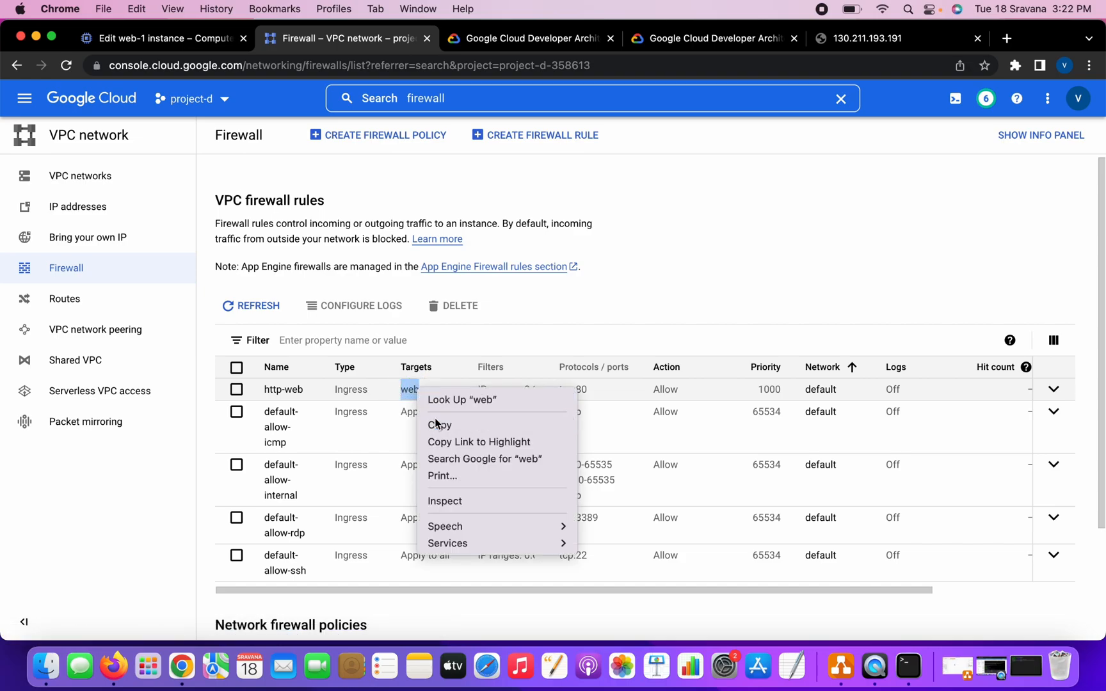
pyautogui.click(435, 423)
# - Add the copied tag web to web-1's network tags and save the instance
pyautogui.click(187, 49)
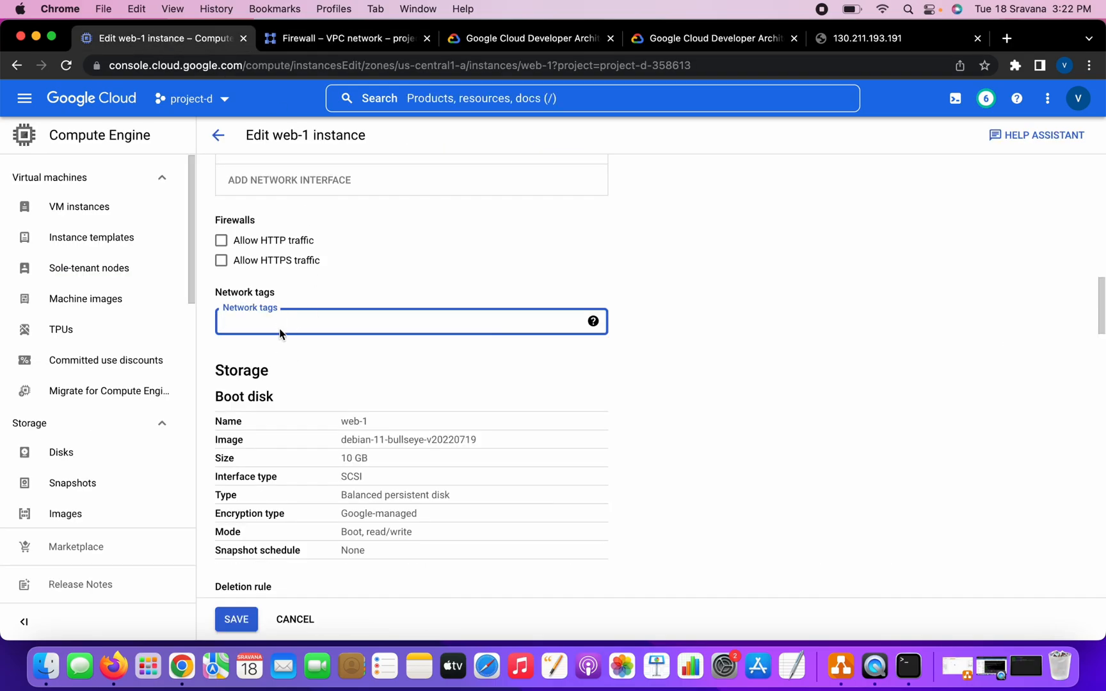
pyautogui.press('super+v')
pyautogui.click(340, 365)
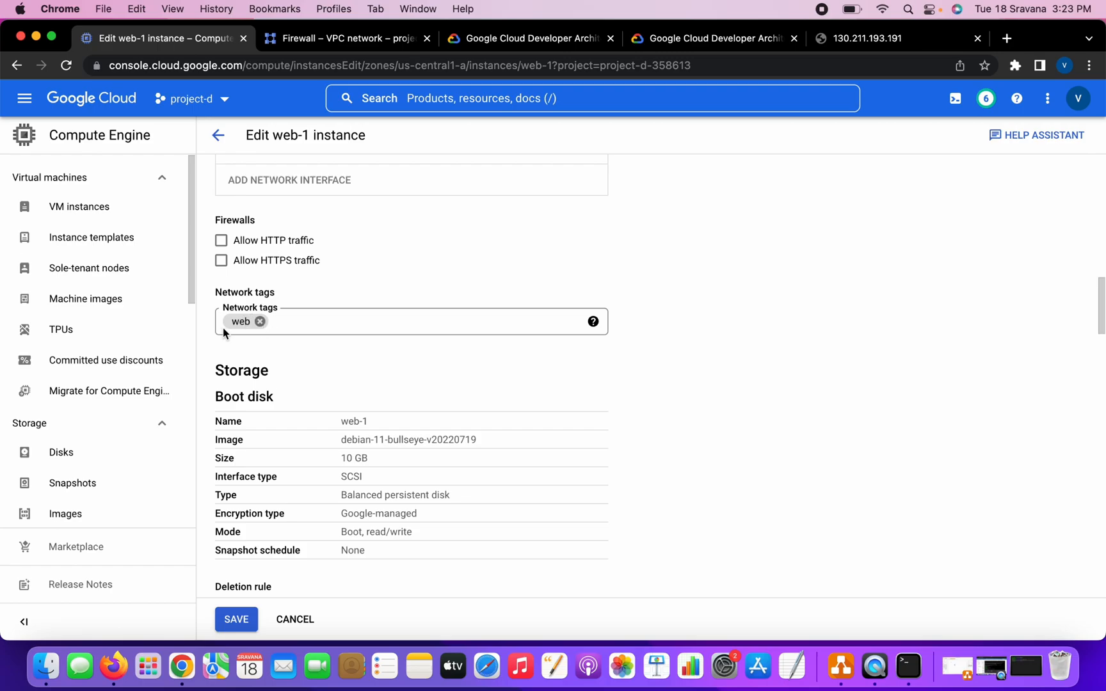
pyautogui.click(235, 619)
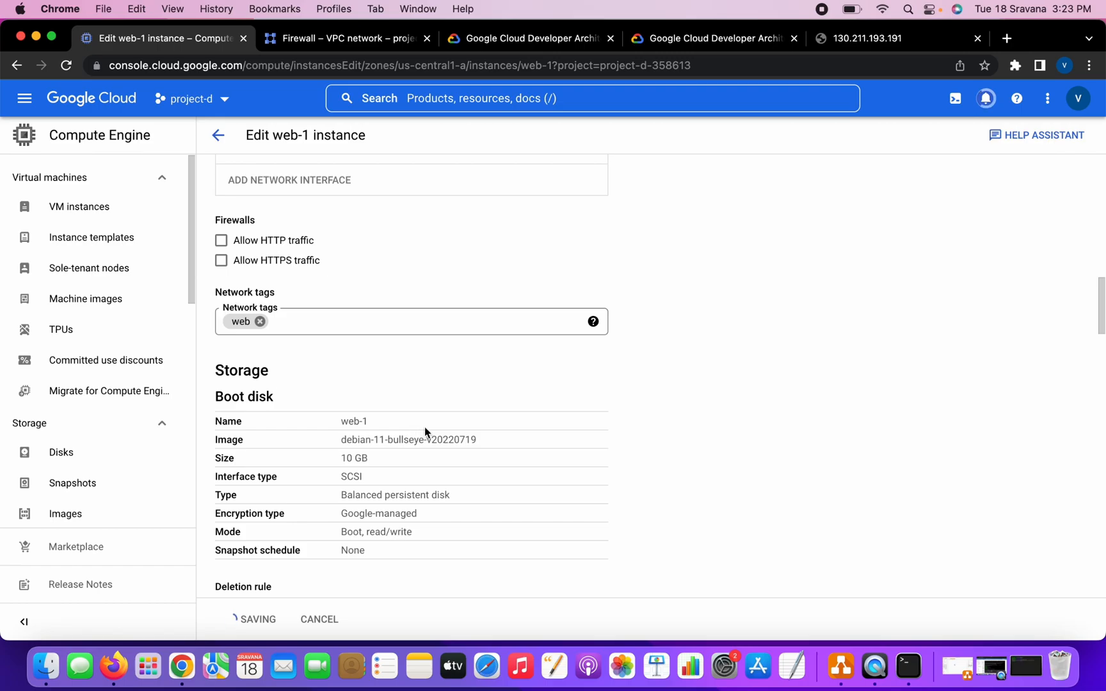
# - Check the http-web rule's protocol and port in the firewall list, and return to the web-1 instance
pyautogui.scroll(4, 421, 434)
pyautogui.click(362, 37)
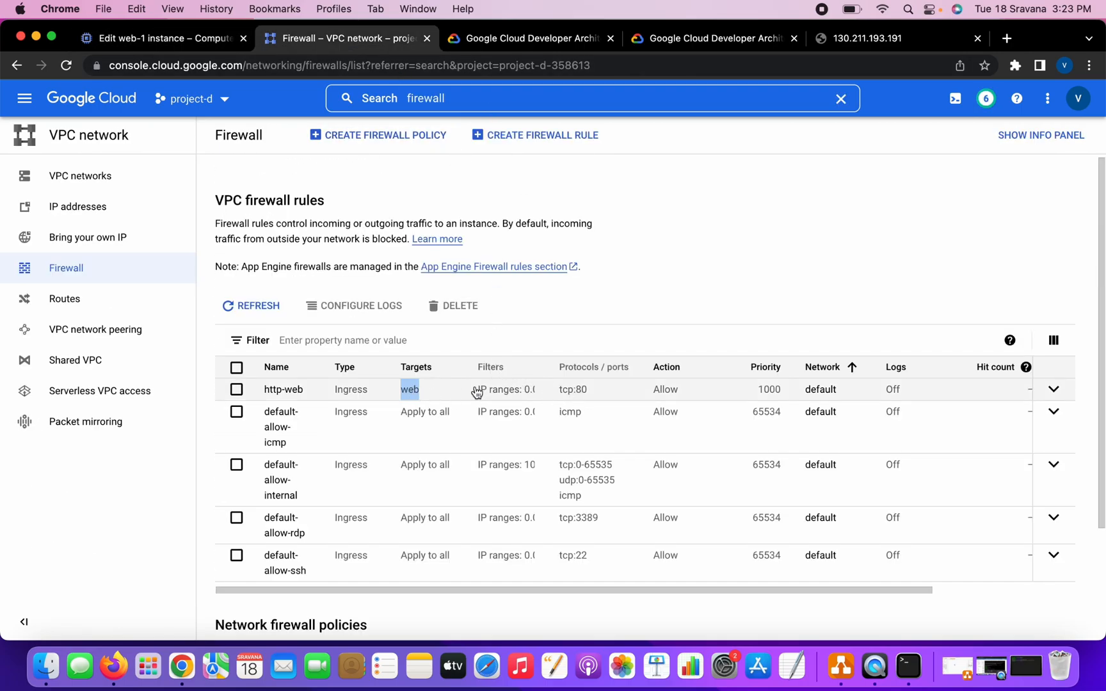
pyautogui.moveTo(596, 395); pyautogui.dragTo(557, 390)
pyautogui.click(192, 40)
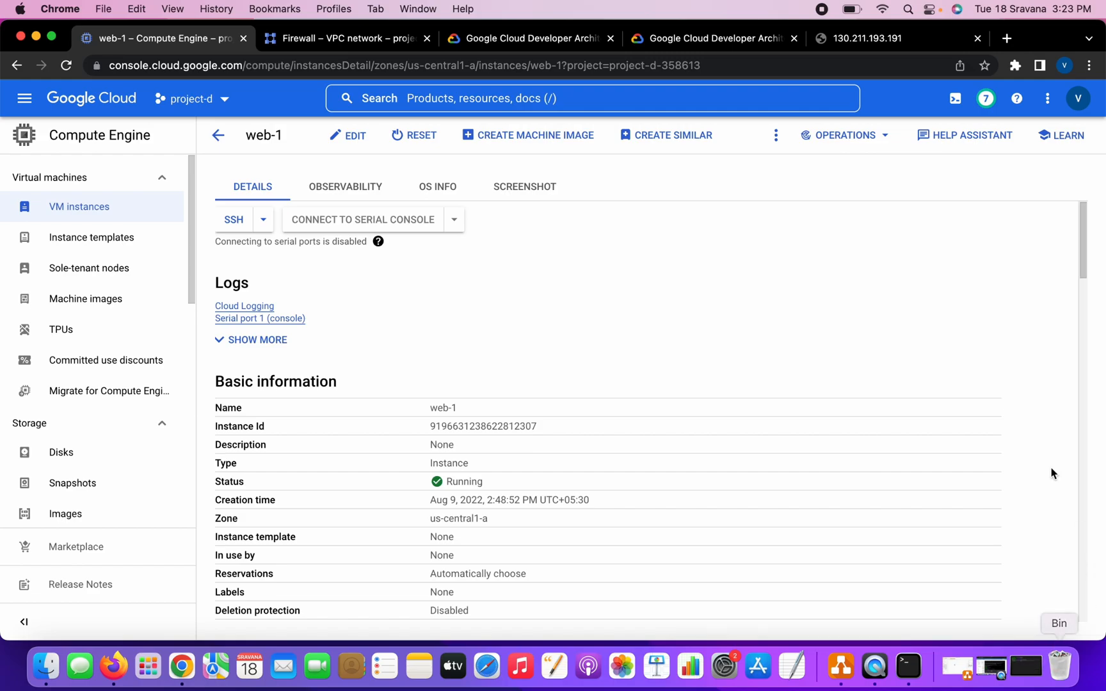
# - Reload the page at web-1's external IP 130.211.193.191 and check the text it serves
pyautogui.click(865, 40)
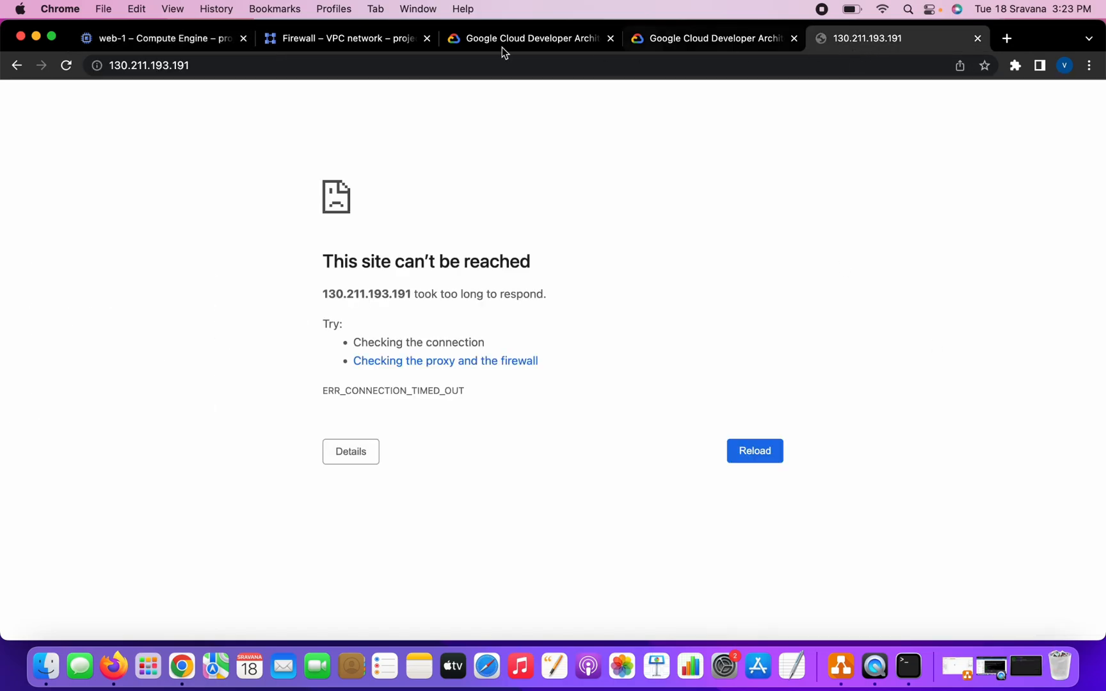
pyautogui.click(66, 67)
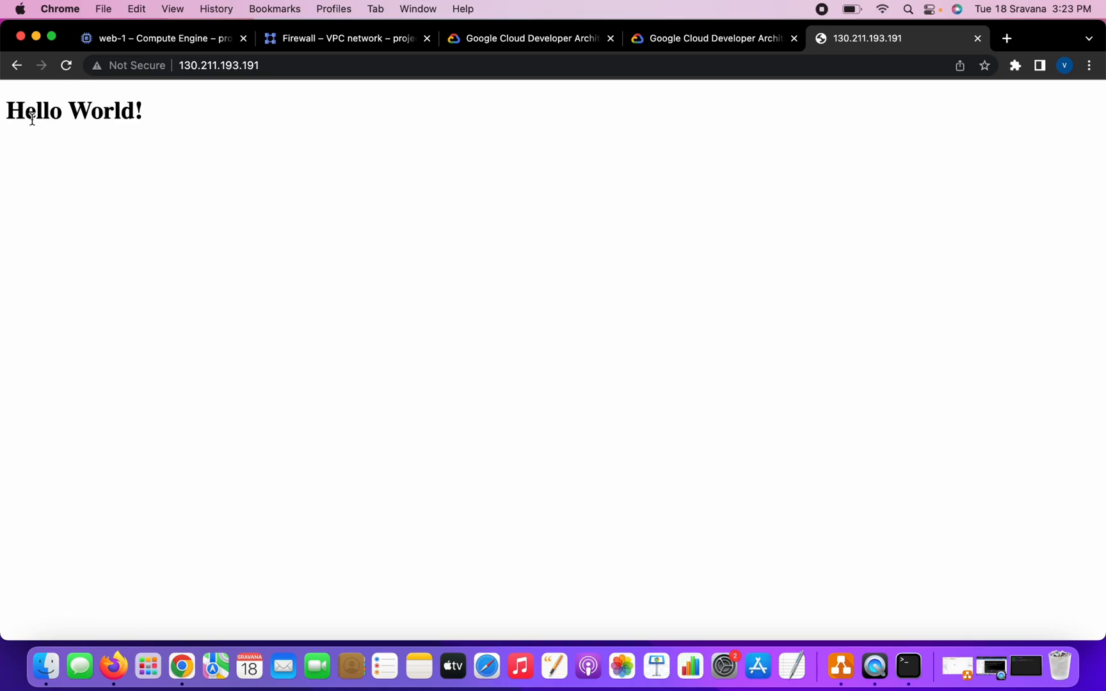
pyautogui.moveTo(9, 111); pyautogui.dragTo(172, 121)
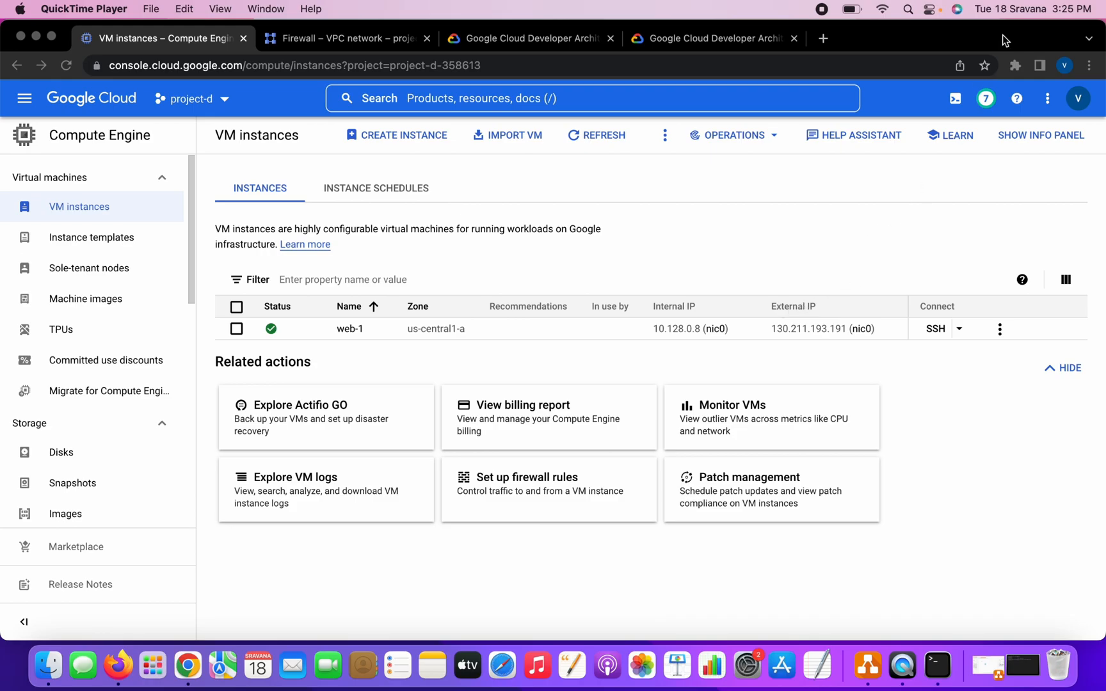
# - Start creating a new VM instance from the instances list and name it web-2
pyautogui.click(412, 135)
pyautogui.click(411, 137)
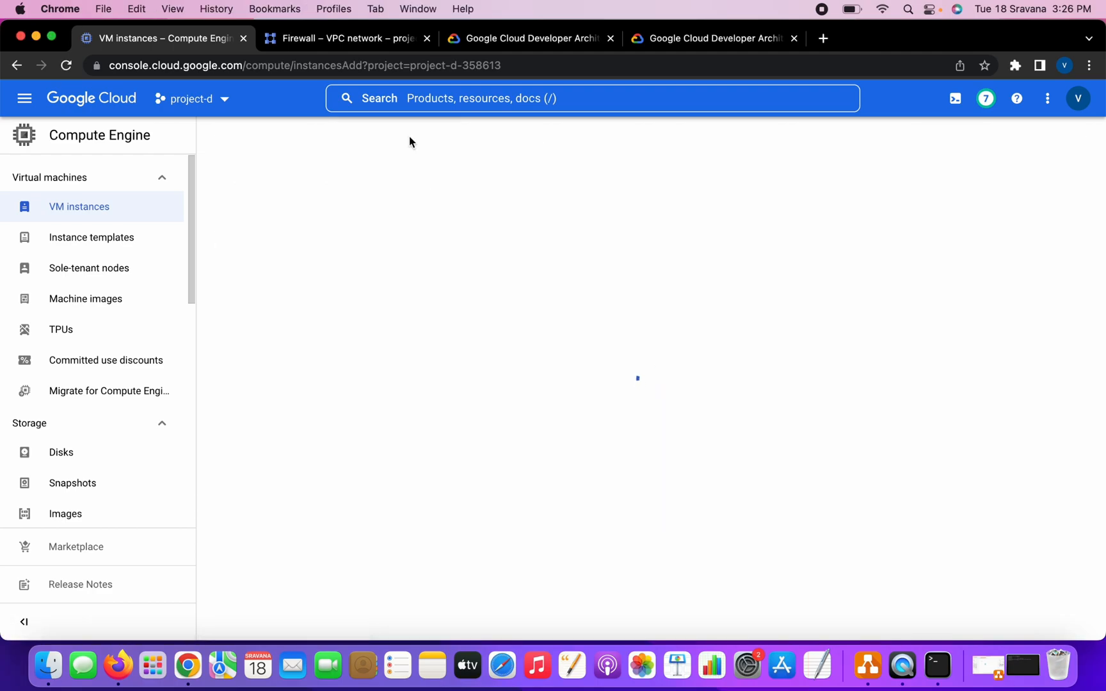
pyautogui.moveTo(396, 188); pyautogui.dragTo(306, 190)
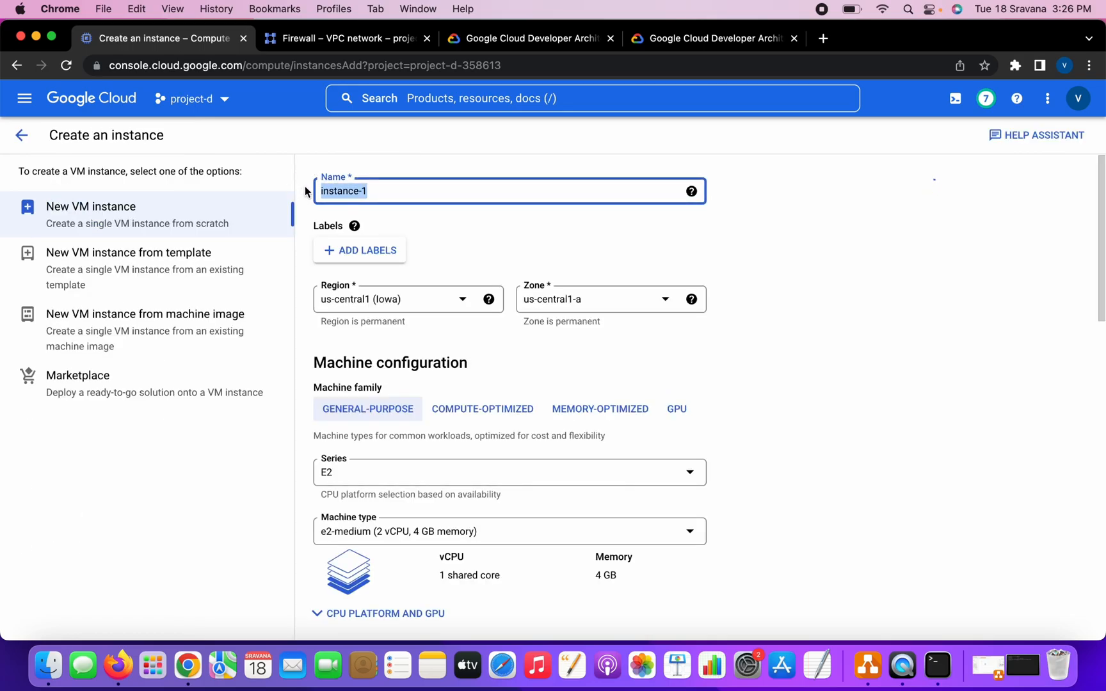
pyautogui.press('BackSpace')
pyautogui.write('web-2')
pyautogui.click(582, 233)
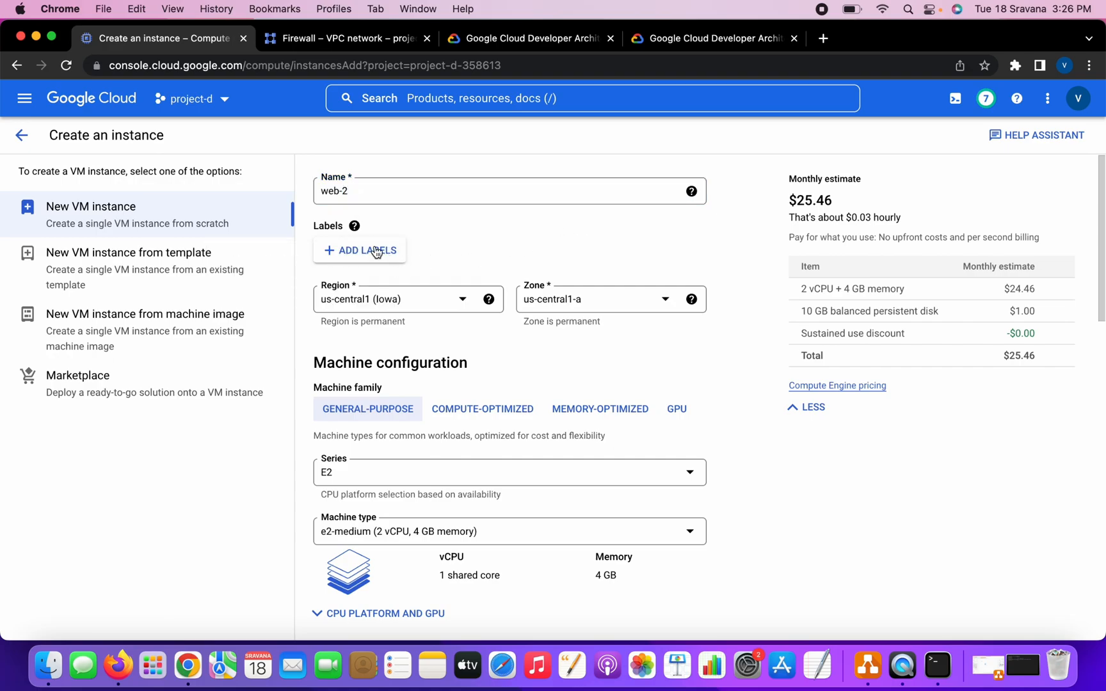
# - Read the help explanation of the Labels setting in the instance creation form
pyautogui.click(318, 226)
pyautogui.moveTo(318, 226); pyautogui.dragTo(346, 227)
pyautogui.moveTo(354, 226)
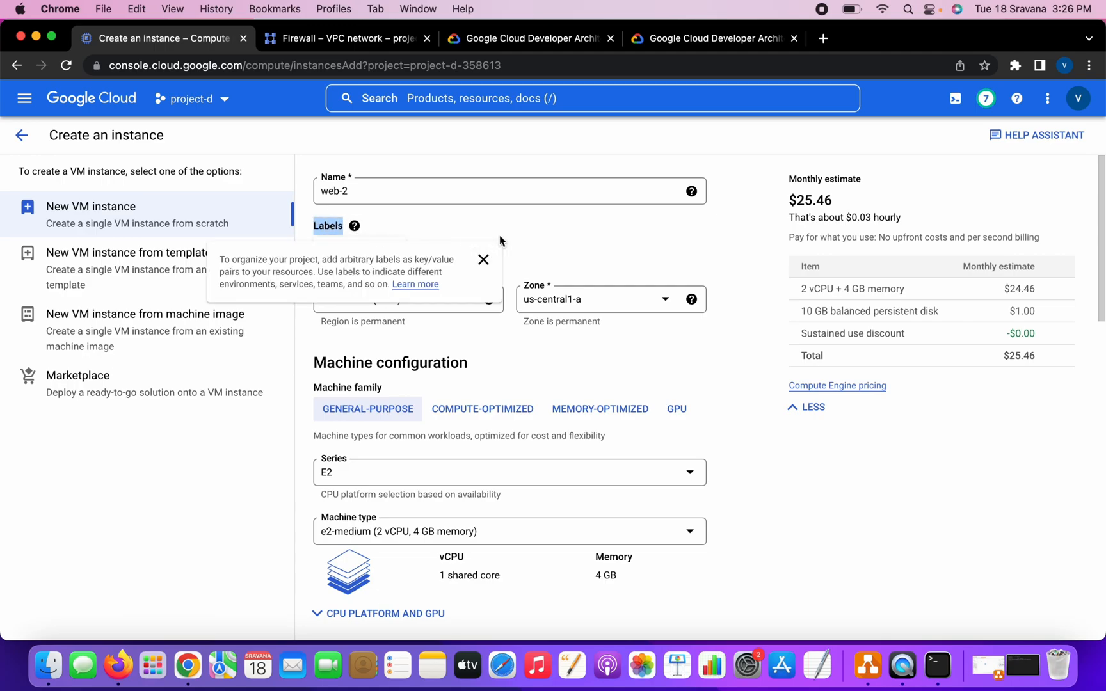
pyautogui.click(565, 237)
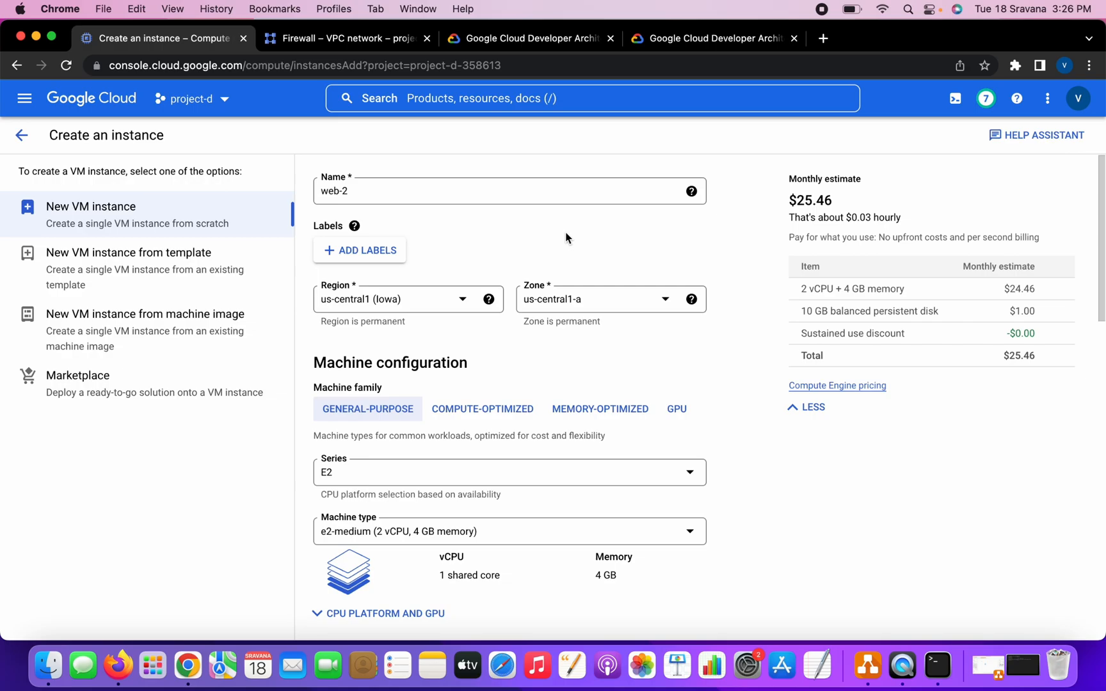
# - Open label management for web-2 and add a label with key name and value web
pyautogui.click(380, 256)
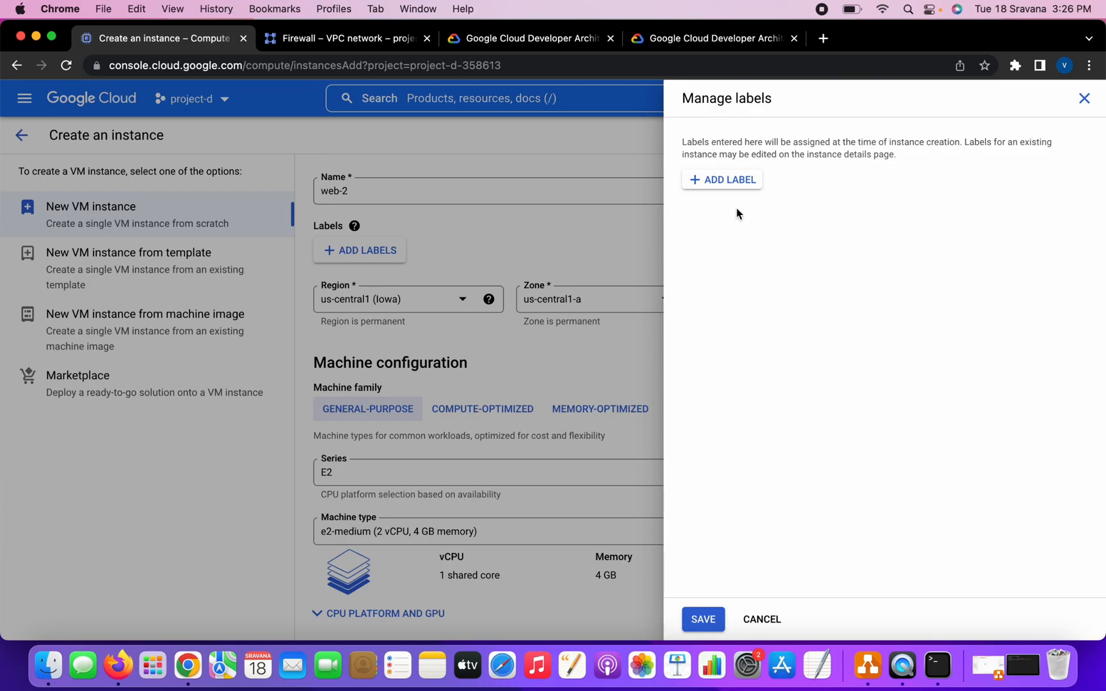
pyautogui.click(735, 179)
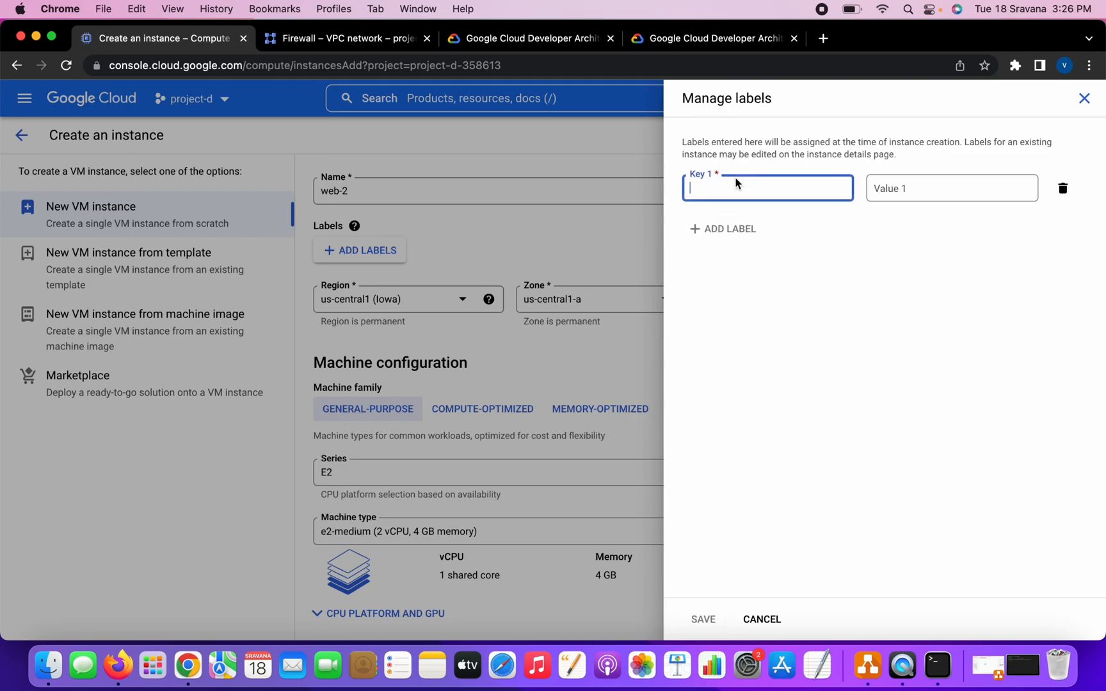
pyautogui.click(725, 187)
pyautogui.write('name')
pyautogui.press('Tab')
pyautogui.write('web')
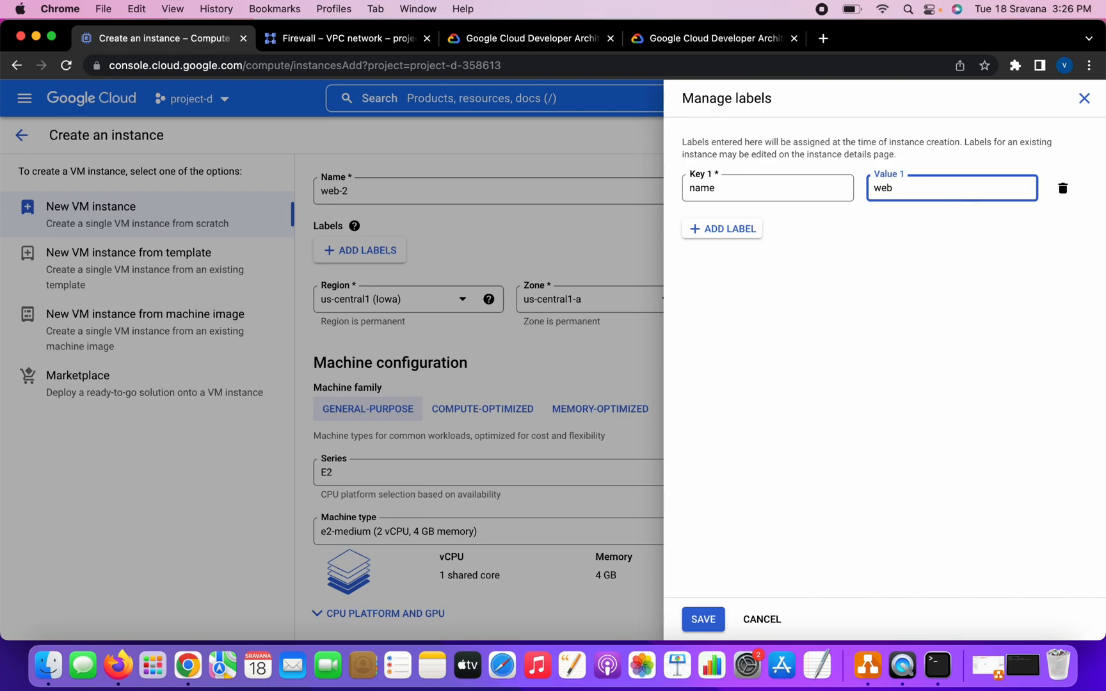
# - Add a second label with key environment and value development
pyautogui.click(717, 228)
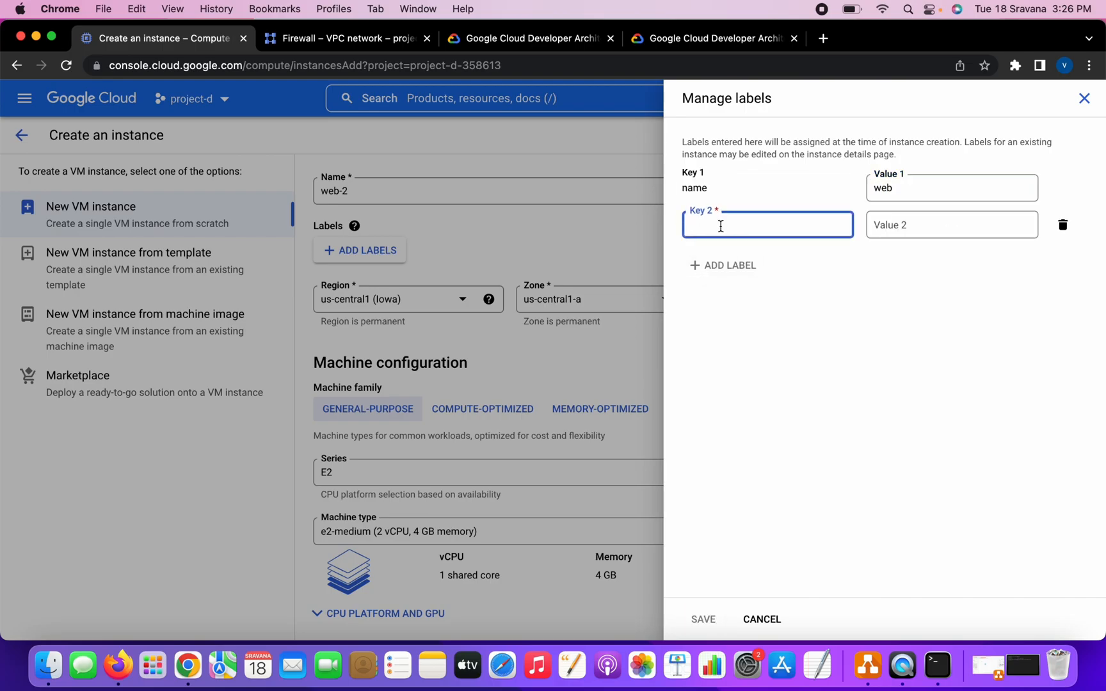
pyautogui.write('e')
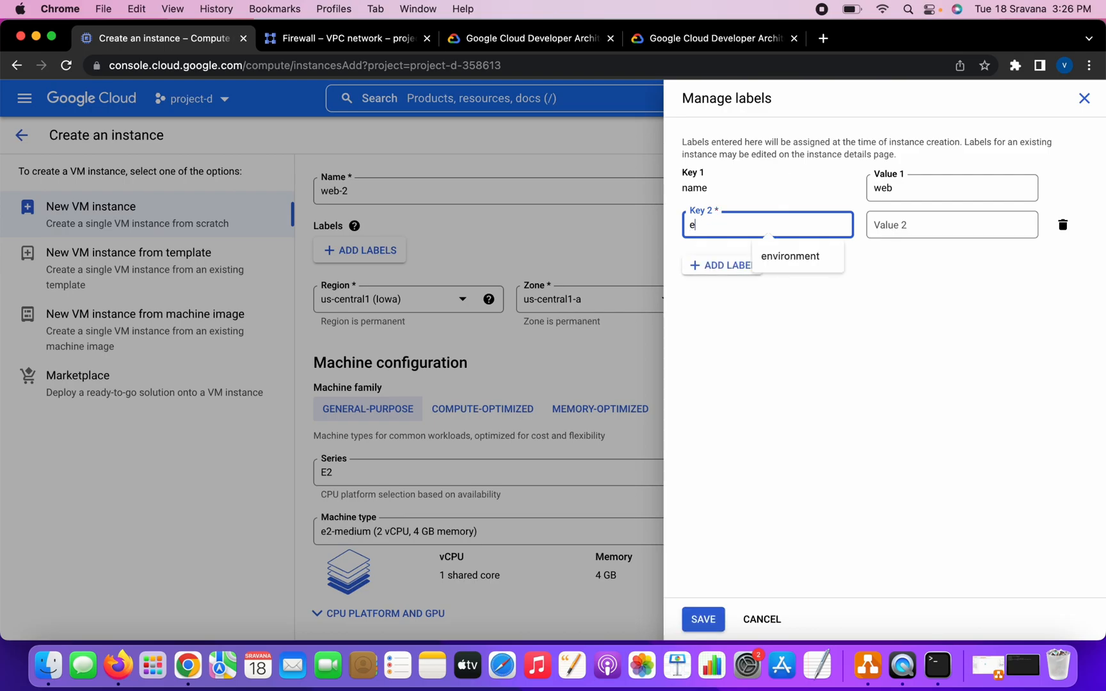
pyautogui.write('nvironment')
pyautogui.press('Tab')
pyautogui.write('de')
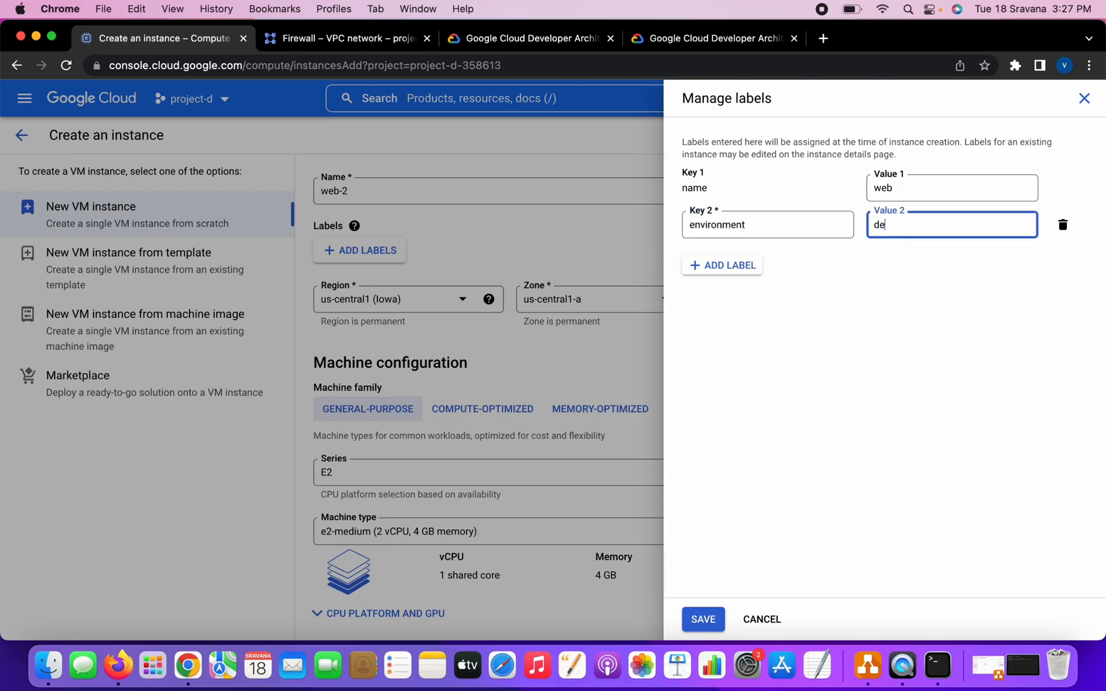
pyautogui.write('velopmenyt')
# - Enter a third label with key business unit and value hr
pyautogui.click(744, 271)
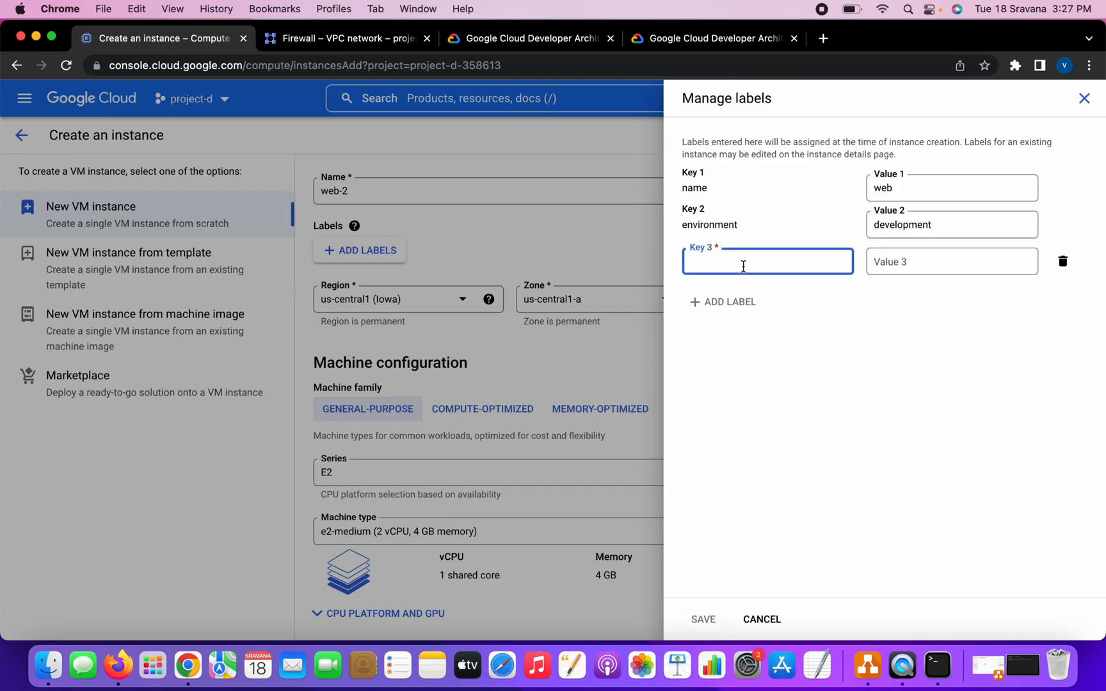
pyautogui.write('bu')
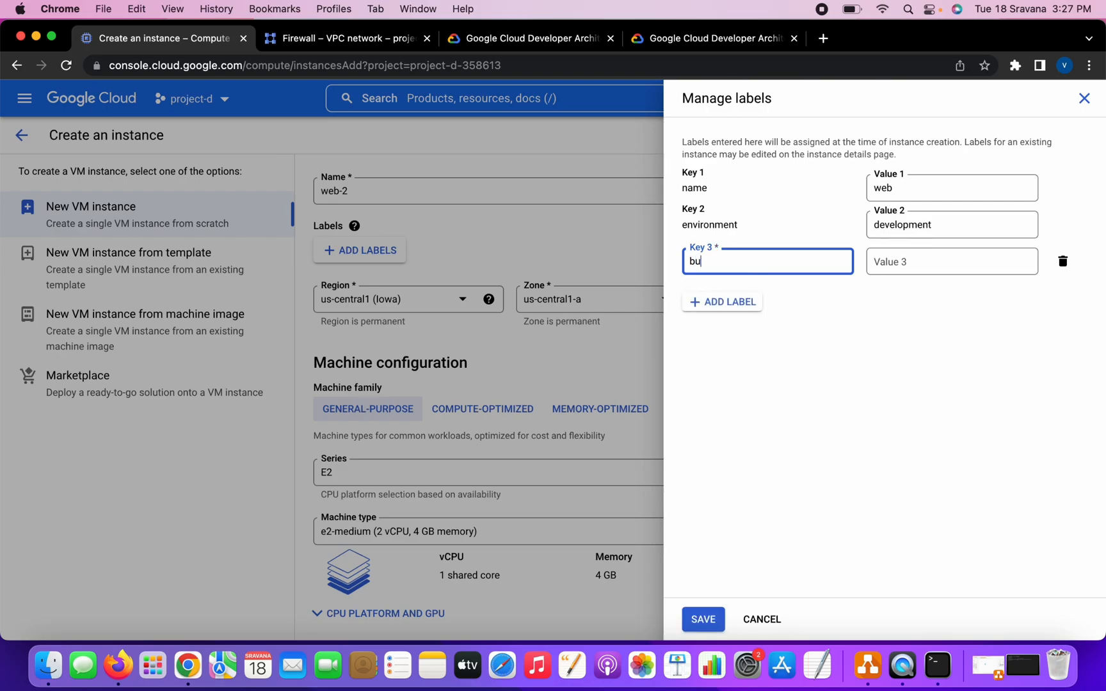
pyautogui.write('siness unit')
pyautogui.click(951, 261)
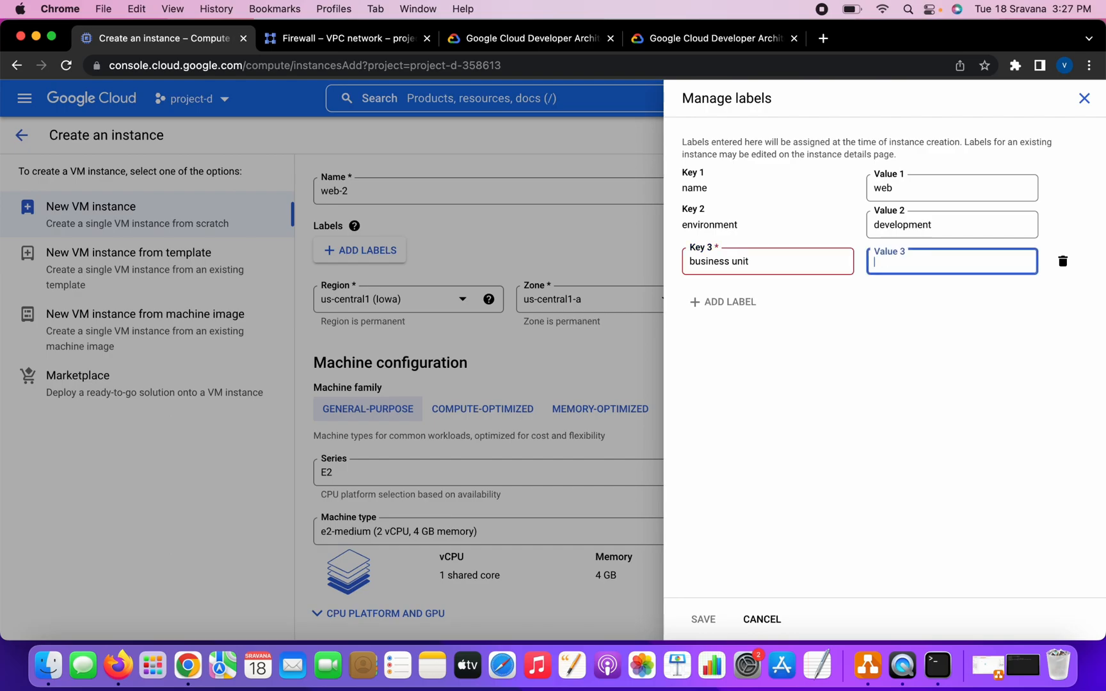
pyautogui.write('hr')
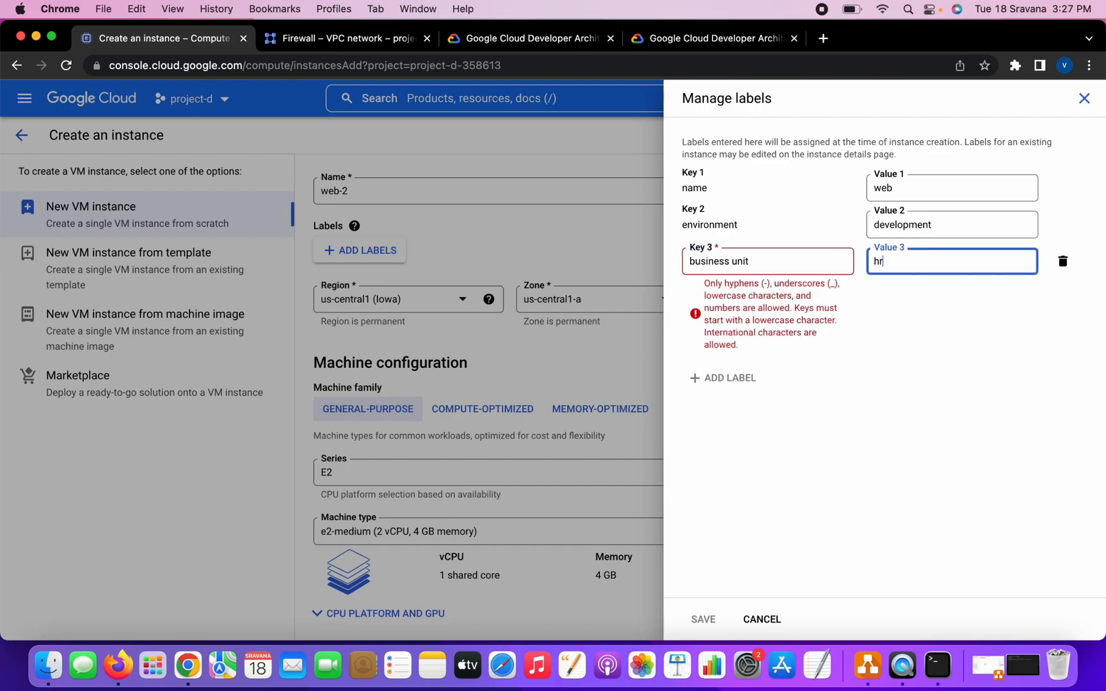
# - Change the third label's key to bu
pyautogui.click(832, 332)
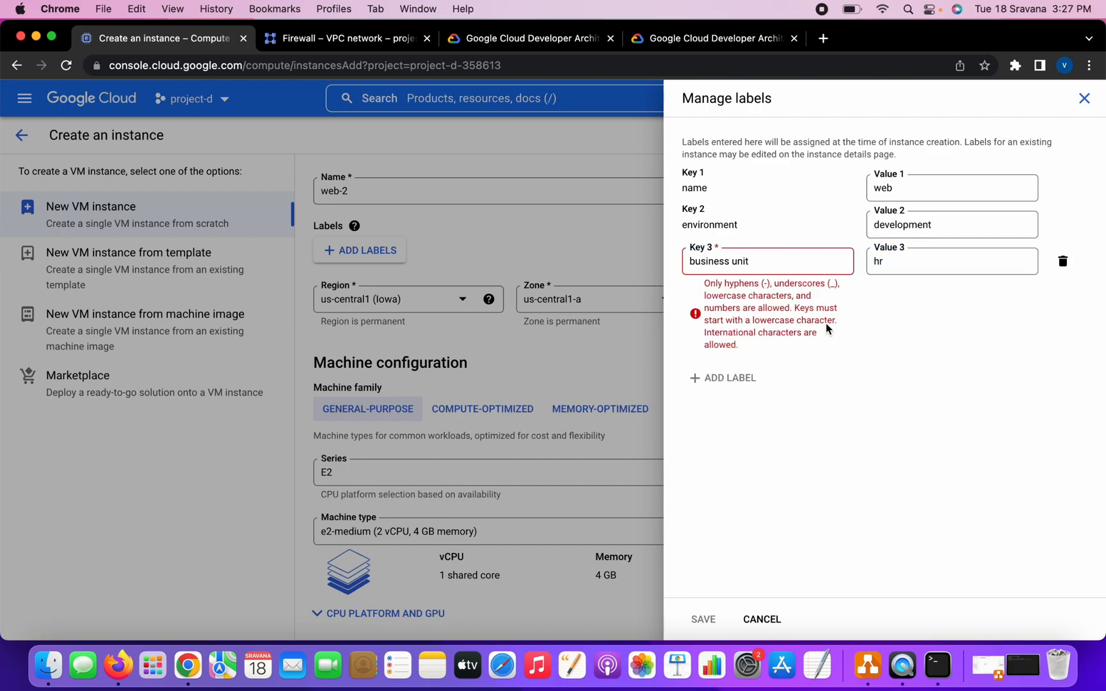
pyautogui.click(735, 261)
pyautogui.press('BackSpace')
pyautogui.press('BackSpace')
pyautogui.press('BackSpace')
pyautogui.press('BackSpace')
pyautogui.press('BackSpace')
pyautogui.press('BackSpace')
pyautogui.press('BackSpace')
pyautogui.press('BackSpace')
pyautogui.press('BackSpace')
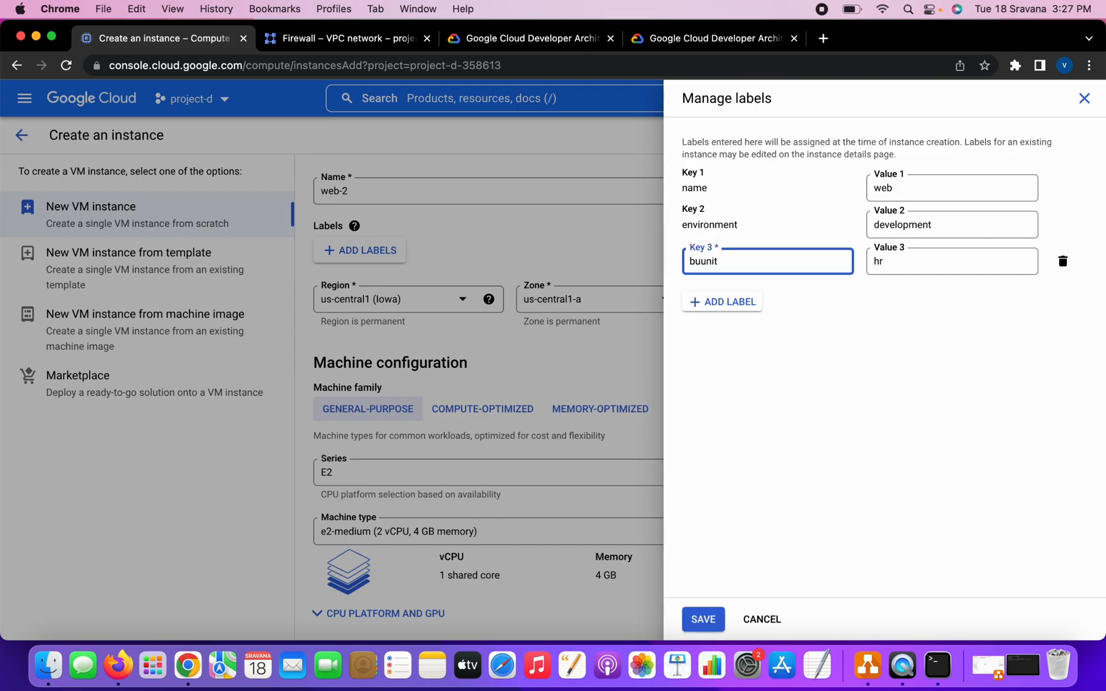
pyautogui.write('bu')
pyautogui.press('BackSpace')
pyautogui.press('BackSpace')
pyautogui.write('u')
pyautogui.press('BackSpace')
pyautogui.click(797, 421)
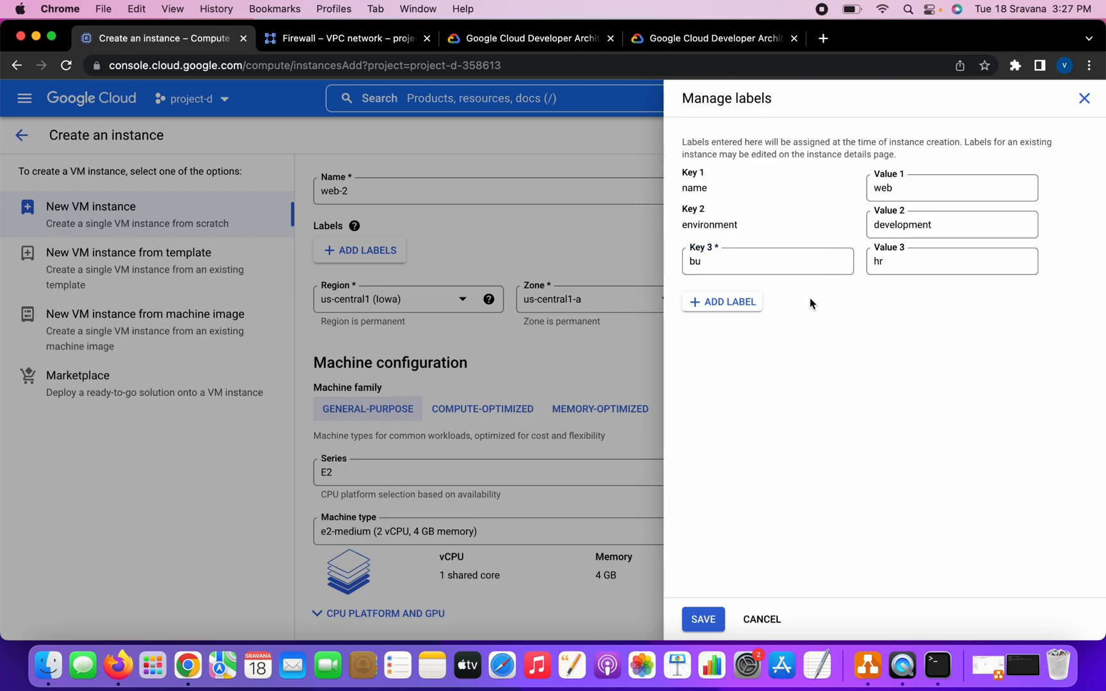
# - Add a fourth label with key department and value billing, and save the labels
pyautogui.doubleClick(688, 188)
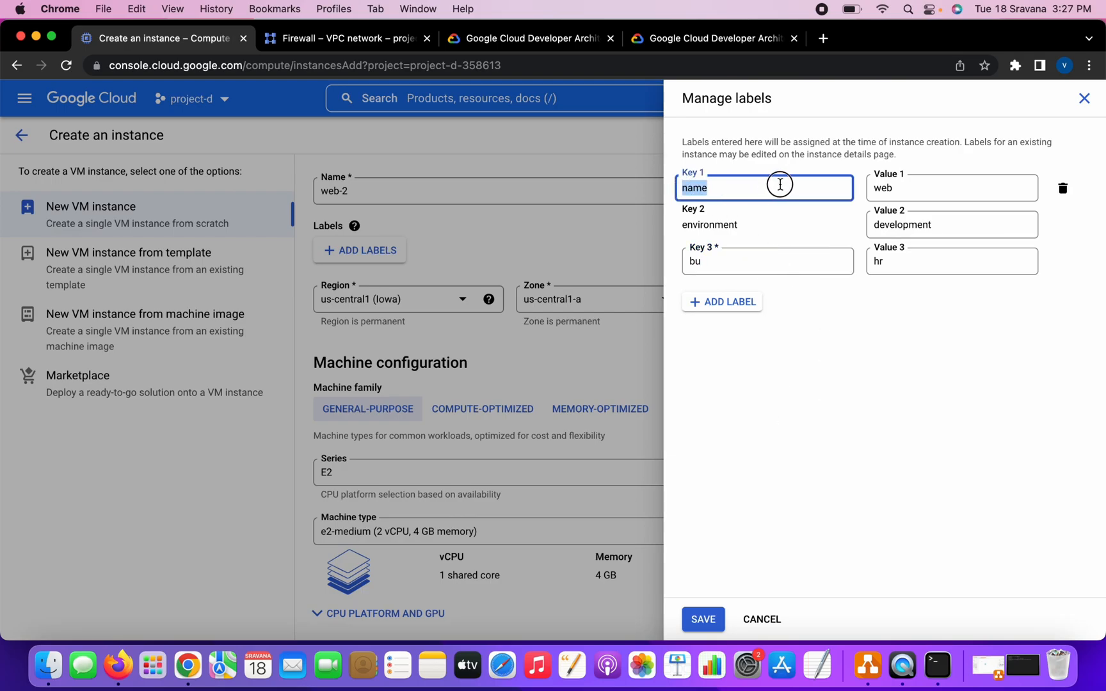
pyautogui.click(902, 187)
pyautogui.click(770, 226)
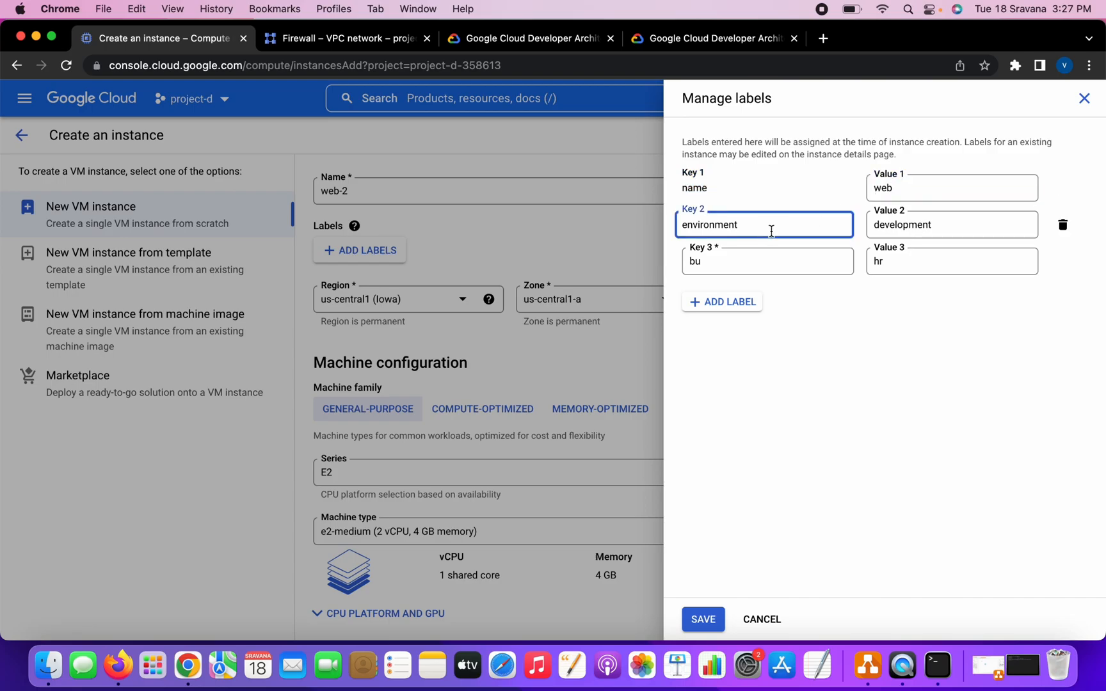
pyautogui.click(793, 269)
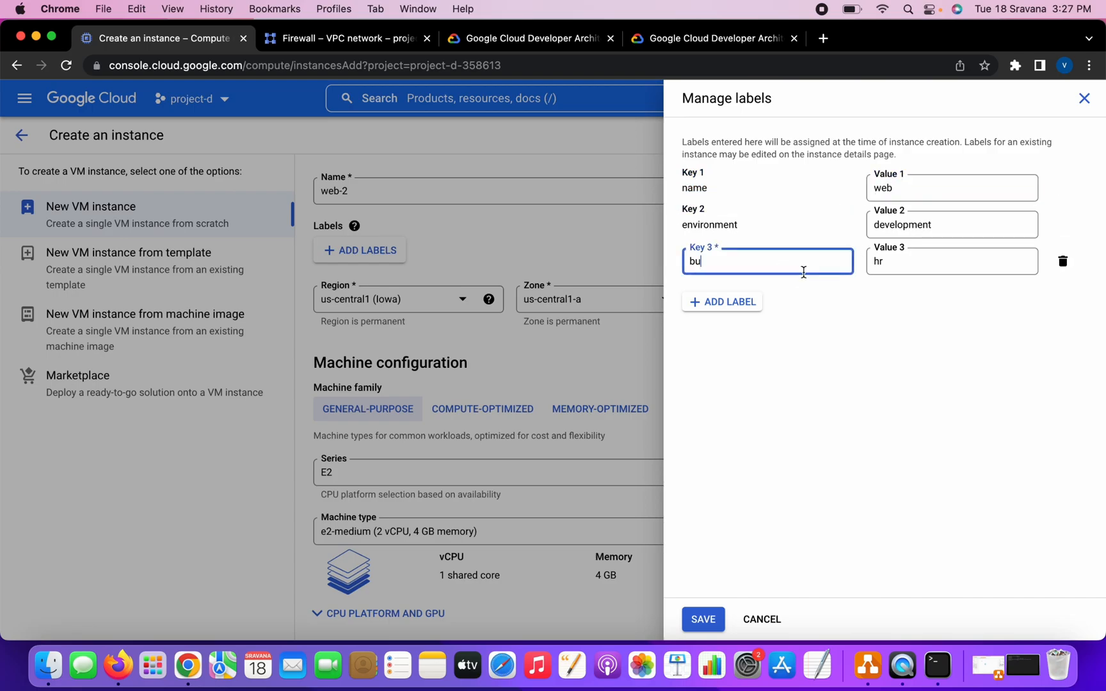
pyautogui.click(754, 310)
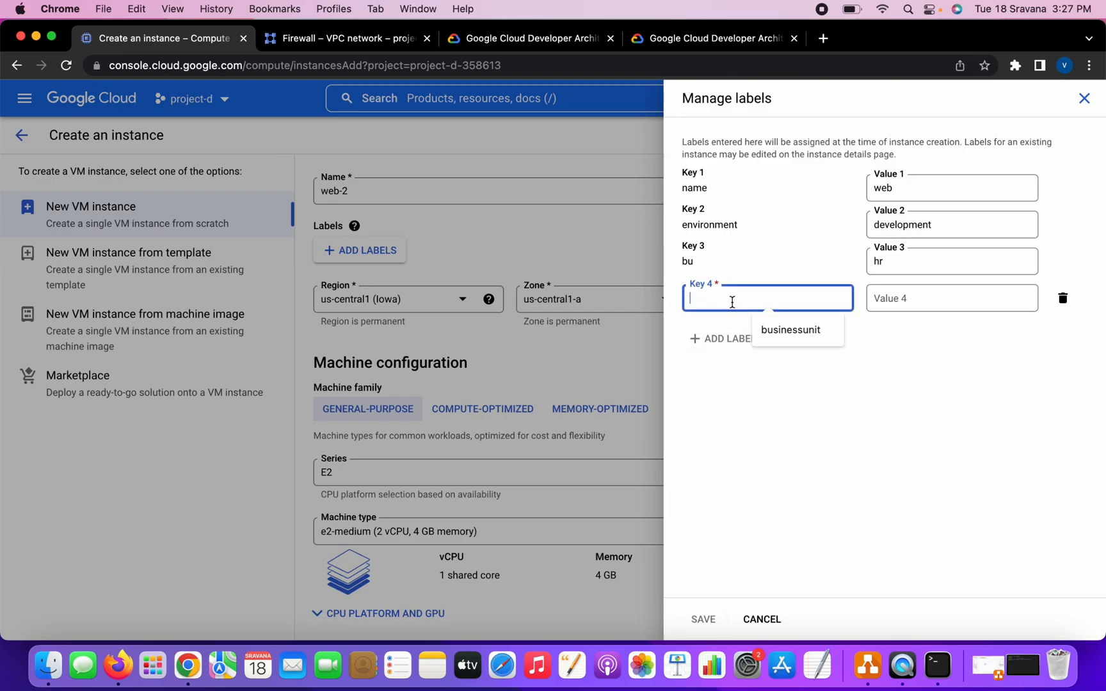
pyautogui.write('depart')
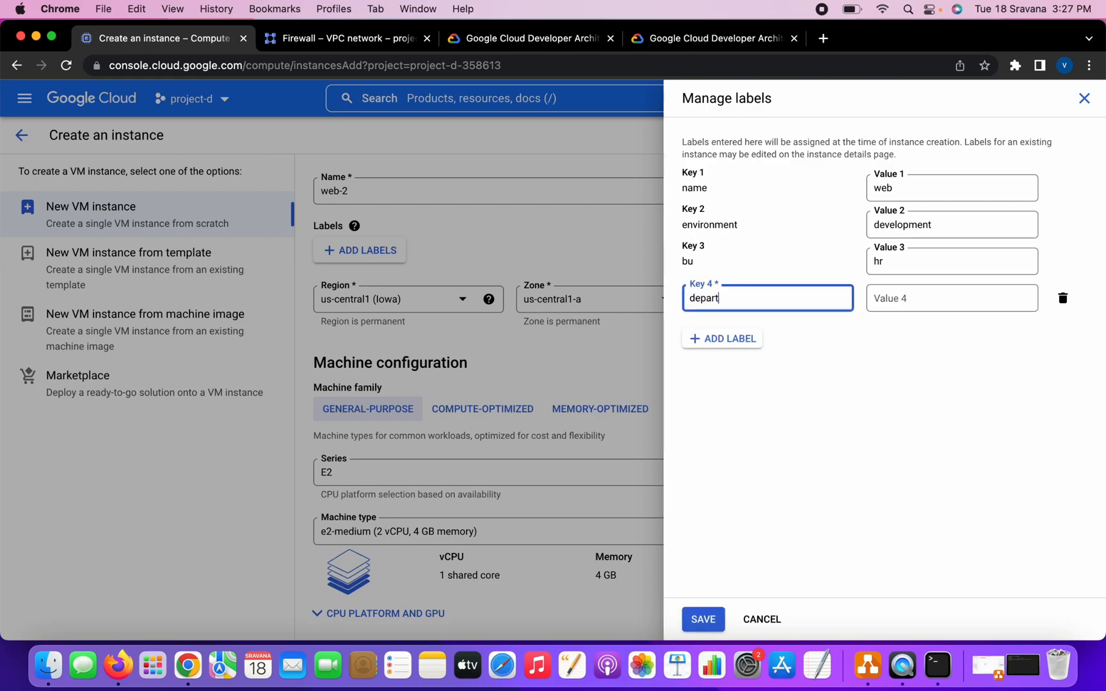
pyautogui.write('ment')
pyautogui.click(910, 299)
pyautogui.write('billing')
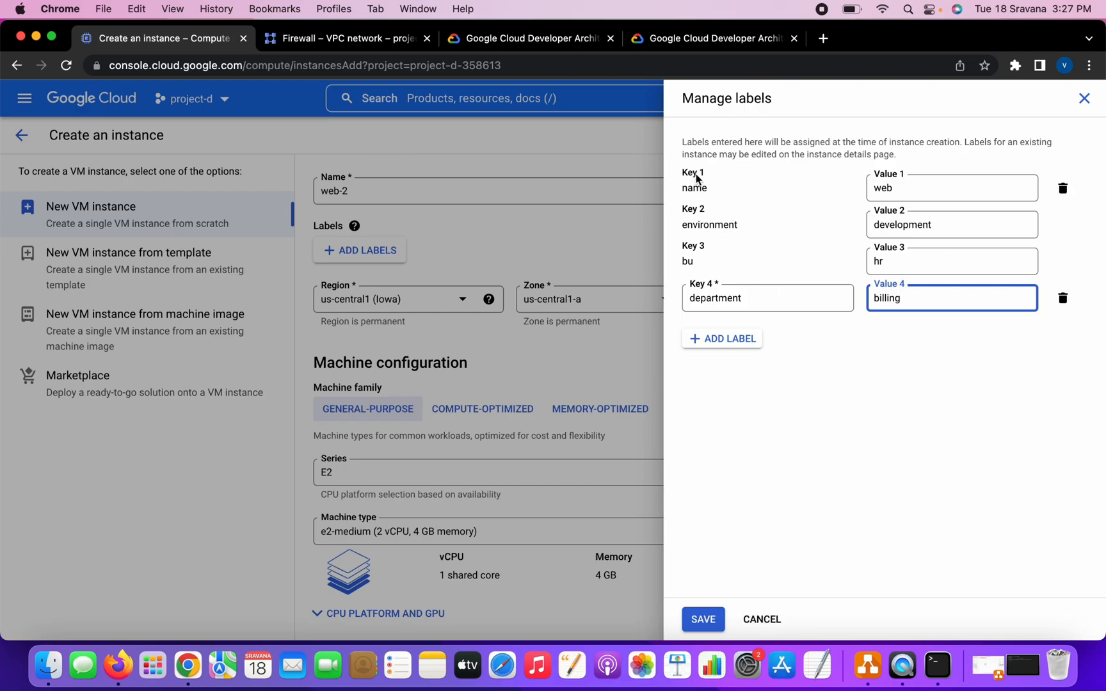
pyautogui.click(707, 621)
# - Expand the advanced networking options and add the network tag web to the instance
pyautogui.scroll(-10, 525, 440)
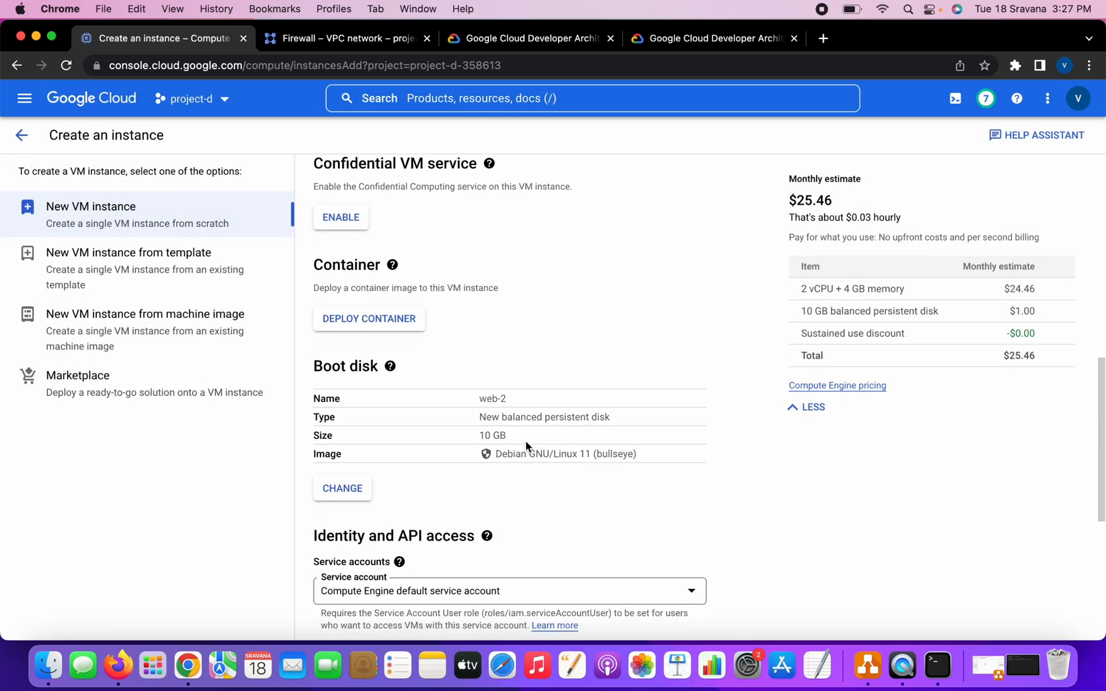
pyautogui.scroll(-5, 526, 443)
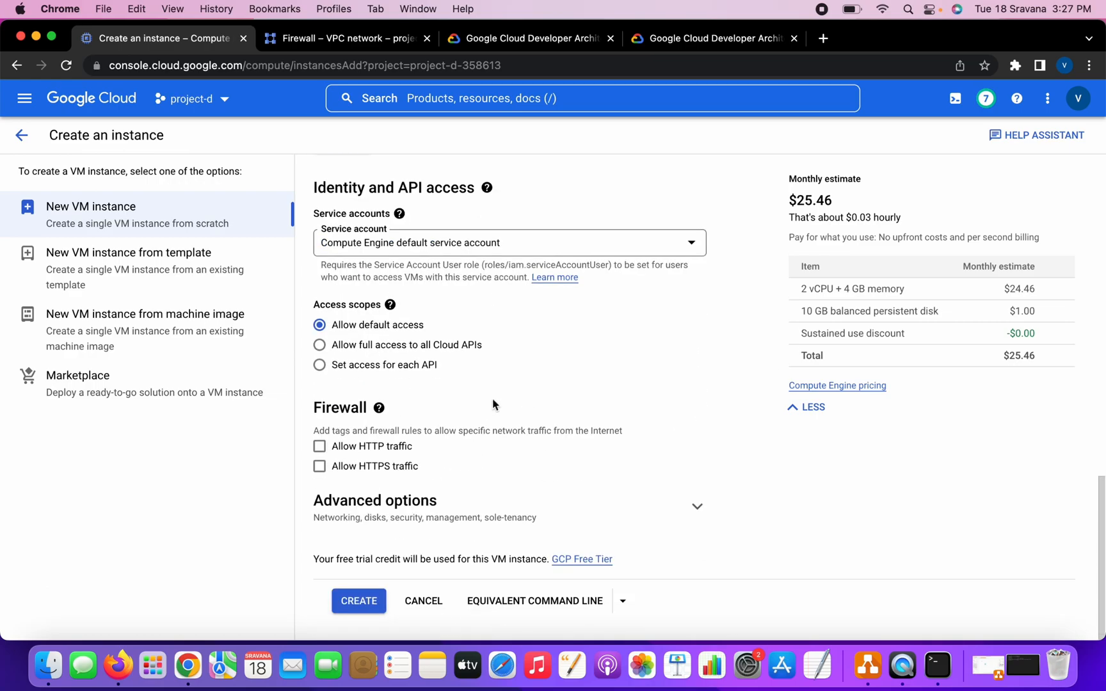
pyautogui.scroll(15, 484, 332)
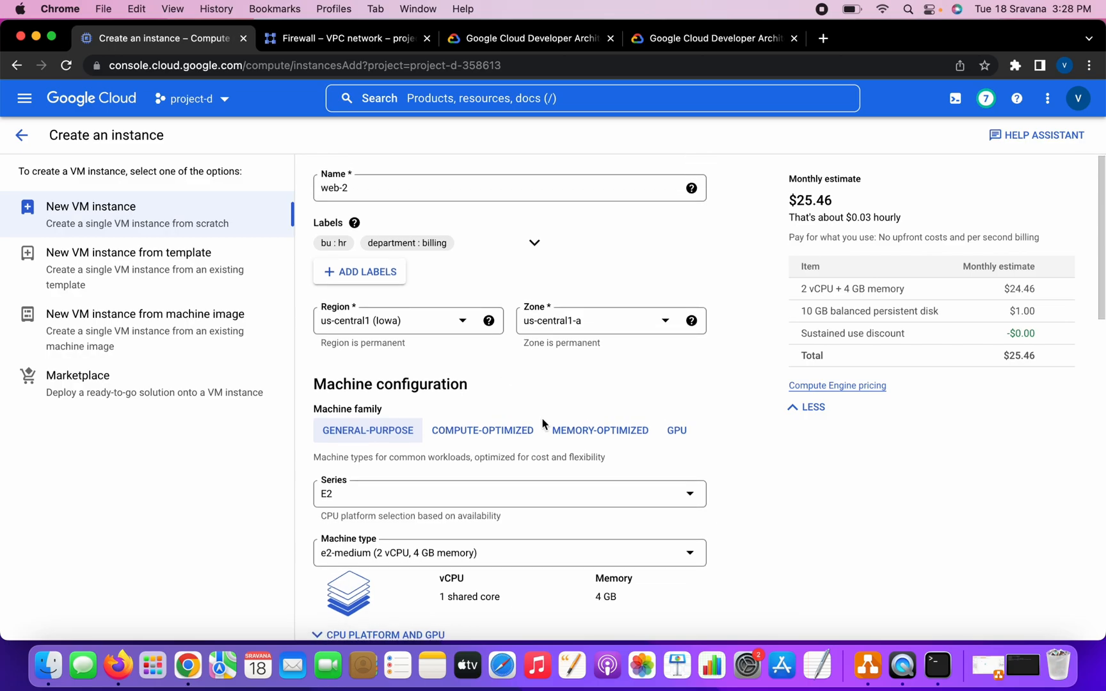
pyautogui.scroll(-8, 542, 423)
pyautogui.scroll(-8, 543, 423)
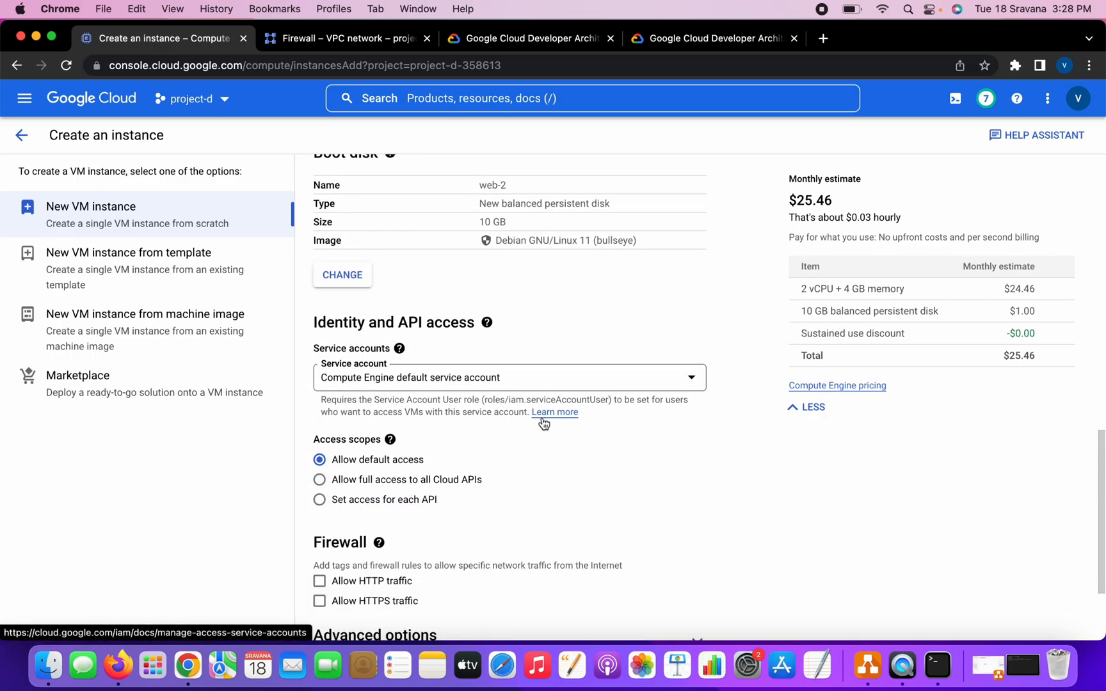
pyautogui.scroll(-1, 479, 472)
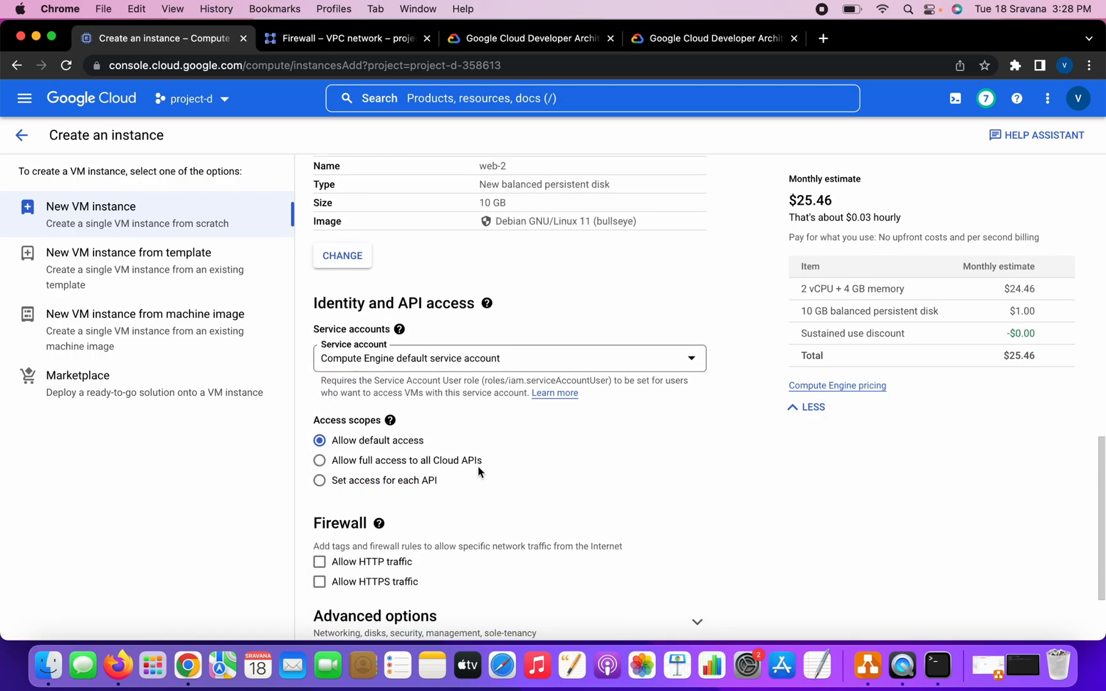
pyautogui.scroll(-4, 479, 472)
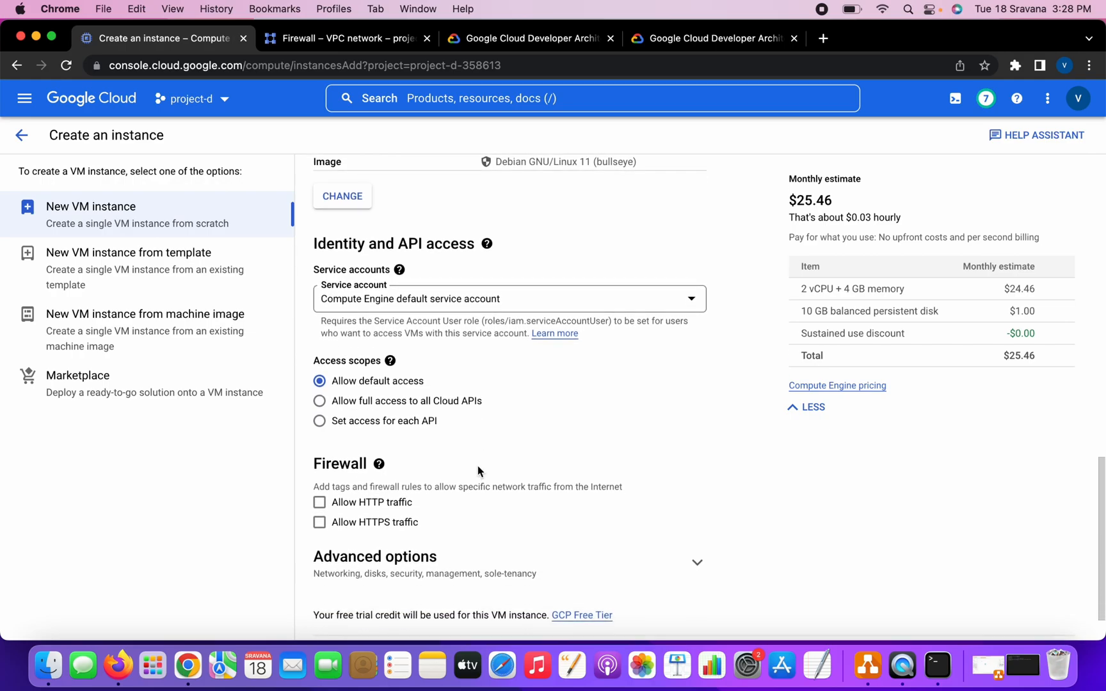
pyautogui.click(416, 499)
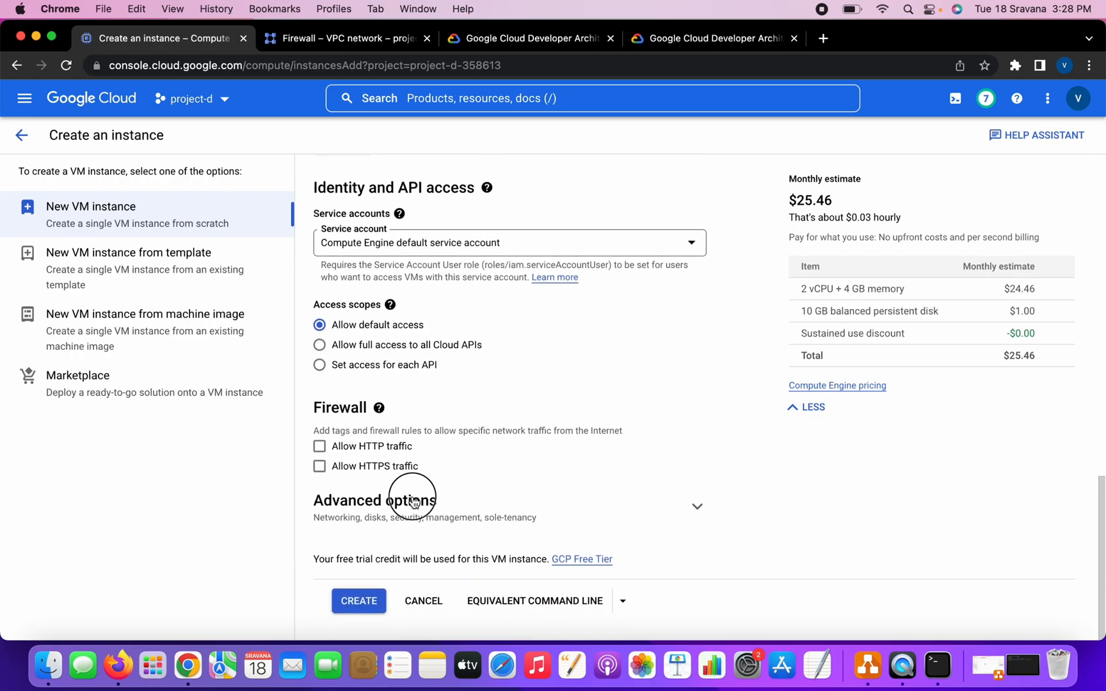
pyautogui.scroll(-4, 473, 441)
pyautogui.click(684, 402)
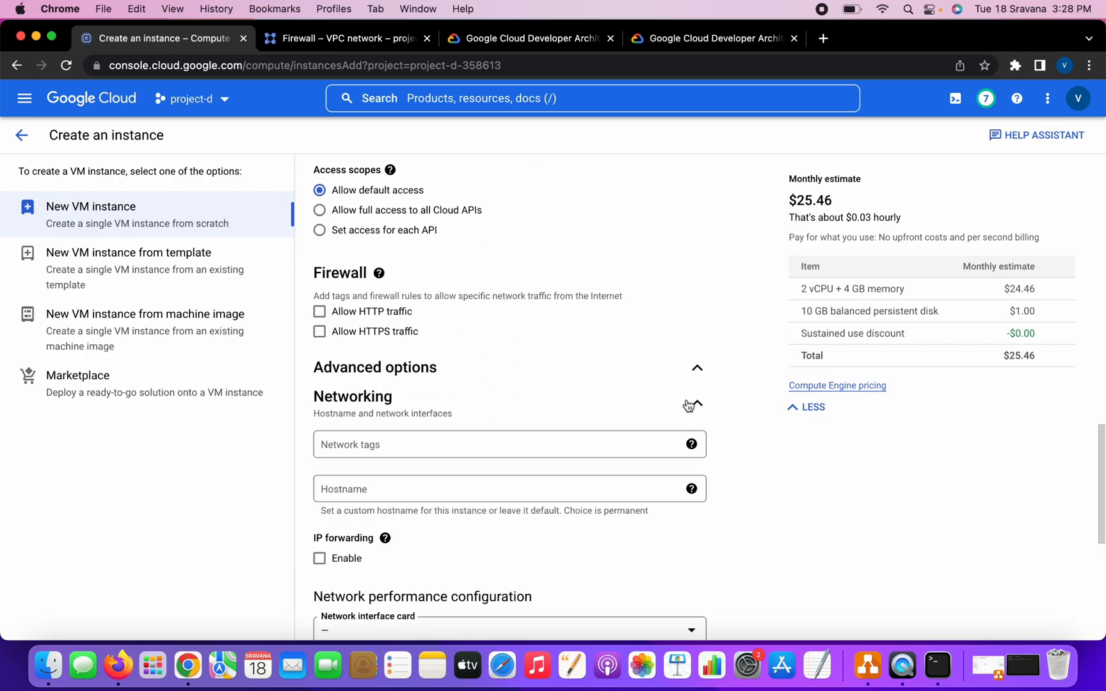
pyautogui.scroll(-1, 479, 409)
pyautogui.click(403, 414)
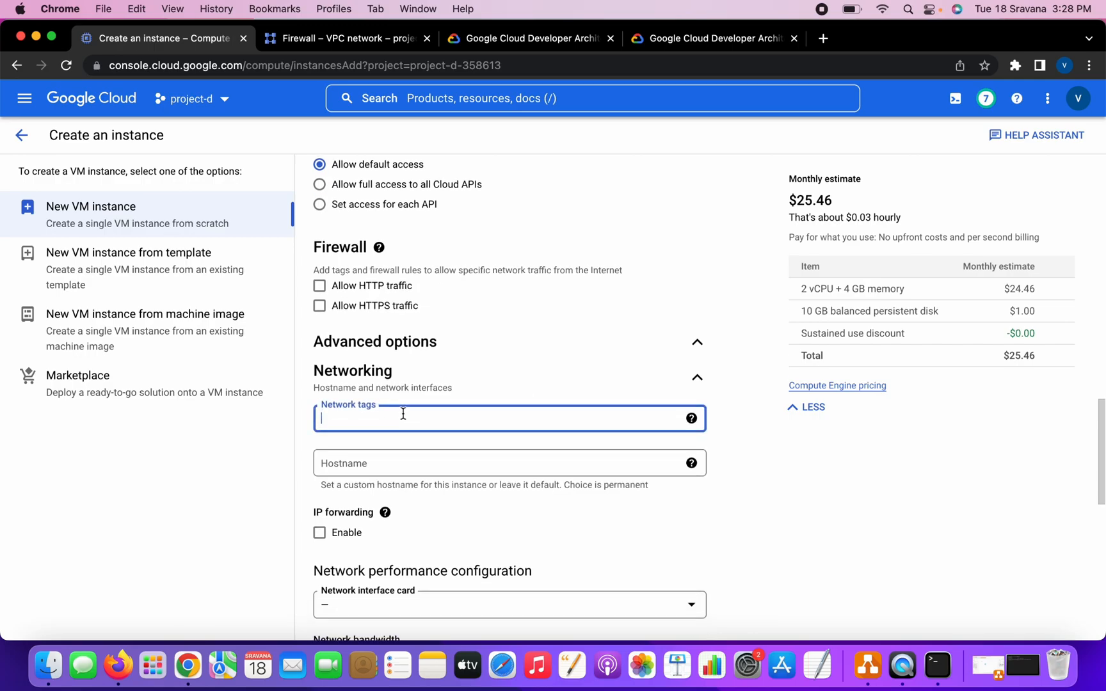
pyautogui.write('web')
pyautogui.press('Return')
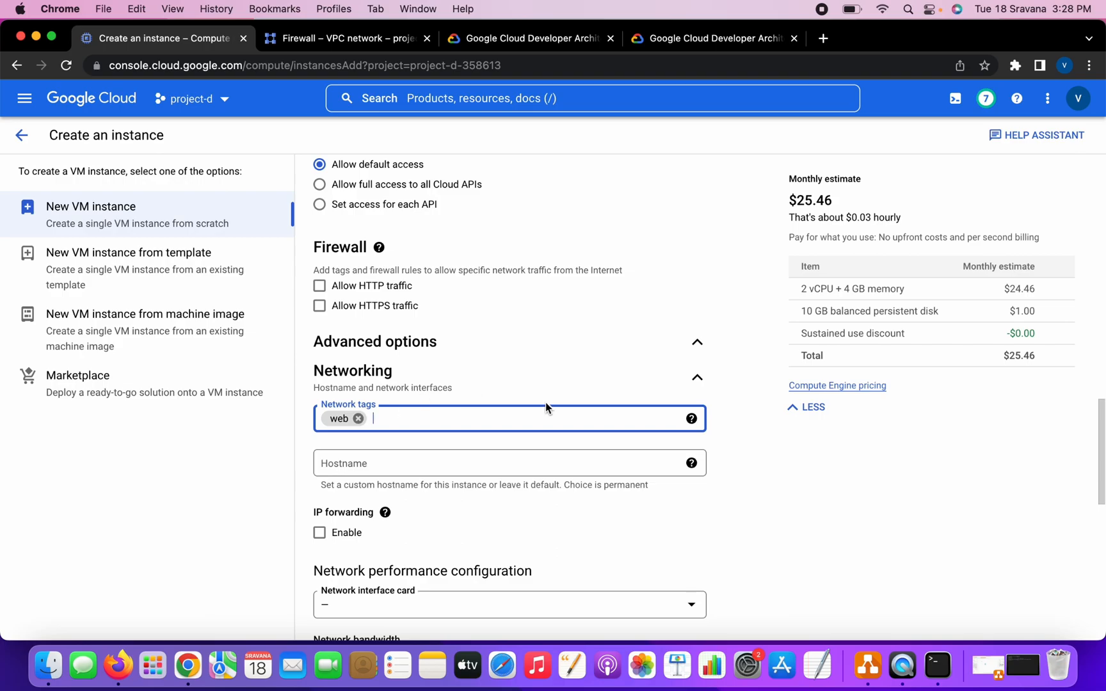
# - Expand the Management settings and open the empty startup script for editing
pyautogui.scroll(-2, 548, 408)
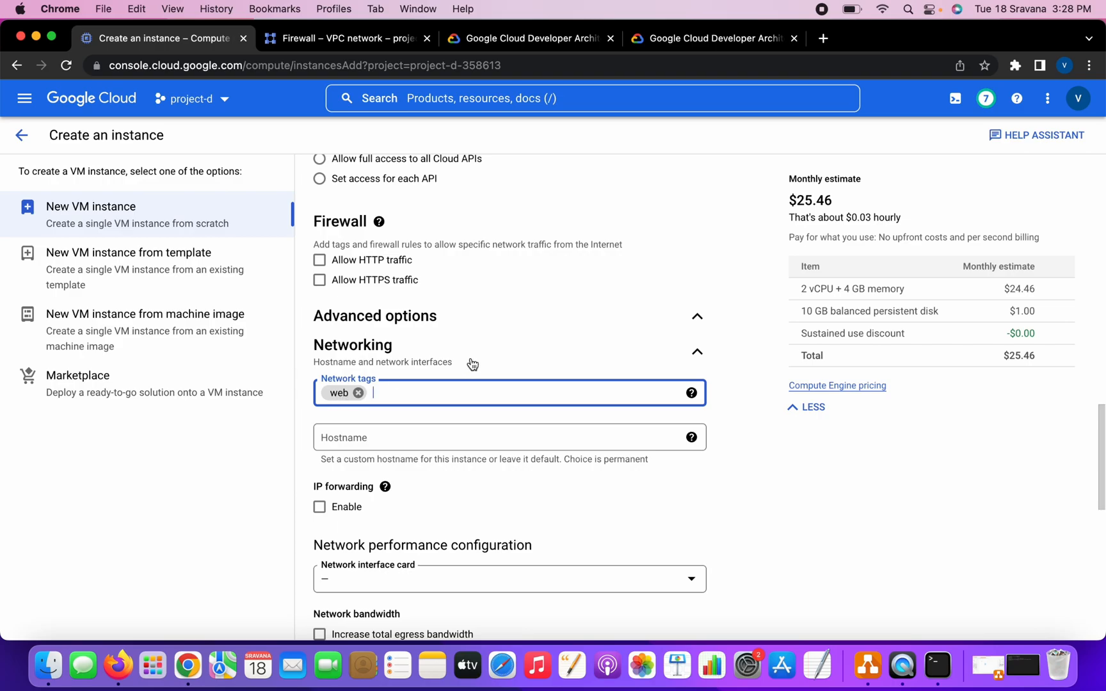
pyautogui.scroll(-3, 553, 373)
pyautogui.scroll(-5, 553, 375)
pyautogui.scroll(-3, 552, 376)
pyautogui.scroll(-5, 553, 376)
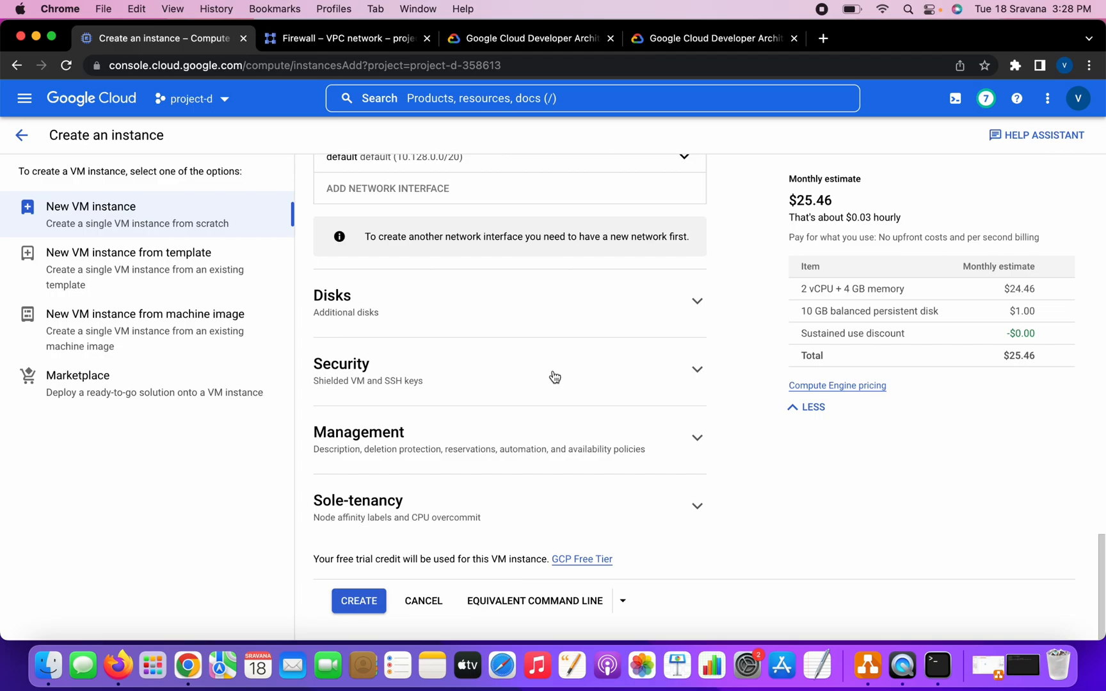
pyautogui.click(504, 455)
pyautogui.scroll(-2, 541, 446)
pyautogui.scroll(-5, 424, 455)
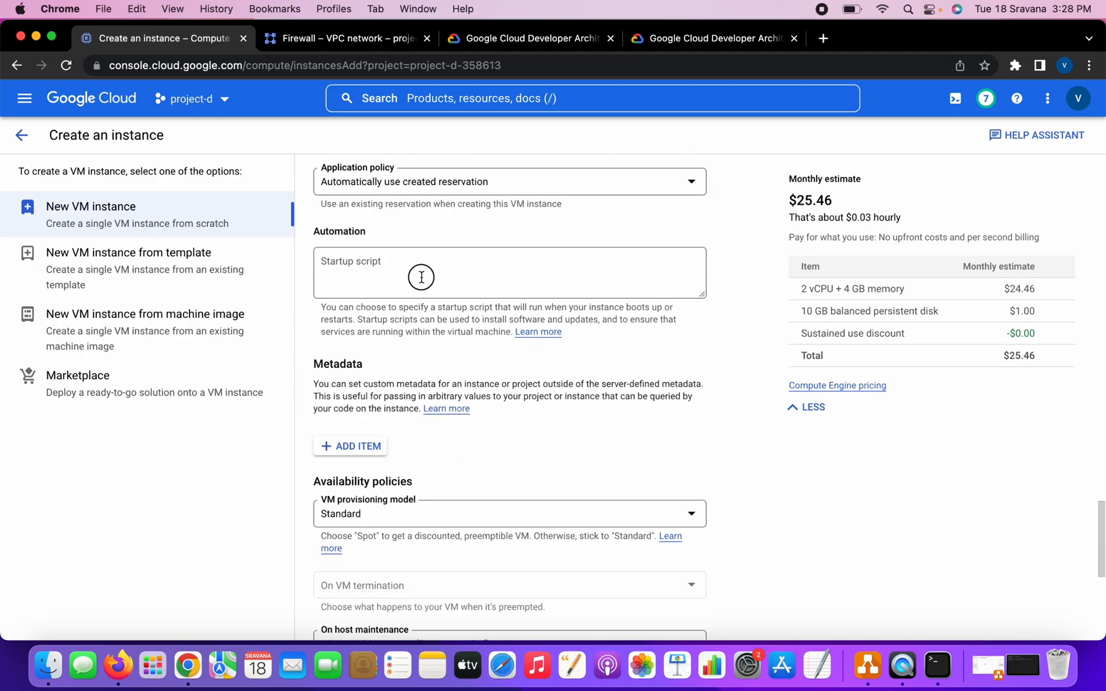
pyautogui.click(421, 277)
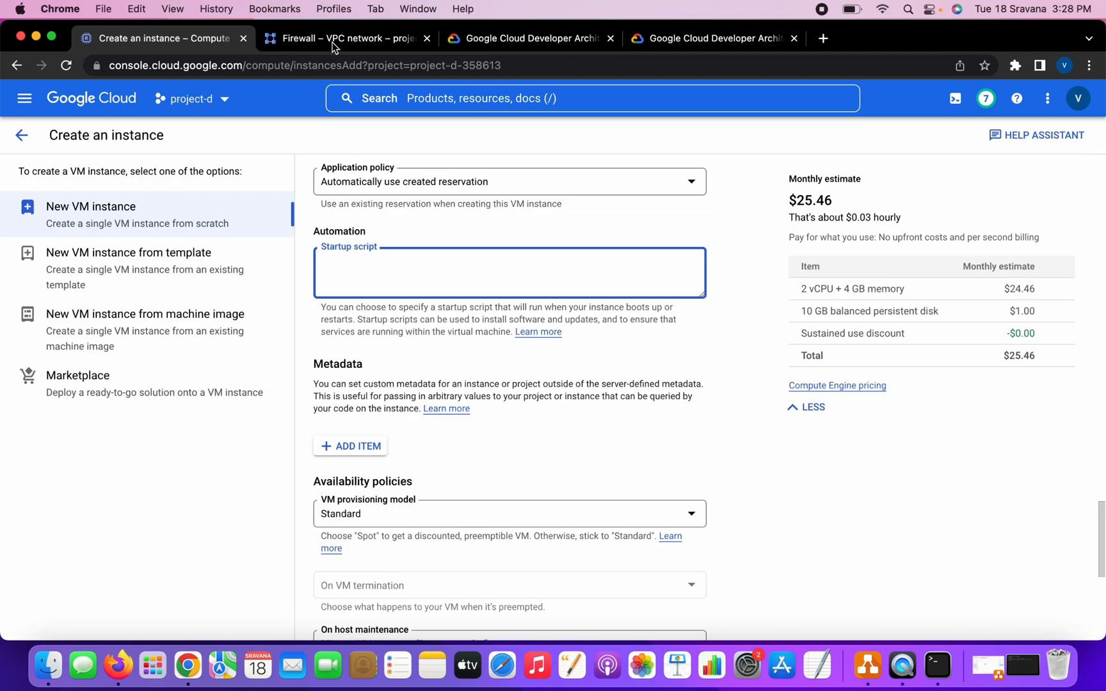
# - Copy the Apache install and status commands from the cheat sheet into web-2's startup script, and remove the blank line between them
pyautogui.click(714, 46)
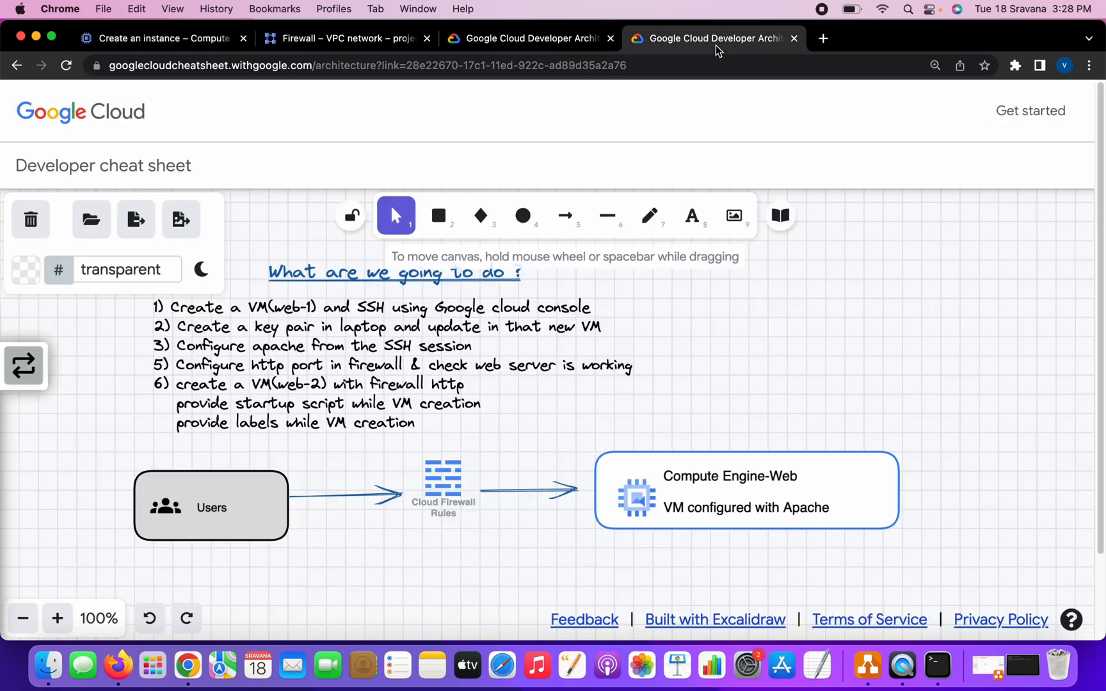
pyautogui.click(526, 40)
pyautogui.scroll(-5, 595, 305)
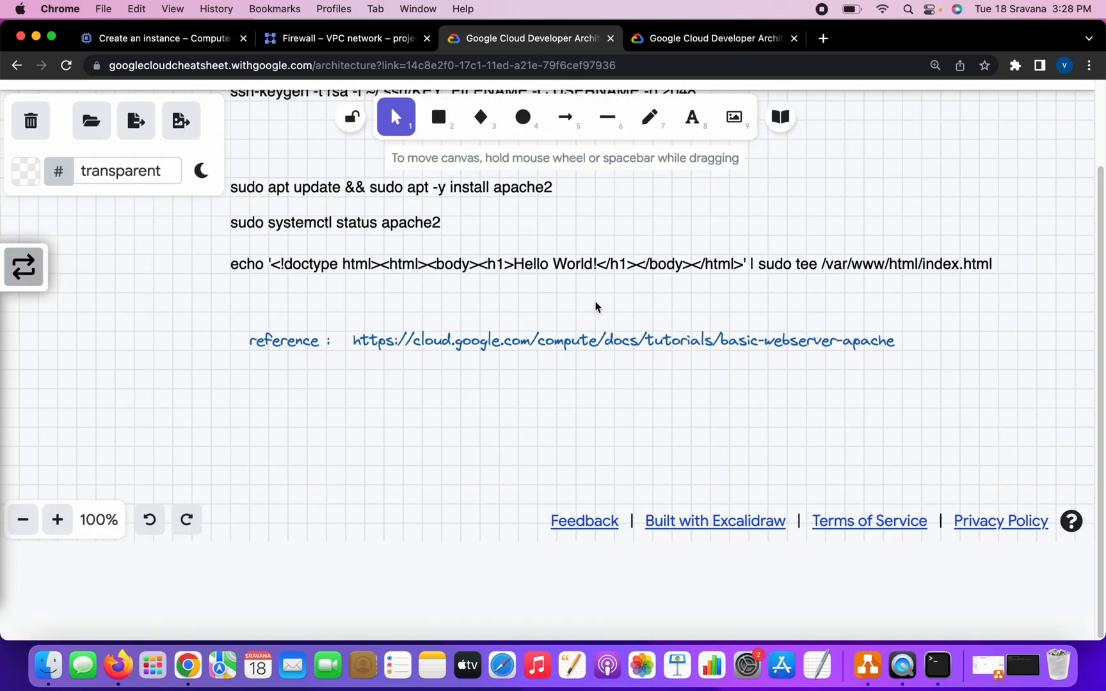
pyautogui.click(336, 247)
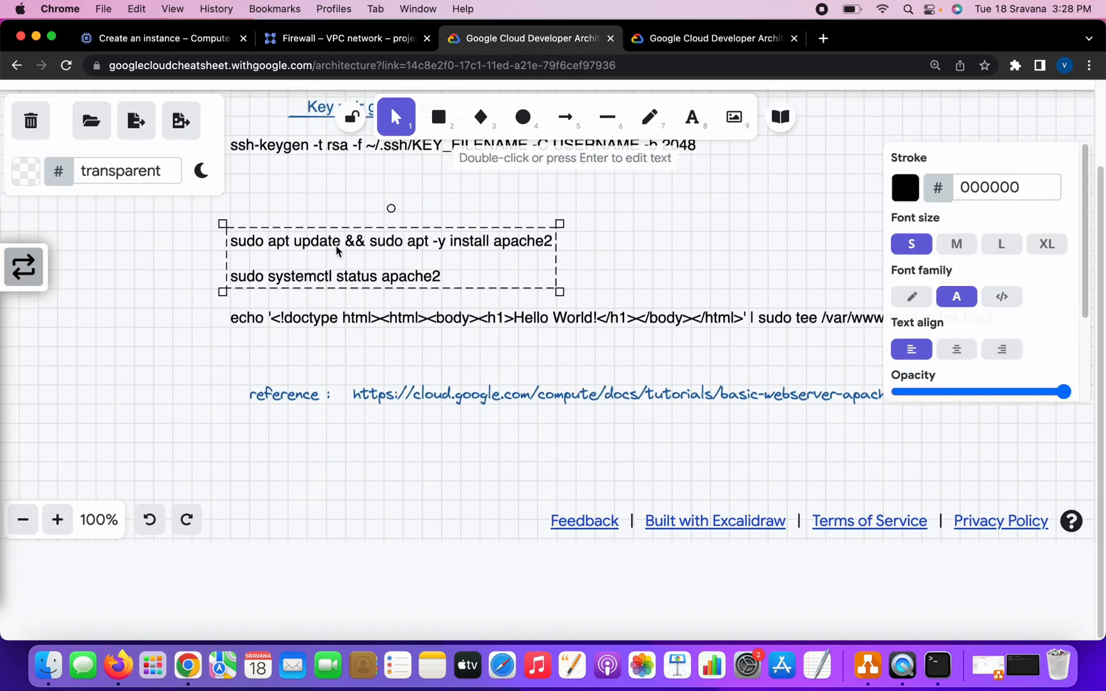
pyautogui.doubleClick(336, 248)
pyautogui.rightClick(290, 240)
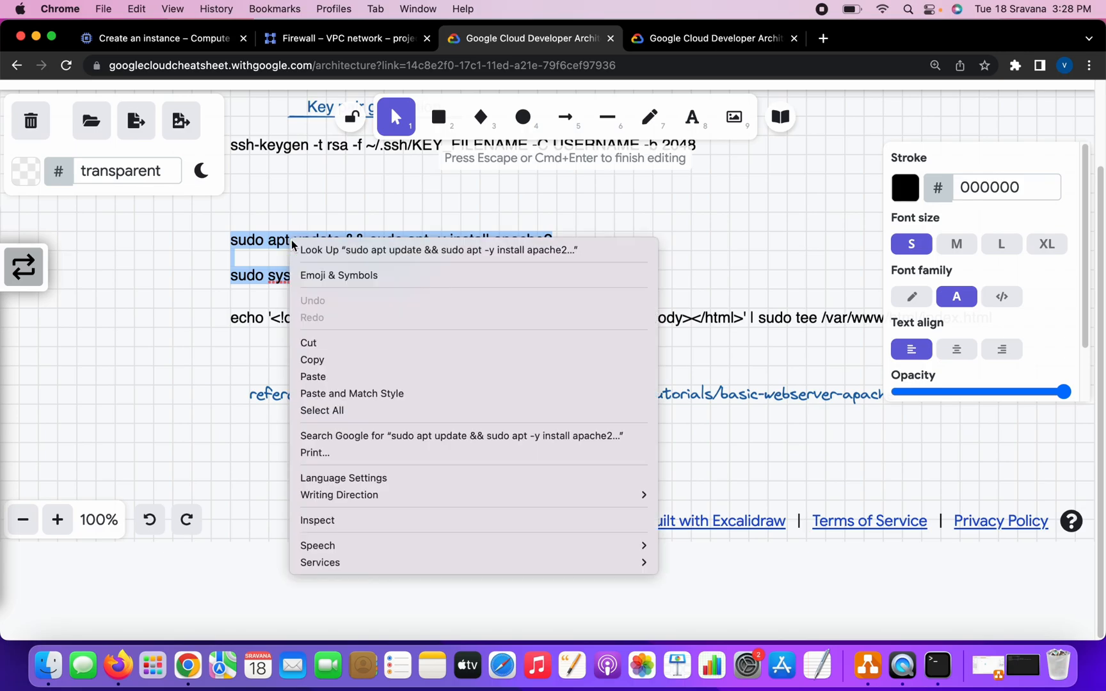
pyautogui.click(339, 359)
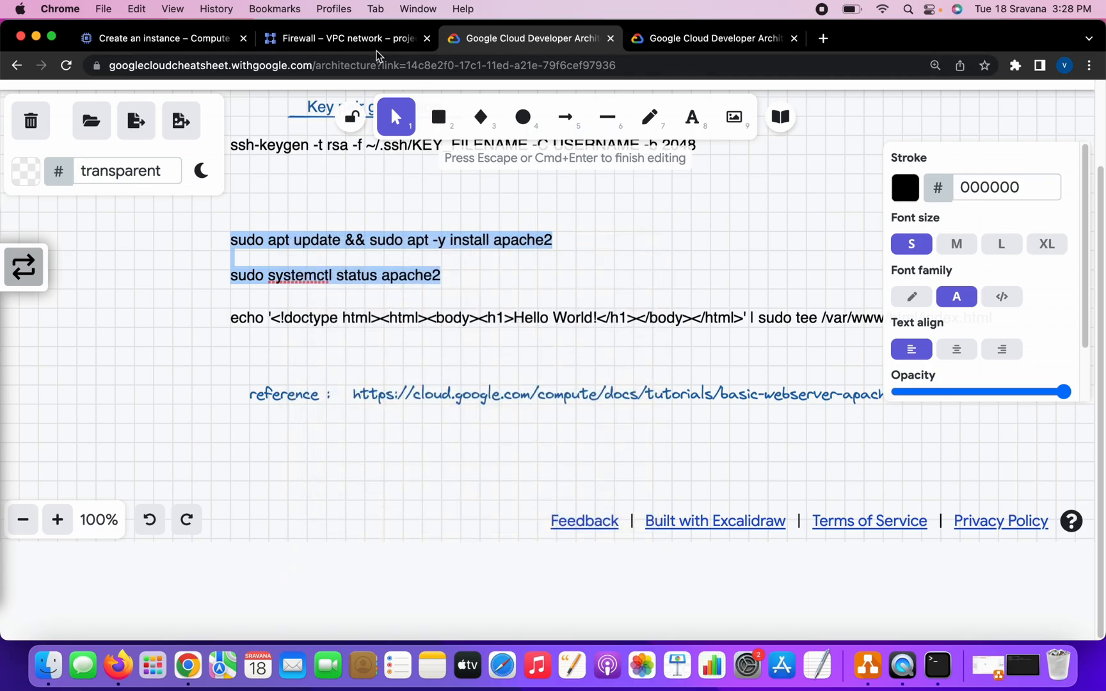
pyautogui.click(192, 39)
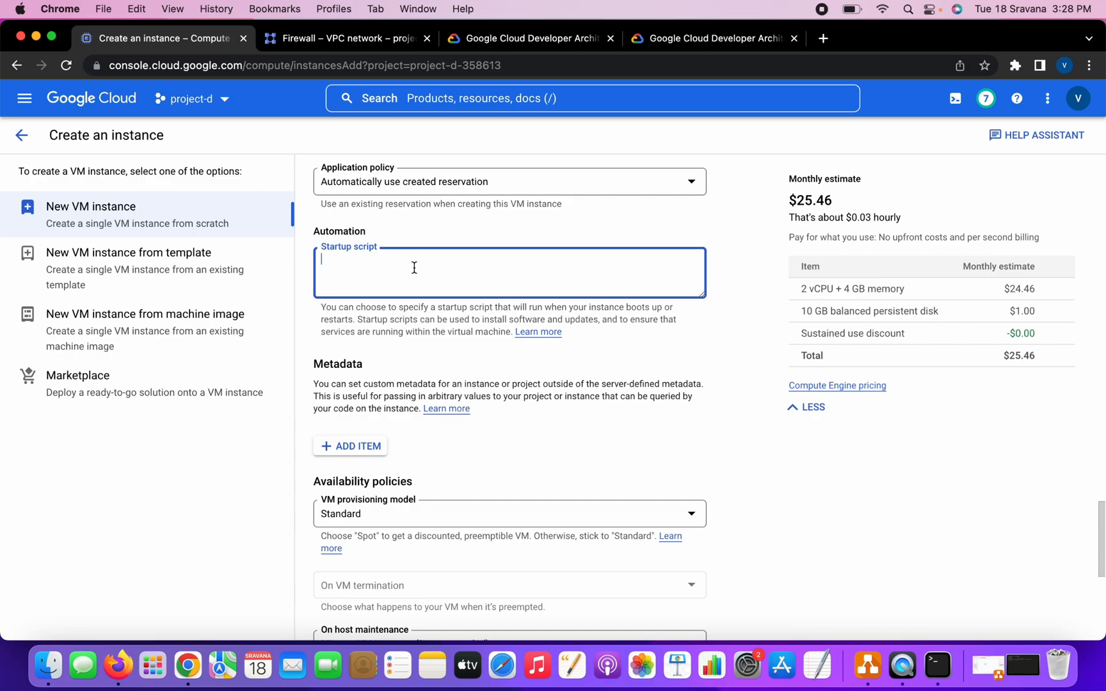
pyautogui.press('super+v')
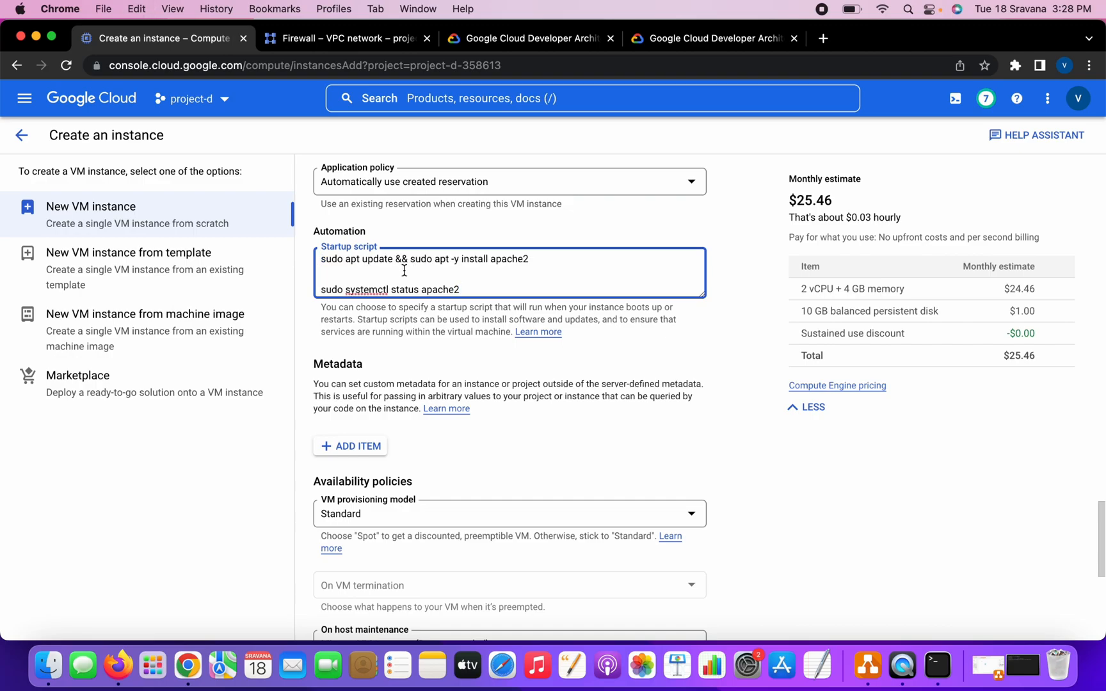
pyautogui.click(322, 290)
pyautogui.press('BackSpace')
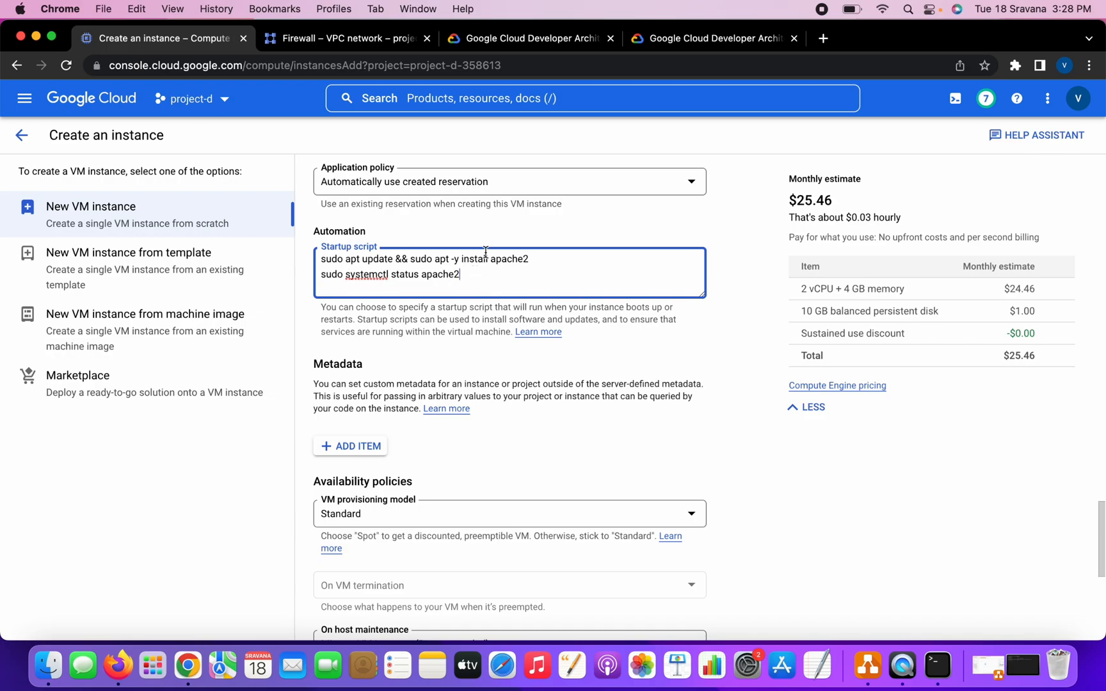
# - Copy the echo command that writes the Hello World page to /var/www/html/index.html from the cheat sheet and append it as a new line to web-2's startup script
pyautogui.click(533, 40)
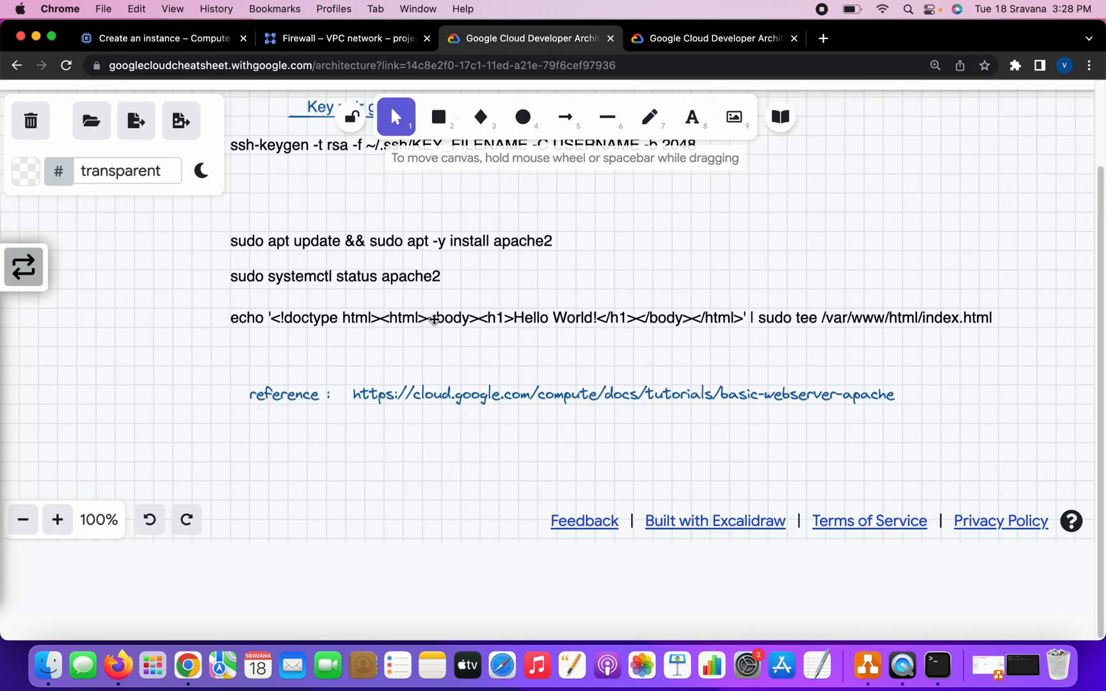
pyautogui.doubleClick(433, 320)
pyautogui.rightClick(432, 320)
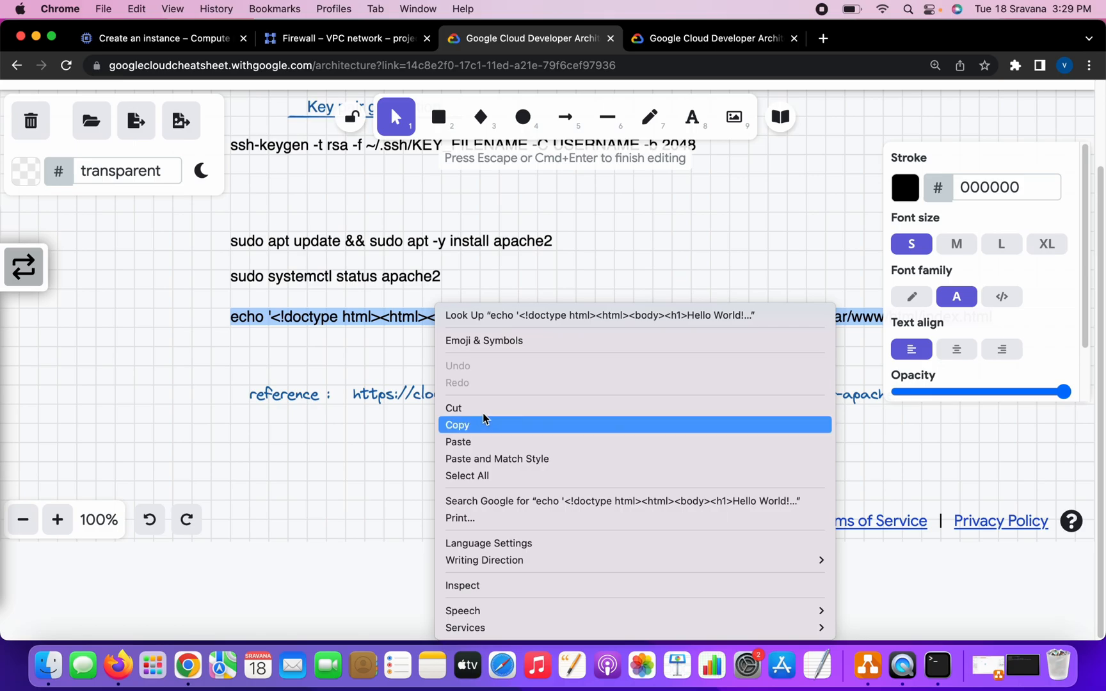
pyautogui.click(483, 422)
pyautogui.click(353, 40)
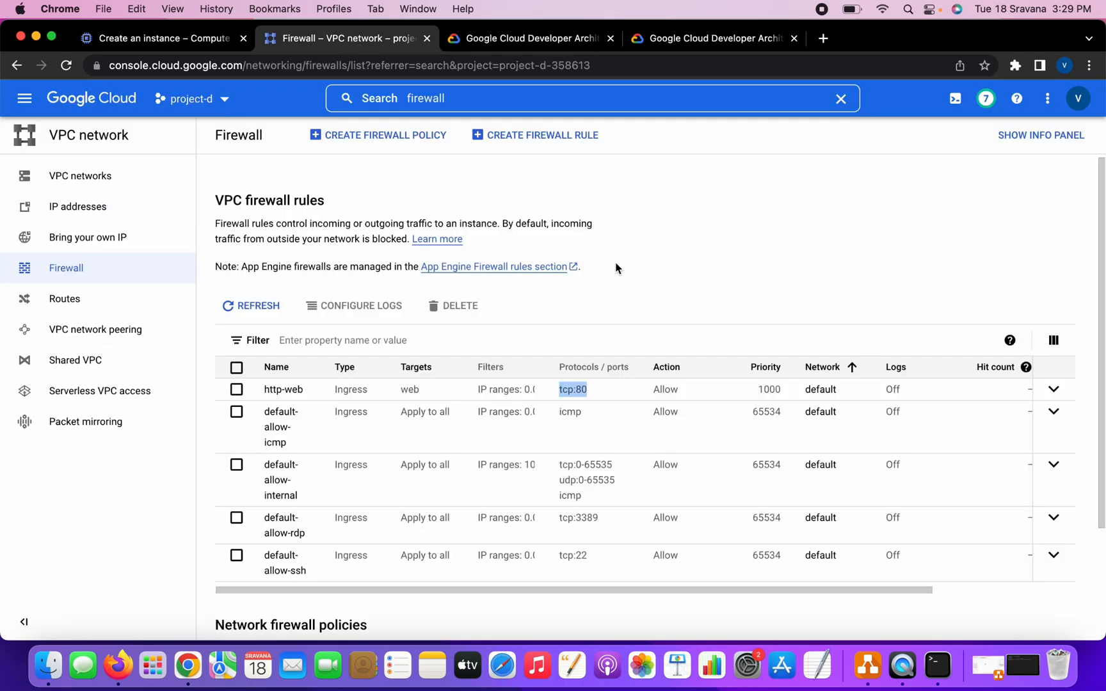
pyautogui.click(214, 44)
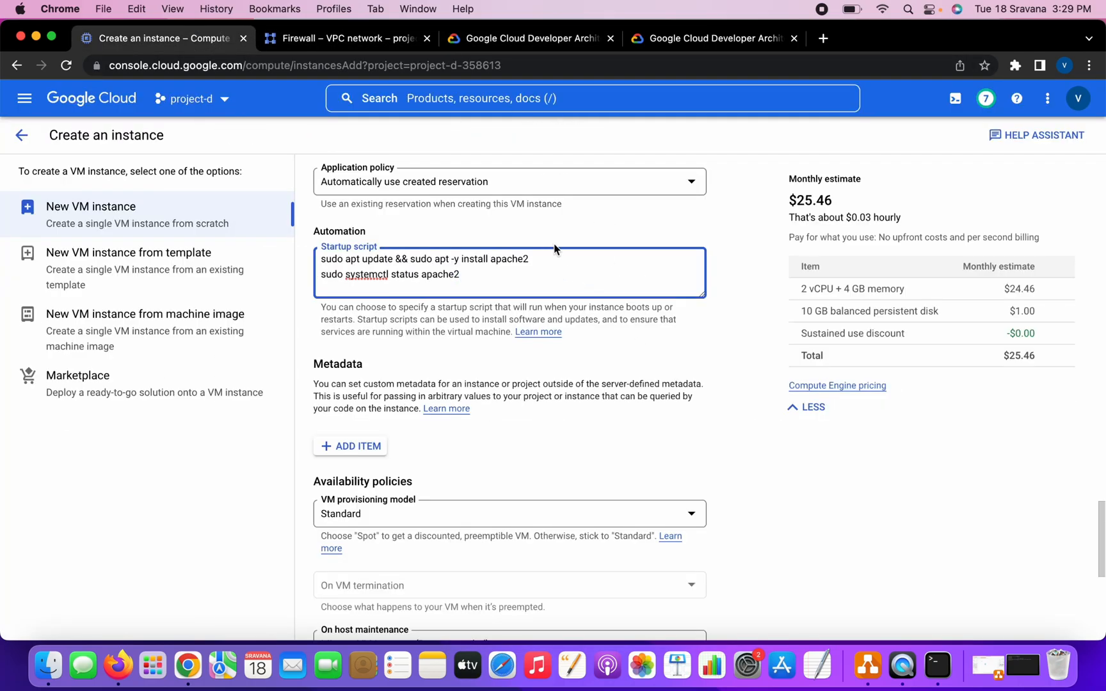
pyautogui.press('Return')
pyautogui.press('super+v')
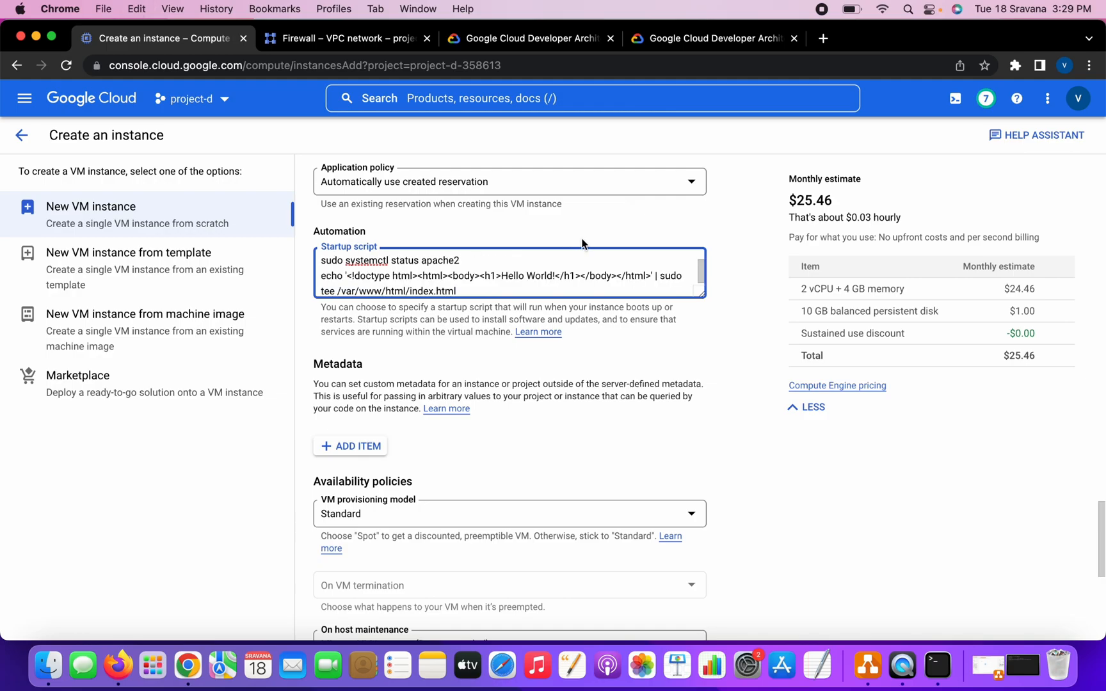
# - Review the complete startup script and create the web-2 instance with the remaining management settings at their defaults
pyautogui.scroll(3, 480, 268)
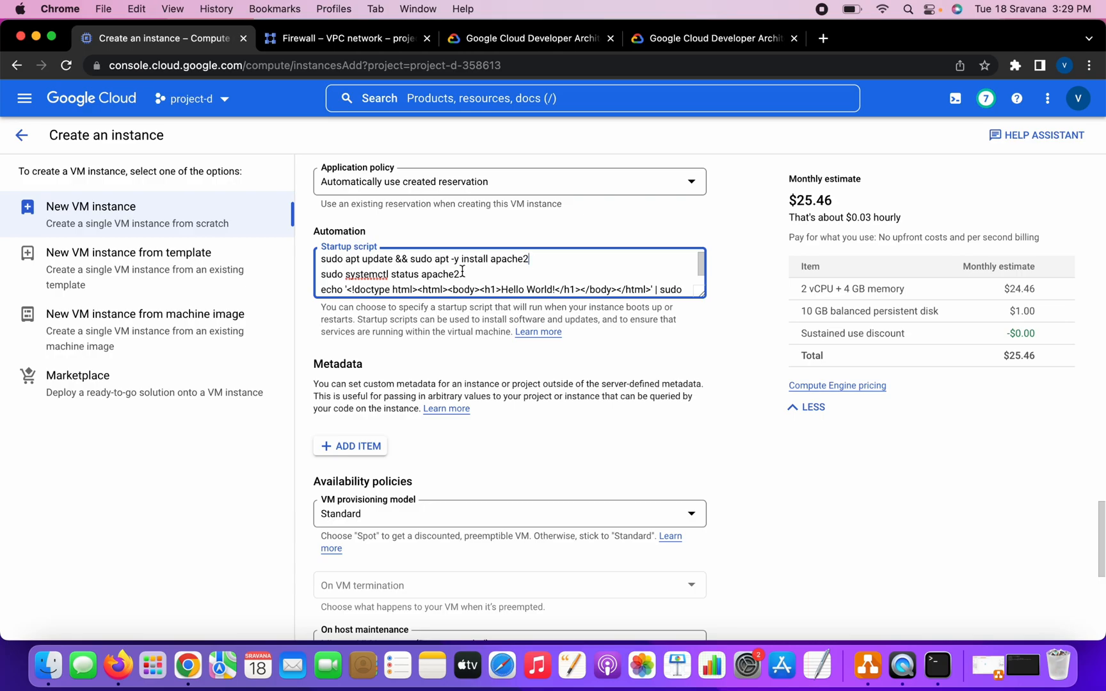
pyautogui.click(321, 262)
pyautogui.moveTo(410, 288); pyautogui.dragTo(501, 299)
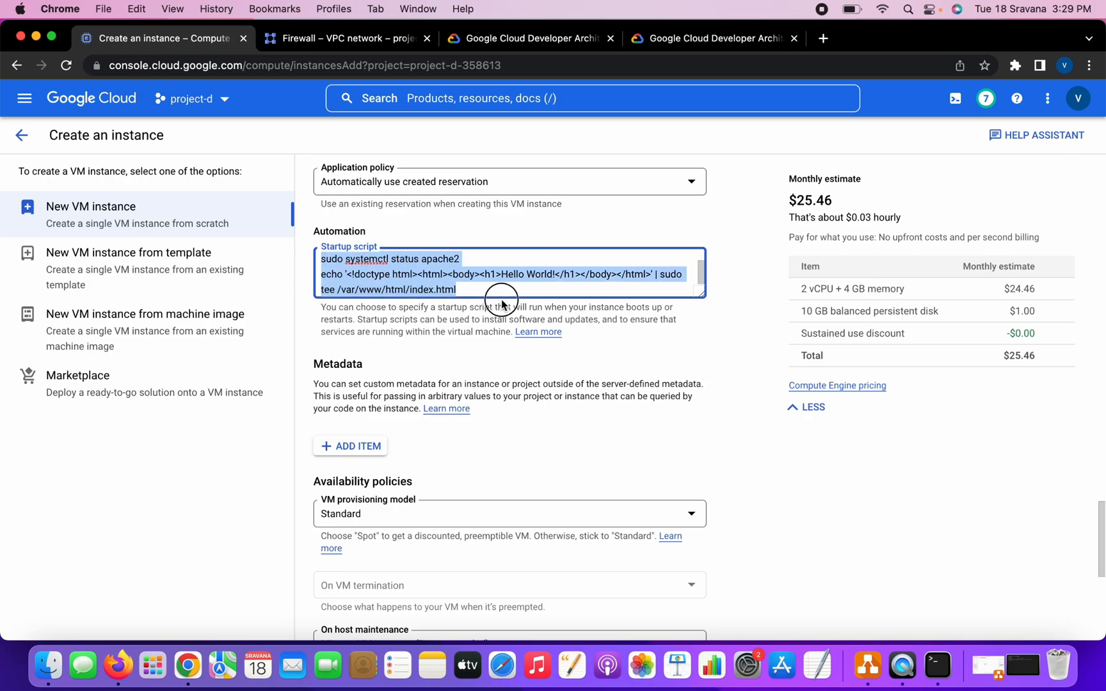
pyautogui.scroll(-5, 579, 462)
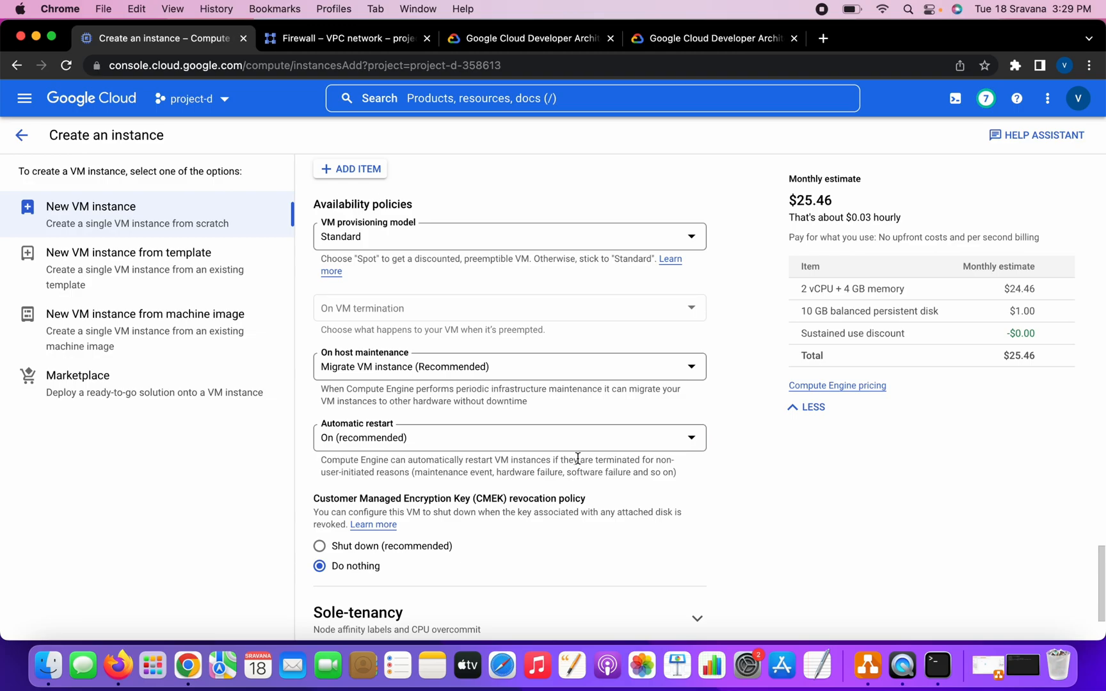
pyautogui.scroll(-2, 576, 461)
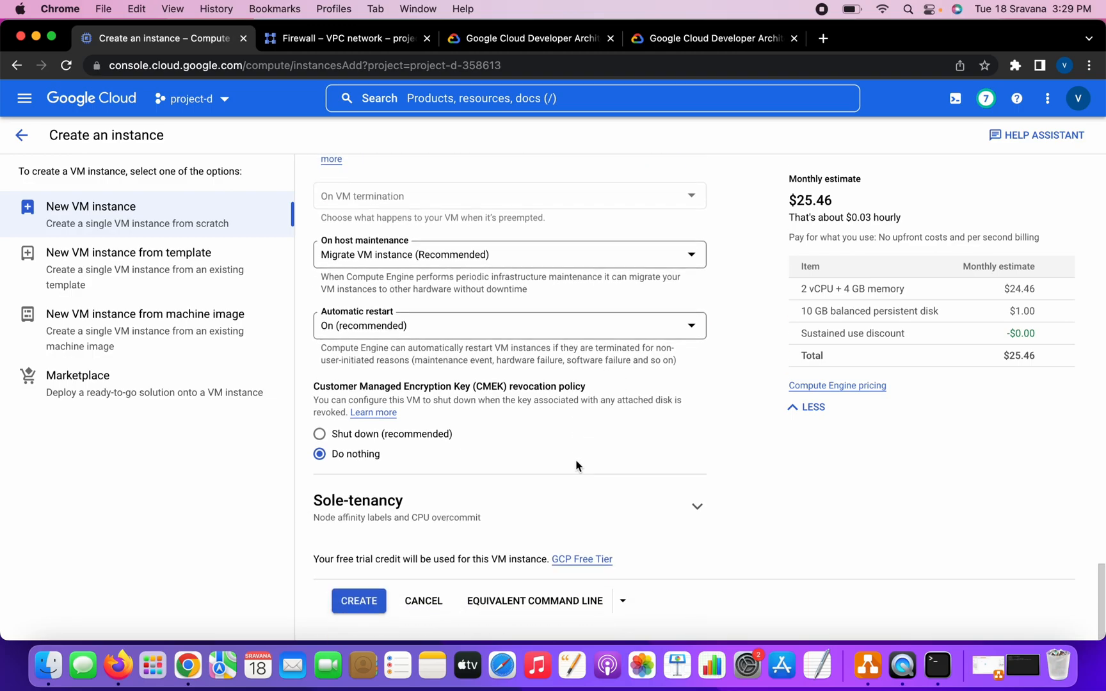
pyautogui.click(373, 606)
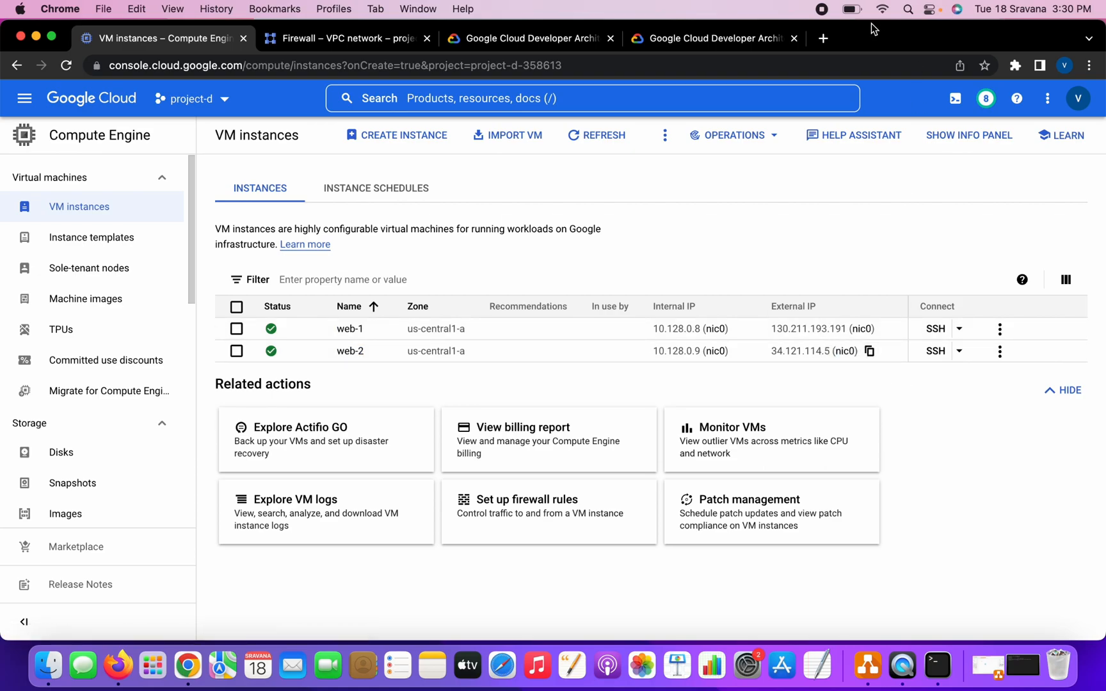
# - Open web-2's external IP address, 34.121.114.5, in a new browser tab and check the heading on the served page
pyautogui.click(825, 39)
pyautogui.click(745, 62)
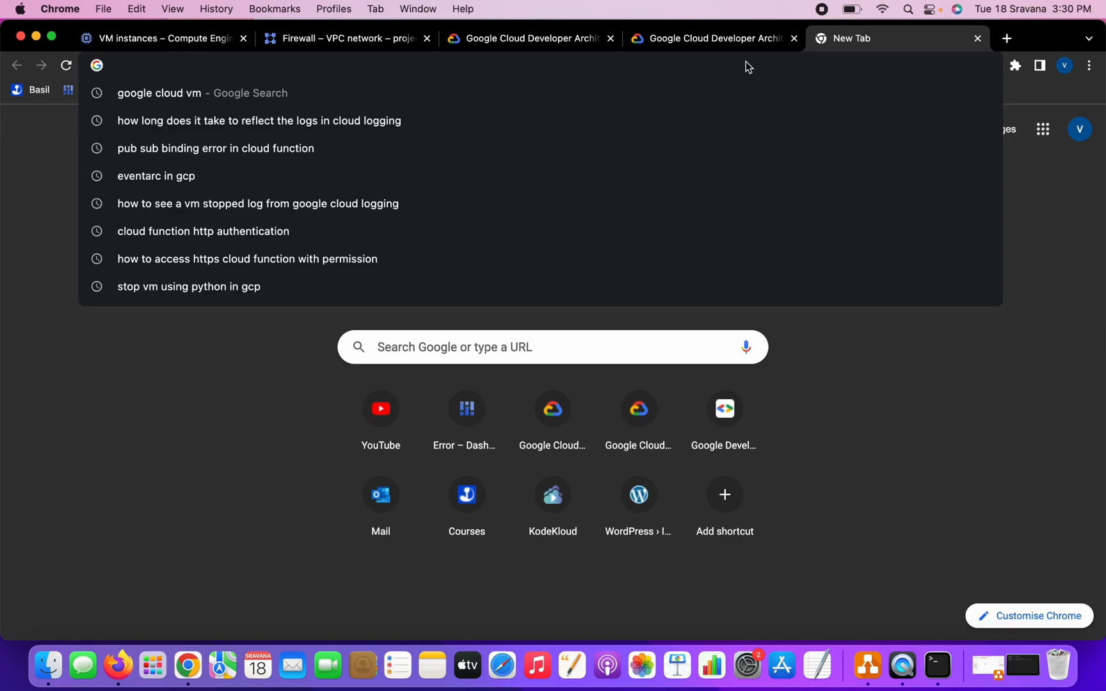
pyautogui.press('super+v')
pyautogui.press('Return')
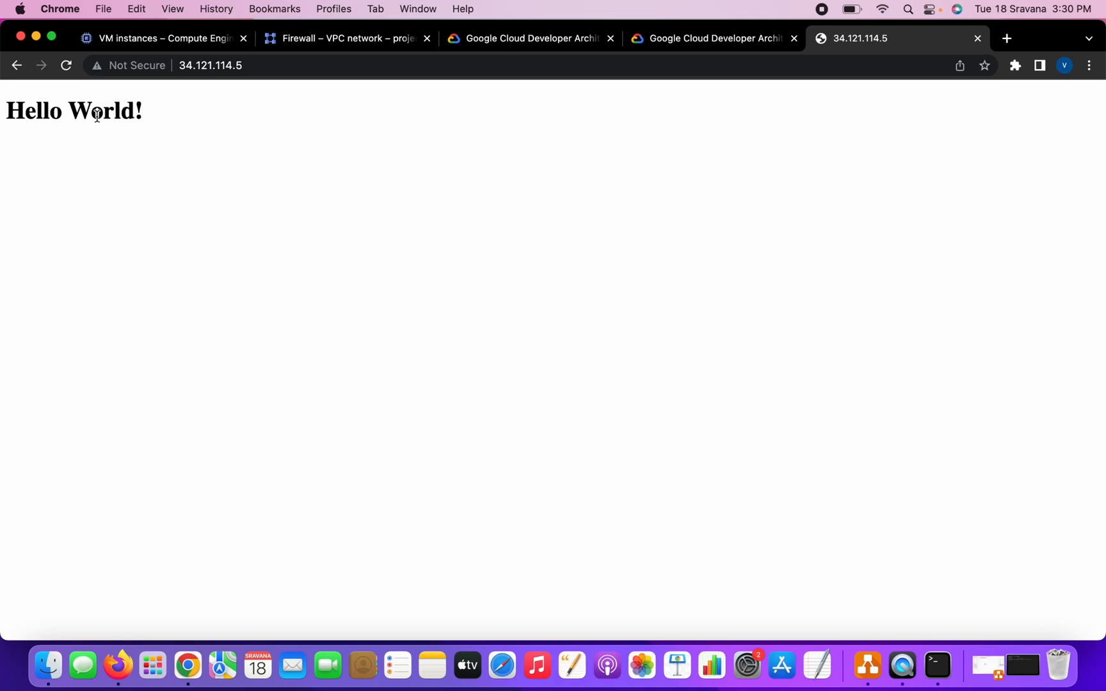
pyautogui.moveTo(8, 110); pyautogui.dragTo(148, 116)
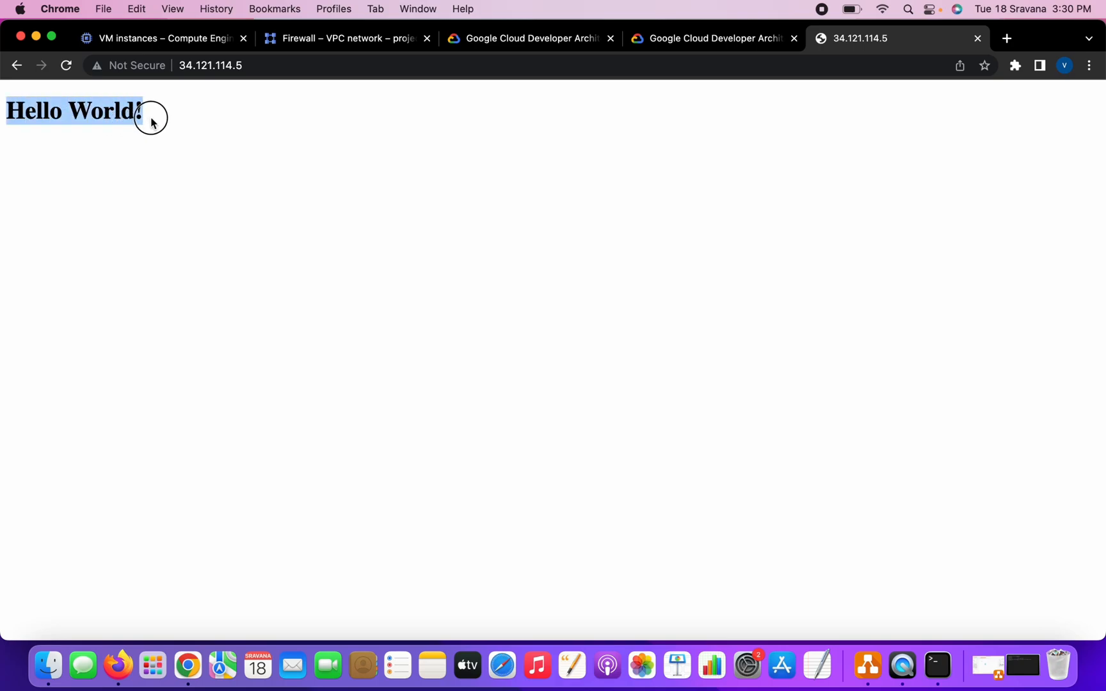
# - Return to the VM instances list and examine web-2's internal and external IP addresses
pyautogui.click(198, 40)
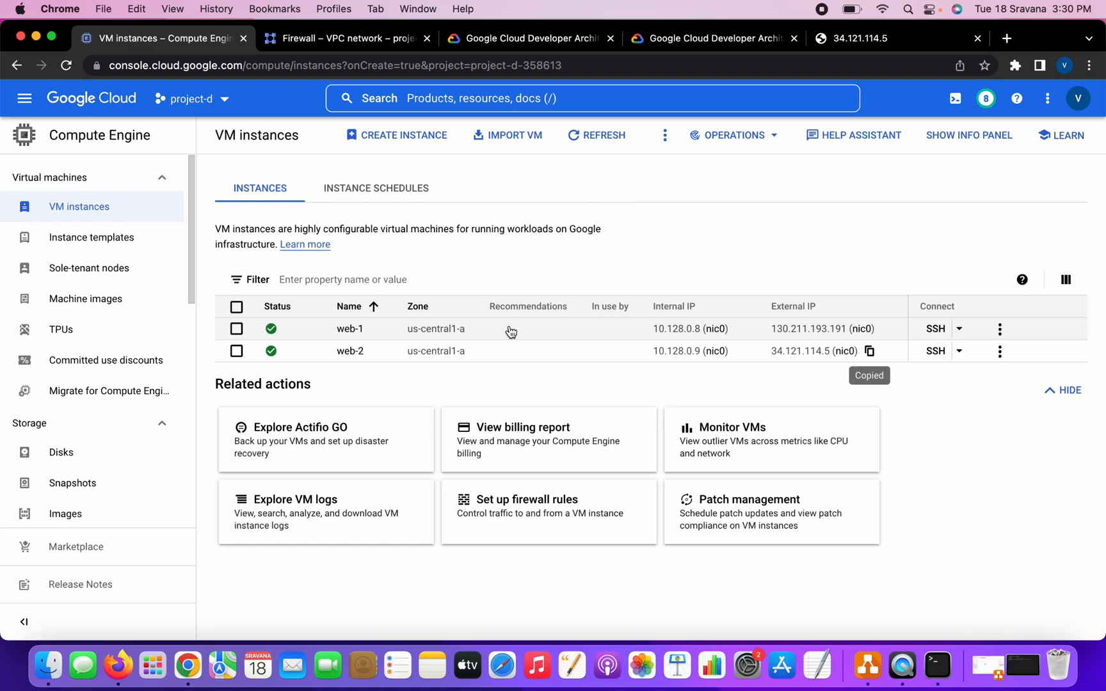
pyautogui.moveTo(768, 353); pyautogui.dragTo(829, 355)
pyautogui.moveTo(702, 354); pyautogui.dragTo(652, 359)
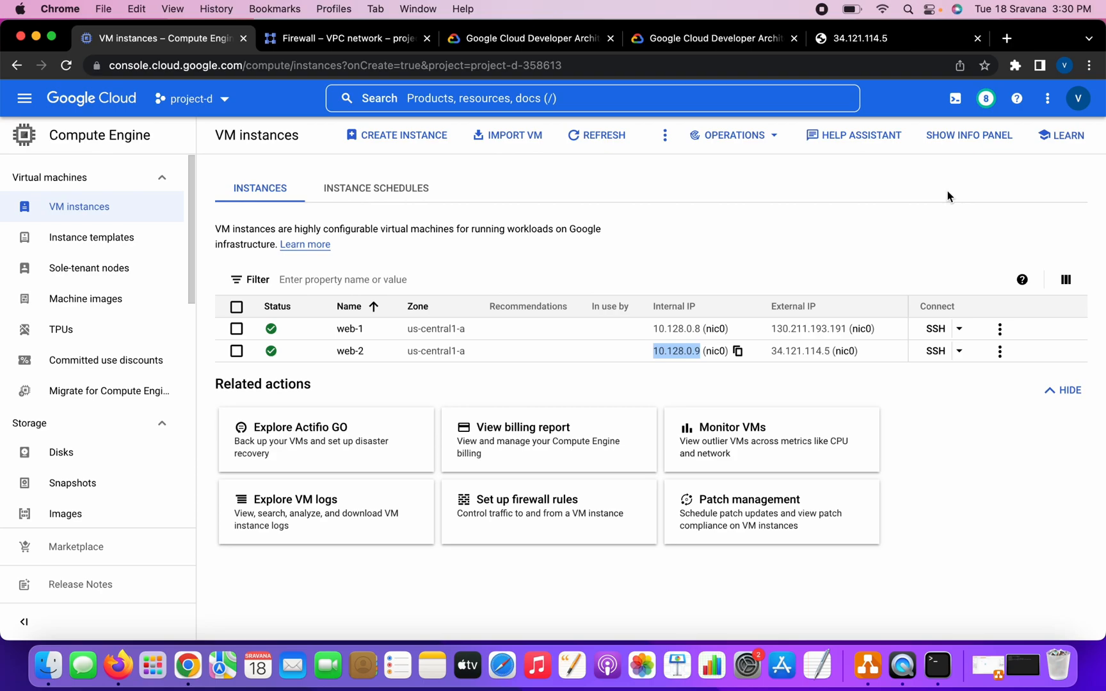
pyautogui.click(770, 353)
pyautogui.moveTo(771, 356); pyautogui.dragTo(830, 353)
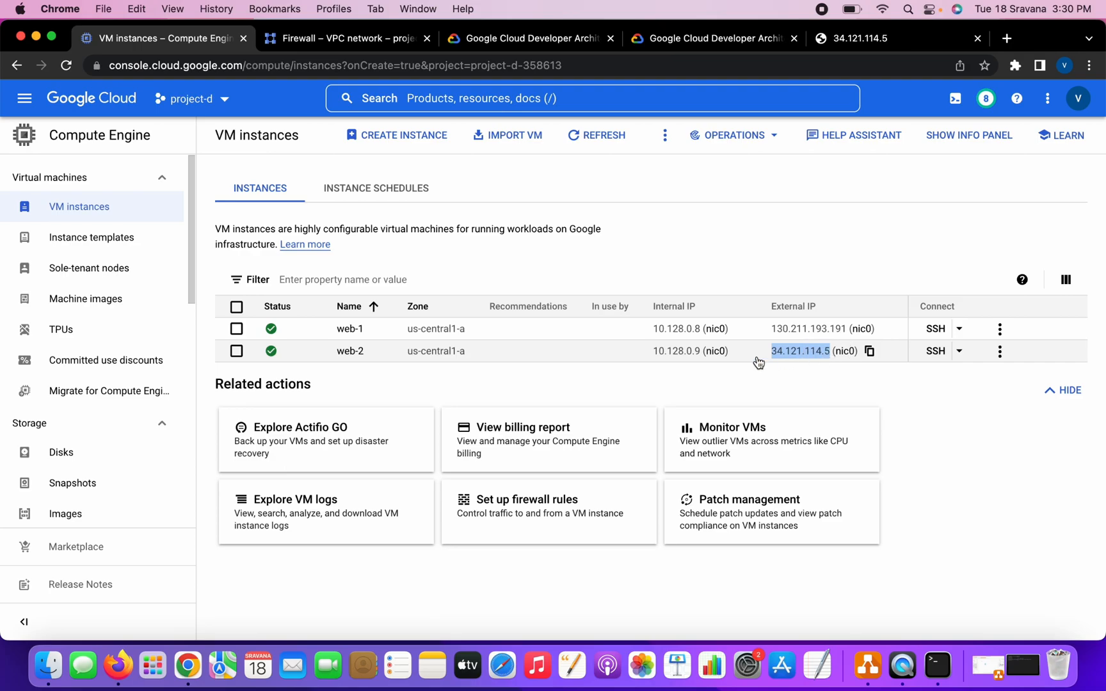
pyautogui.click(660, 384)
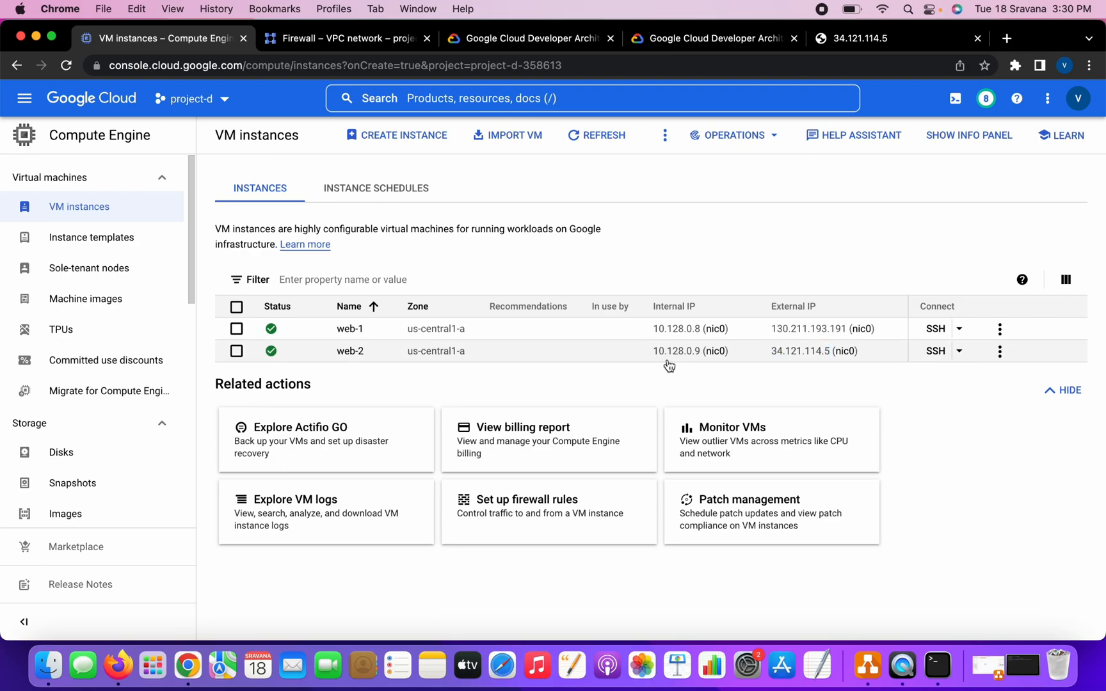
pyautogui.moveTo(653, 356); pyautogui.dragTo(704, 358)
pyautogui.moveTo(770, 351); pyautogui.dragTo(845, 355)
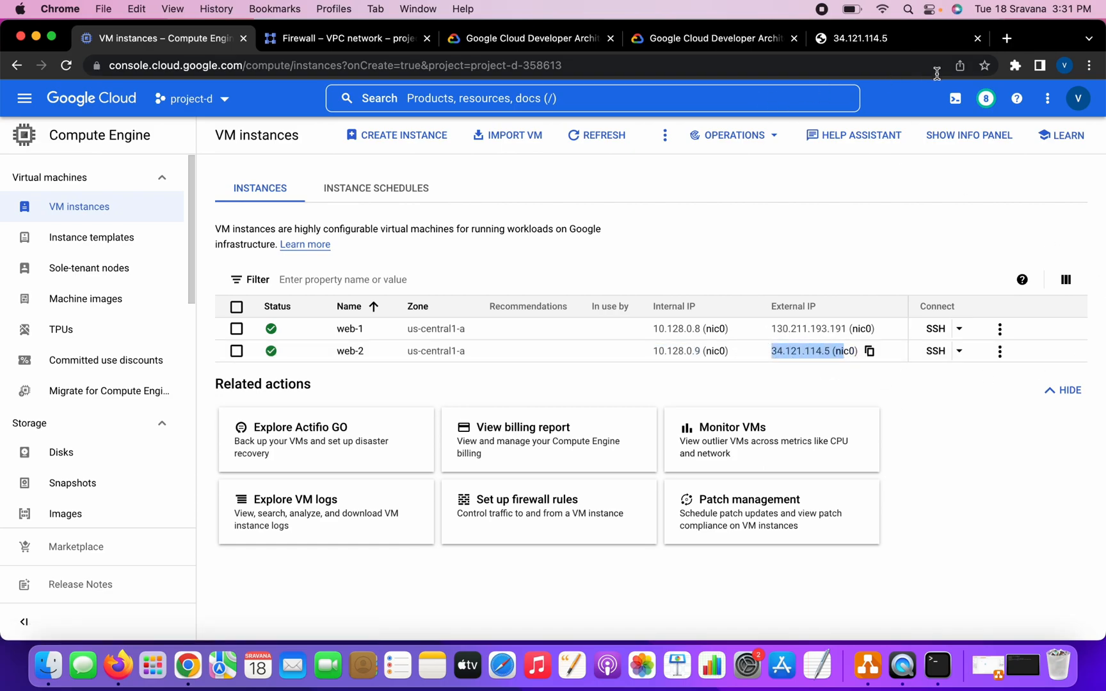